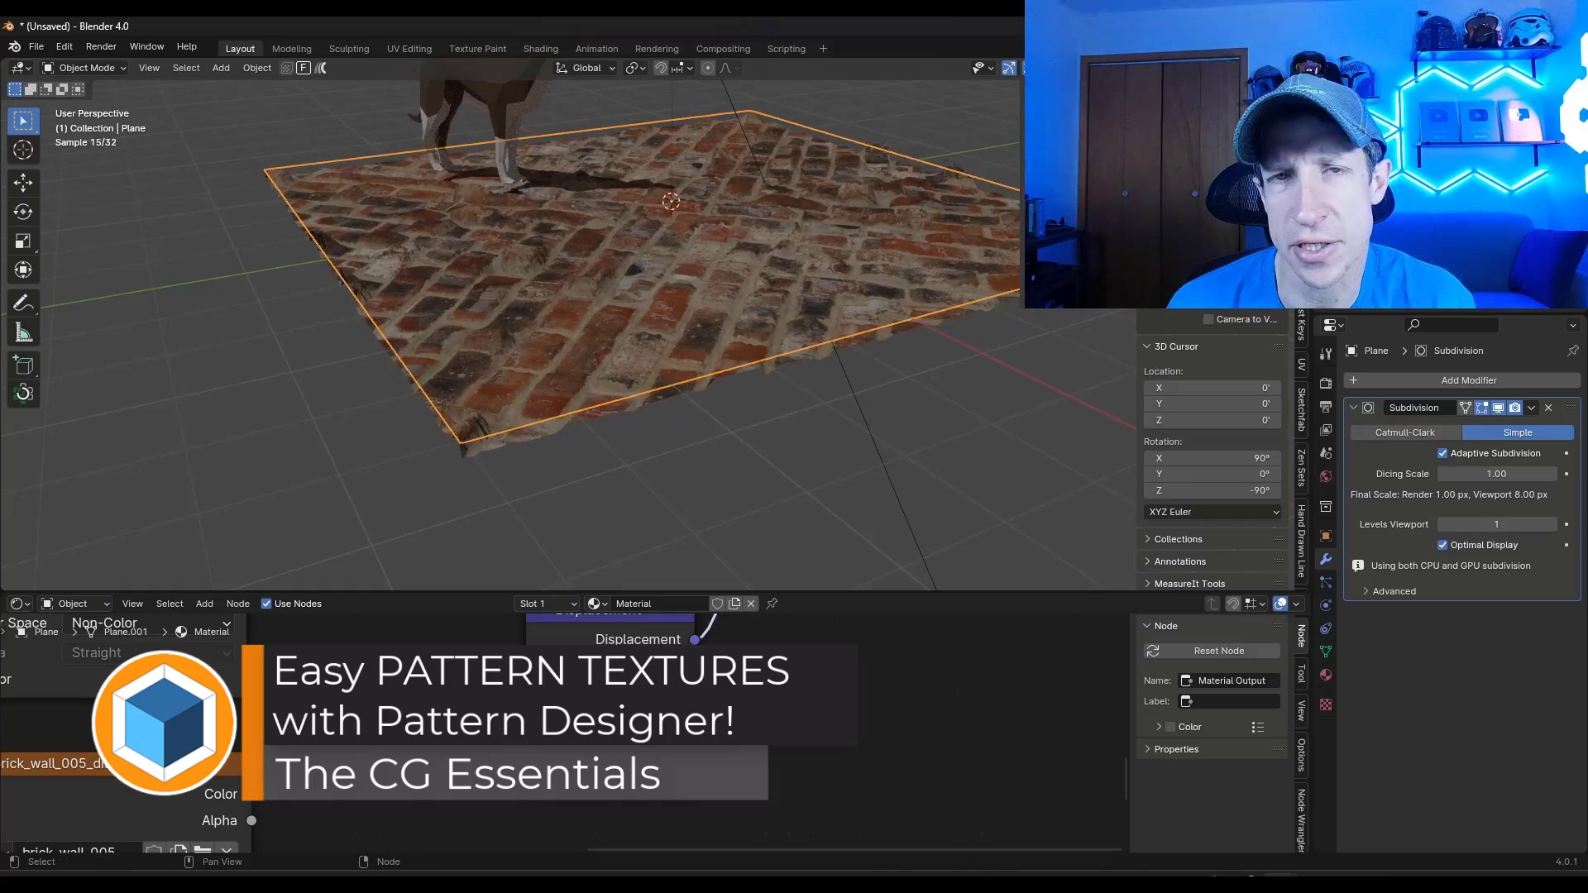
scroll(579, 744, down, 3)
mouse_move(629, 331)
middle_down()
mouse_move(662, 414)
mouse_move(647, 320)
middle_up()
scroll(579, 745, up, 3)
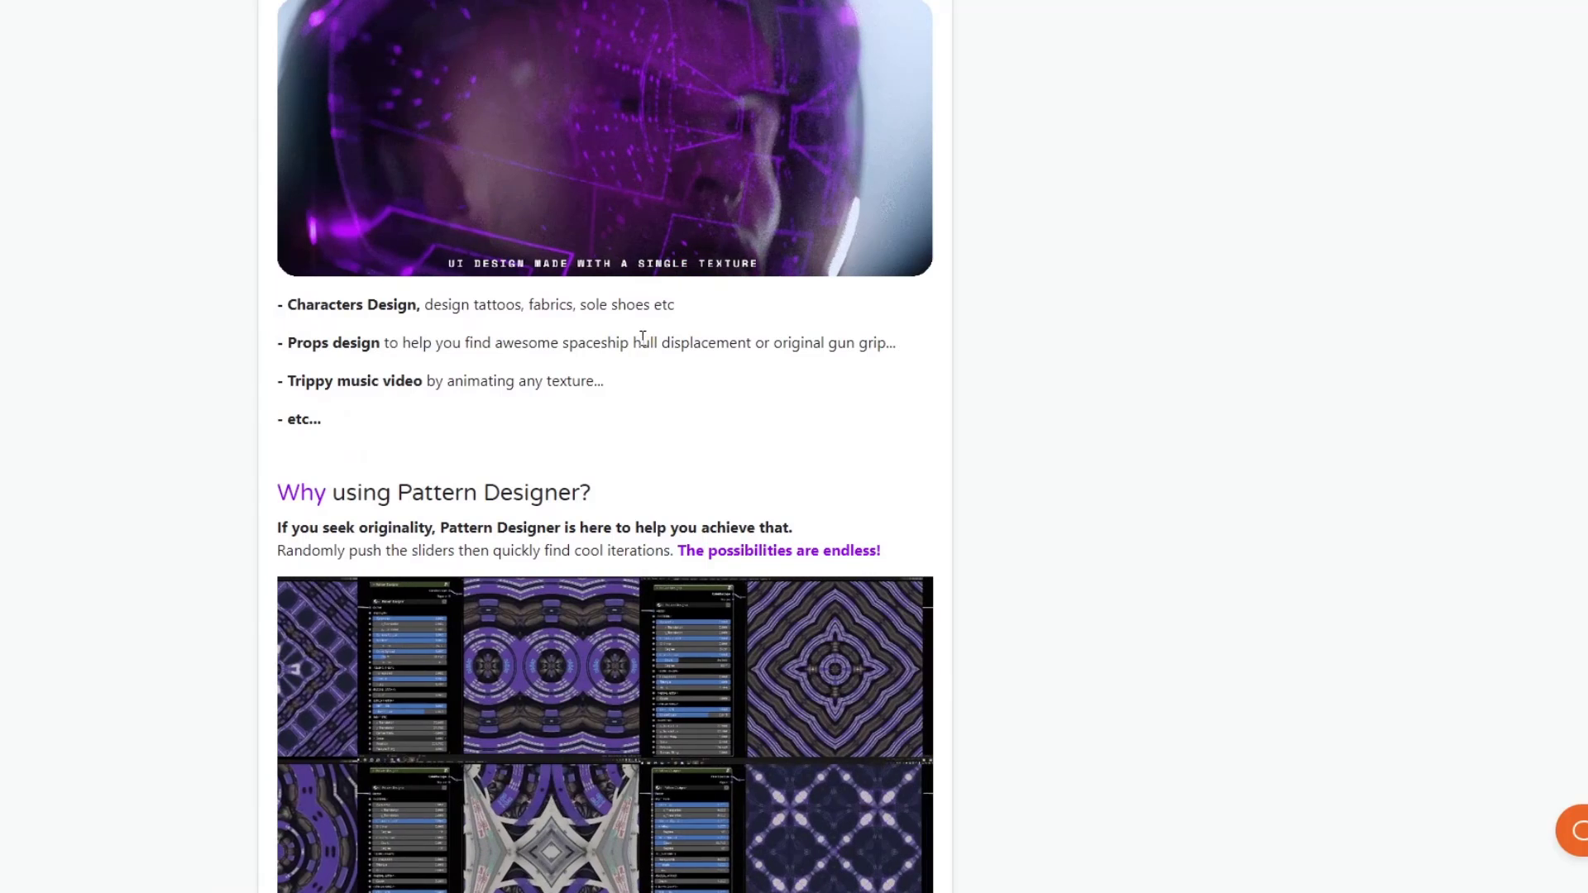
scroll(720, 345, down, 5)
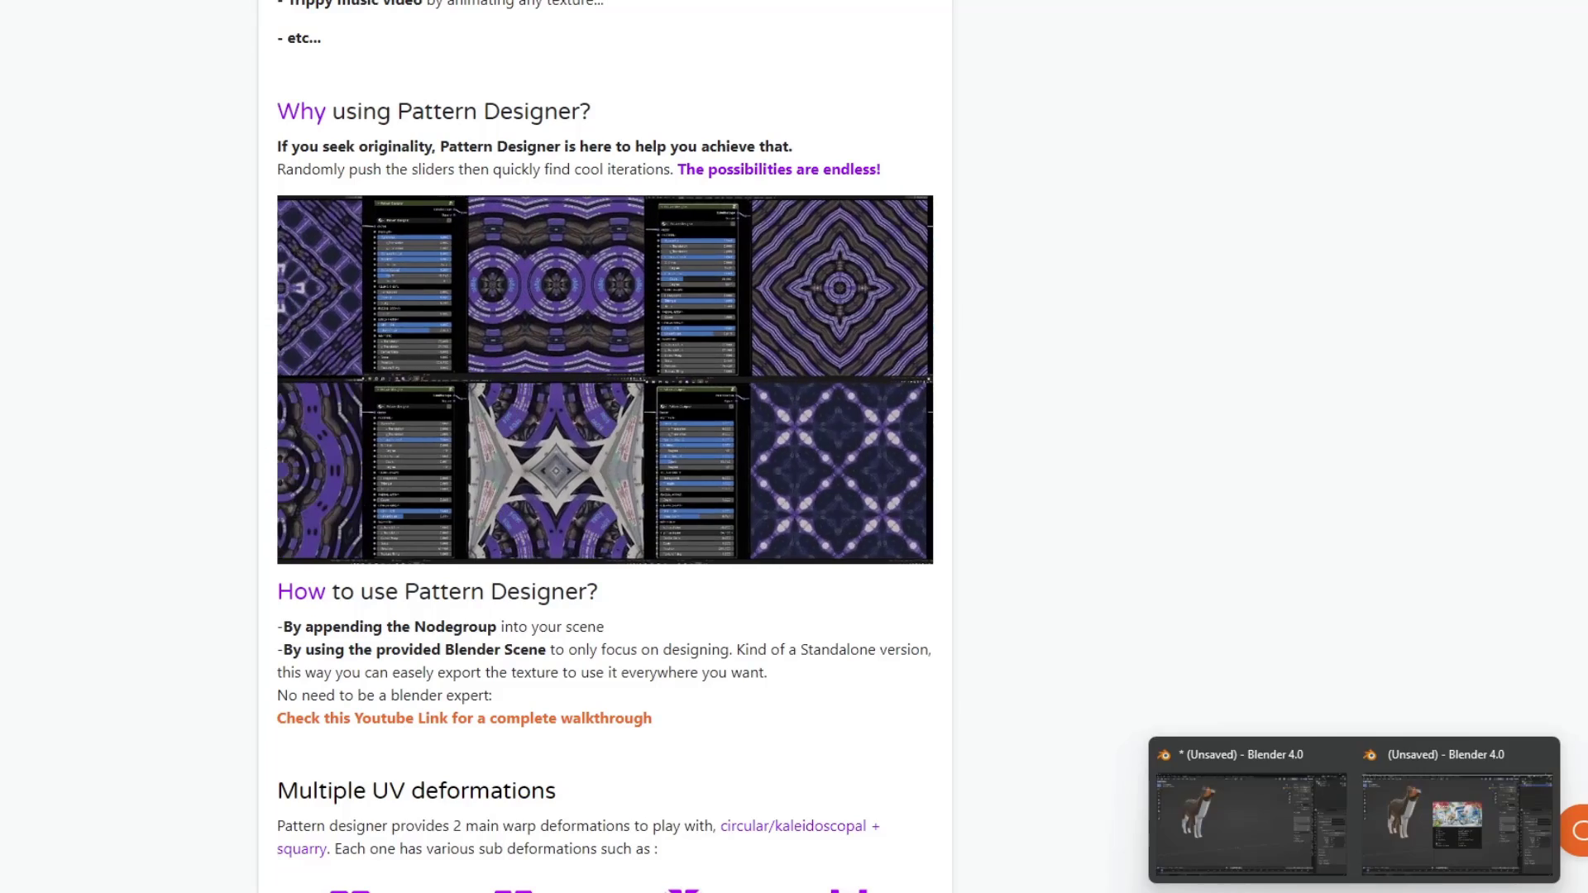
middle_drag(140, 313, 116, 344)
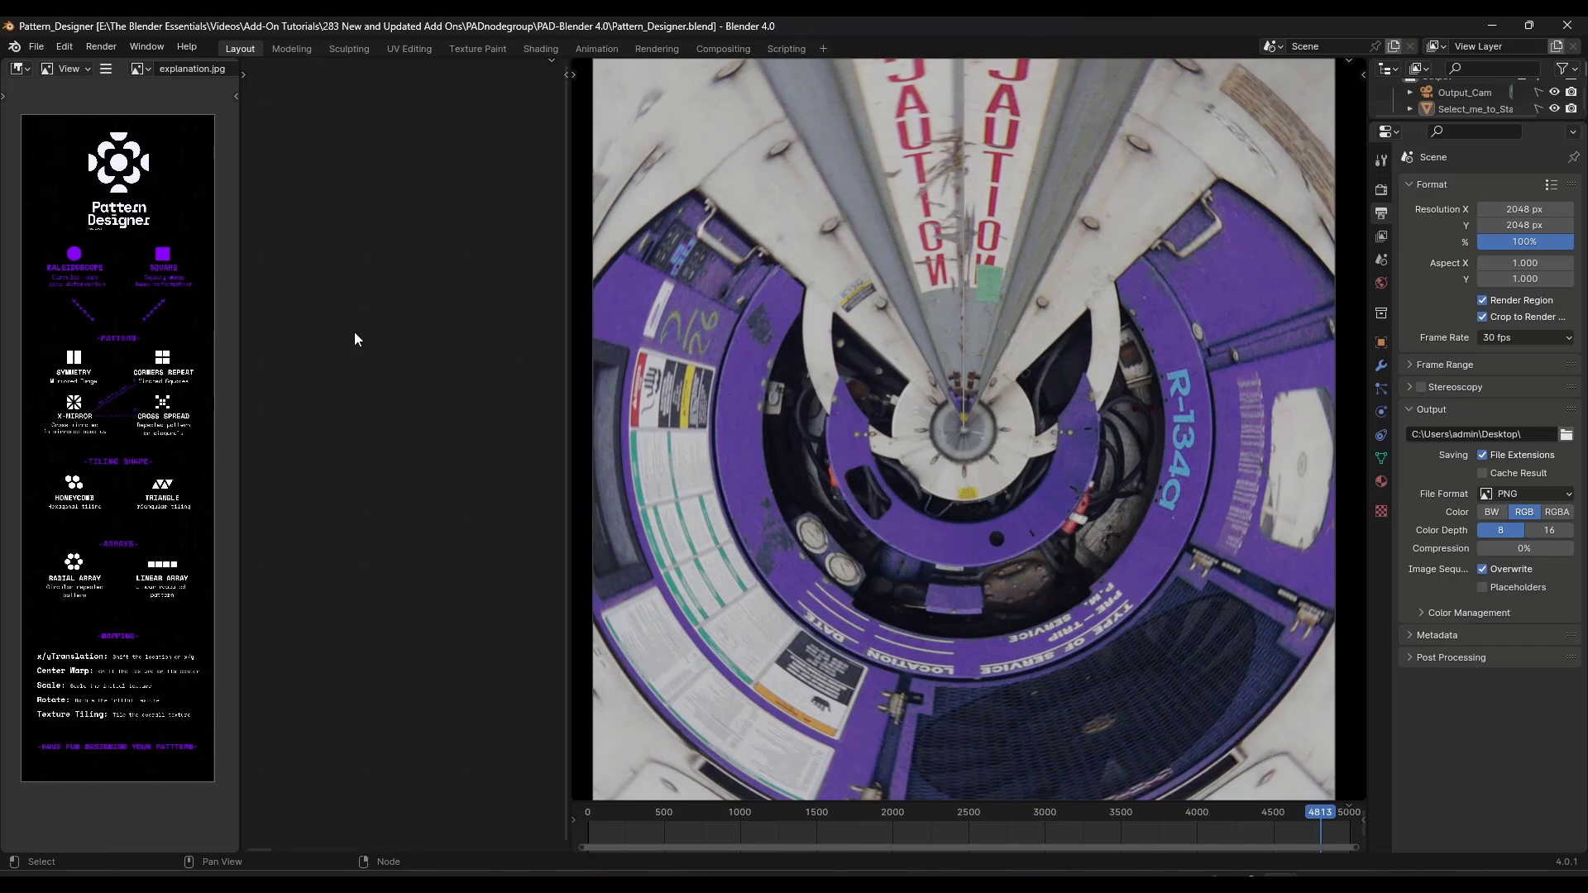
Step: Inspect the rendered kaleidoscope preview in the Pattern_Designer.blend scene
scroll(347, 323, down, 2)
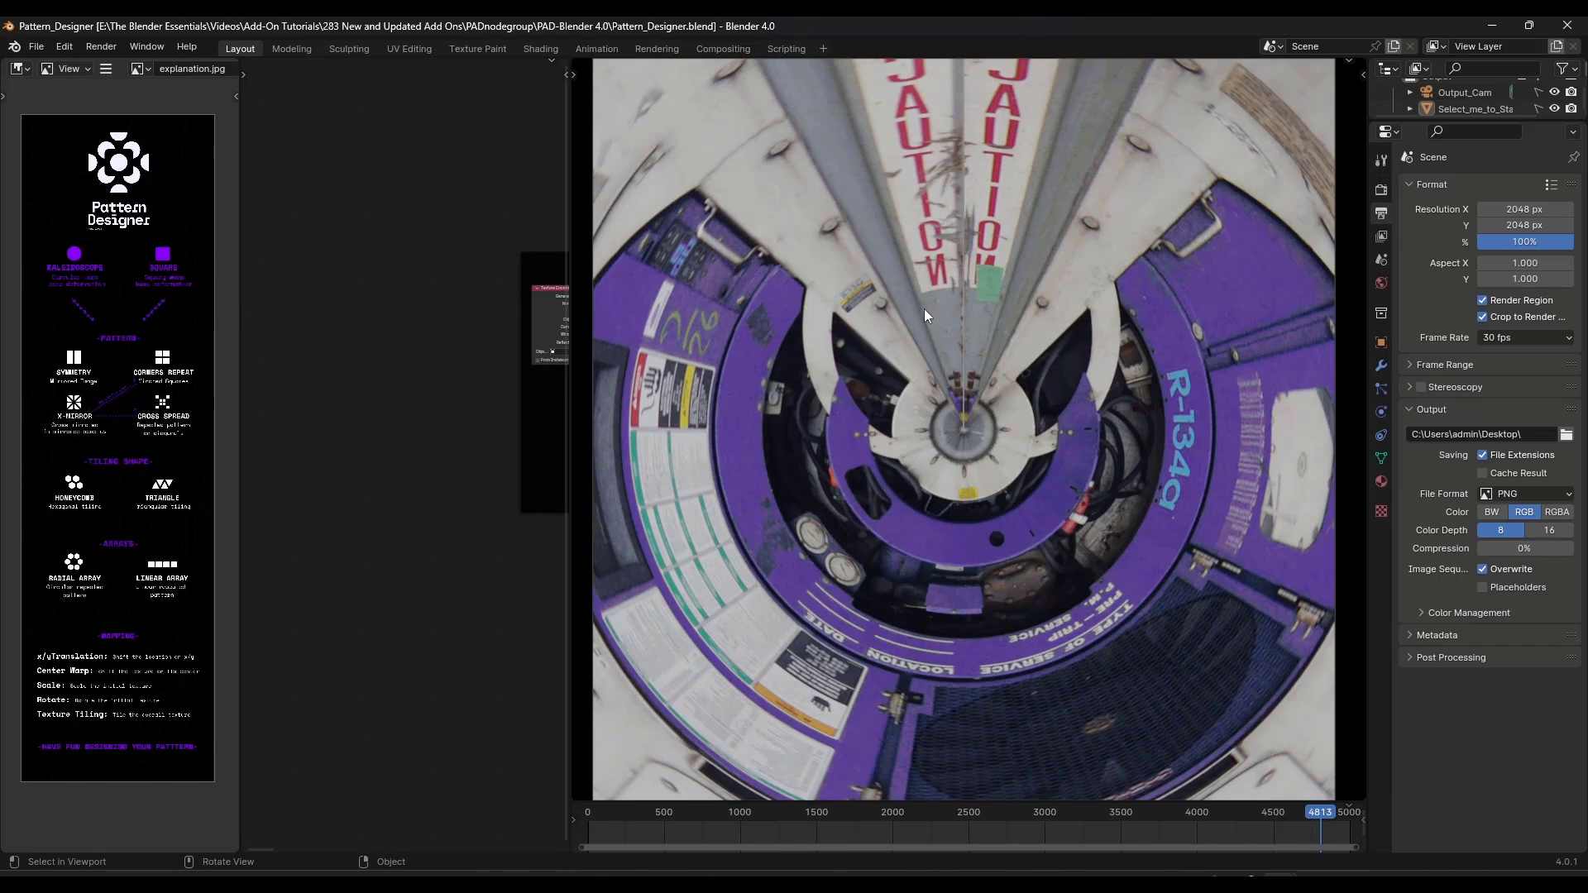
scroll(1012, 249, down, 2)
scroll(1072, 260, up, 1)
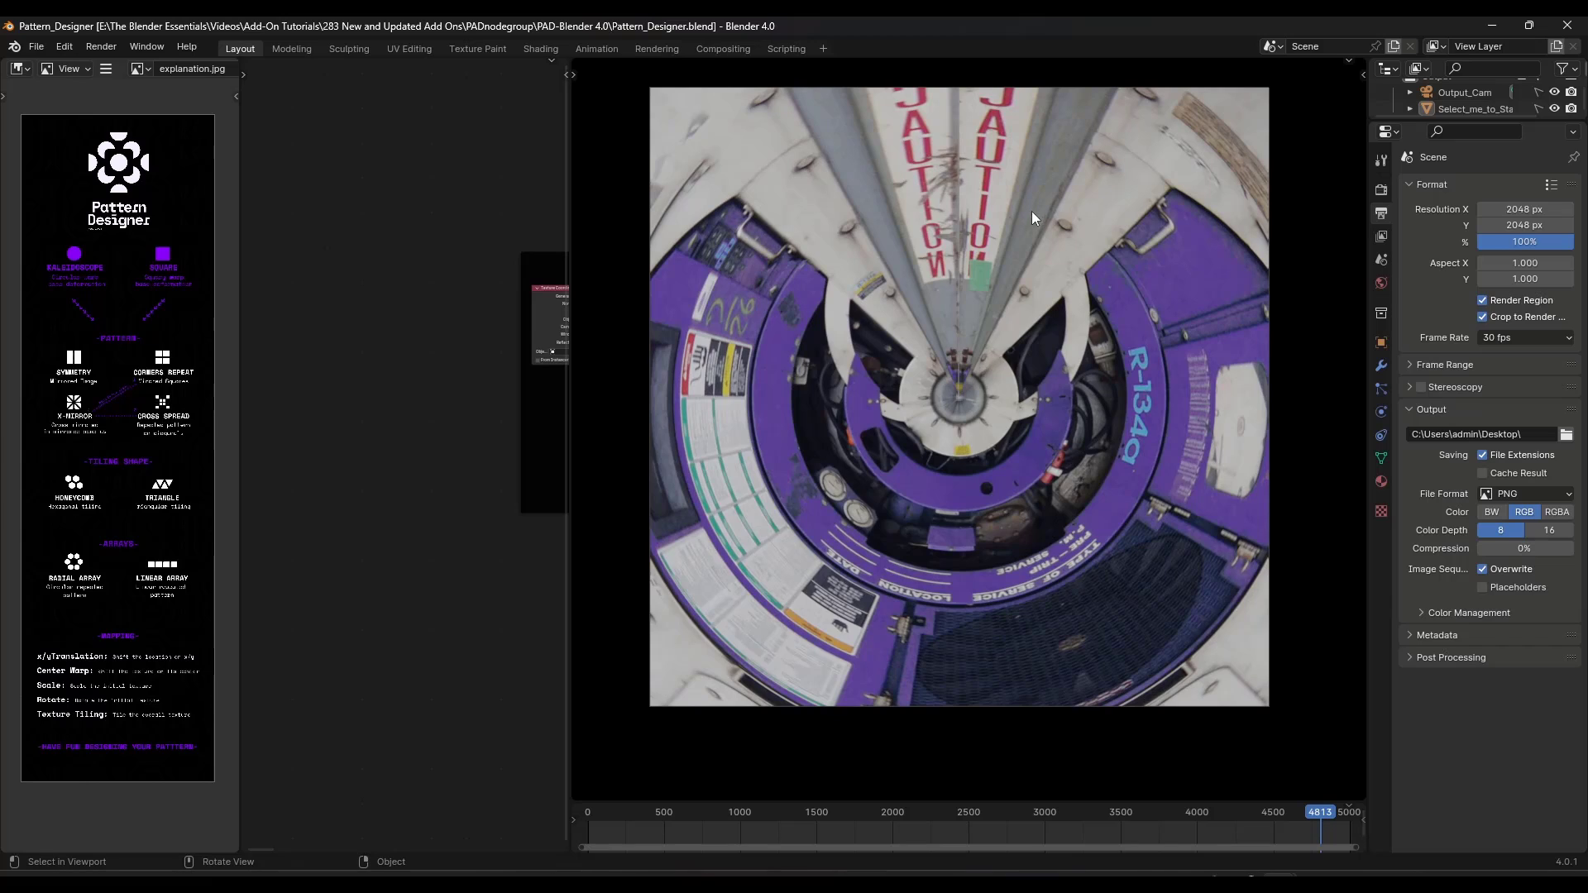
scroll(915, 170, up, 1)
scroll(1020, 192, down, 1)
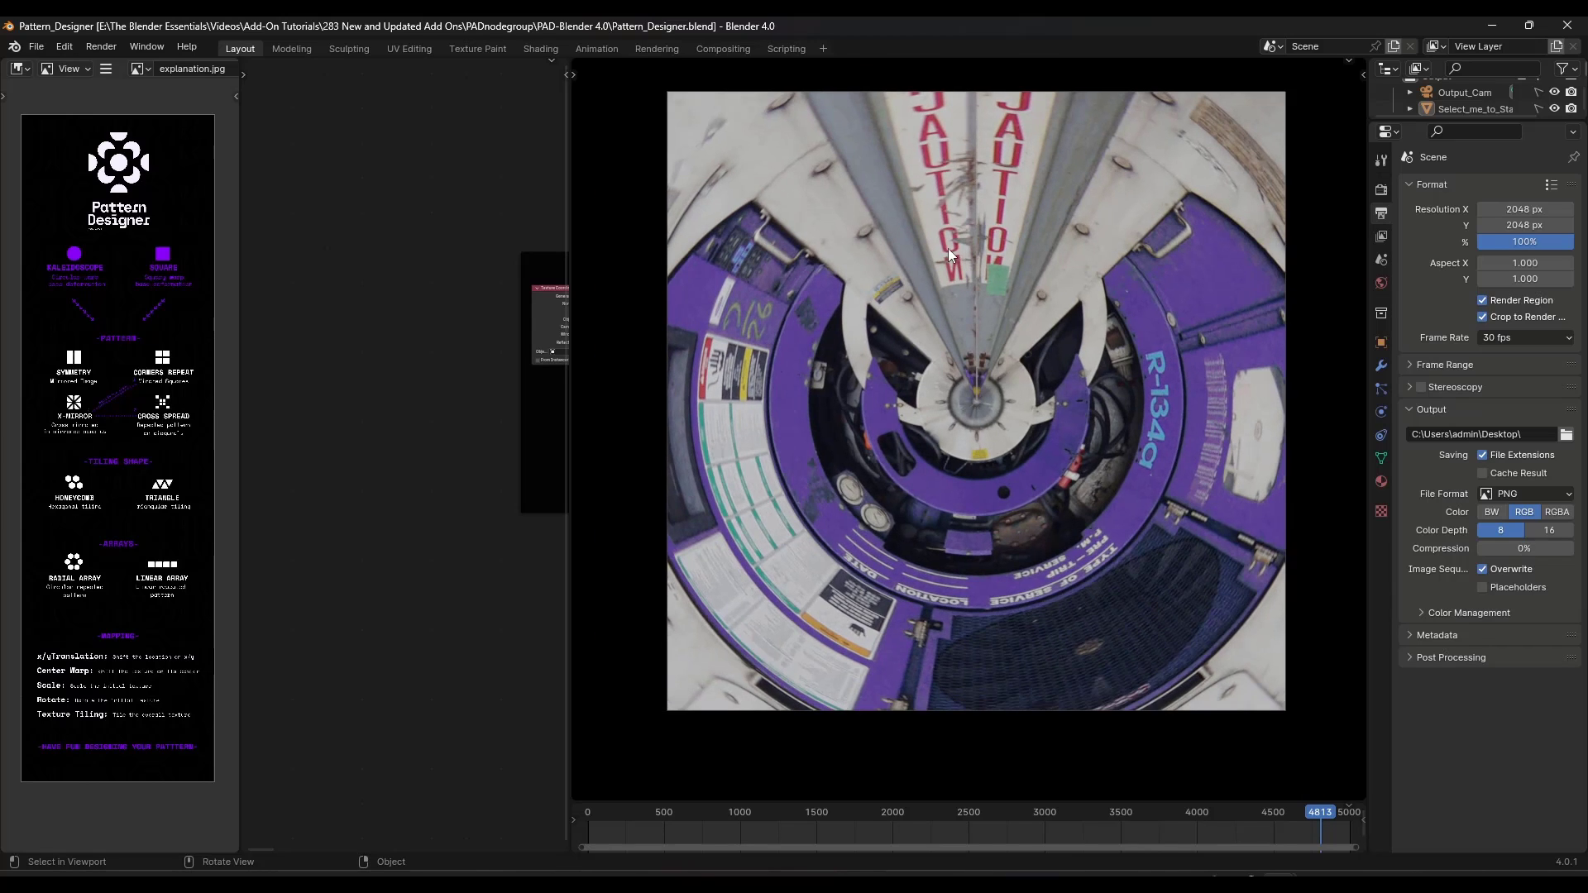
scroll(948, 248, up, 1)
scroll(340, 334, down, 4)
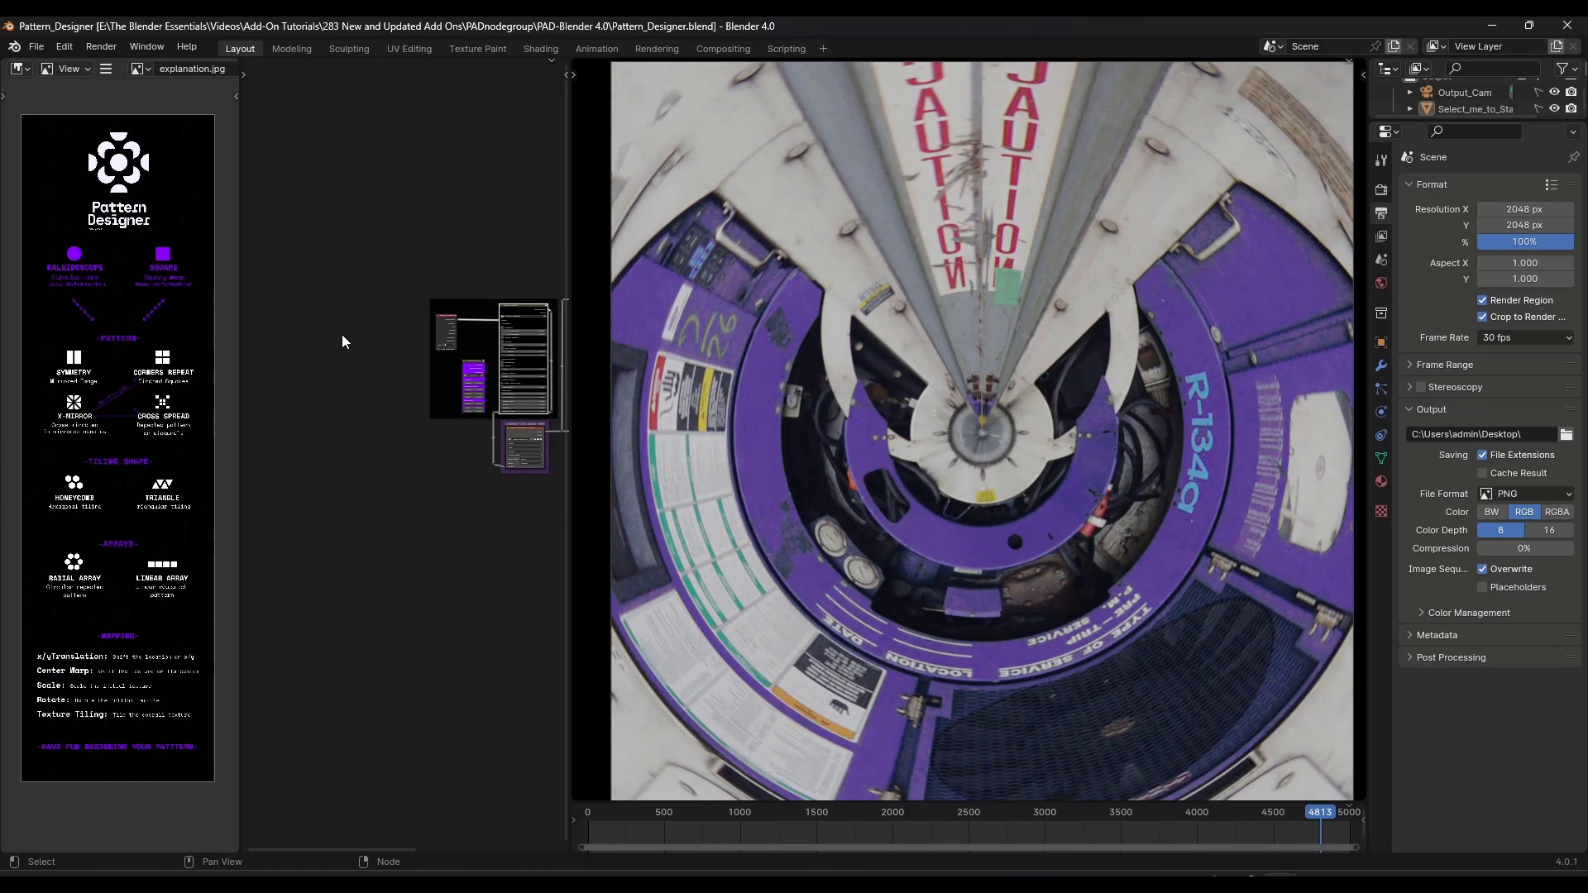
Step: Examine the Pattern Designer node's outputs and parameters, along with the image texture node below it
scroll(343, 337, up, 8)
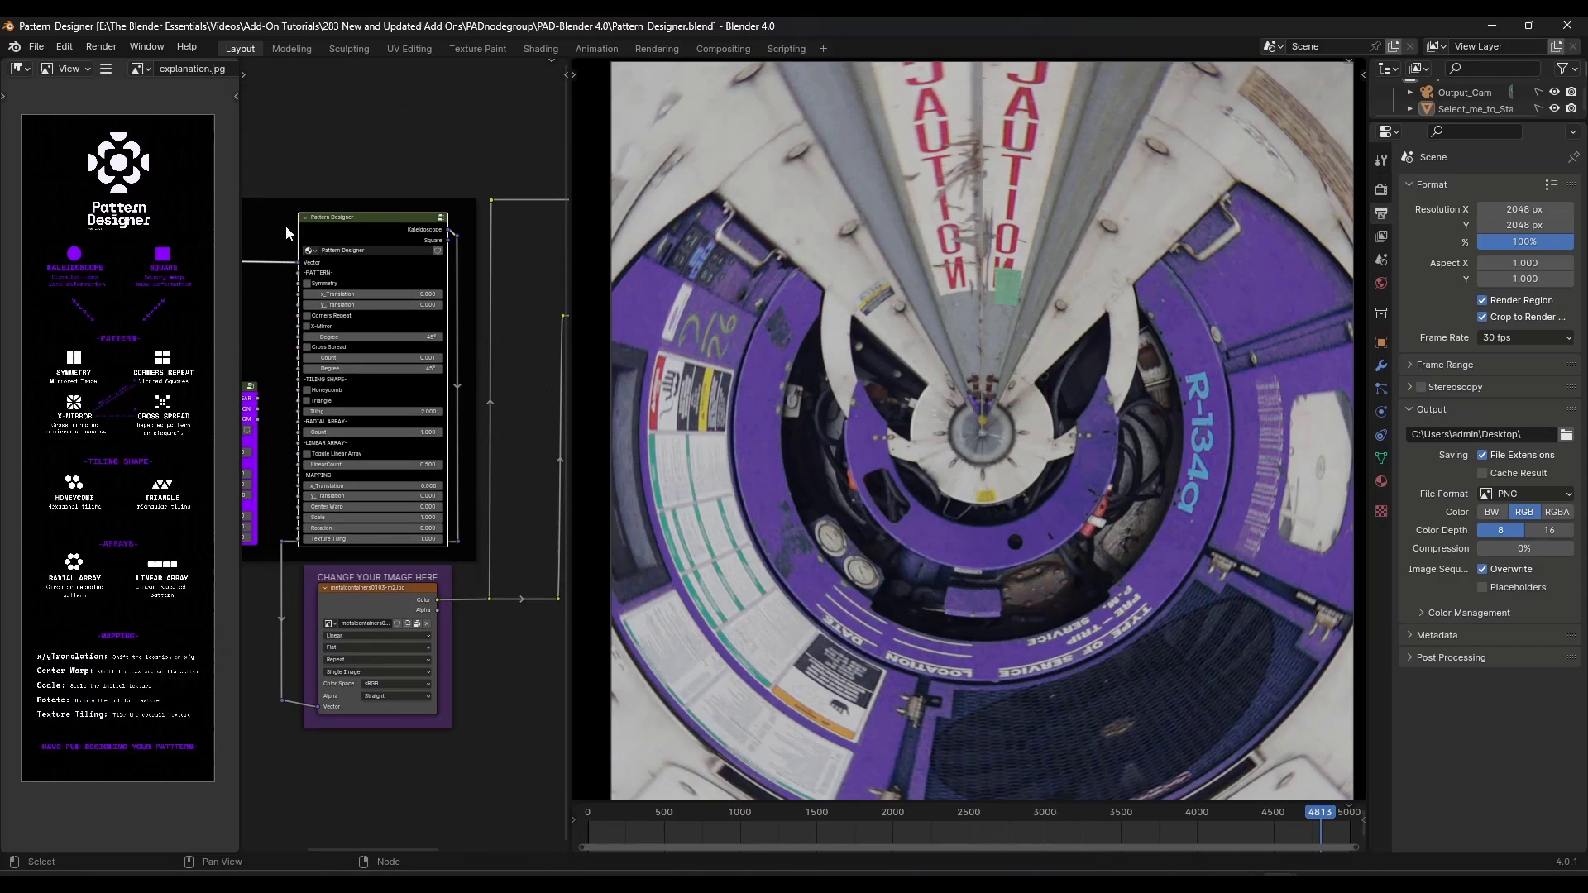
scroll(364, 329, up, 4)
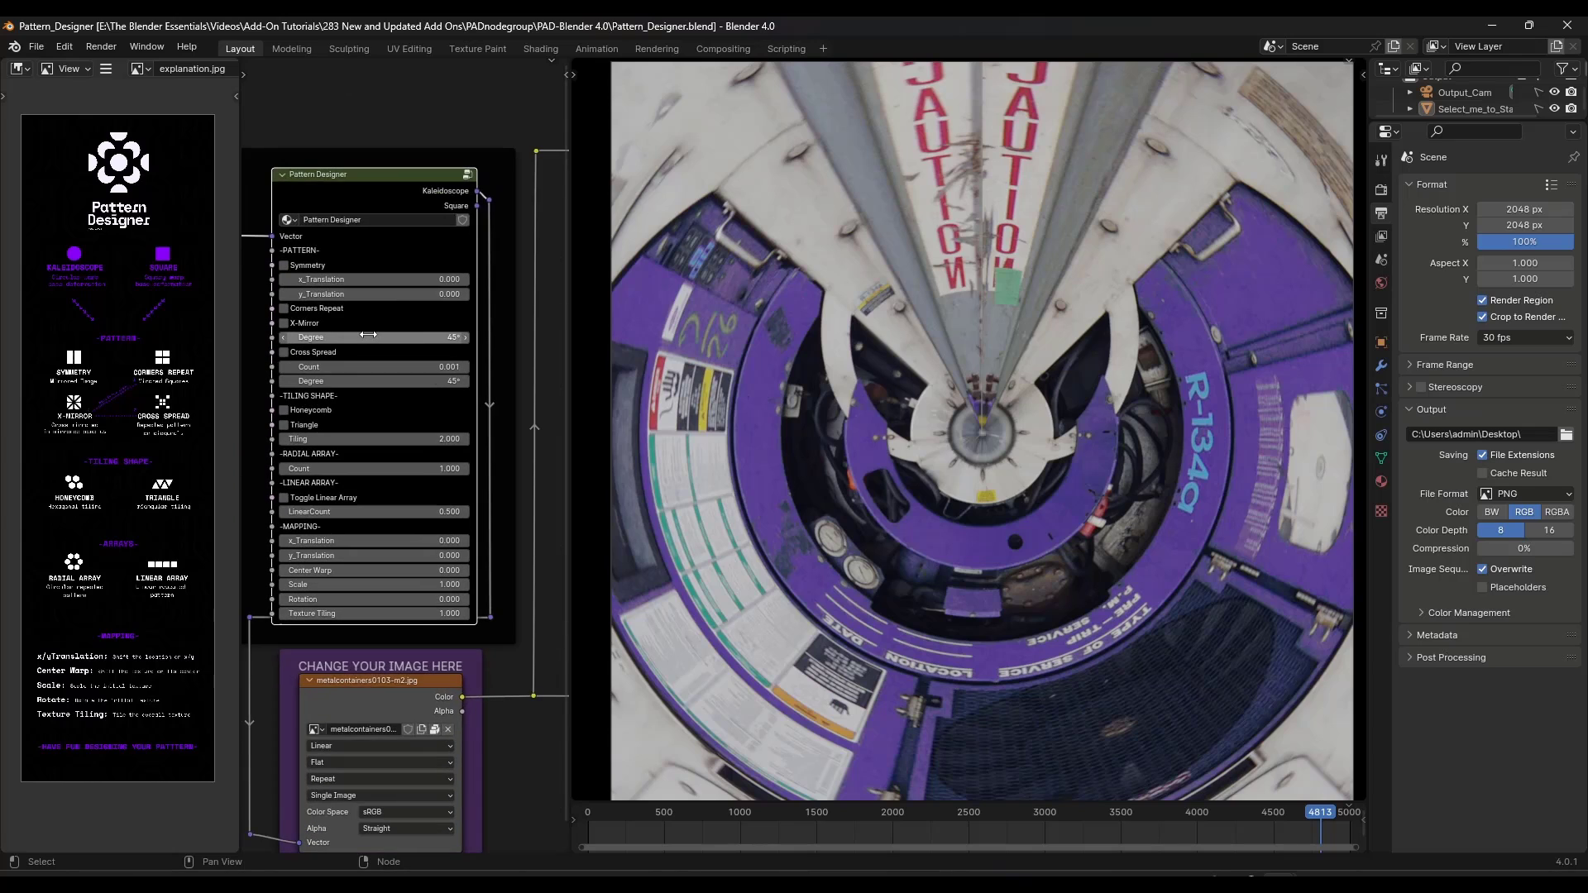
scroll(414, 326, down, 5)
scroll(414, 328, up, 3)
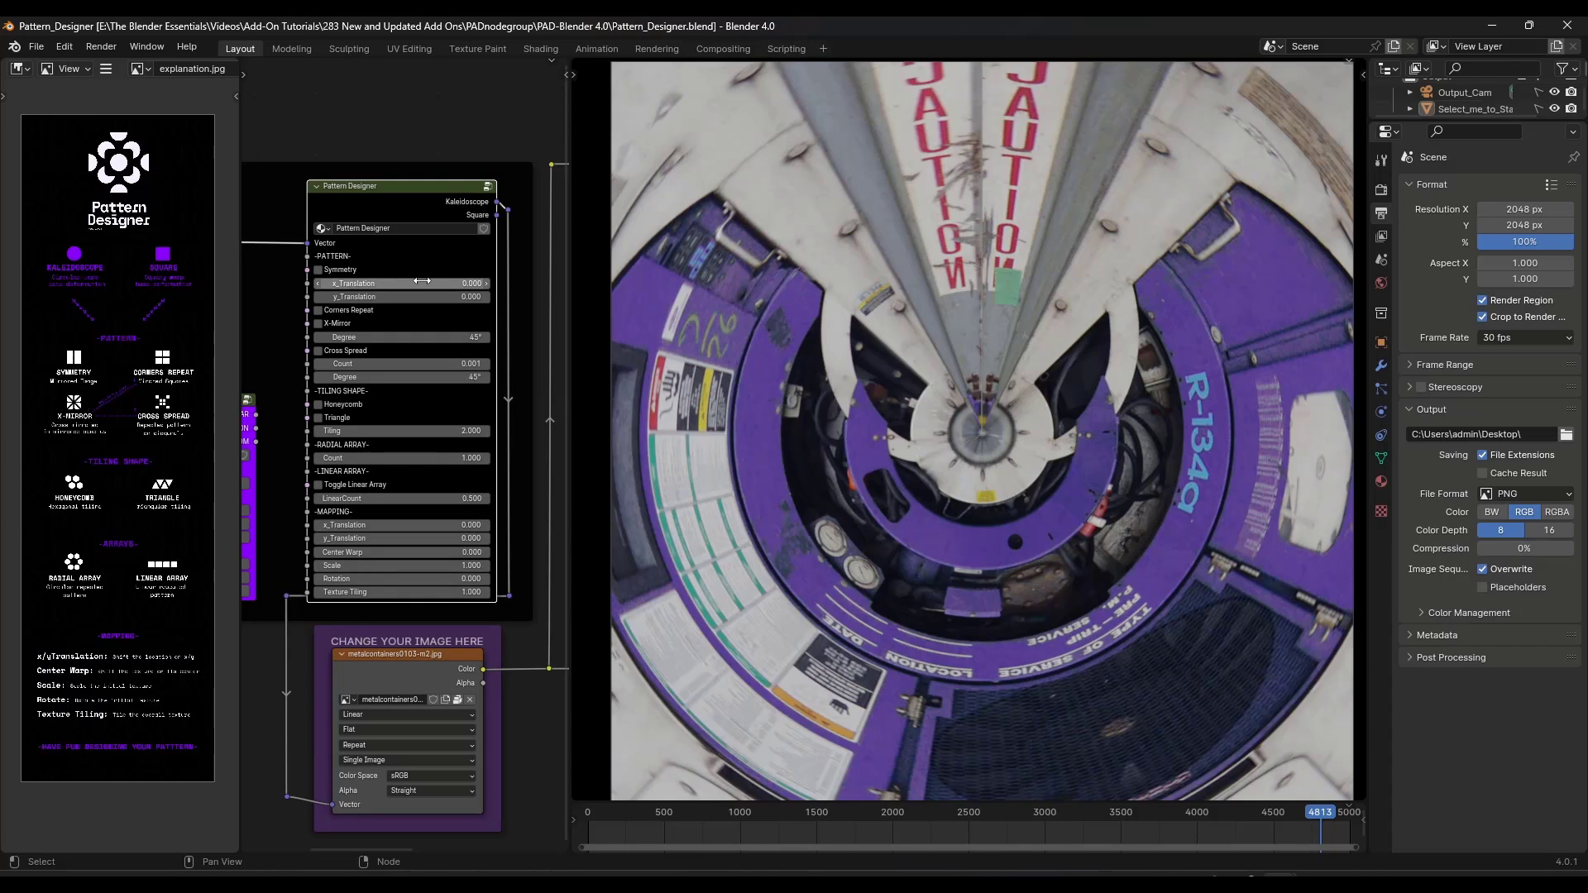
middle_drag(419, 263, 422, 298)
scroll(491, 245, up, 4)
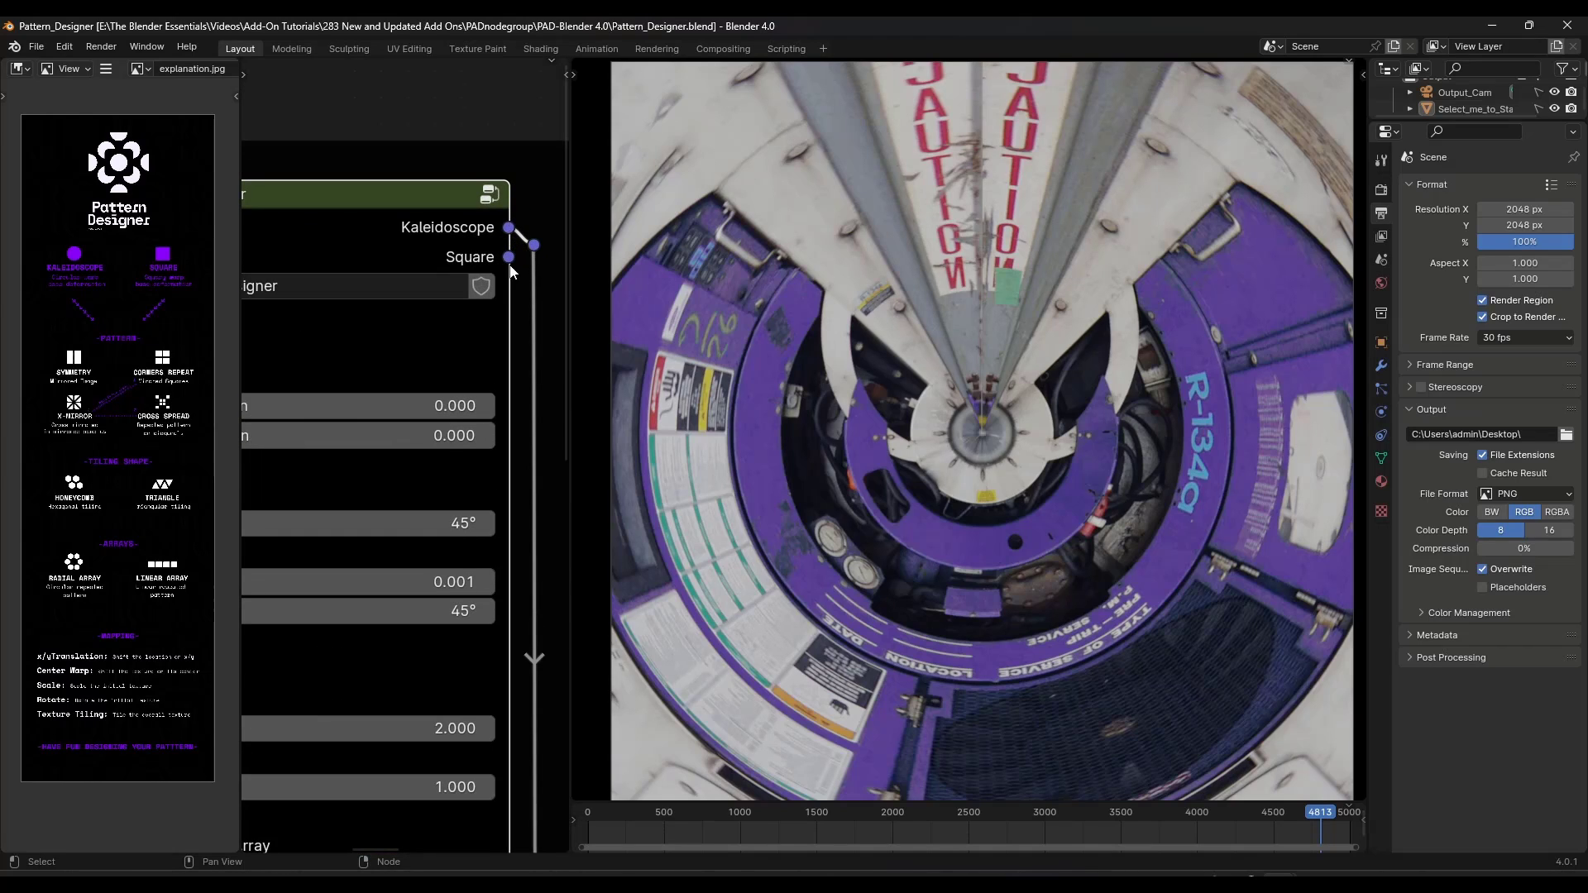
scroll(427, 300, down, 4)
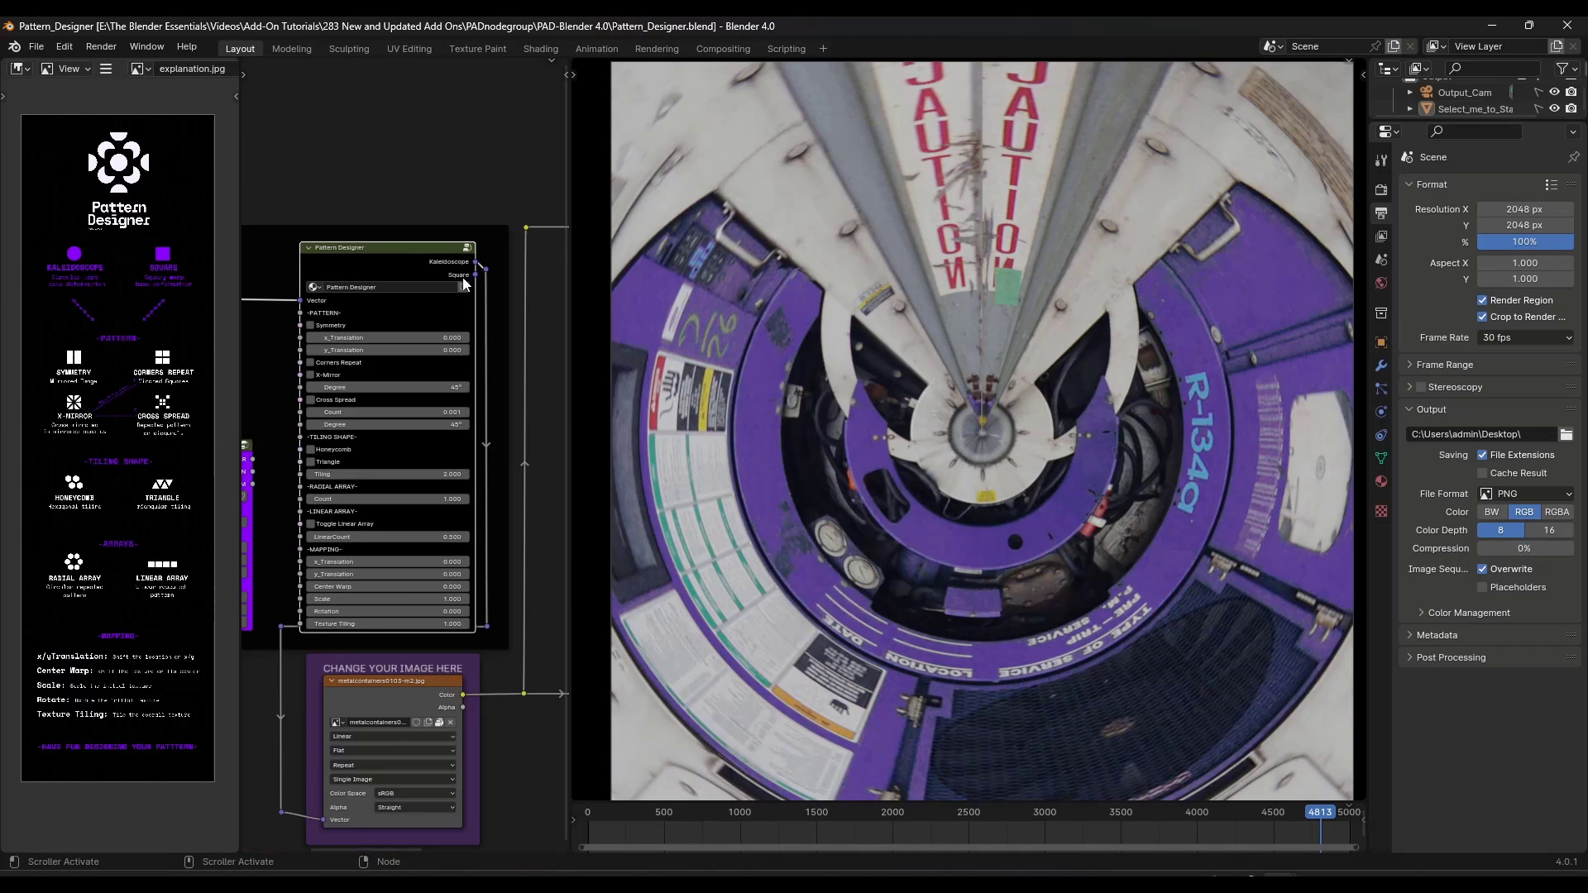
scroll(394, 246, up, 3)
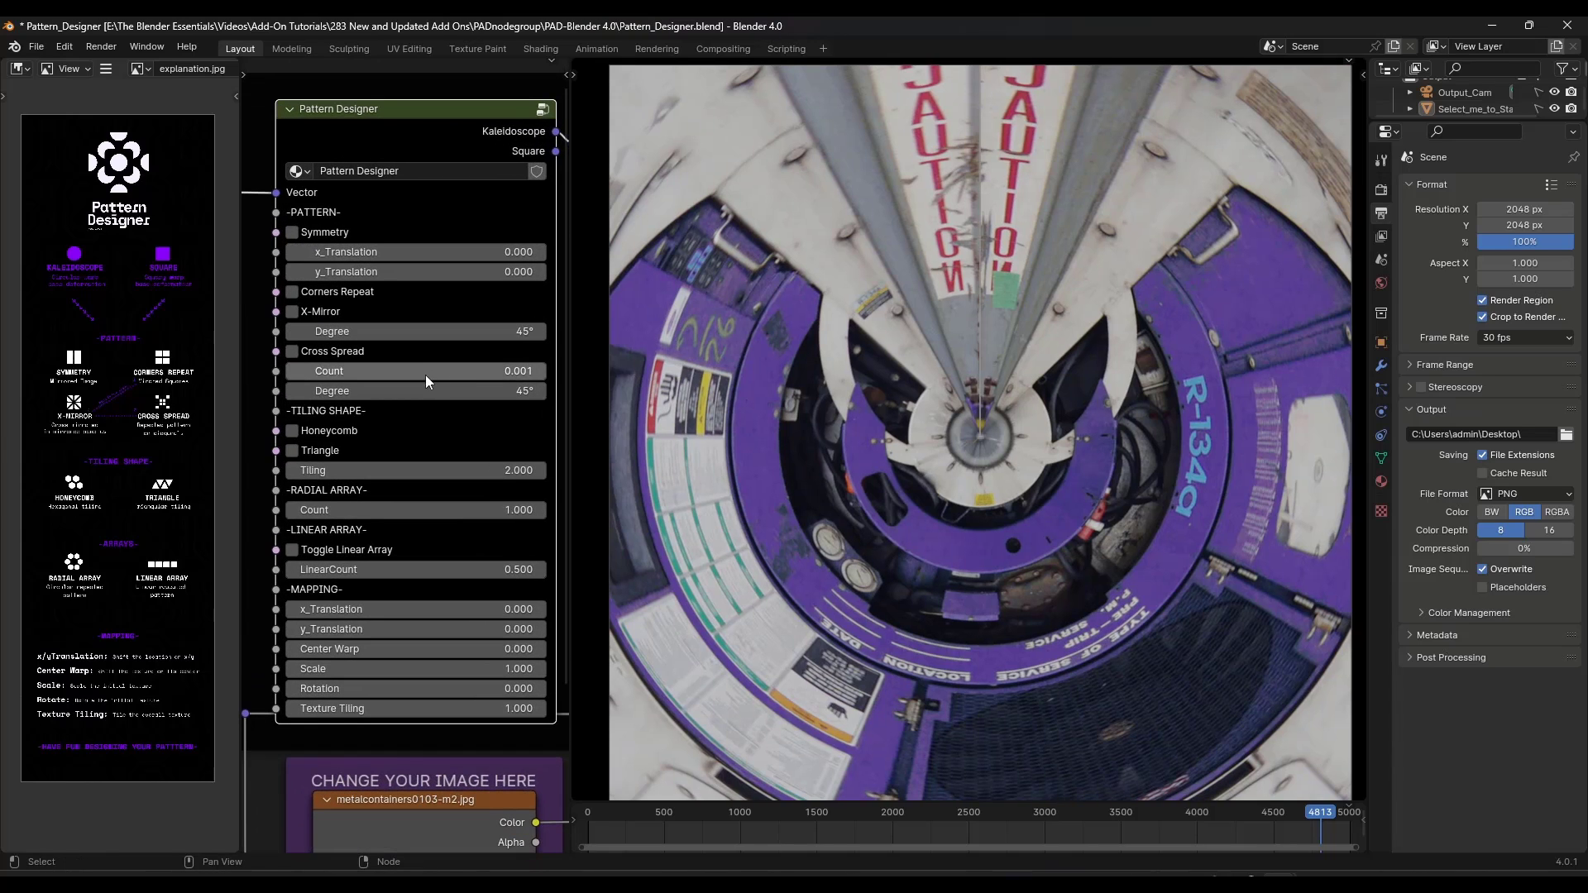
Step: Set the Cross Spread Count to 1.656 and the mapping to x_Translation 5.2, y_Translation -3.8, Center Warp -13.1 and Scale 0.8
drag(425, 375, 430, 375)
click(290, 375)
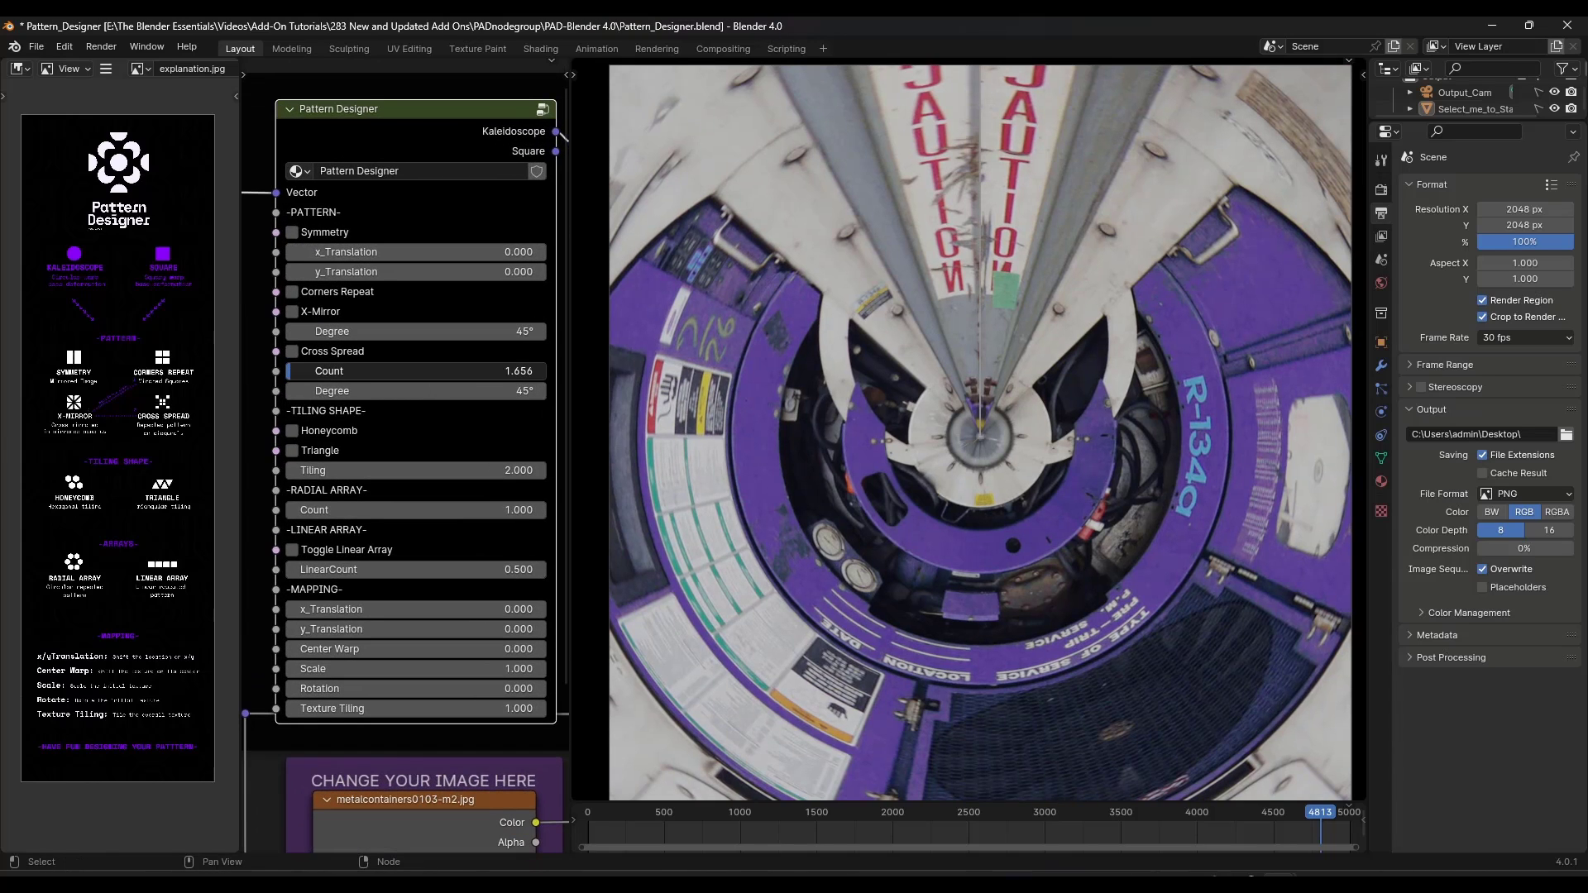
click(372, 620)
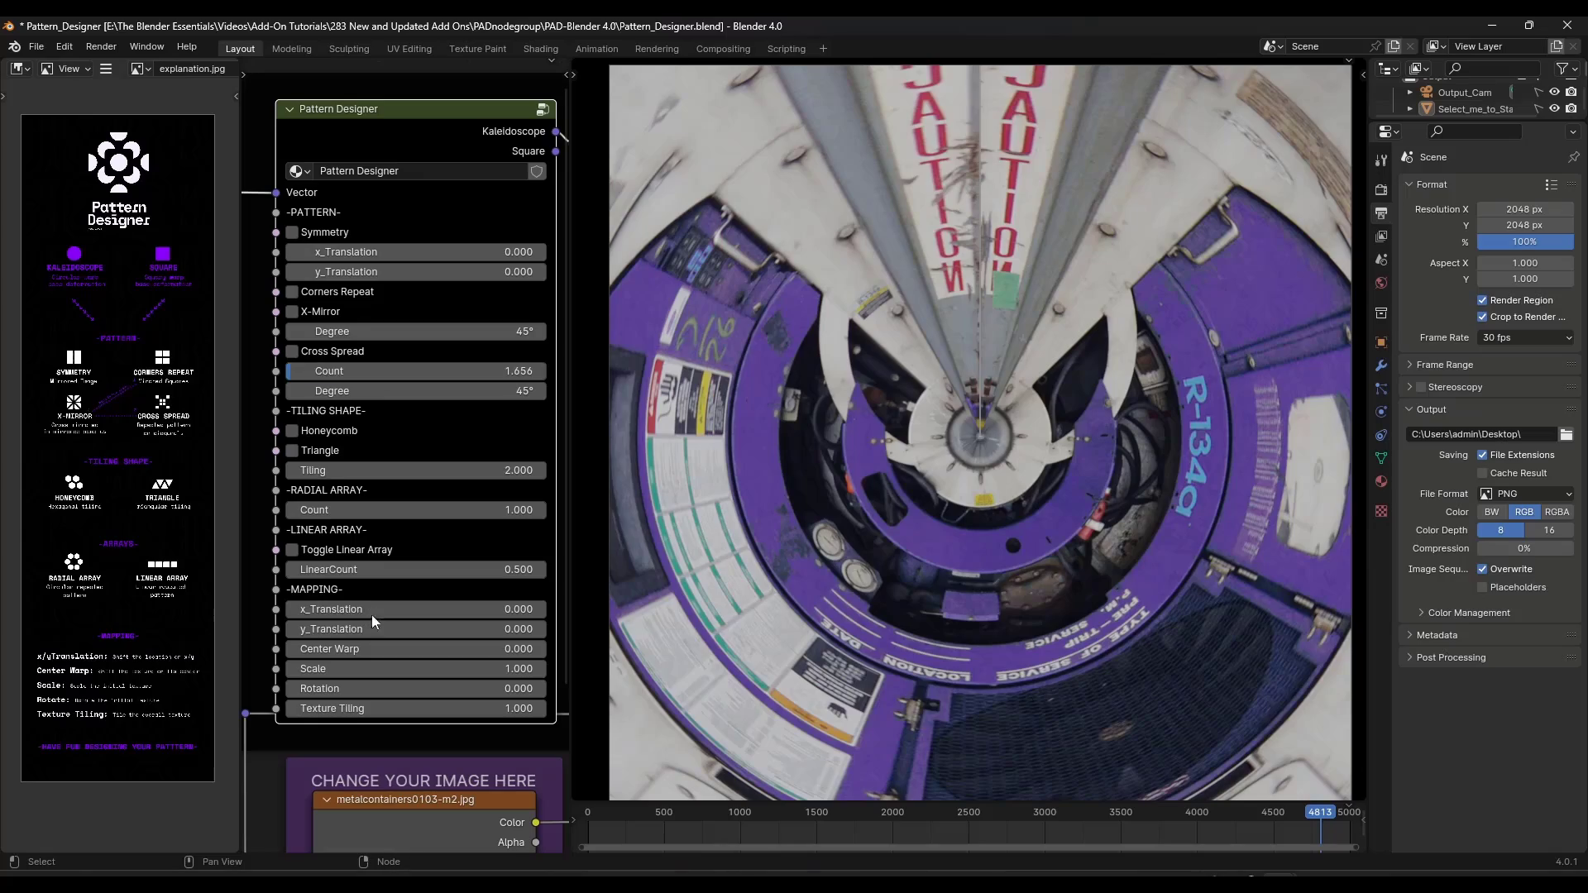
drag(341, 613, 253, 651)
mouse_move(372, 668)
mouse_down()
mouse_move(353, 668)
mouse_move(377, 668)
mouse_up()
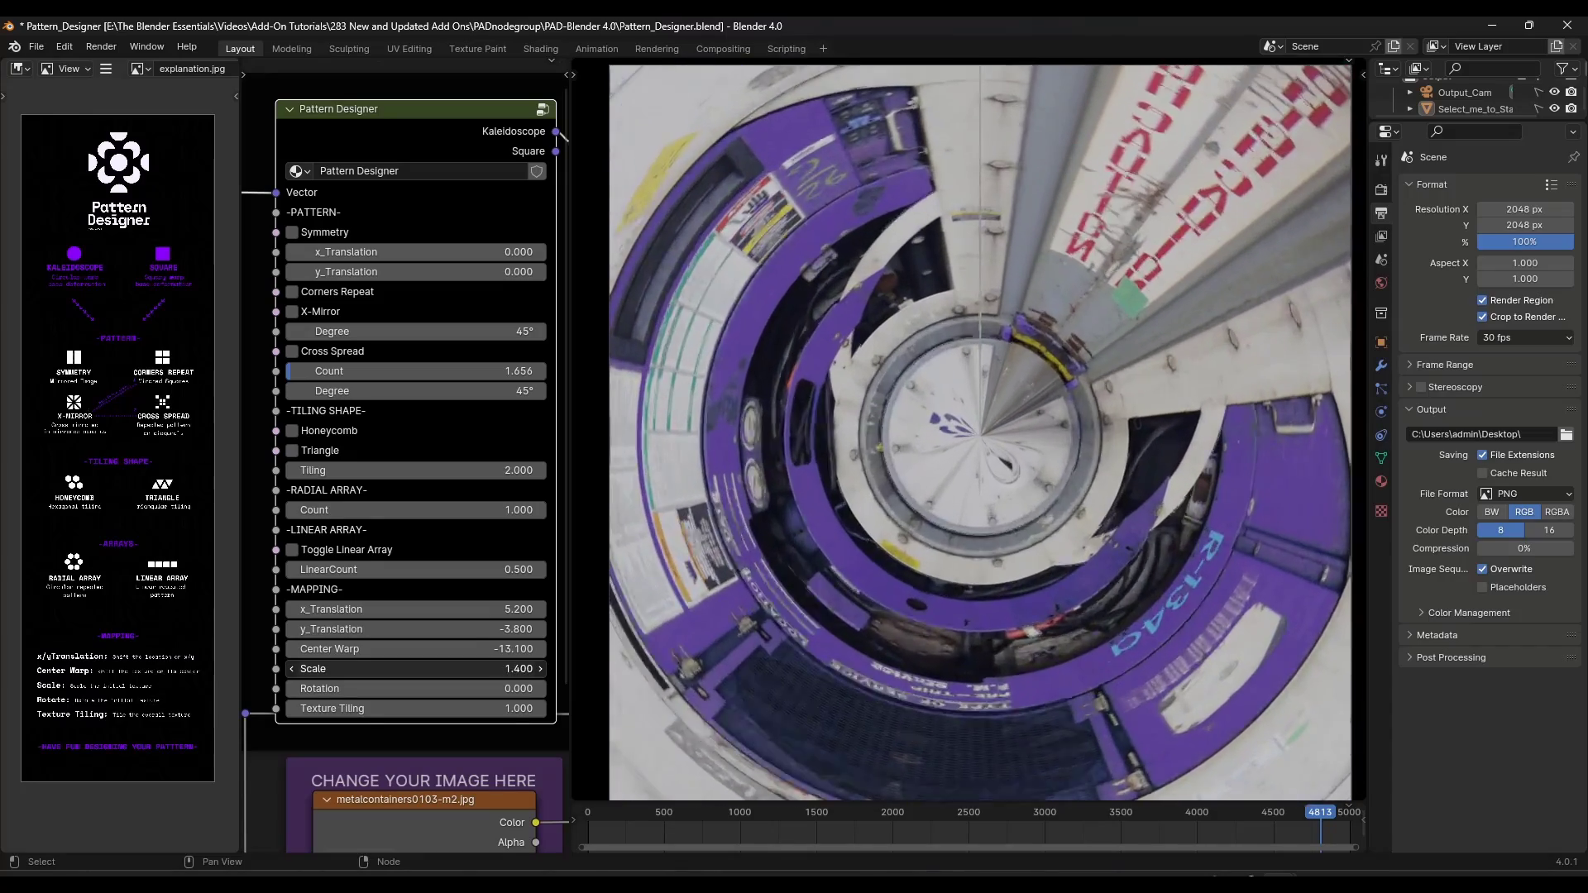
Step: Set the mapping Rotation to 15.5 and Texture Tiling to 1.2 on the Pattern Designer node
drag(371, 689, 395, 689)
drag(496, 689, 499, 689)
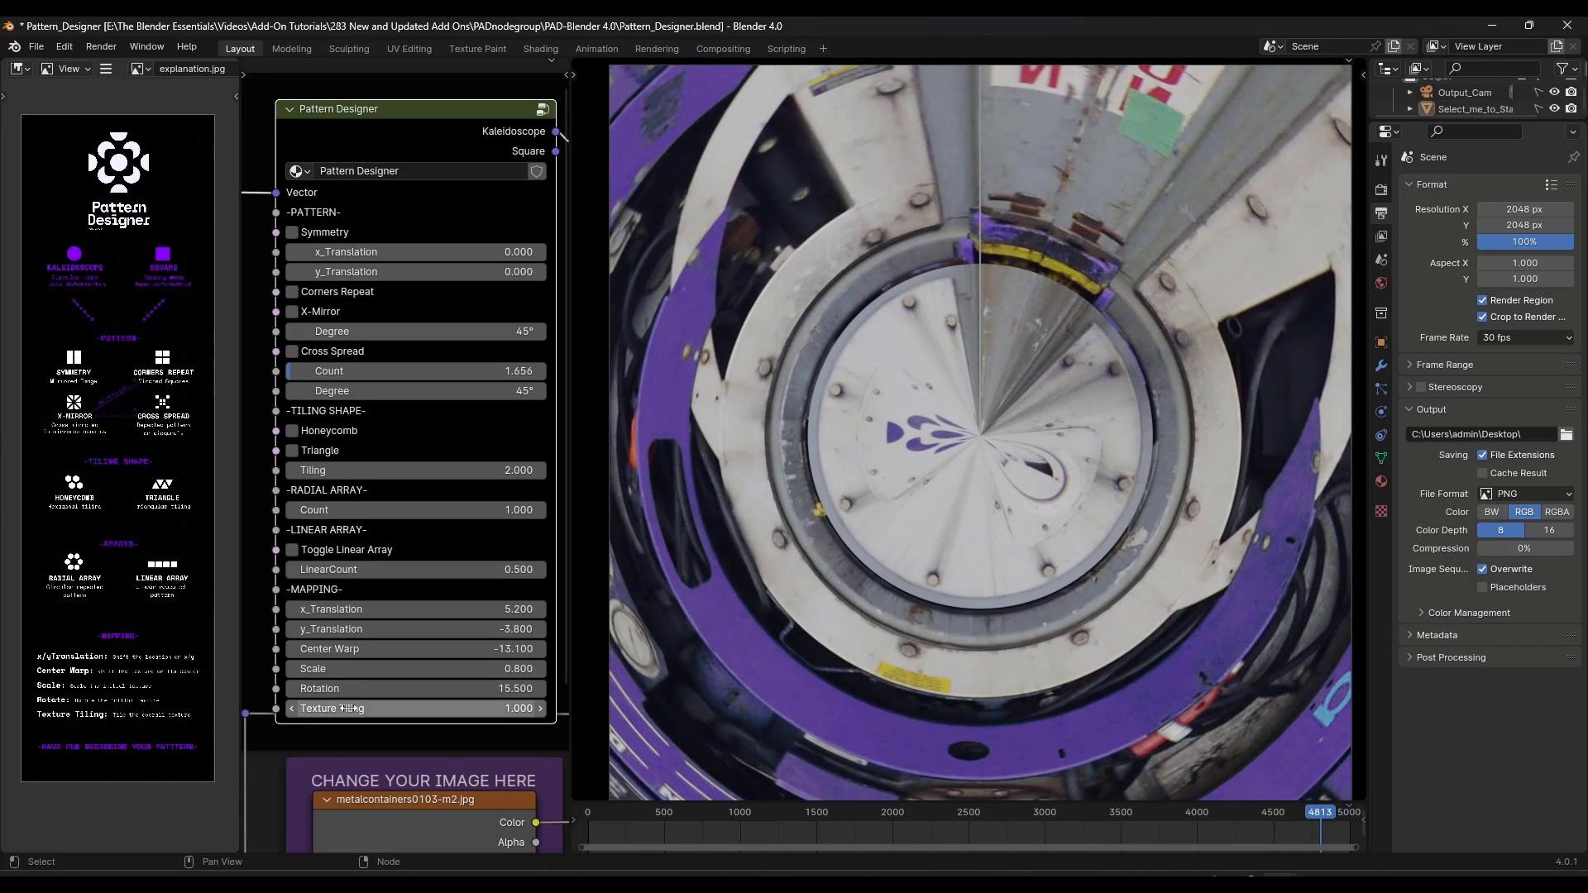
mouse_move(344, 709)
mouse_down()
mouse_move(380, 709)
mouse_move(344, 709)
mouse_up()
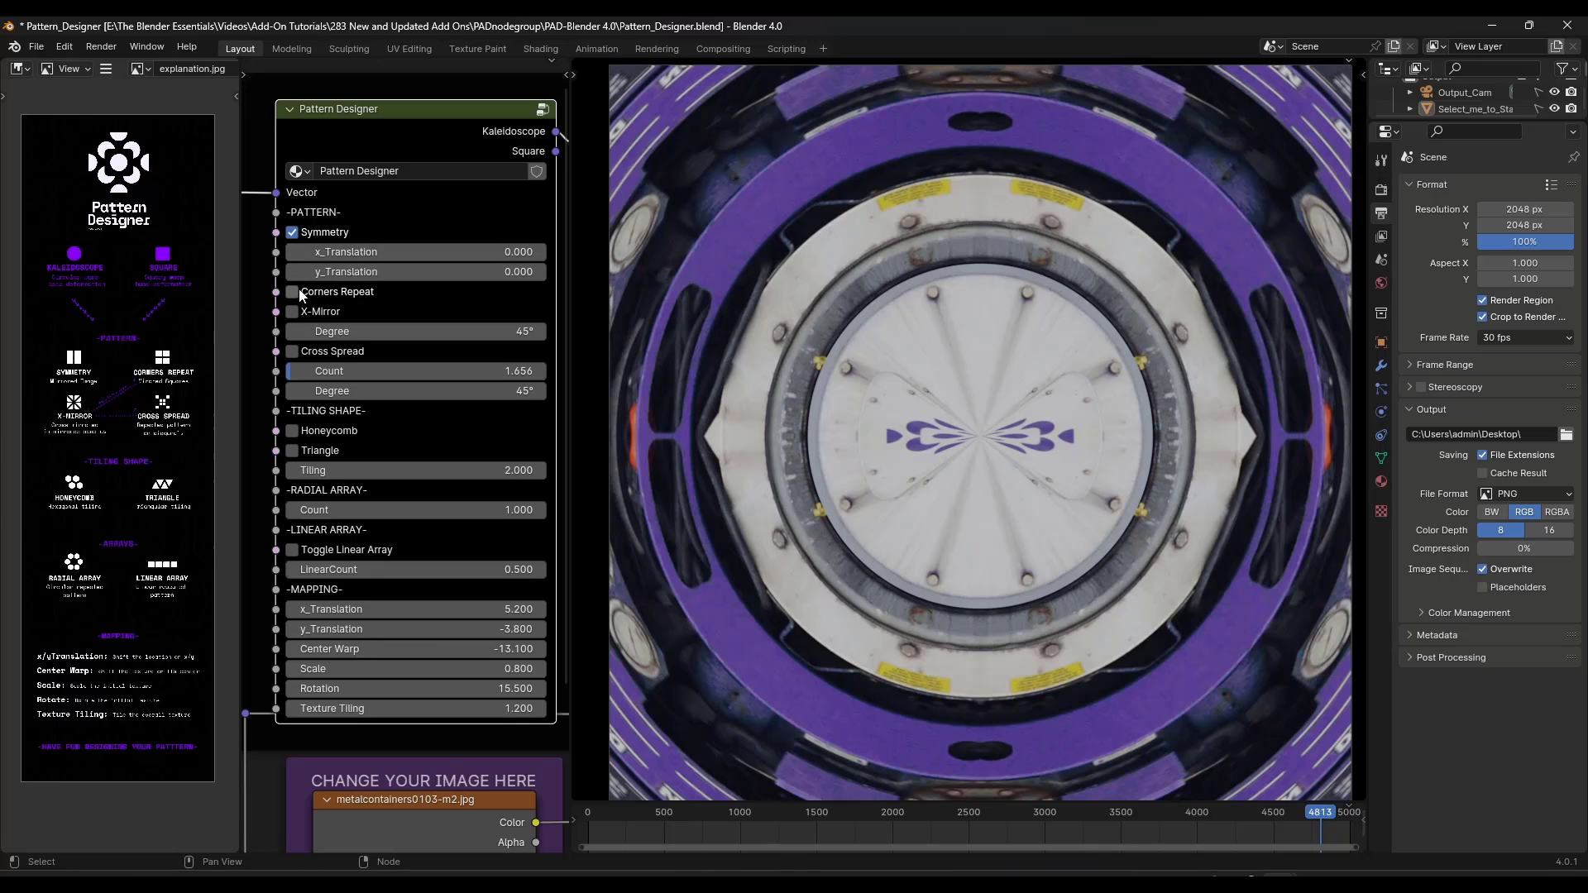
Step: Enable Symmetry with x_Translation -35.9, plus Corners Repeat and X-Mirror with a mirror Degree of 90.8°
drag(359, 251, 429, 251)
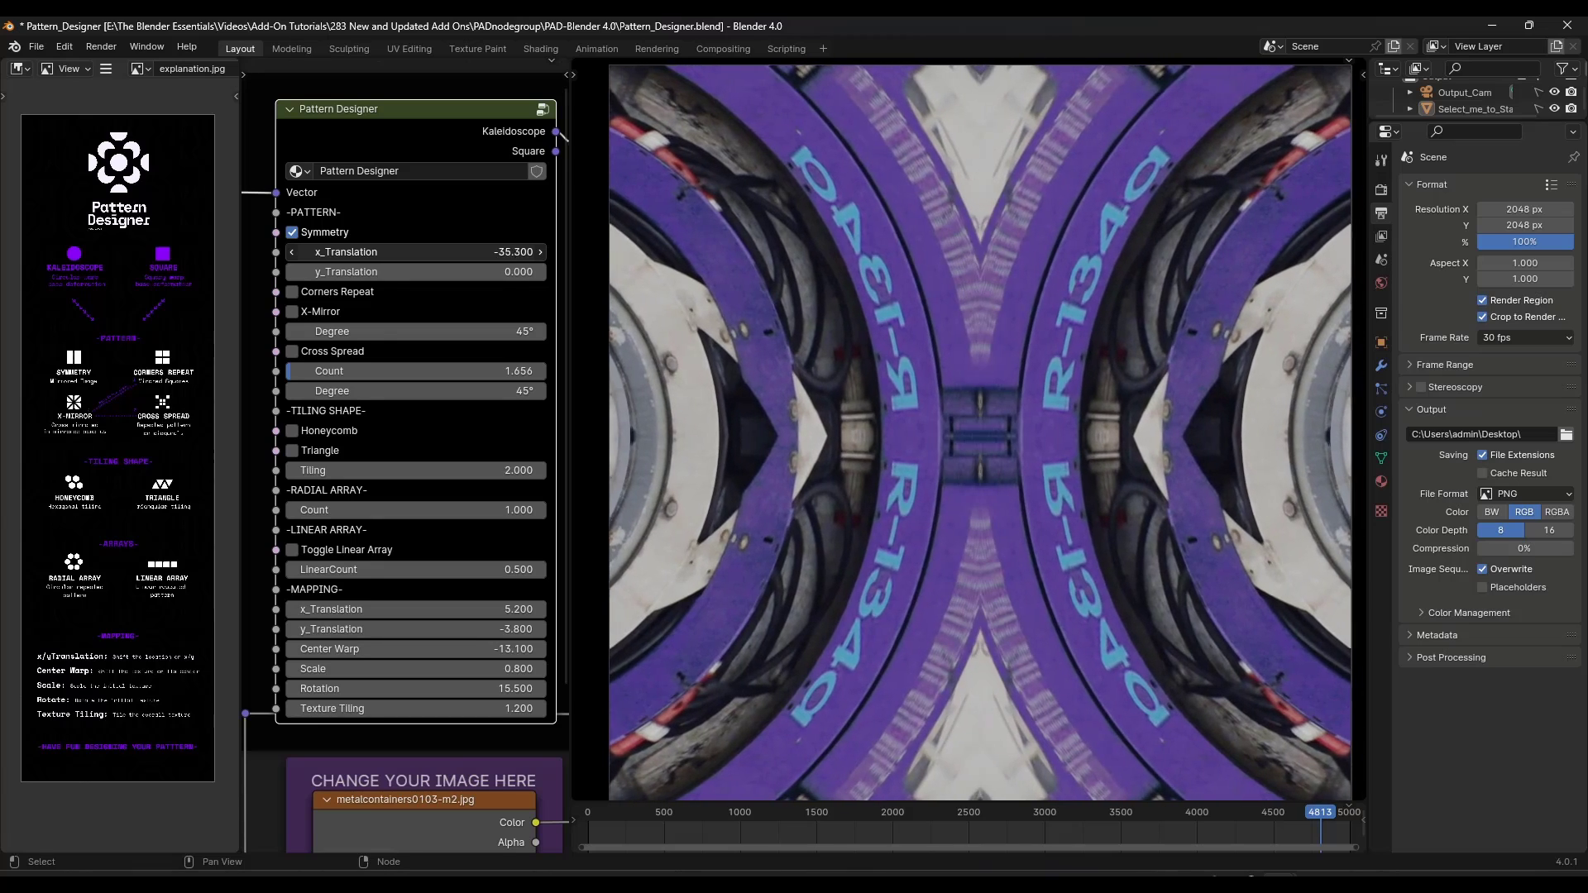
drag(359, 252, 354, 251)
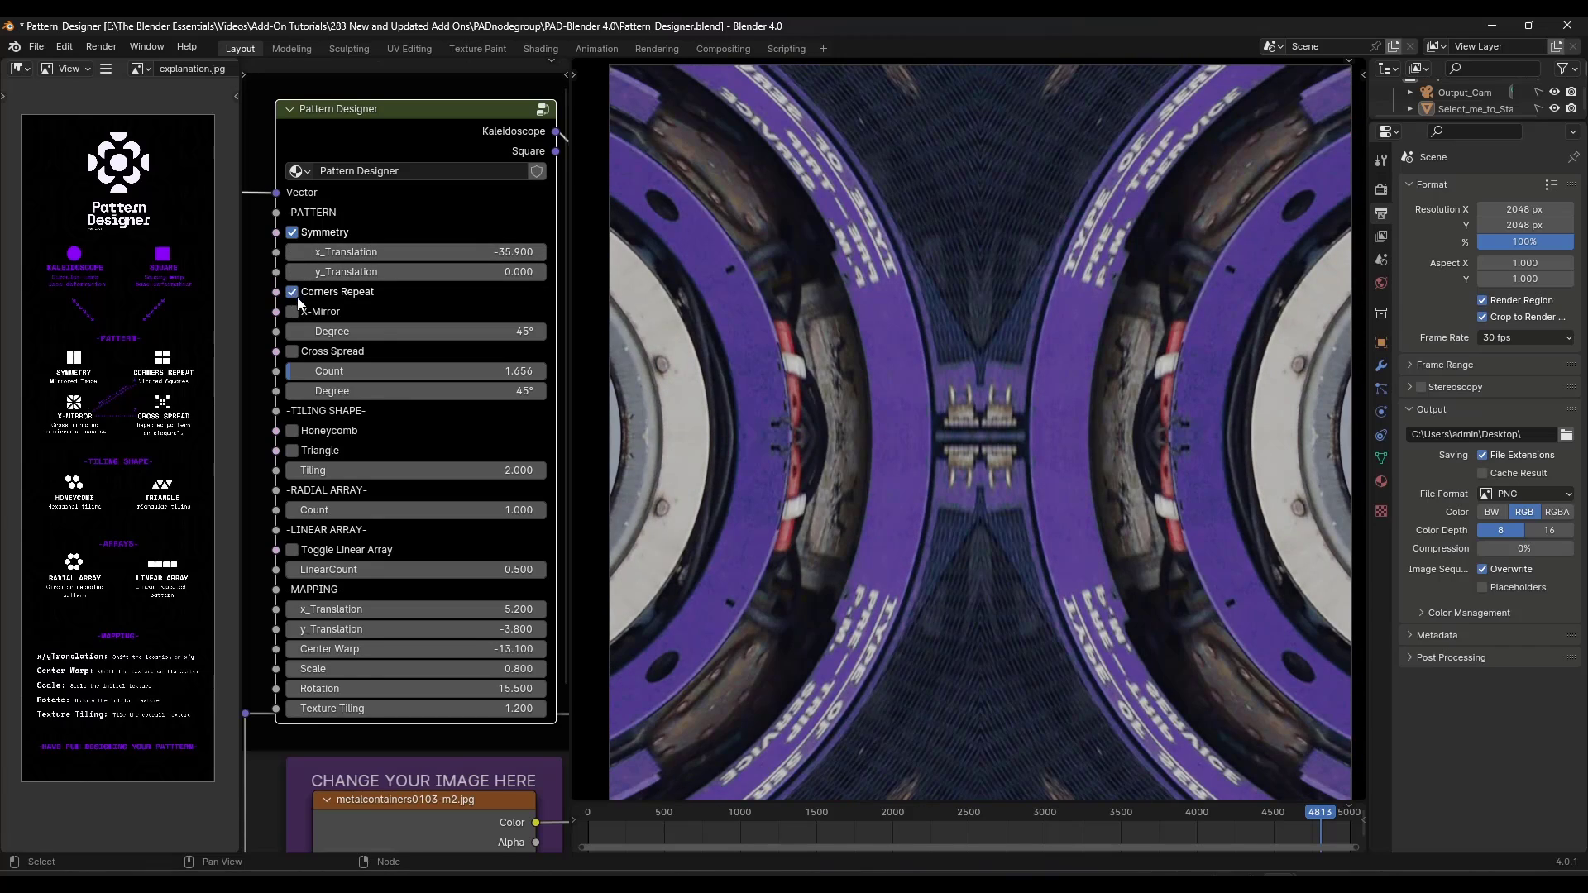
click(291, 311)
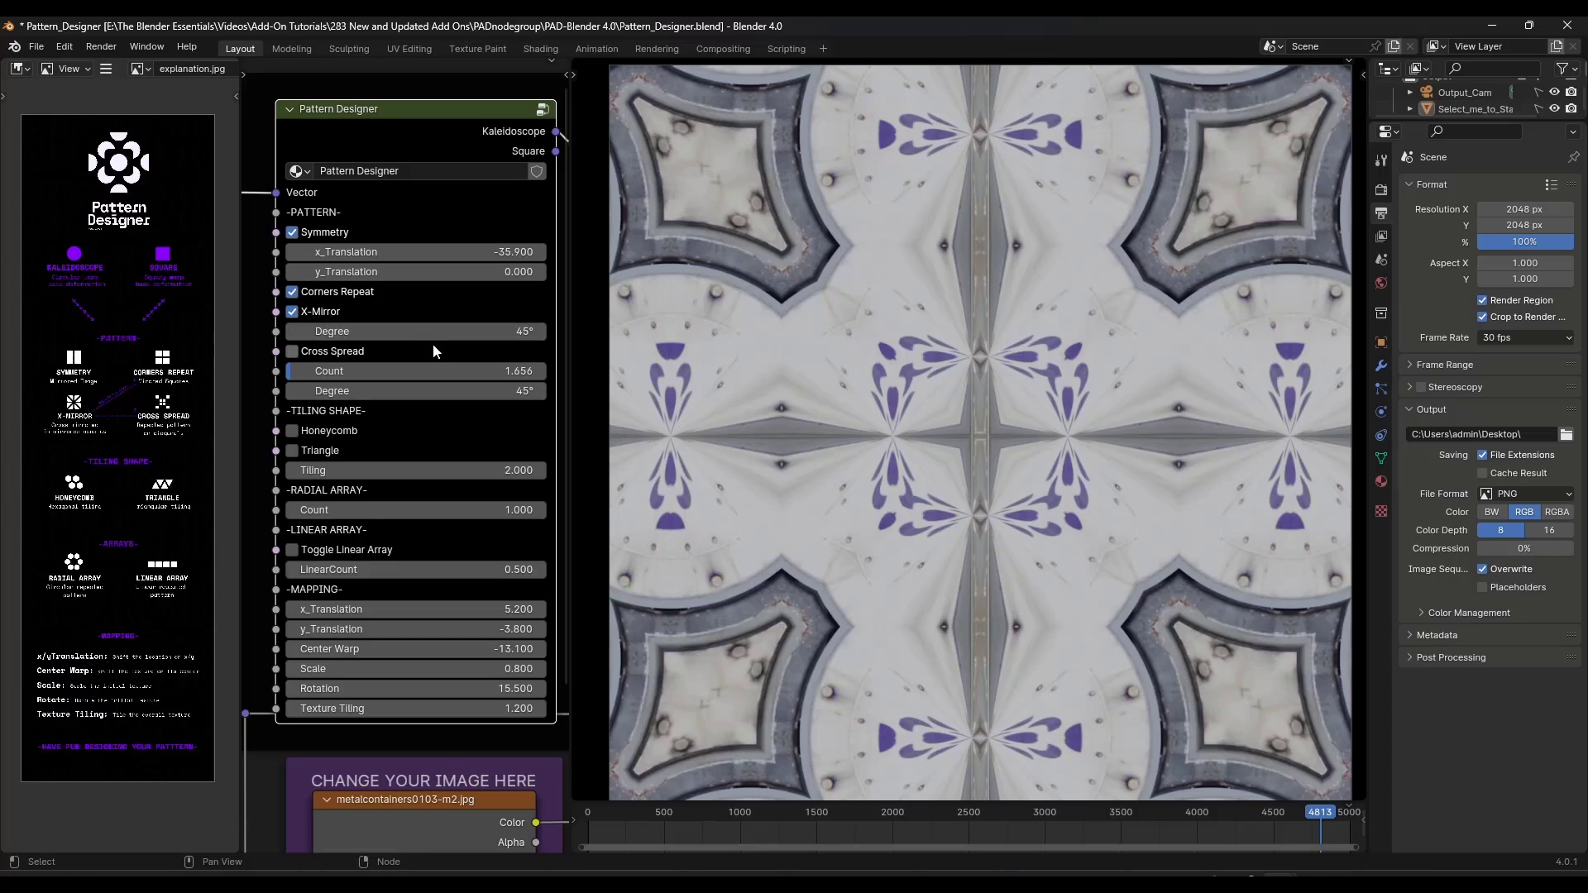
drag(426, 332, 805, 332)
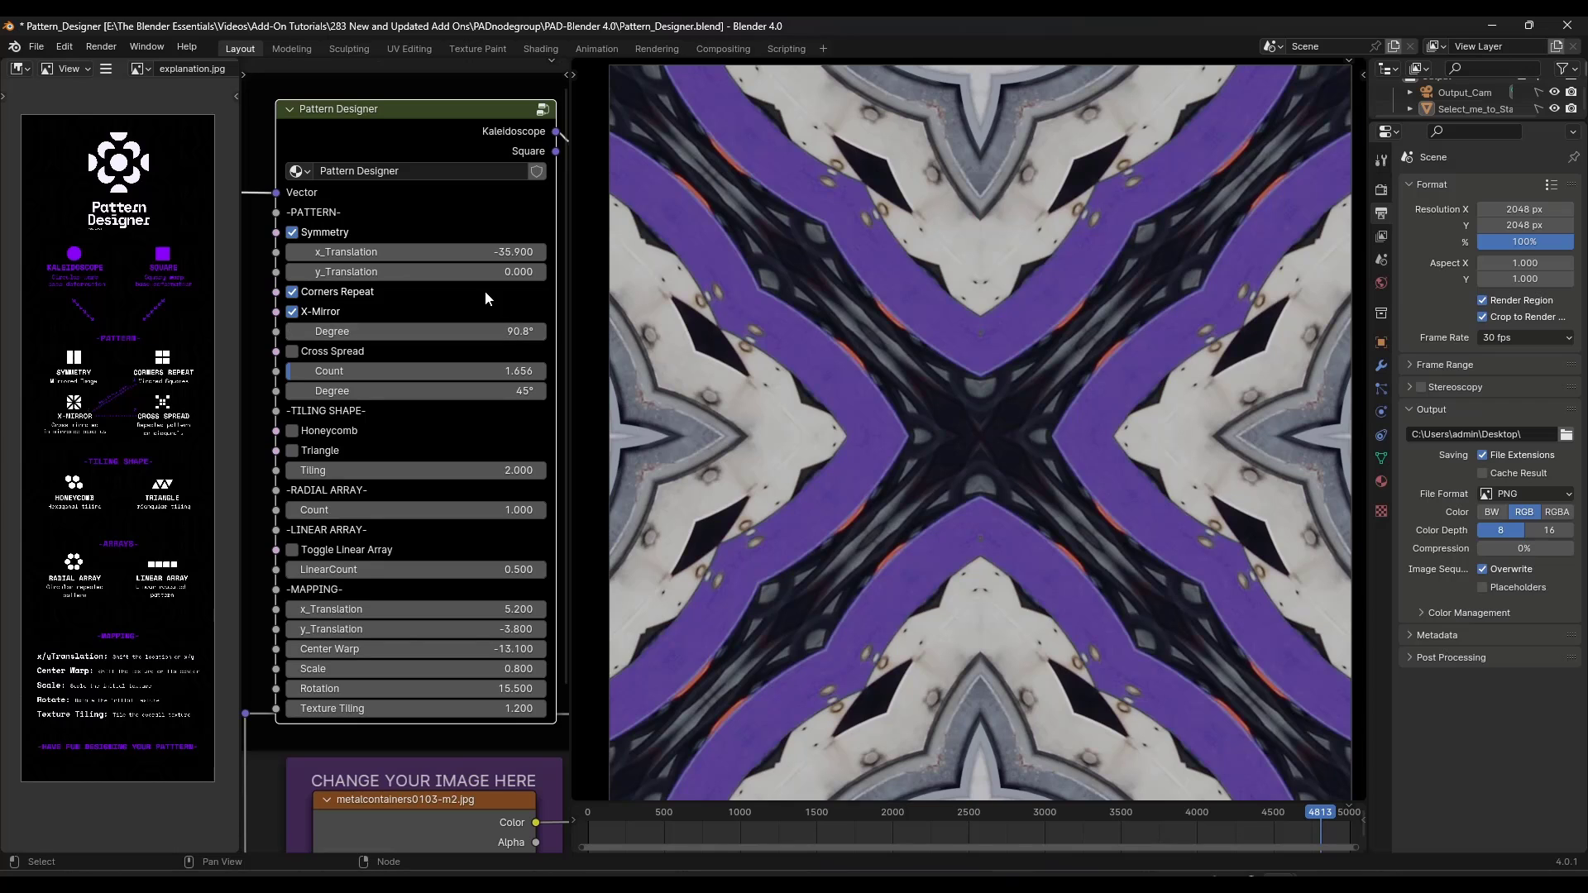
Step: Unlink the metalcontainers0103-m2.jpg image from the image texture node and open the file browser for a replacement
scroll(474, 203, down, 7)
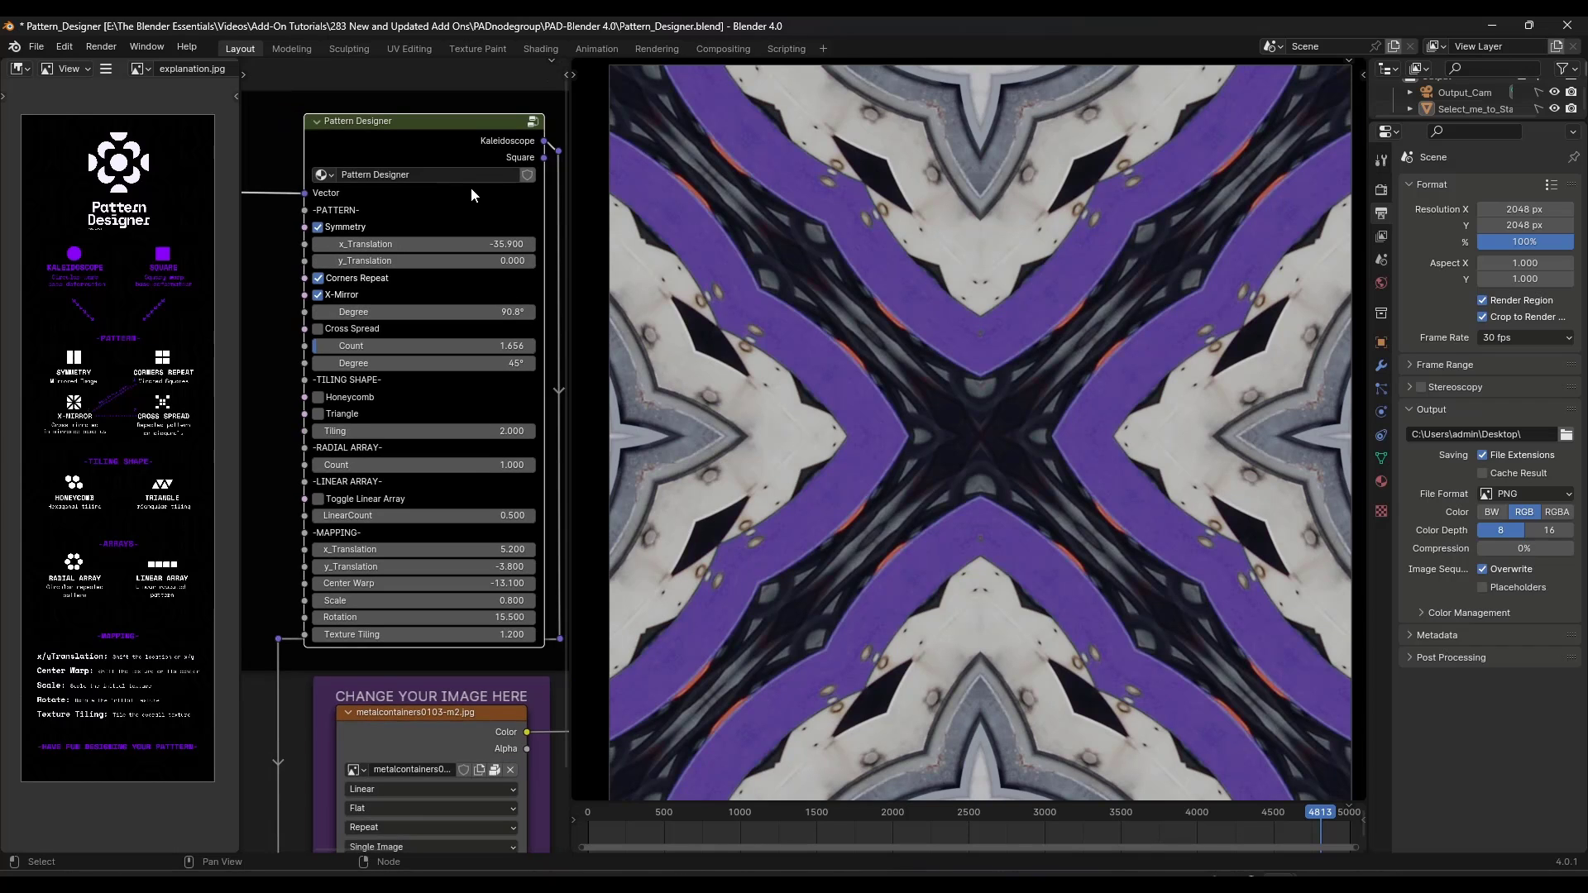
scroll(449, 582, up, 9)
scroll(488, 490, down, 3)
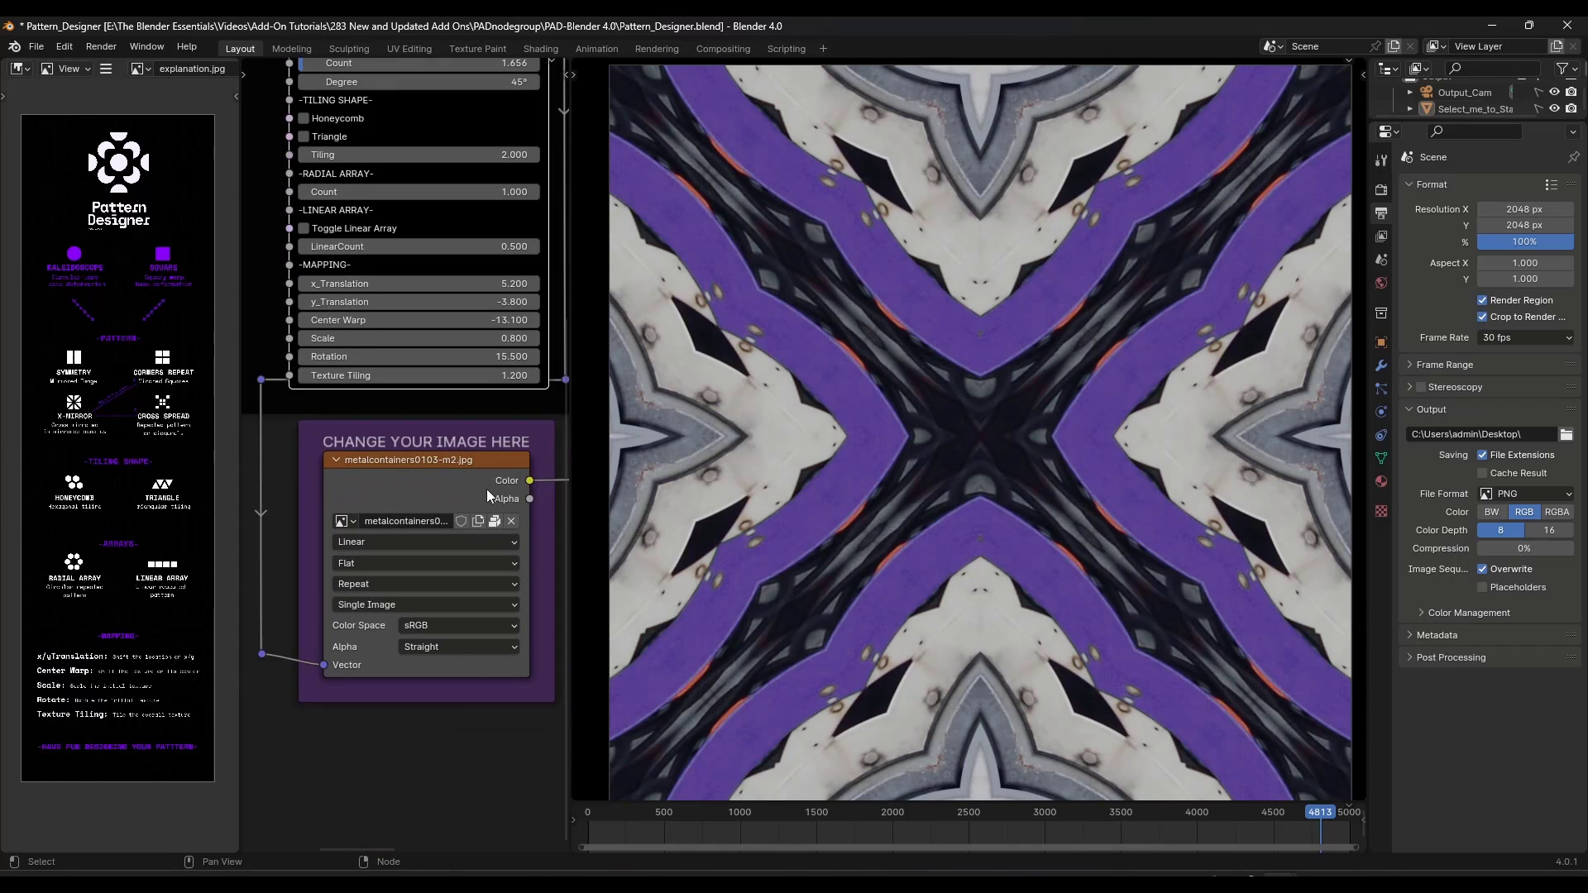
scroll(471, 507, up, 5)
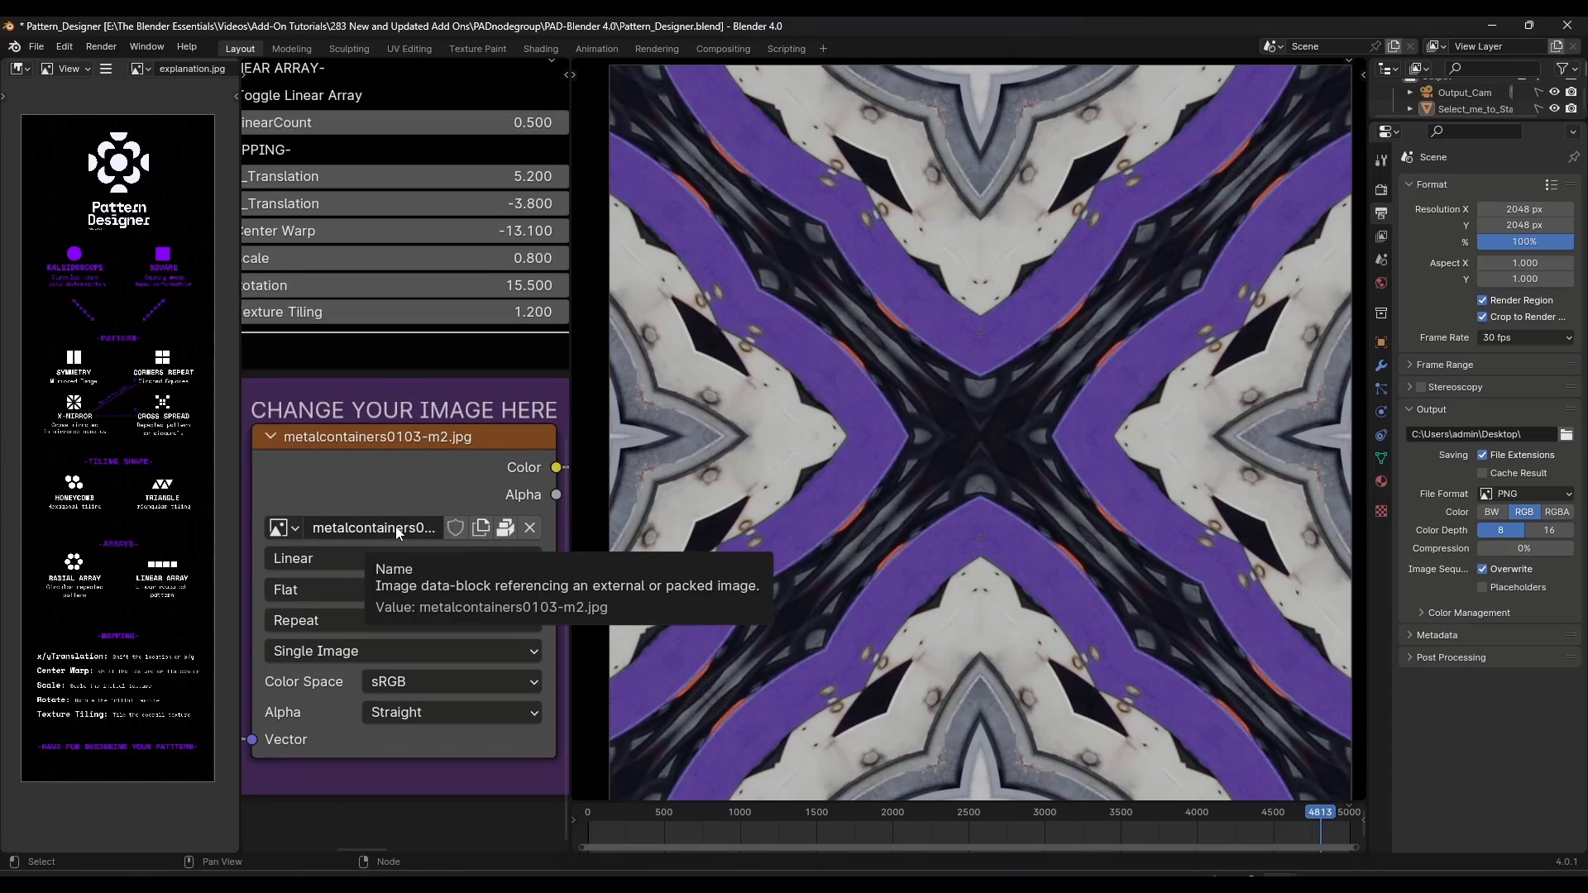
click(530, 533)
click(526, 531)
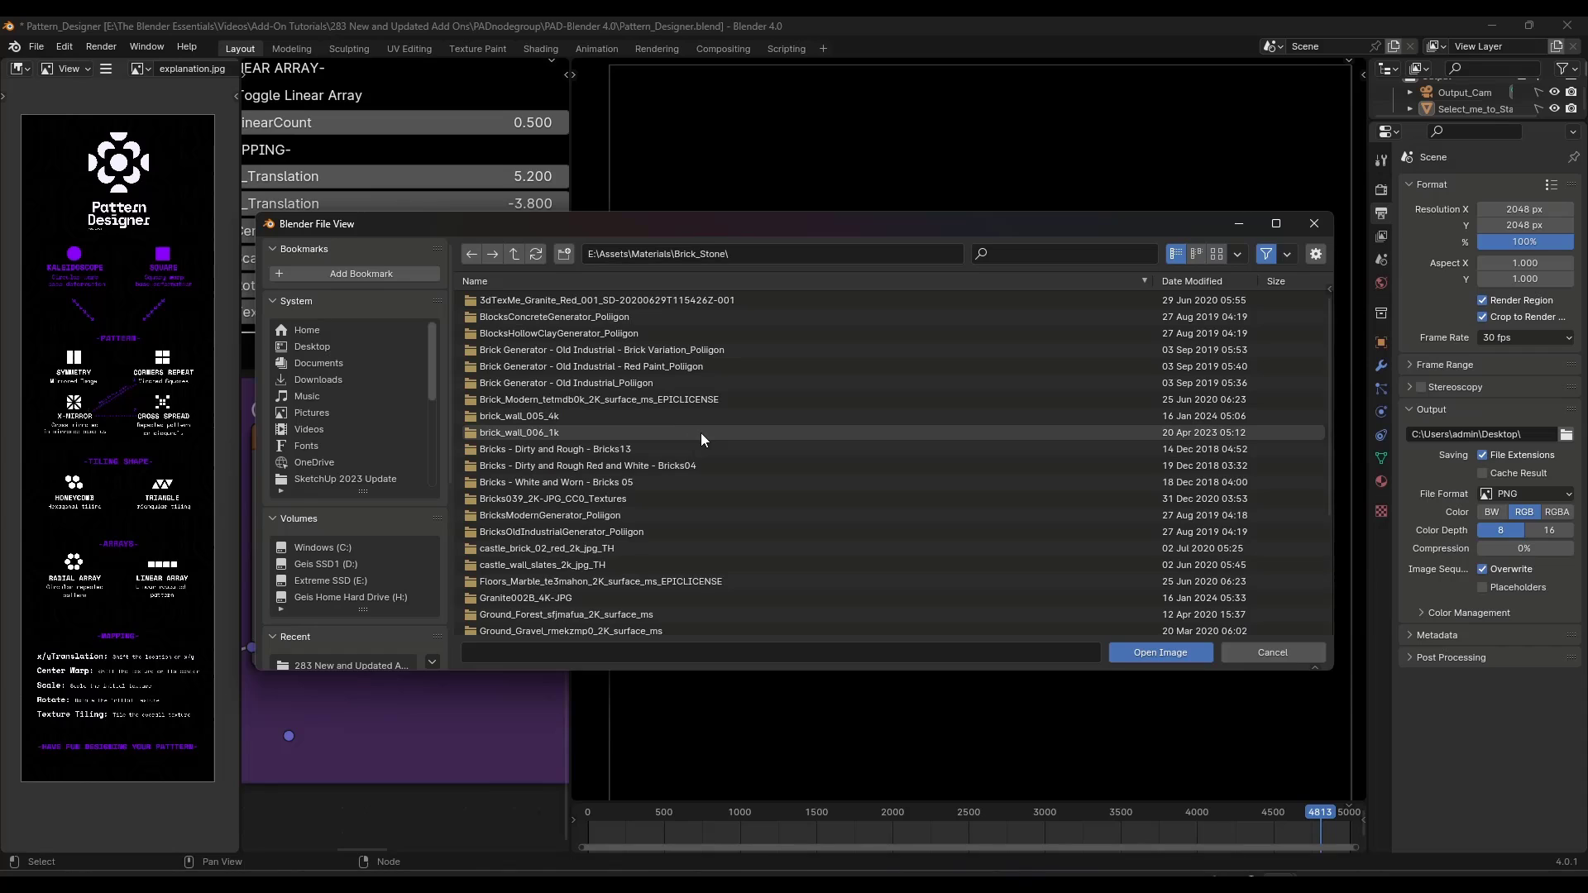
Step: Load brick_wall_005_diff_4k.jpg from the textures folder of brick_wall_005_4k into the image texture node
double_click(539, 432)
click(513, 255)
double_click(548, 420)
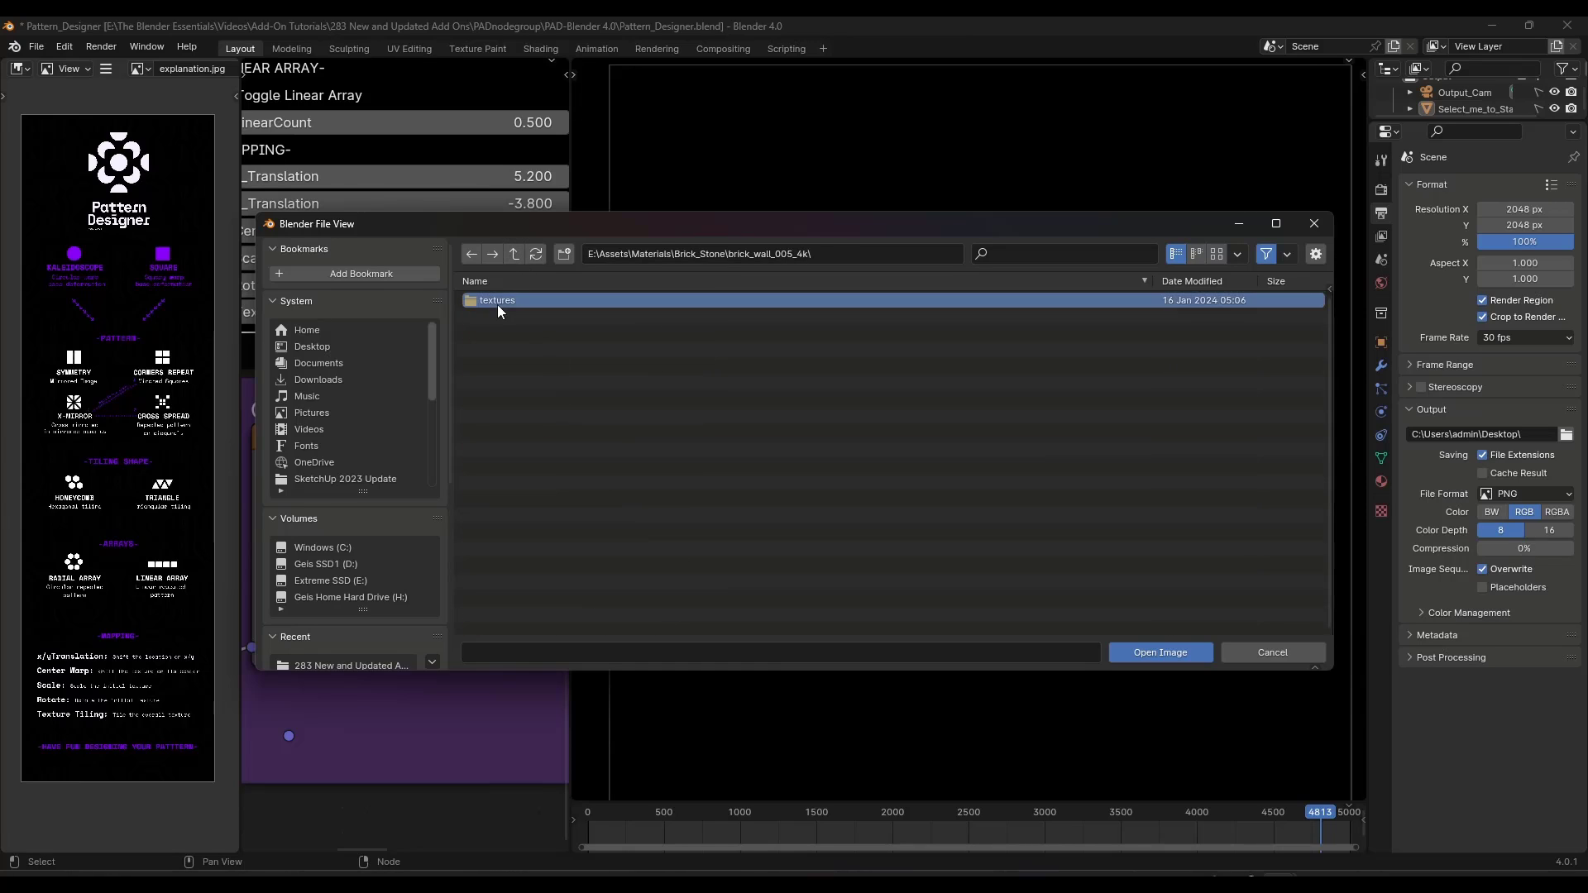
double_click(498, 301)
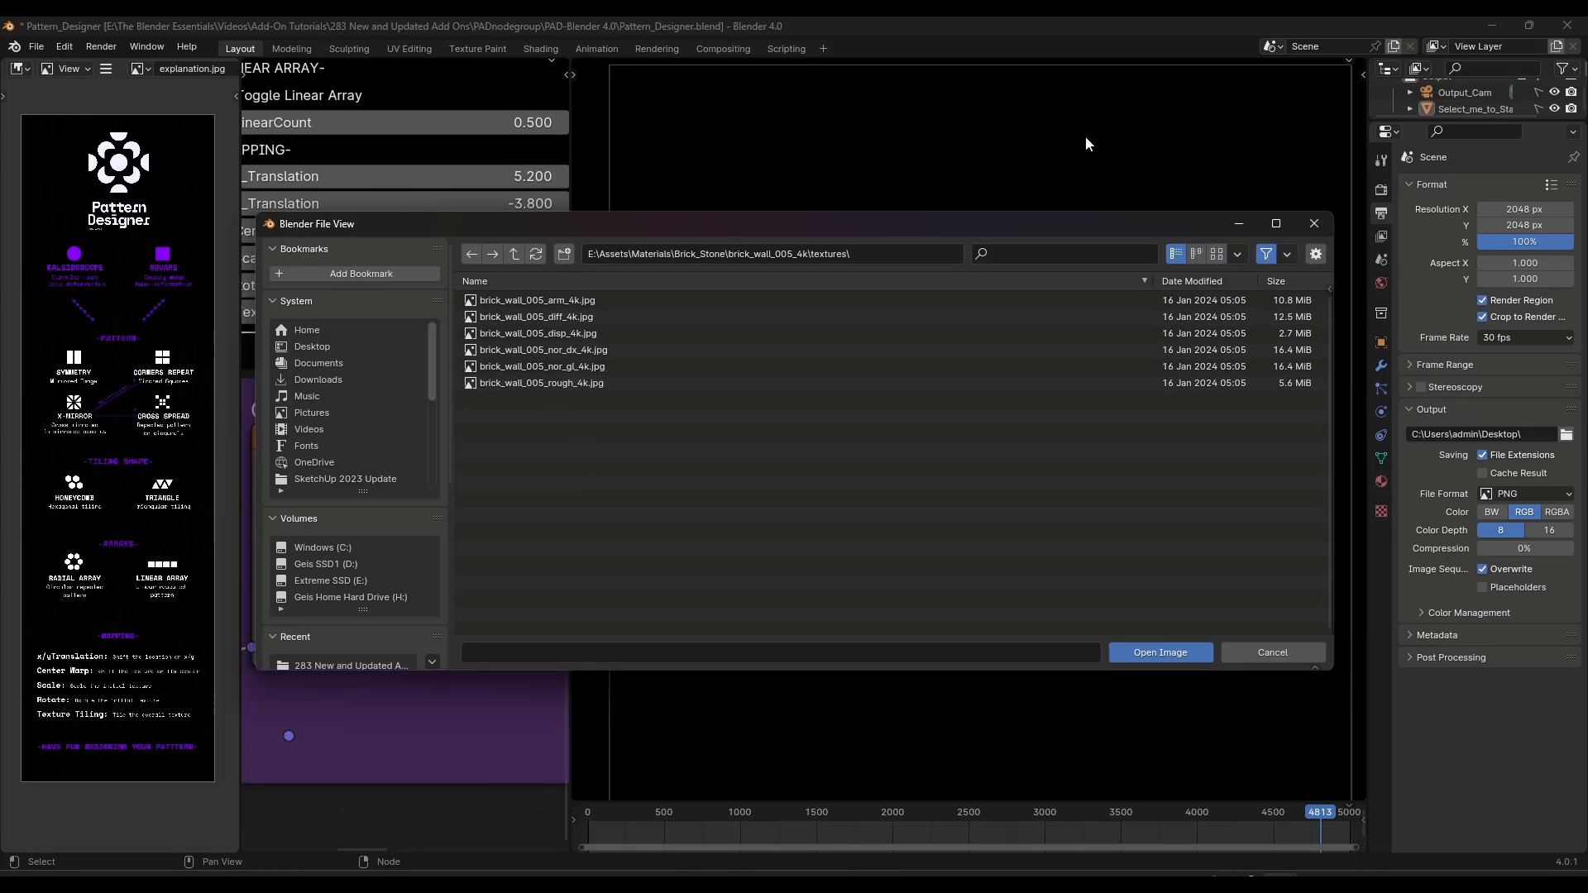
double_click(558, 316)
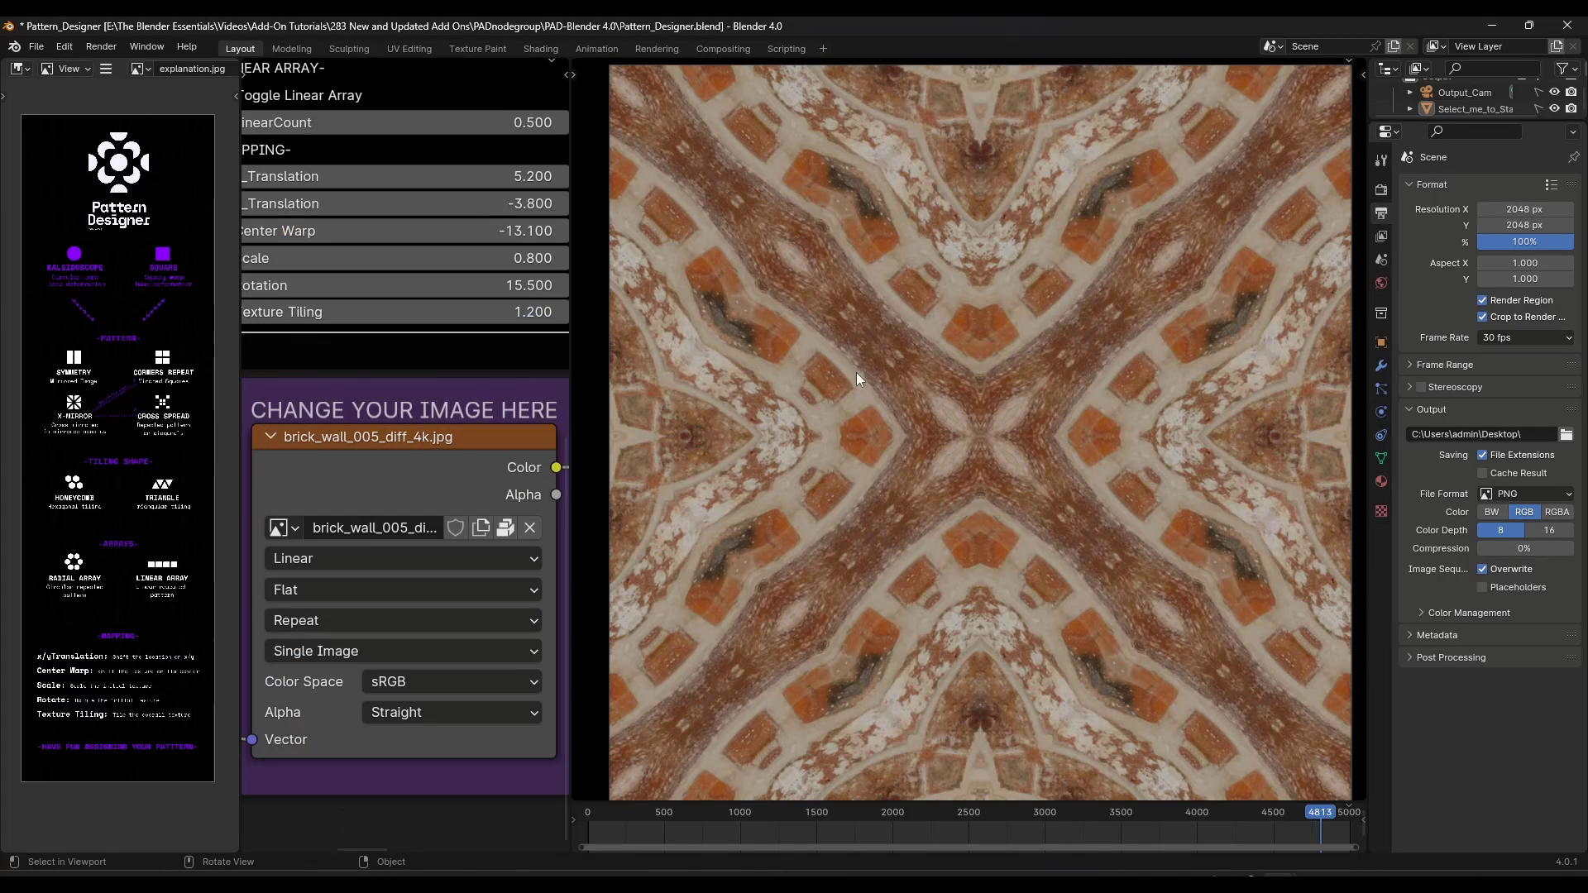
scroll(854, 480, down, 5)
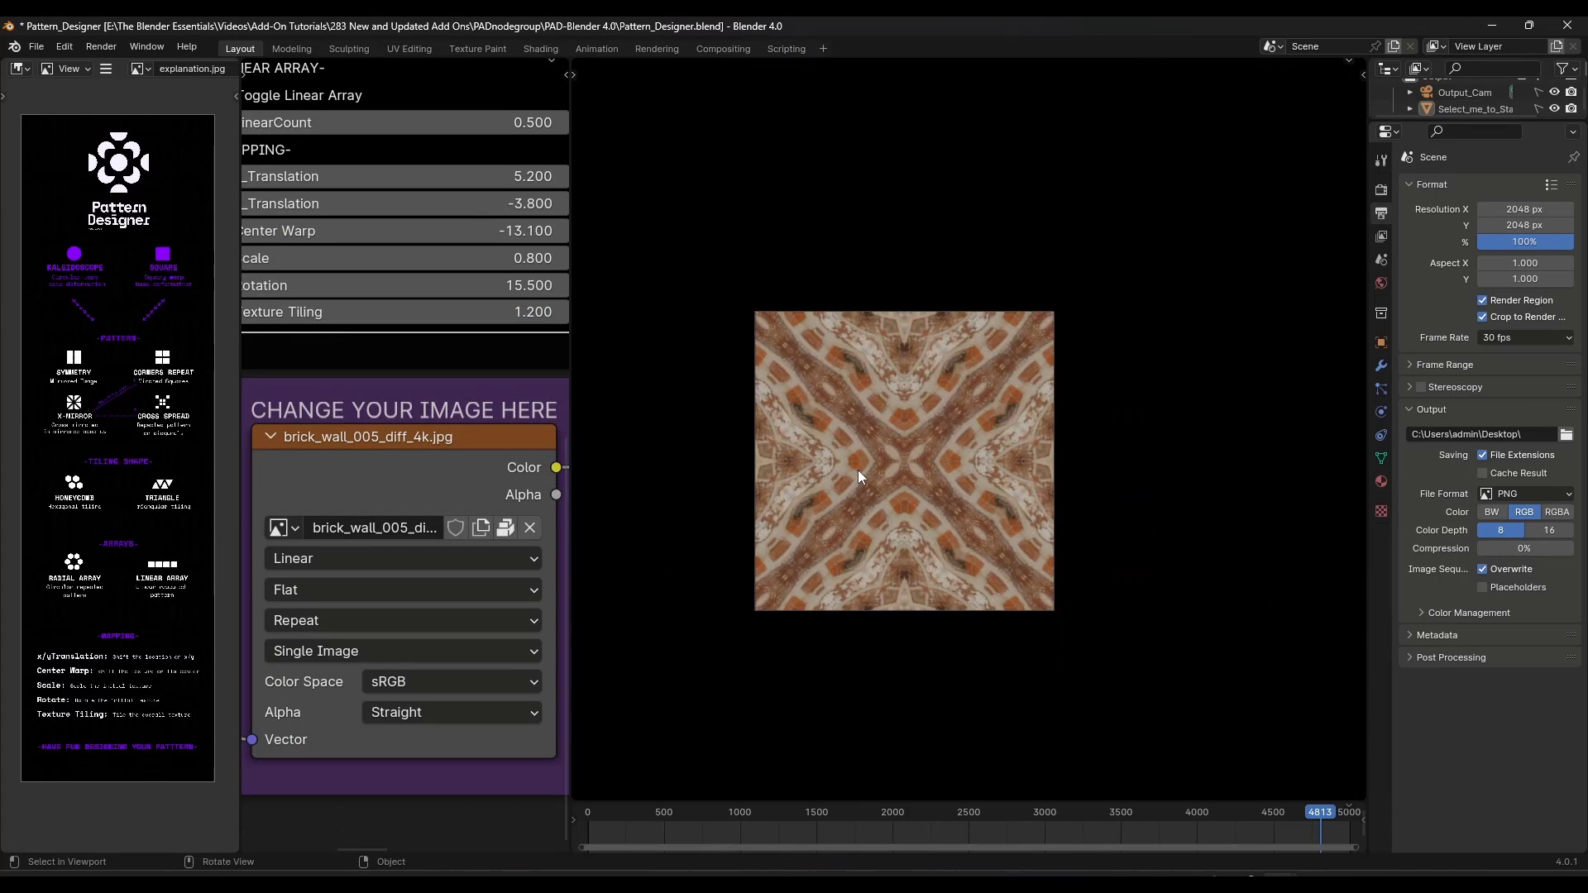
scroll(921, 447, up, 2)
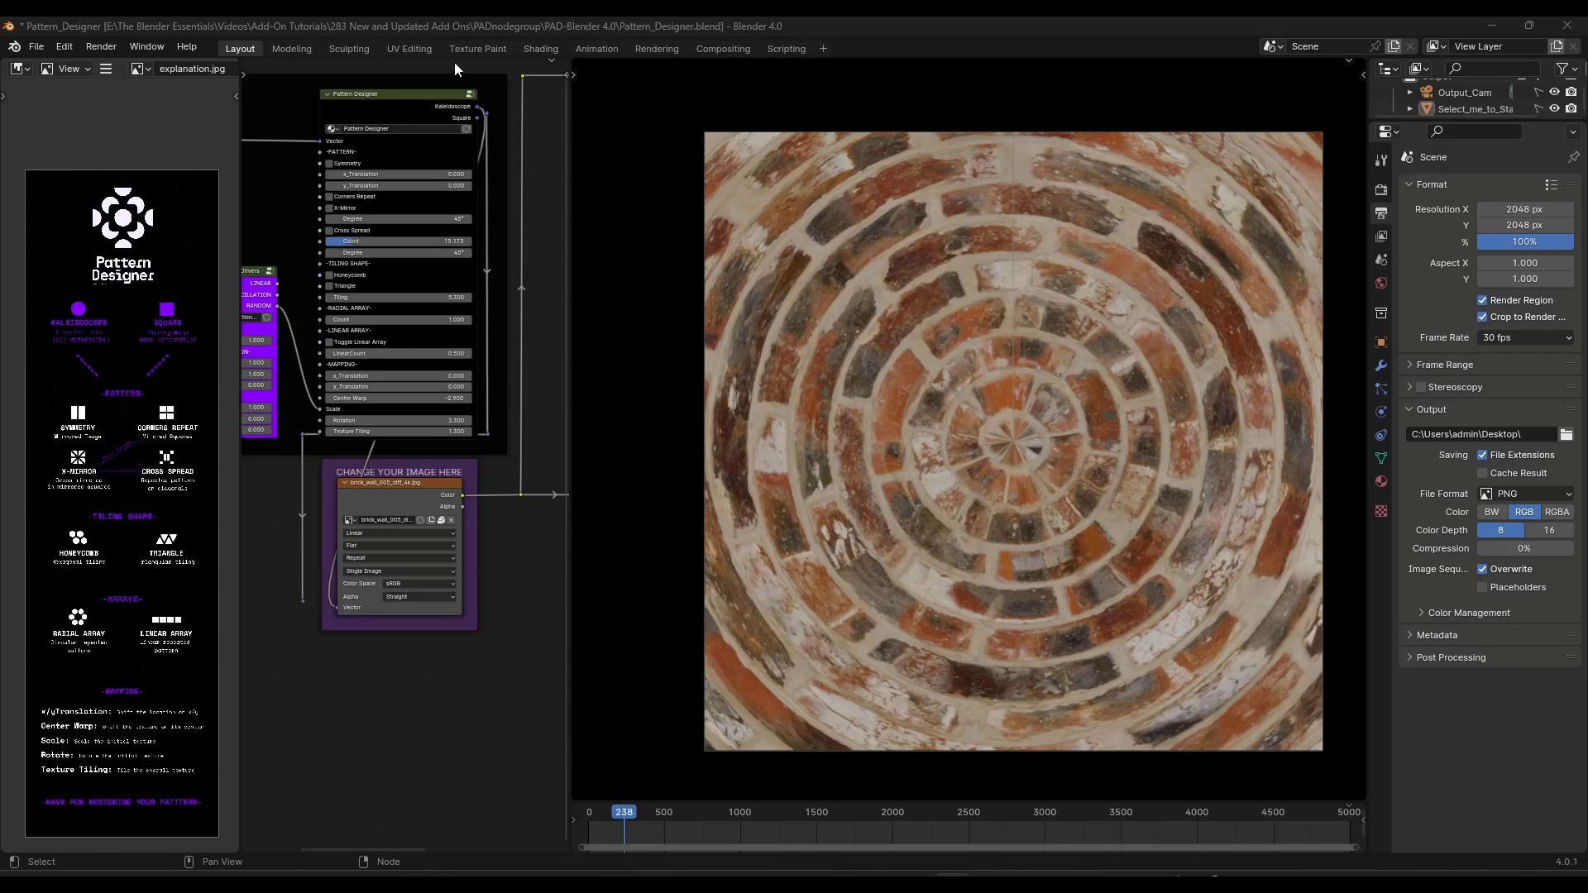
Step: Try the Square output as the brick image's Vector input and reconnect the Kaleidoscope output in its place
drag(477, 119, 339, 608)
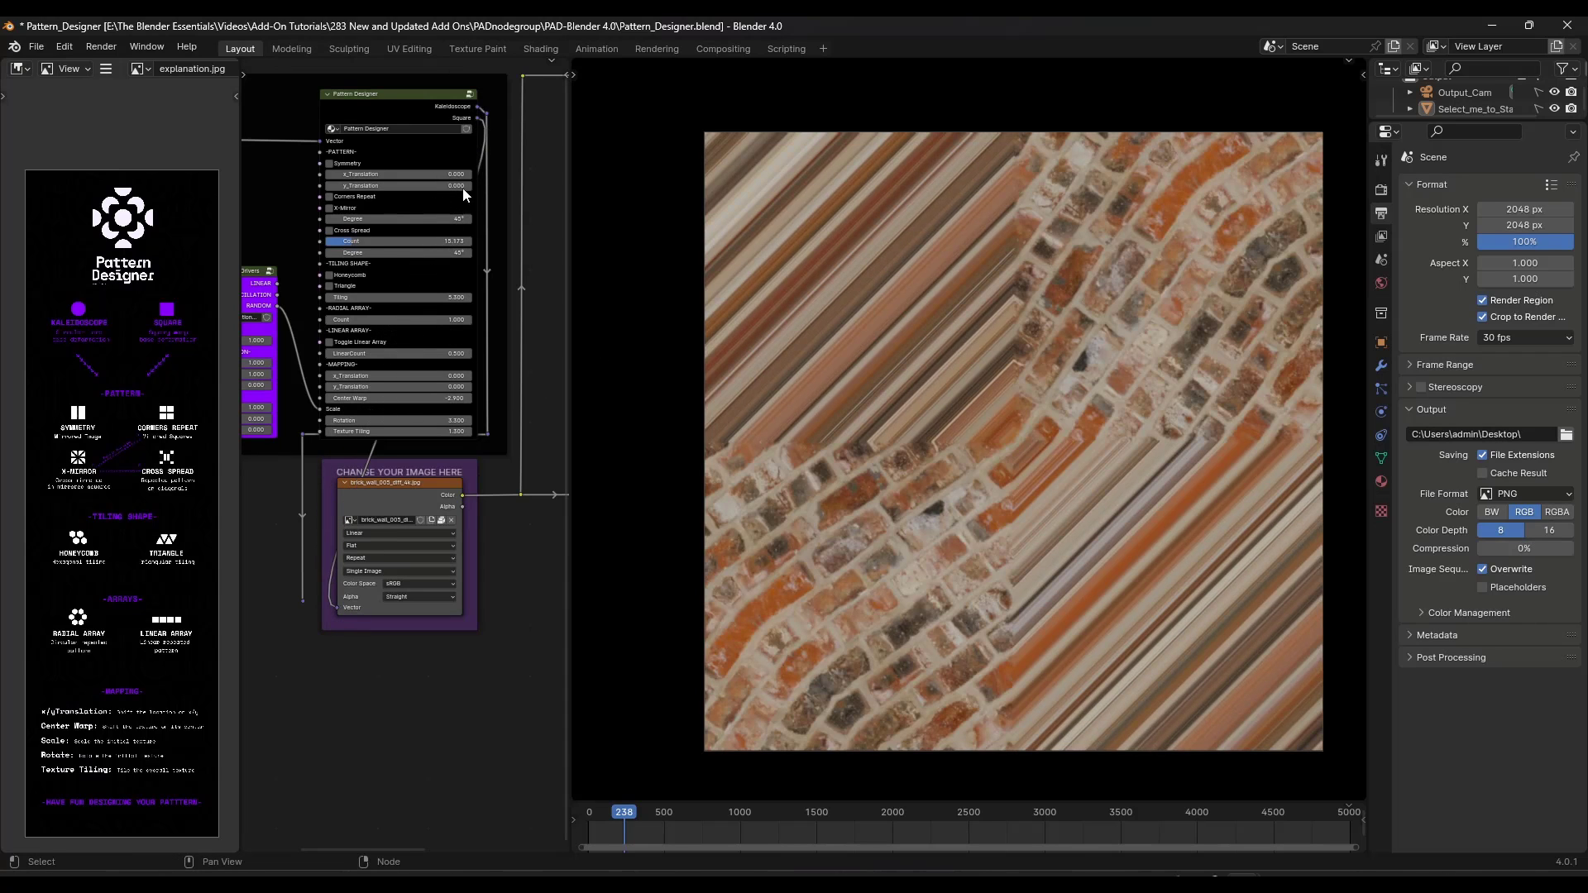
drag(477, 107, 338, 608)
Step: Enable Symmetry for the brick pattern and set its x_Translation to -21.7
scroll(381, 174, up, 3)
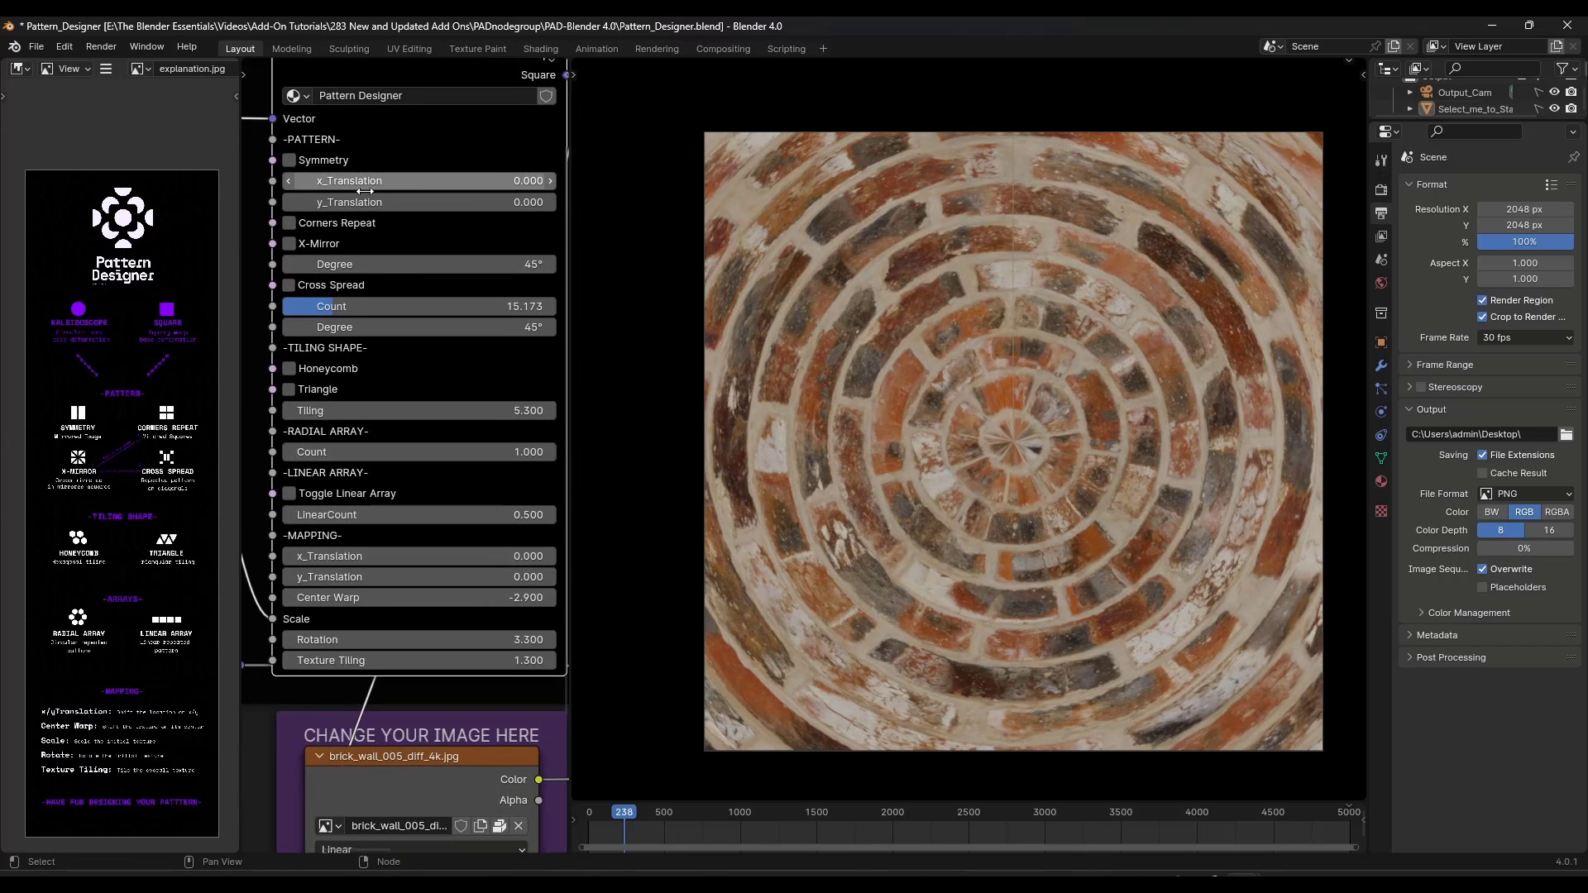
middle_drag(395, 206, 391, 209)
click(309, 175)
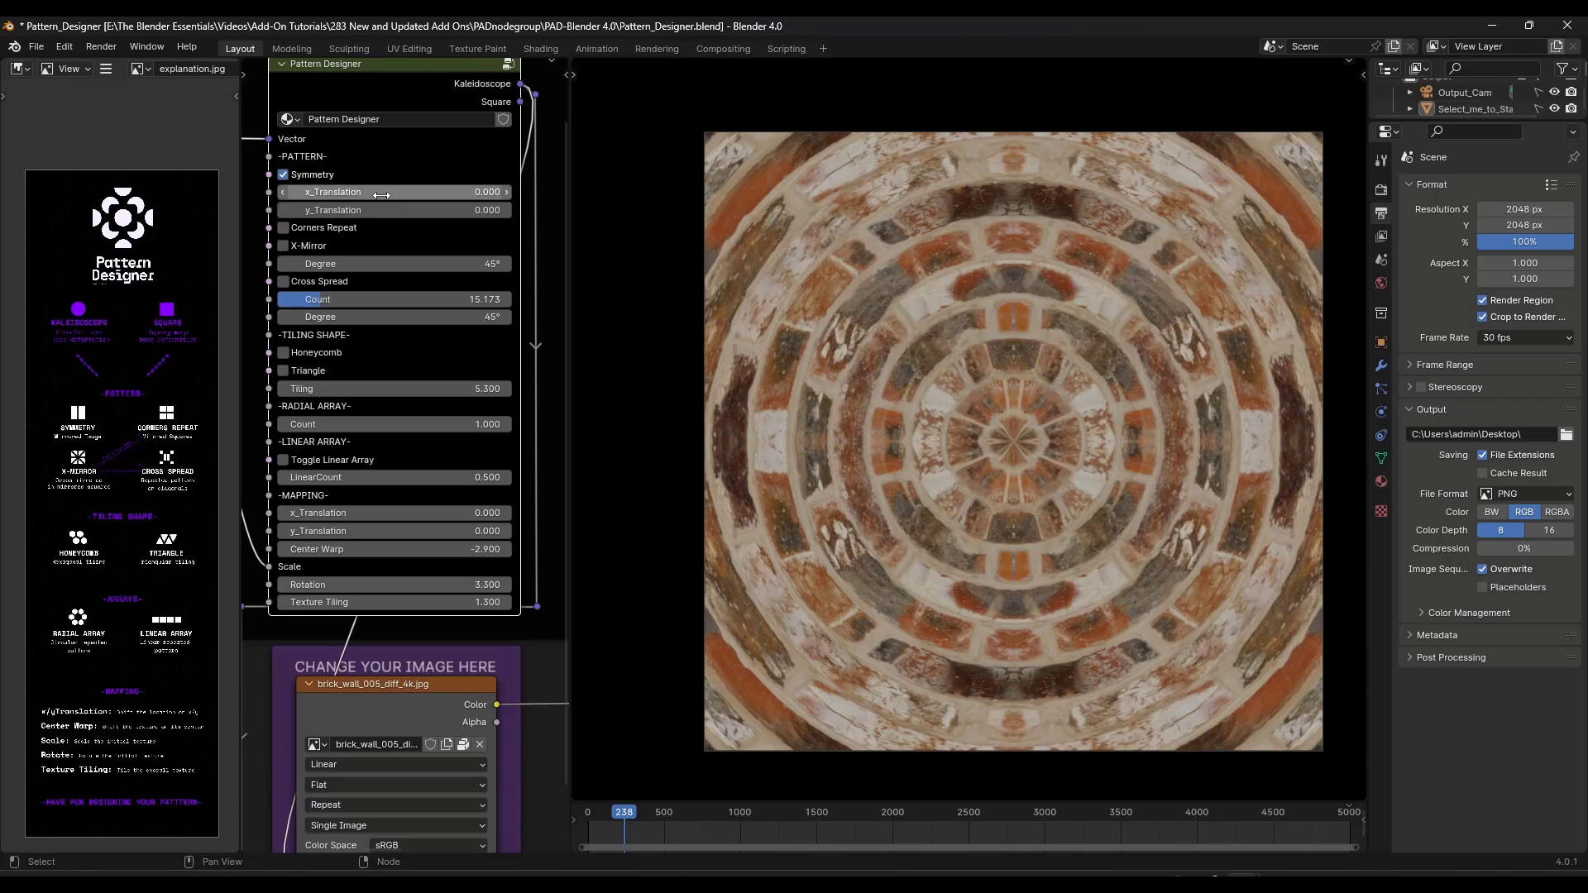
drag(381, 192, 201, 193)
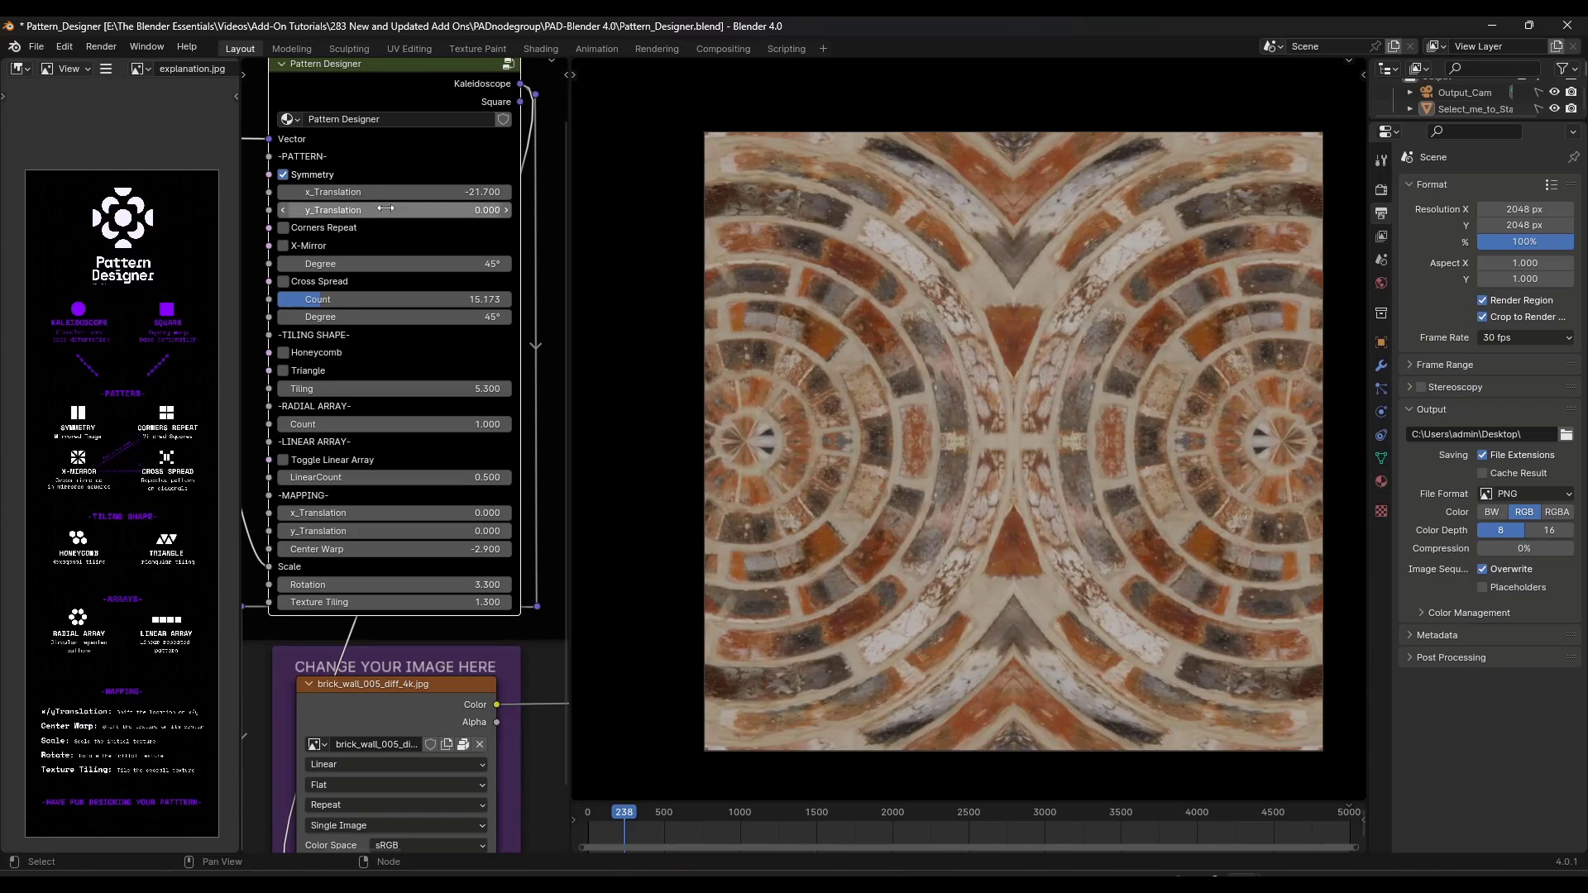
Step: Set the Symmetry y_Translation to -4.4 and enable Corners Repeat and X-Mirror with the mirror Degree at 53.1°
drag(397, 210, 318, 211)
click(284, 228)
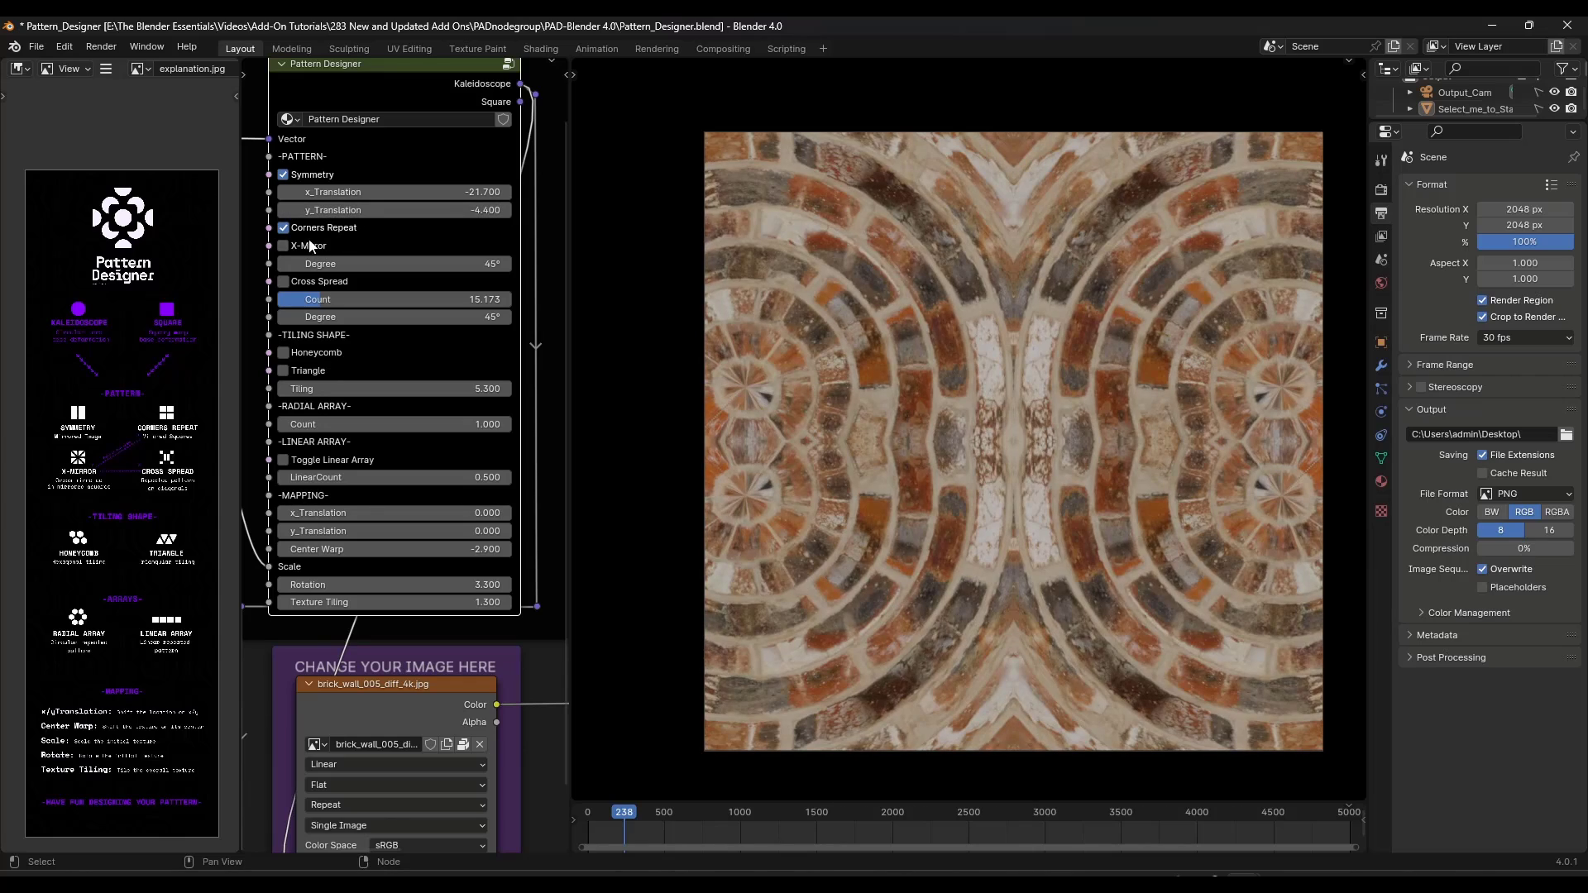
click(309, 243)
drag(364, 264, 458, 265)
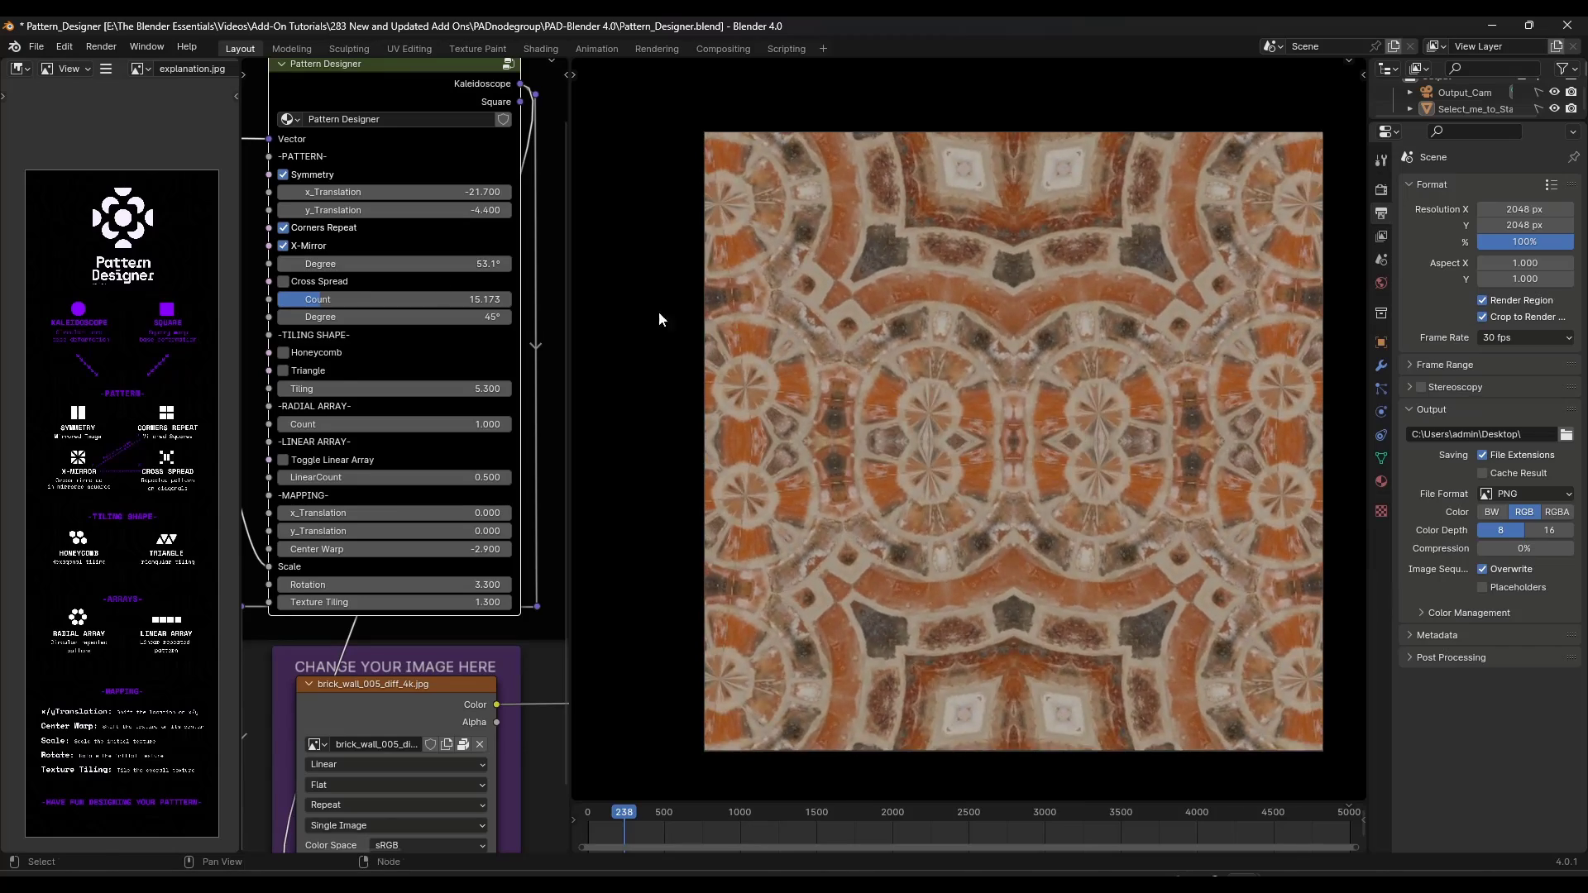
Step: Try the Honeycomb tiling shape, replace it with Triangle, and set Tiling to 2.0
scroll(928, 437, up, 5)
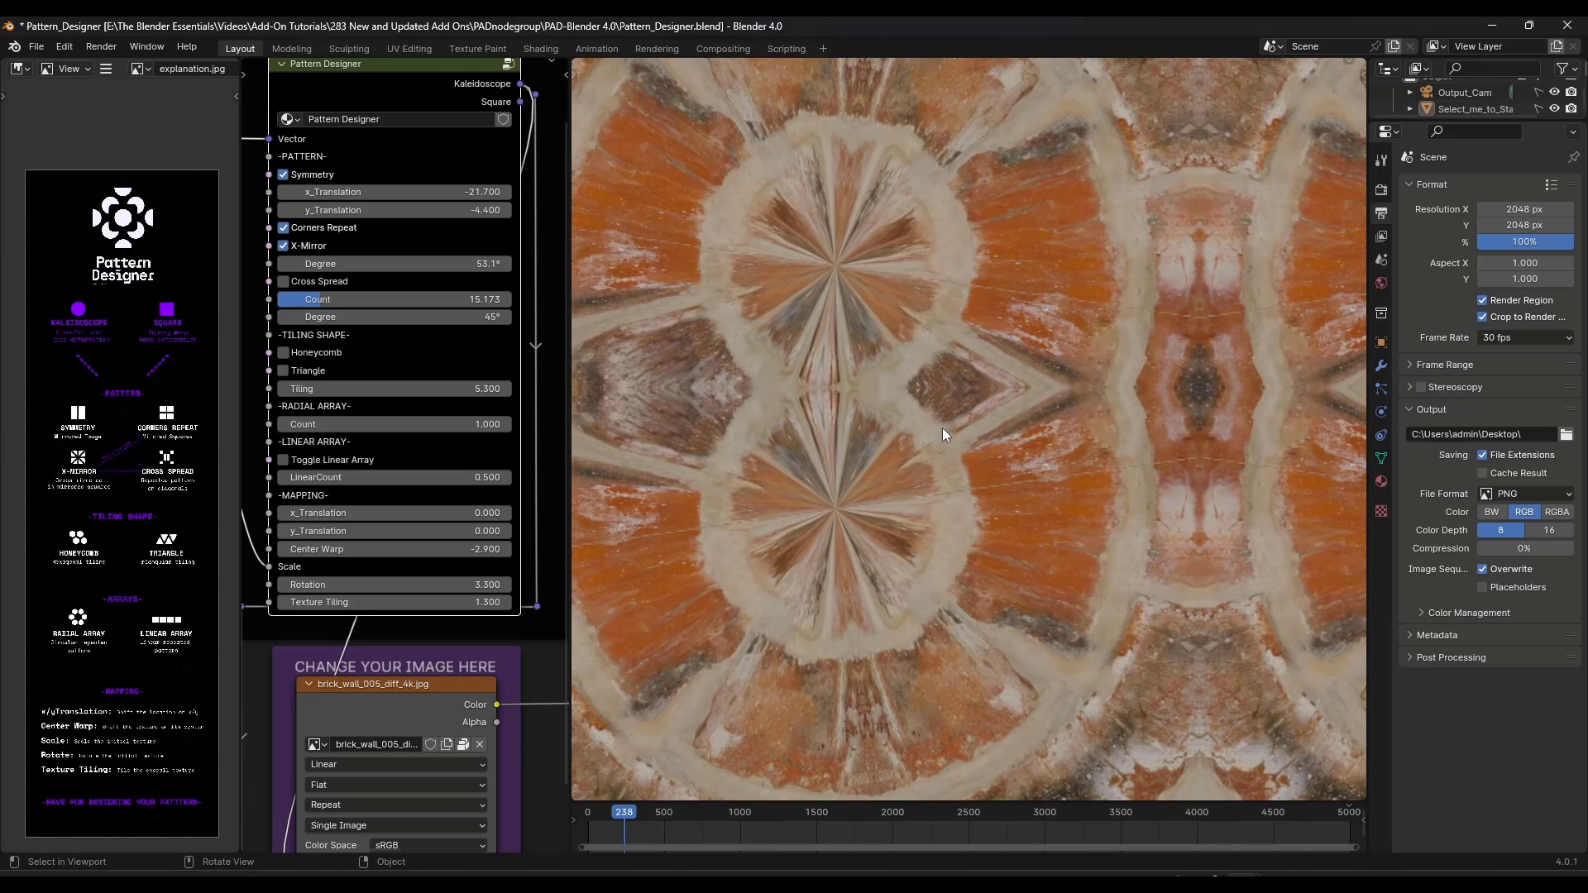
scroll(941, 428, down, 3)
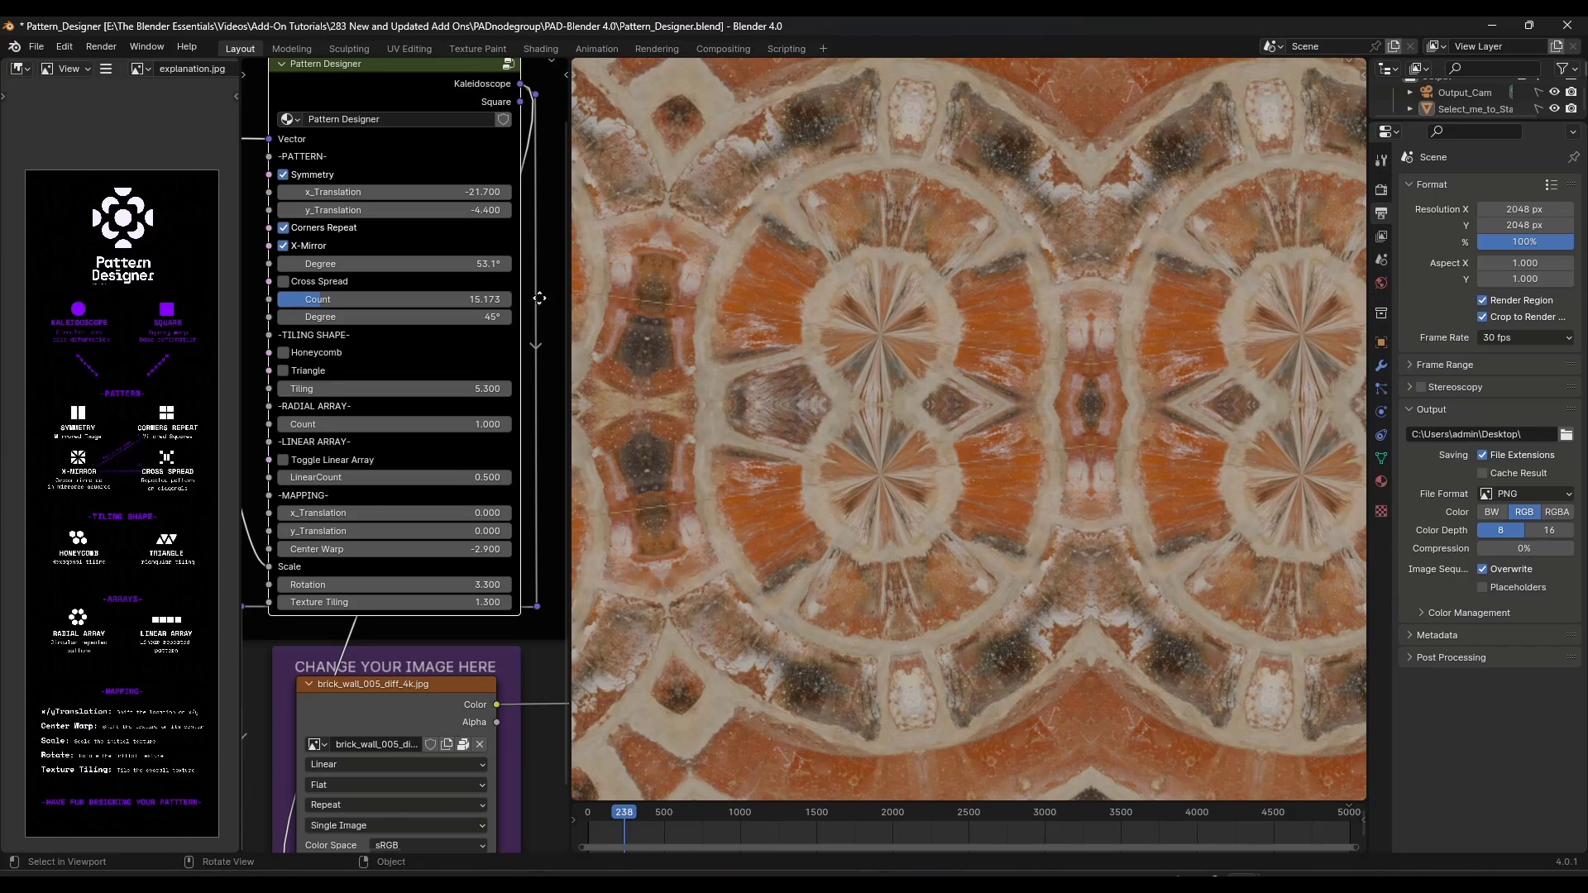
scroll(1095, 413, up, 3)
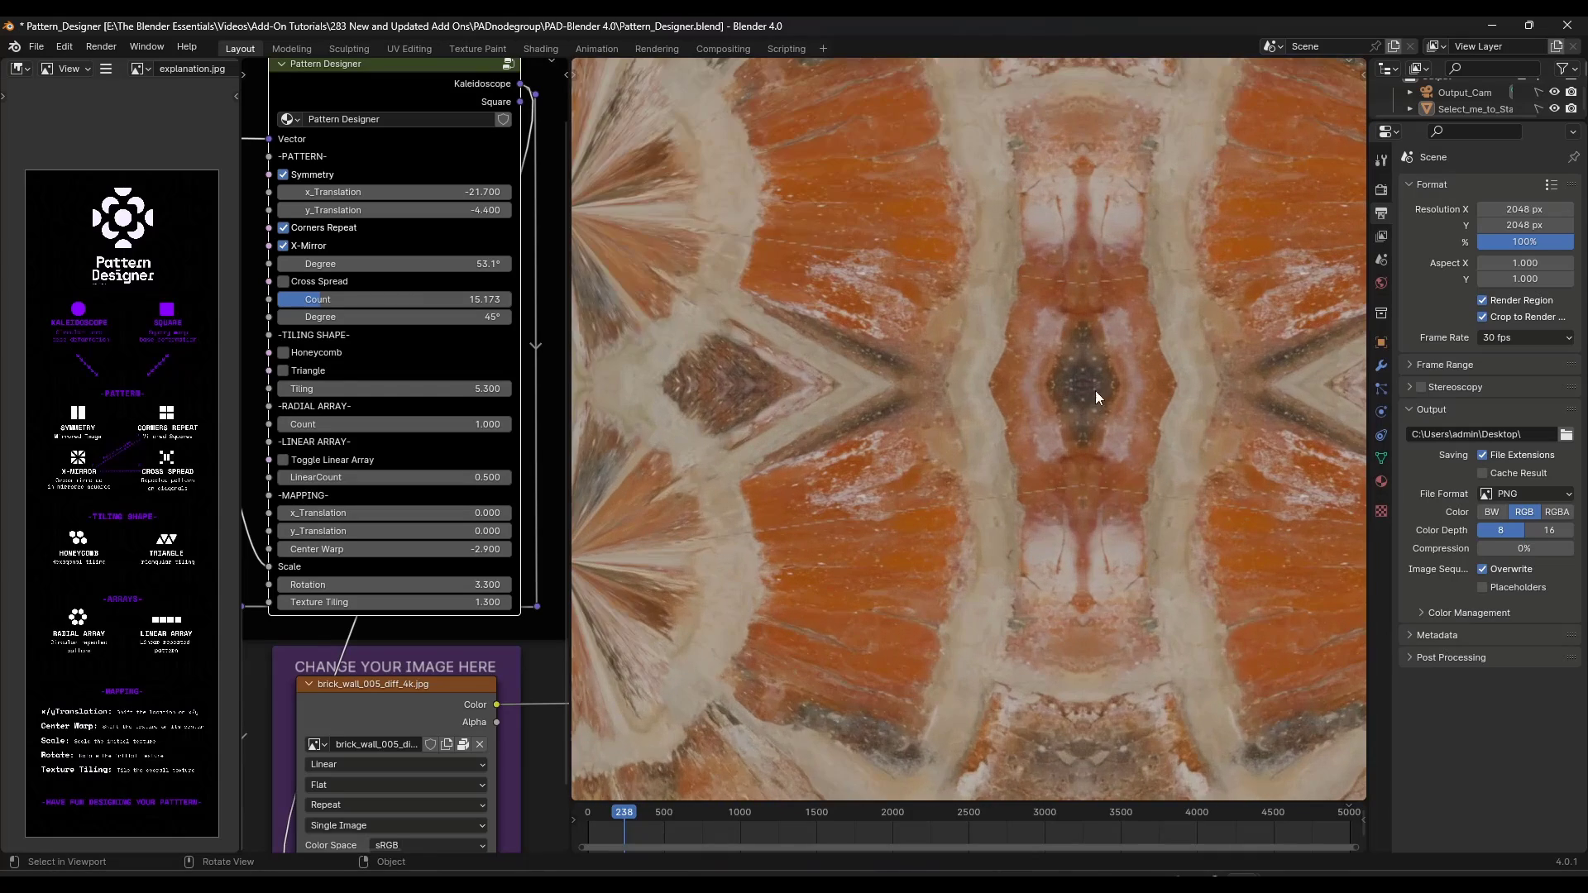
scroll(1085, 372, down, 8)
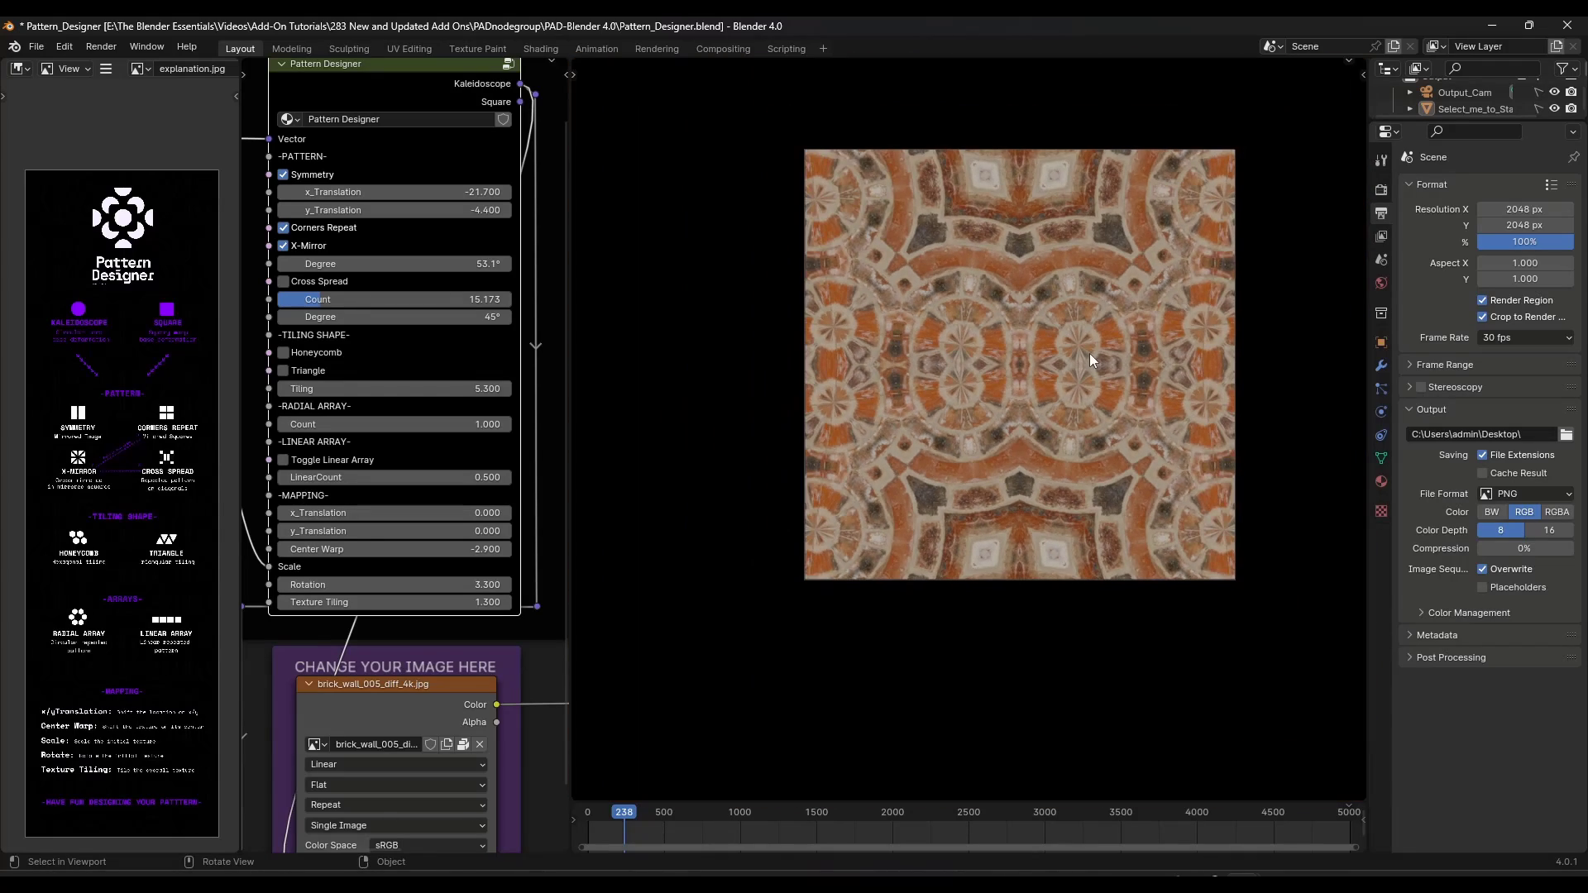
click(283, 353)
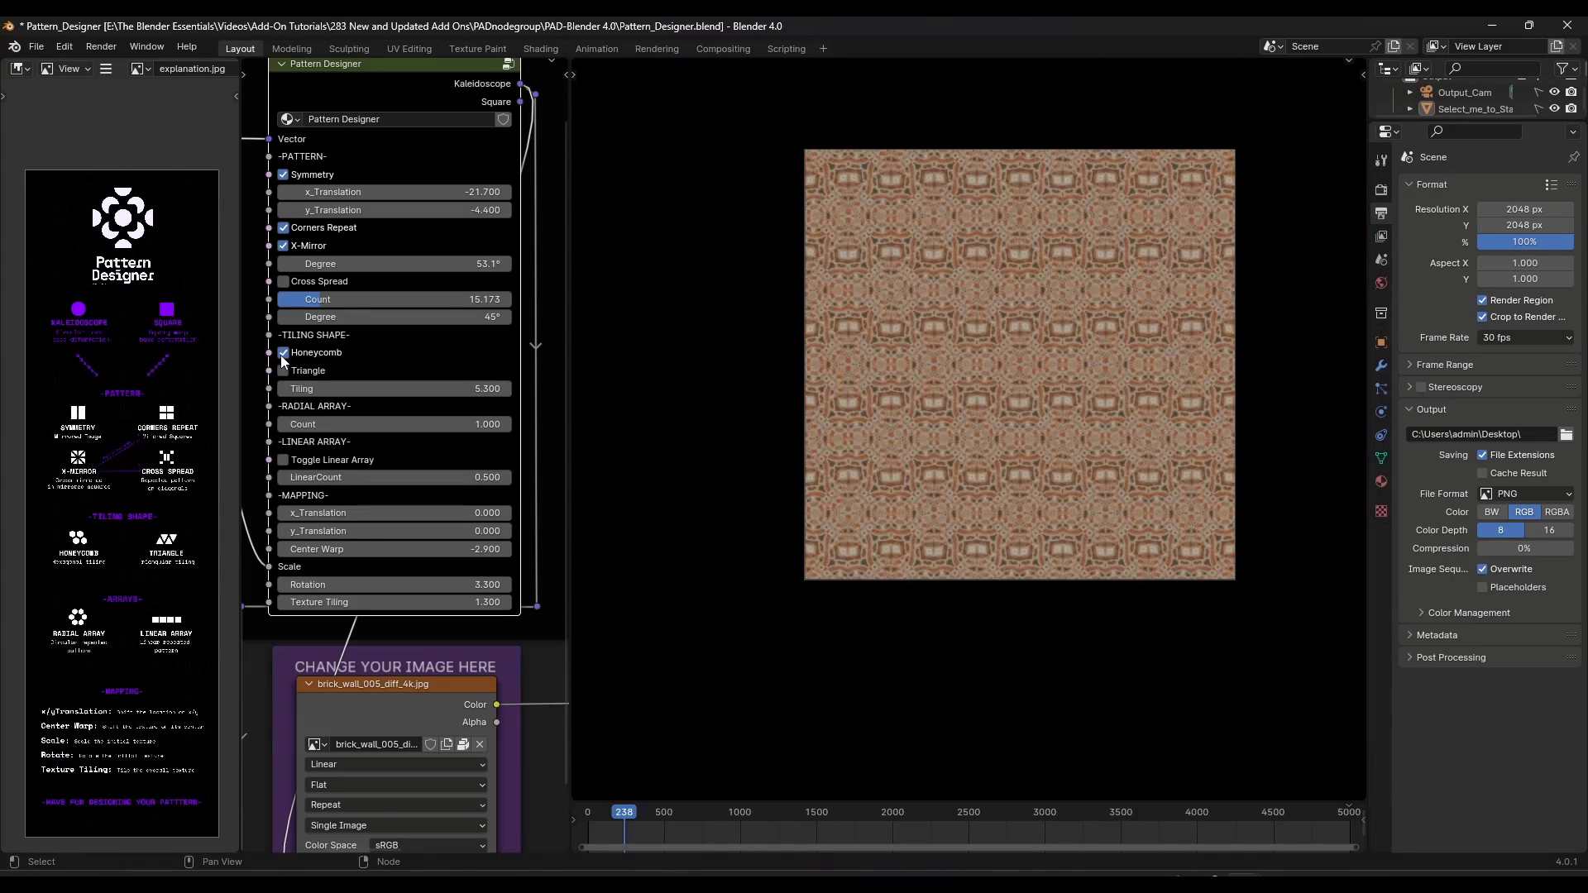
click(283, 353)
click(283, 371)
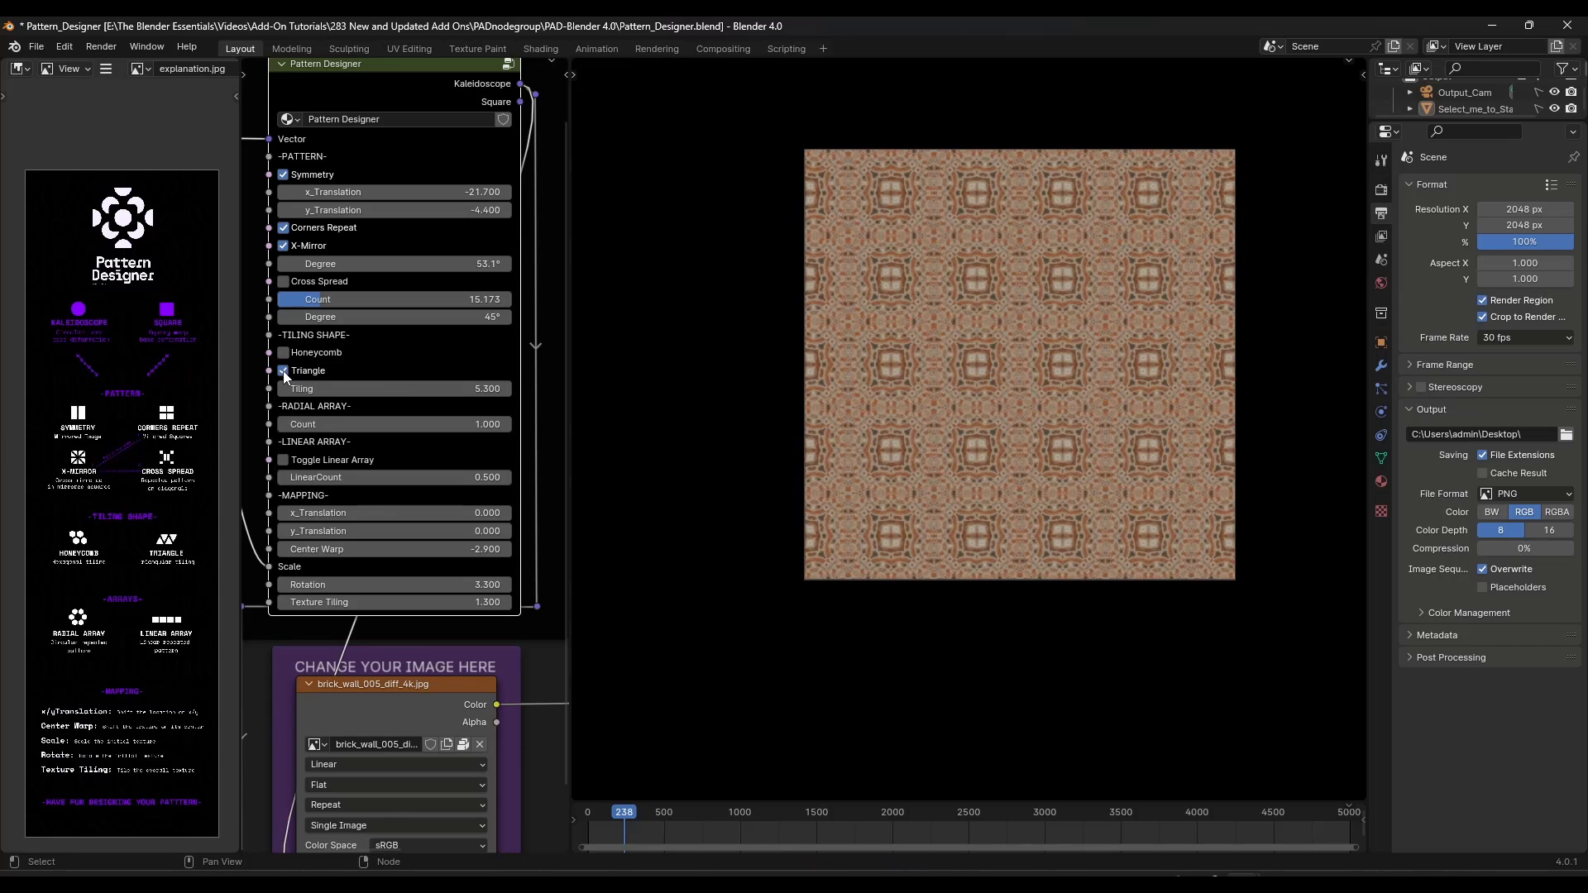
drag(331, 388, 252, 388)
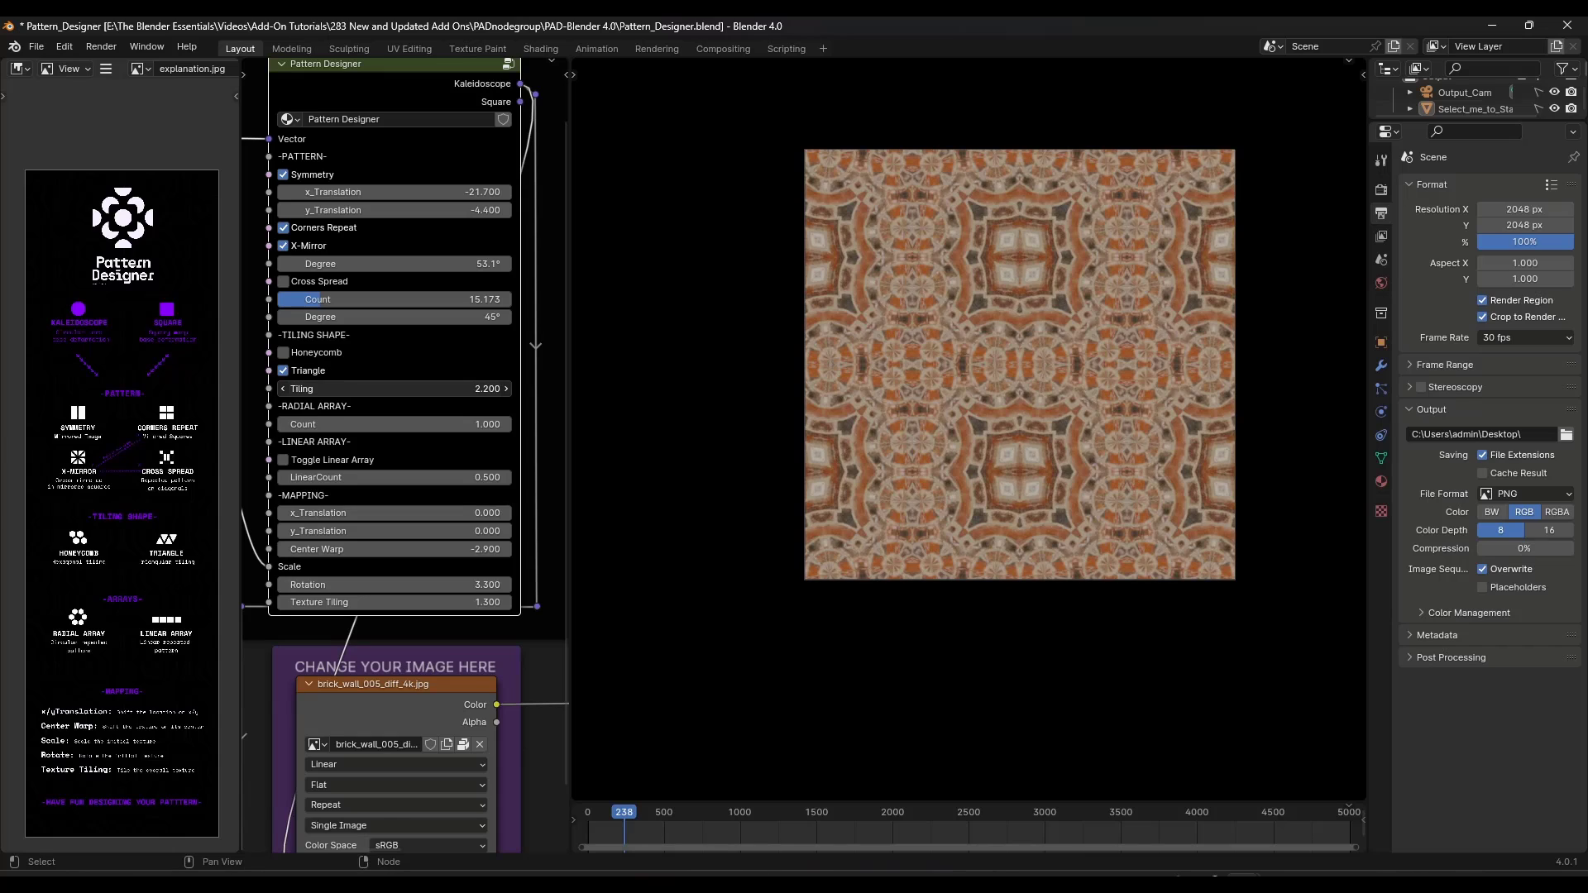
drag(394, 389, 377, 389)
Step: Set the mapping x_Translation to -0.1 and y_Translation to 1.5 for the triangle-tiled brick pattern
scroll(1173, 280, up, 2)
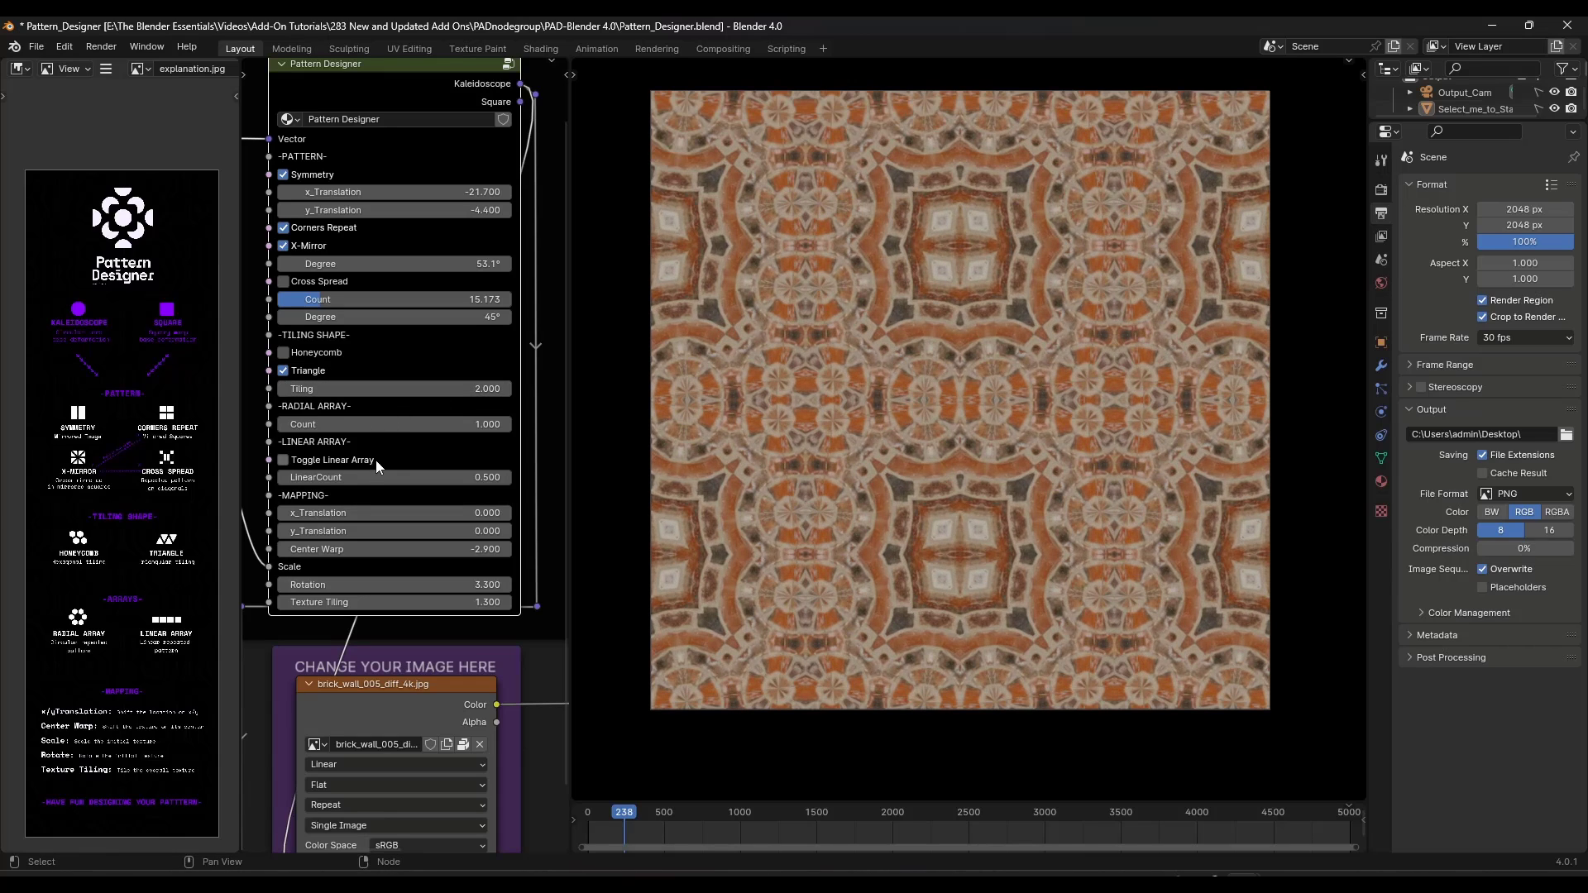
click(330, 460)
drag(340, 512, 371, 531)
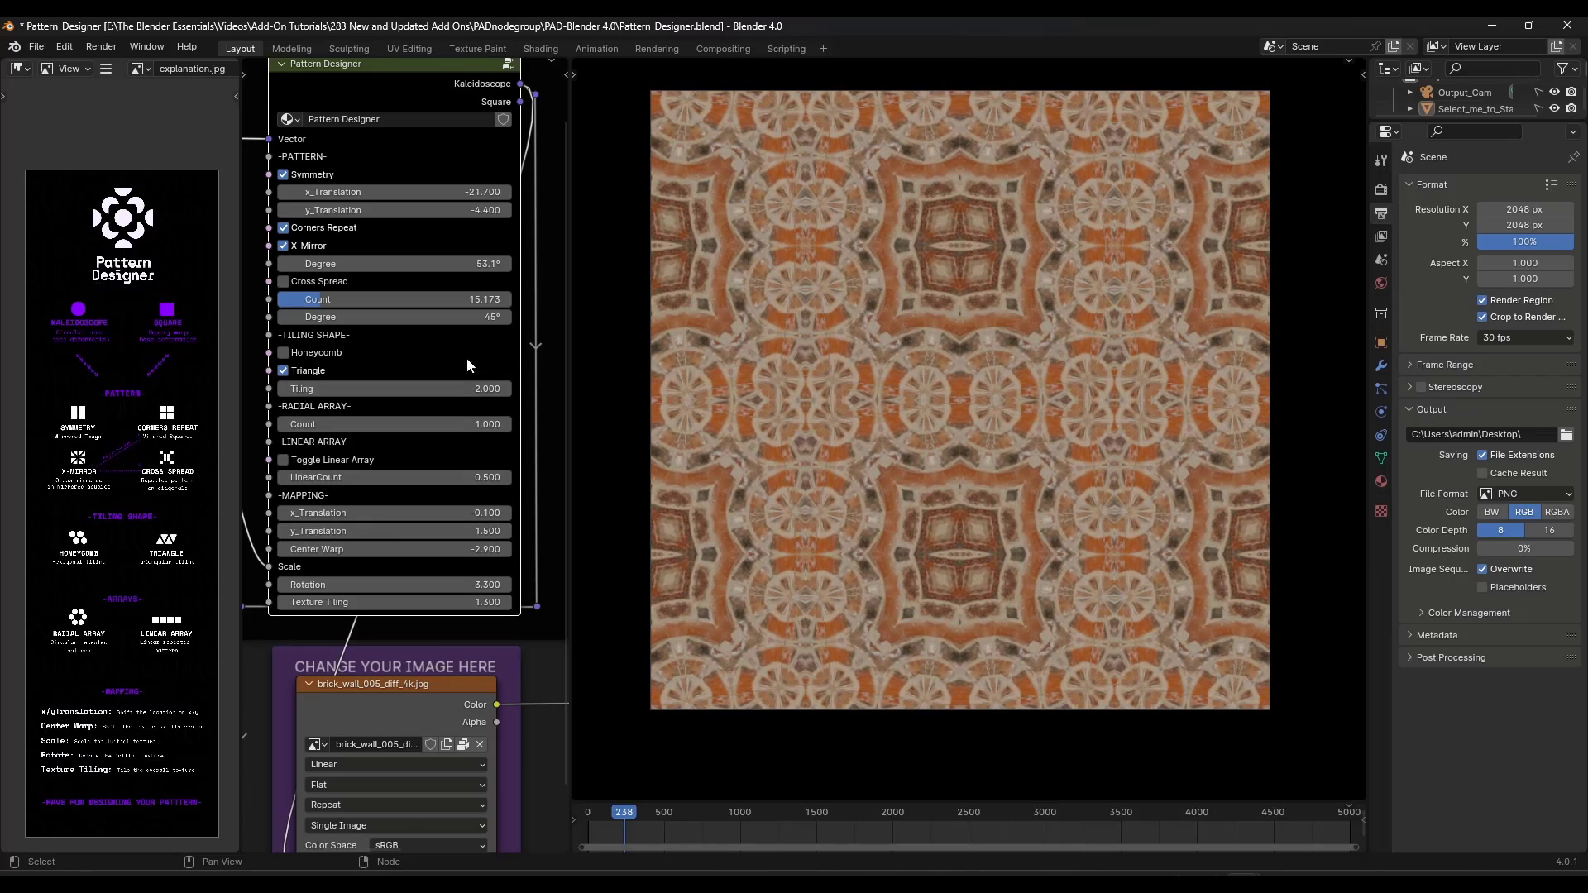
Step: Disconnect the link feeding the Pattern Designer node's Scale input and set Scale to 0.7
scroll(467, 358, down, 2)
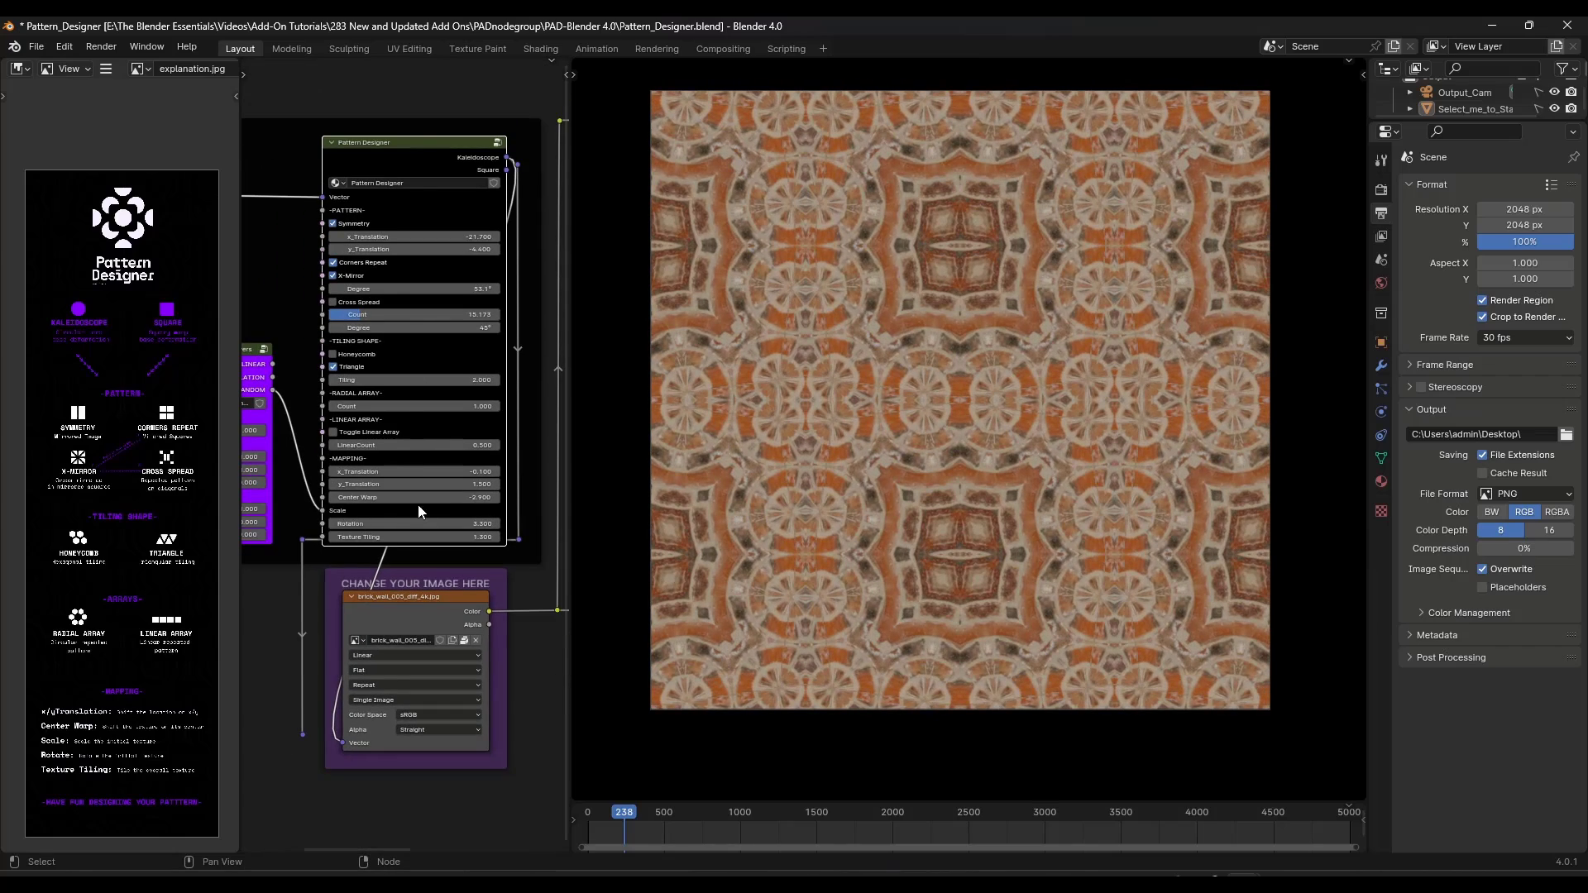
scroll(421, 513, down, 1)
drag(335, 510, 318, 503)
scroll(424, 518, up, 3)
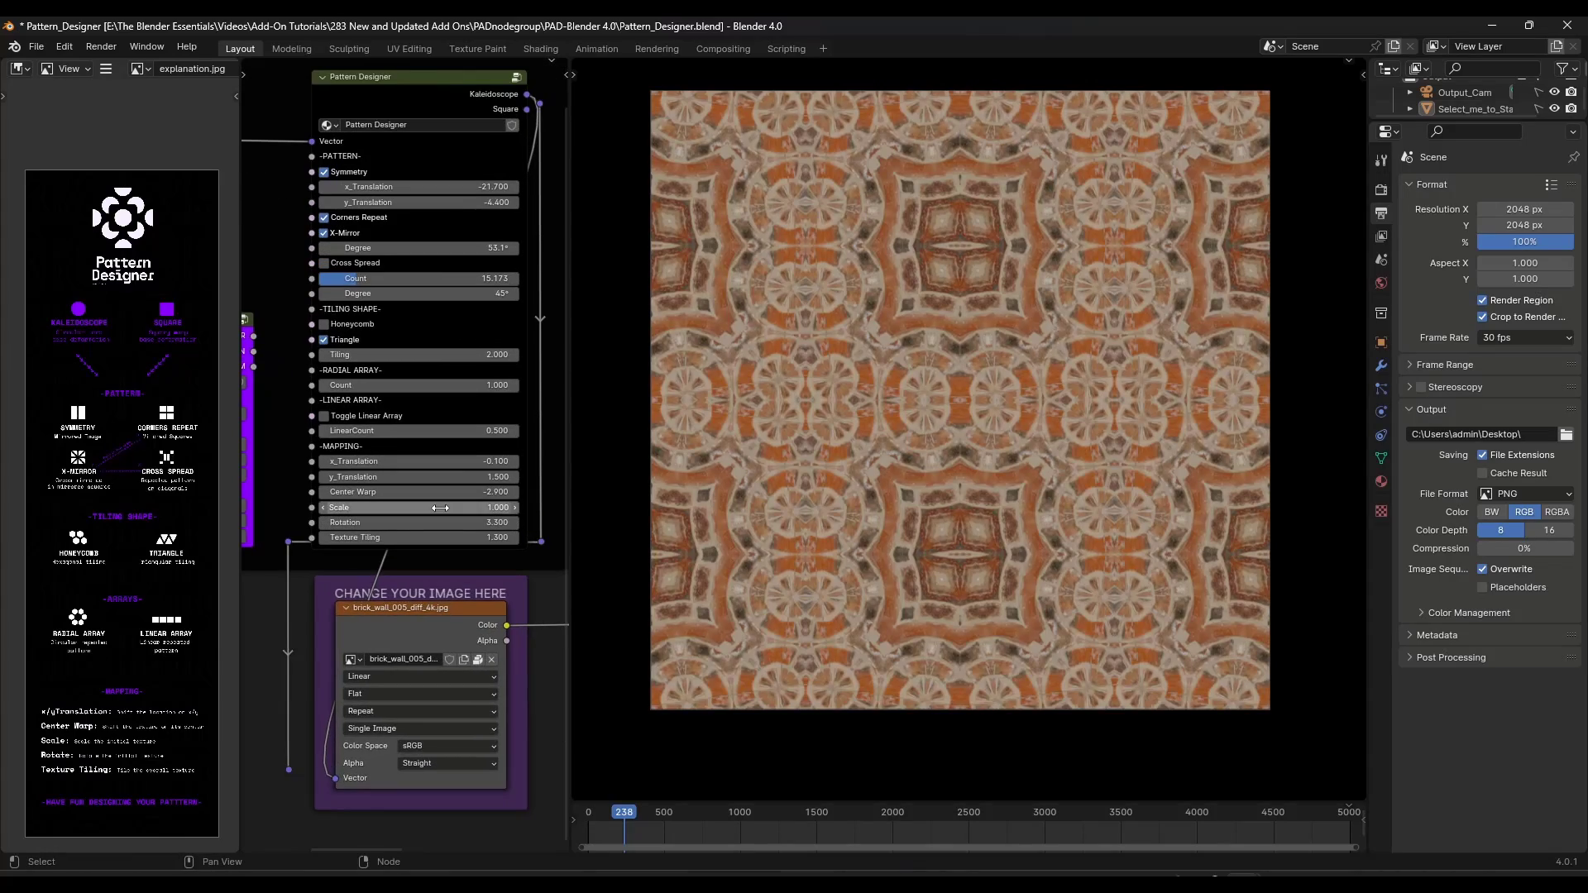
drag(423, 509, 447, 507)
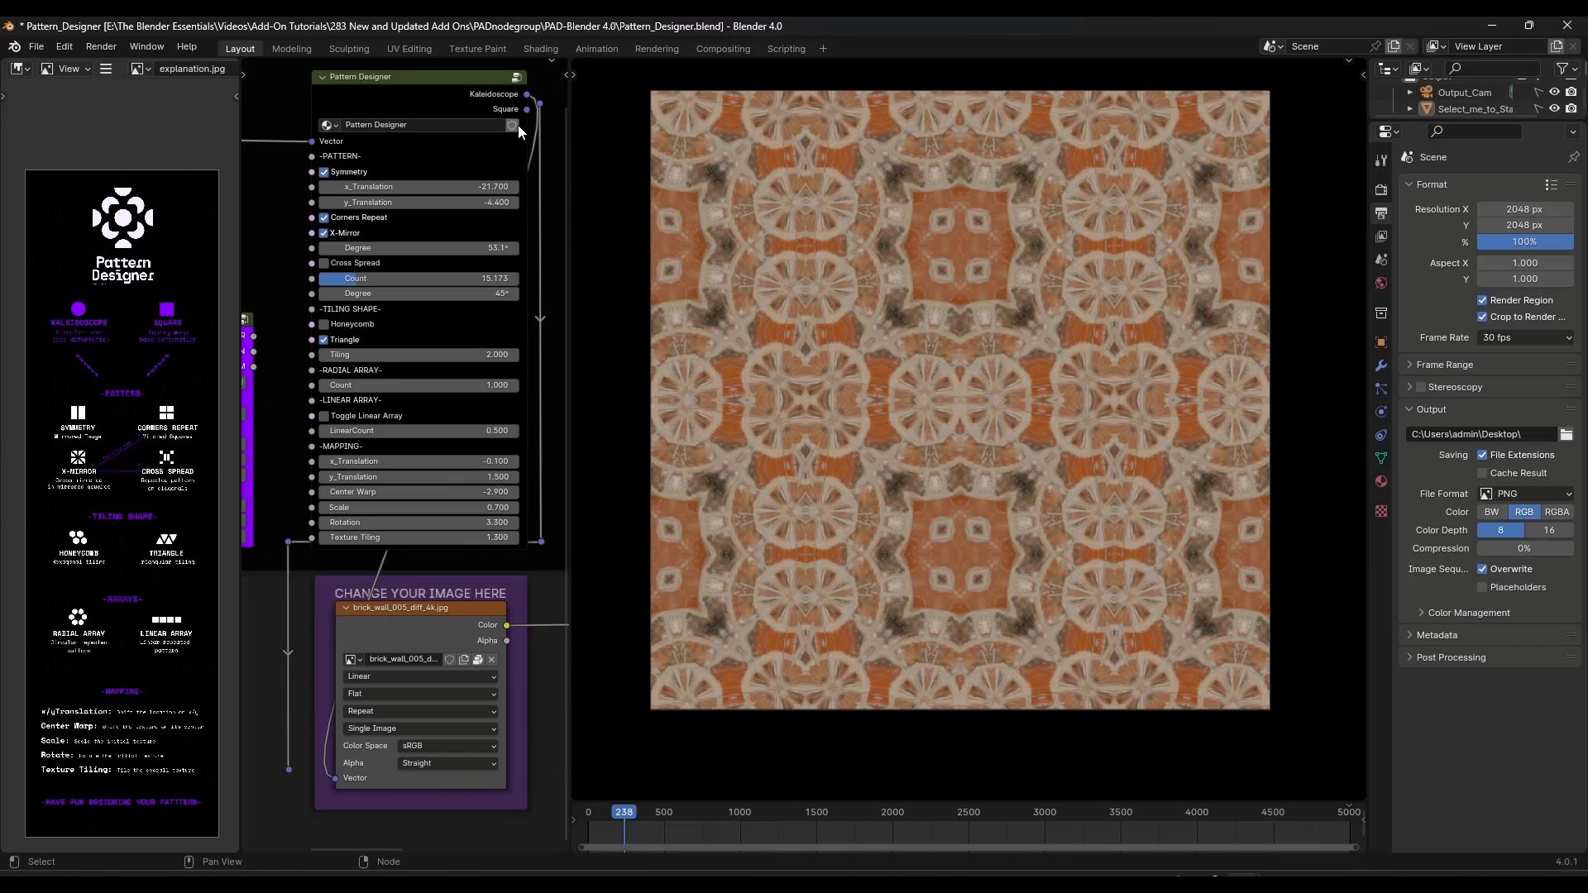
Step: Connect the Pattern Designer node's Square output to the brick image texture's Vector input
drag(527, 110, 330, 780)
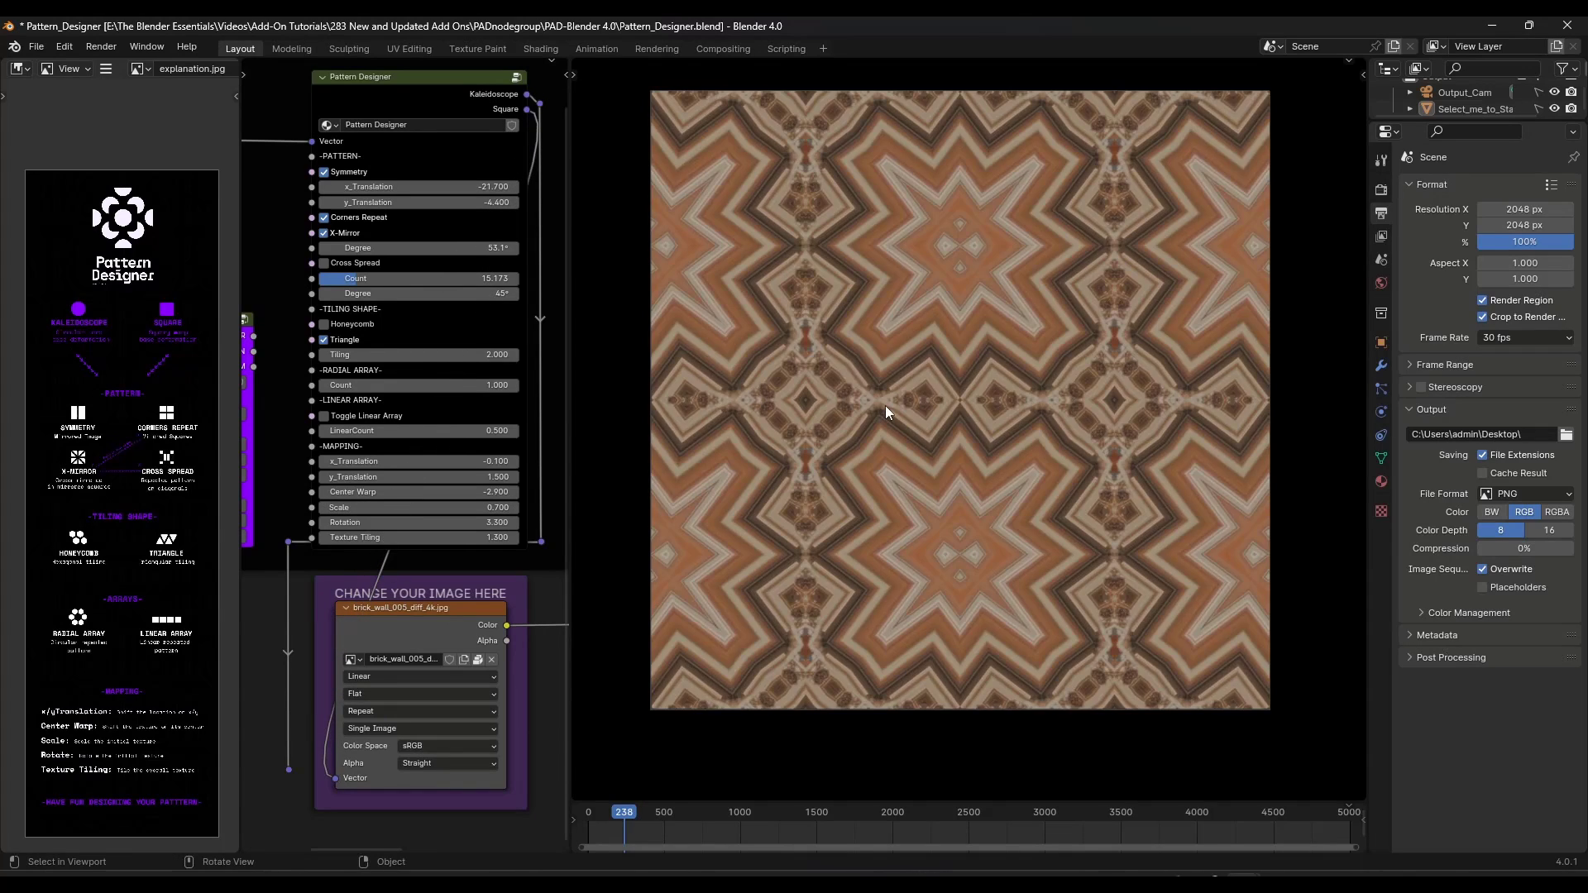
scroll(965, 226, up, 3)
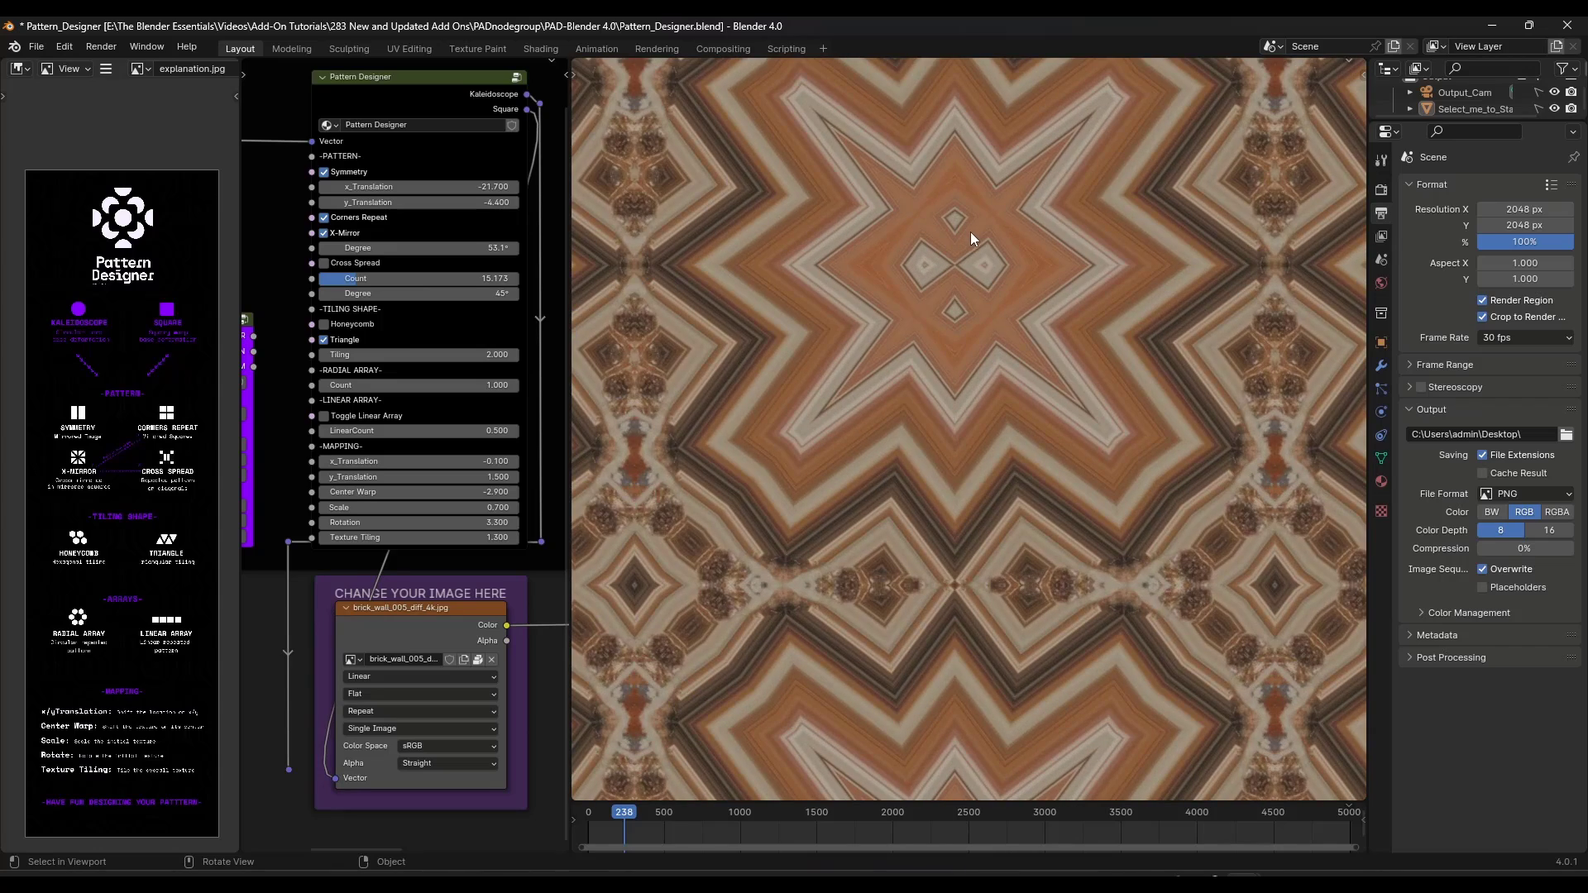
scroll(979, 236, up, 1)
Step: Set the Symmetry x_Translation to 1.2 and y_Translation to -0.4, and disable Corners Repeat and X-Mirror
drag(415, 187, 604, 186)
drag(415, 203, 447, 202)
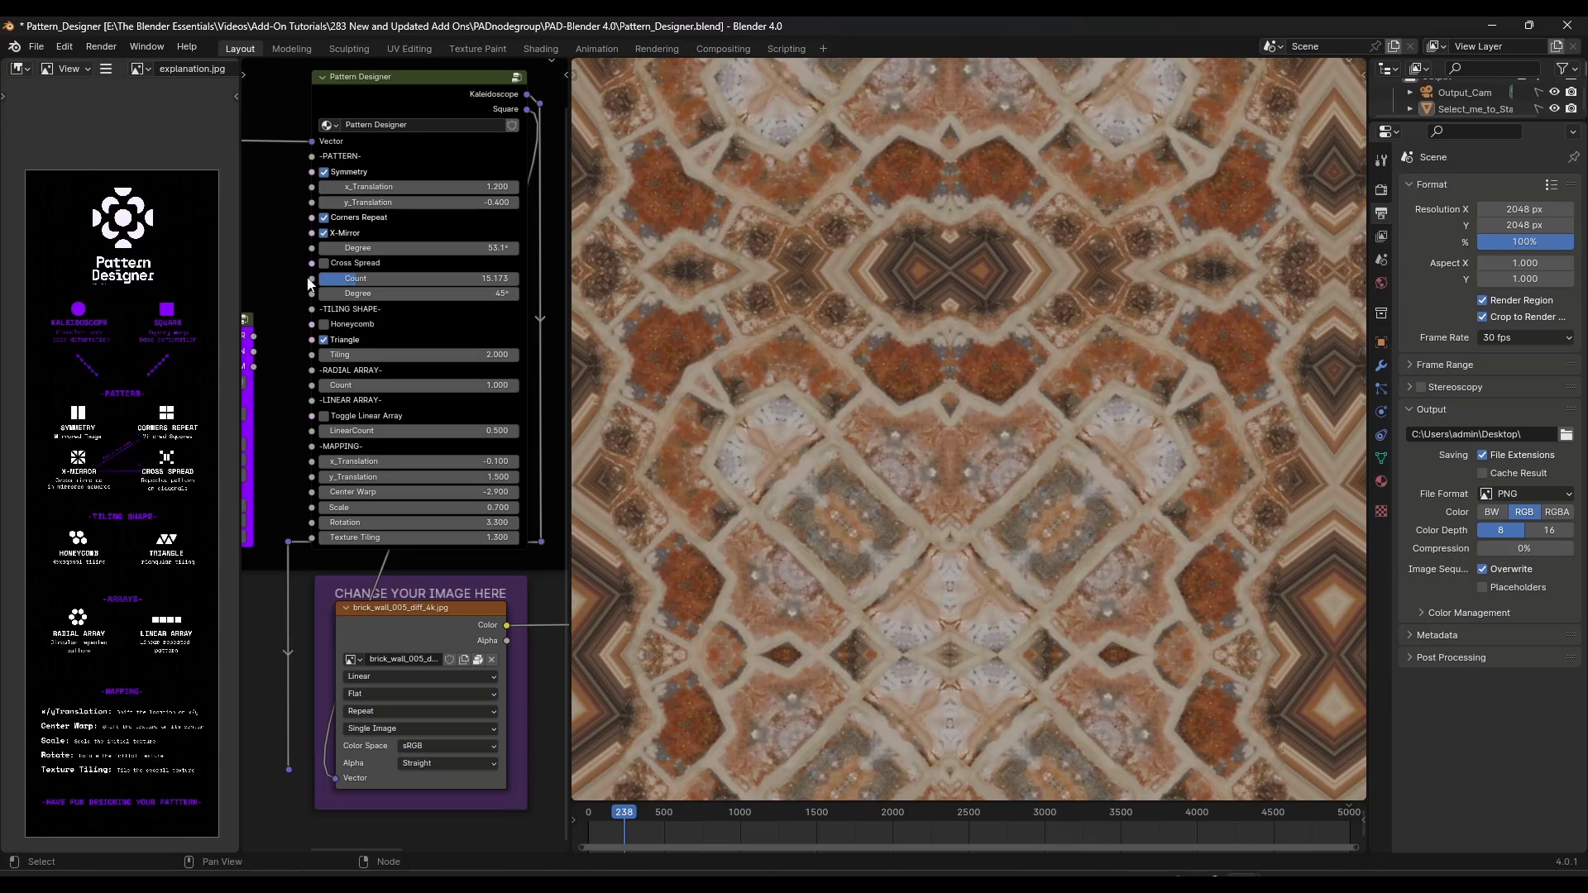
click(324, 217)
click(324, 234)
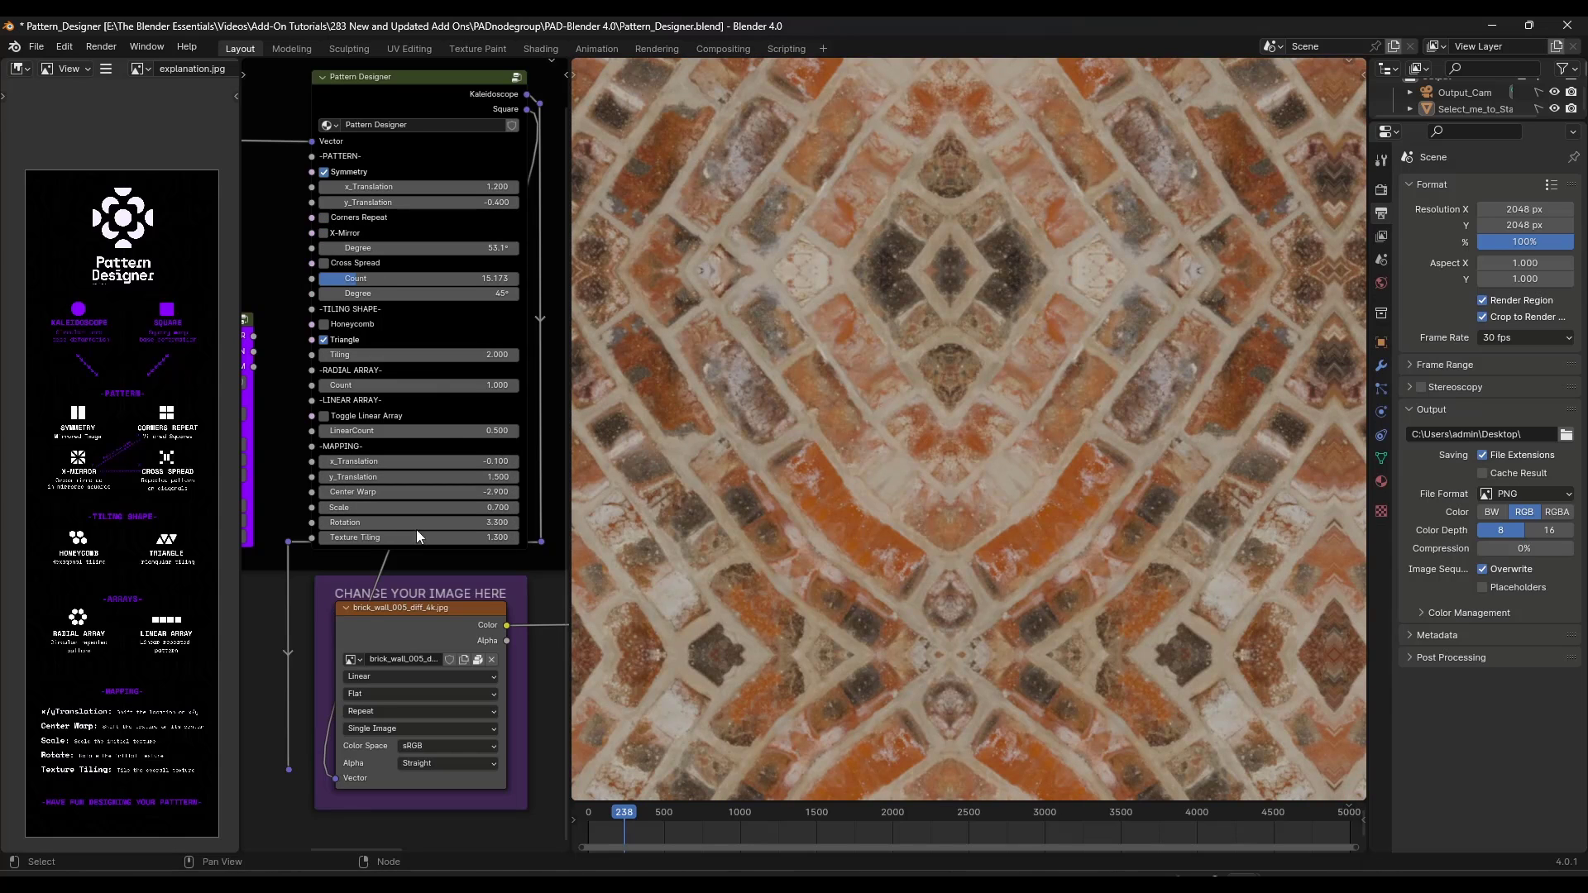
Step: Open the add-on preferences, view the ResetNodeGroupValues2.py script in the add-on install browser, and cancel the installation
right_click(419, 76)
mouse_move(424, 83)
click(64, 46)
click(122, 260)
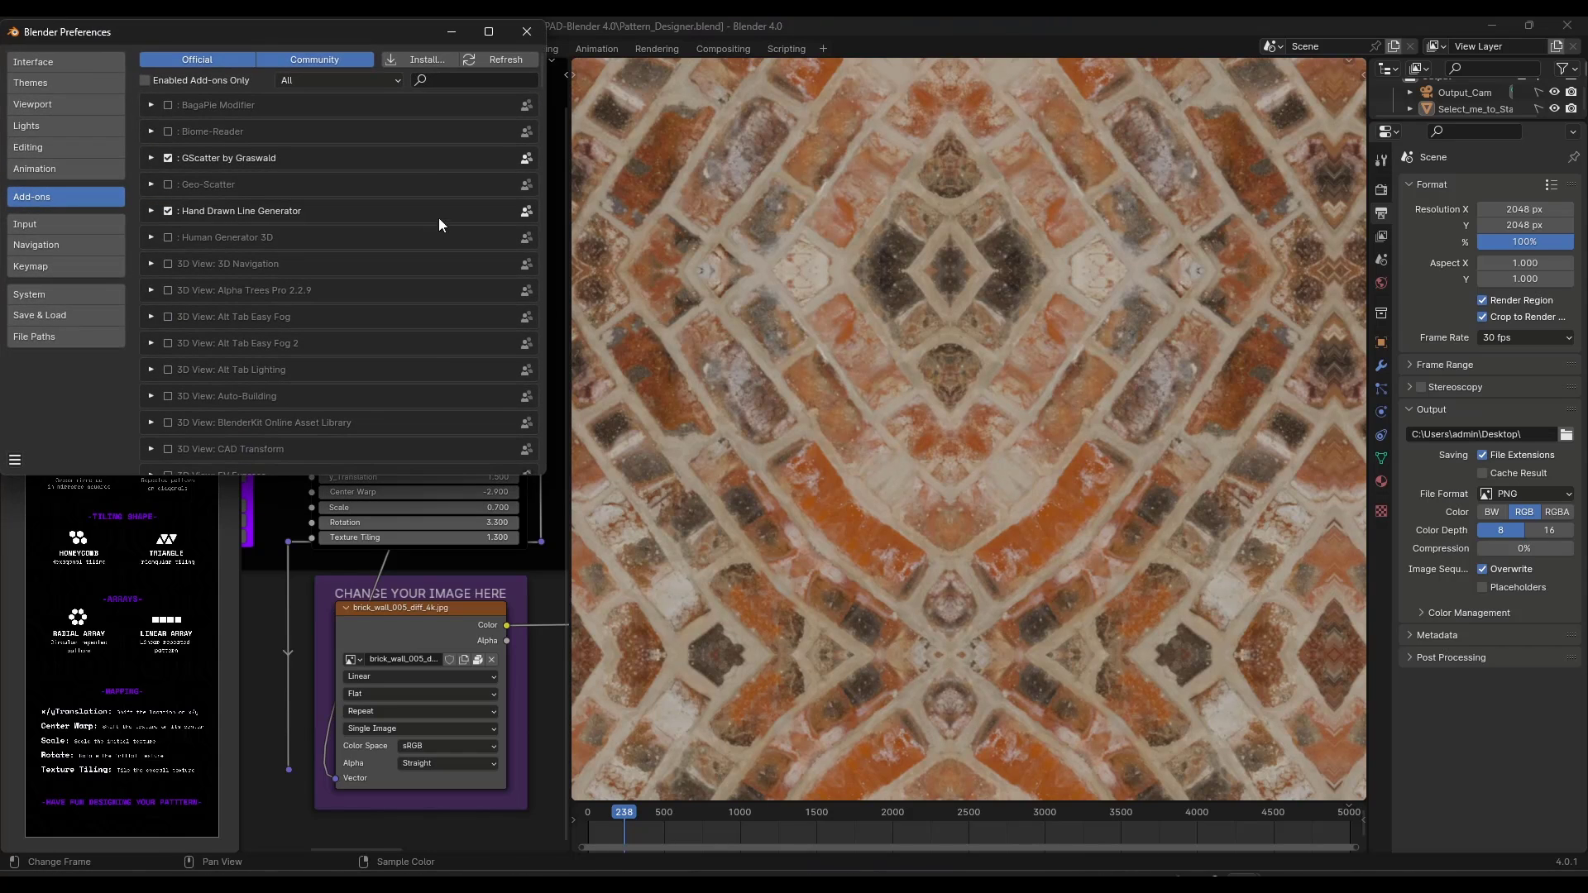
click(427, 58)
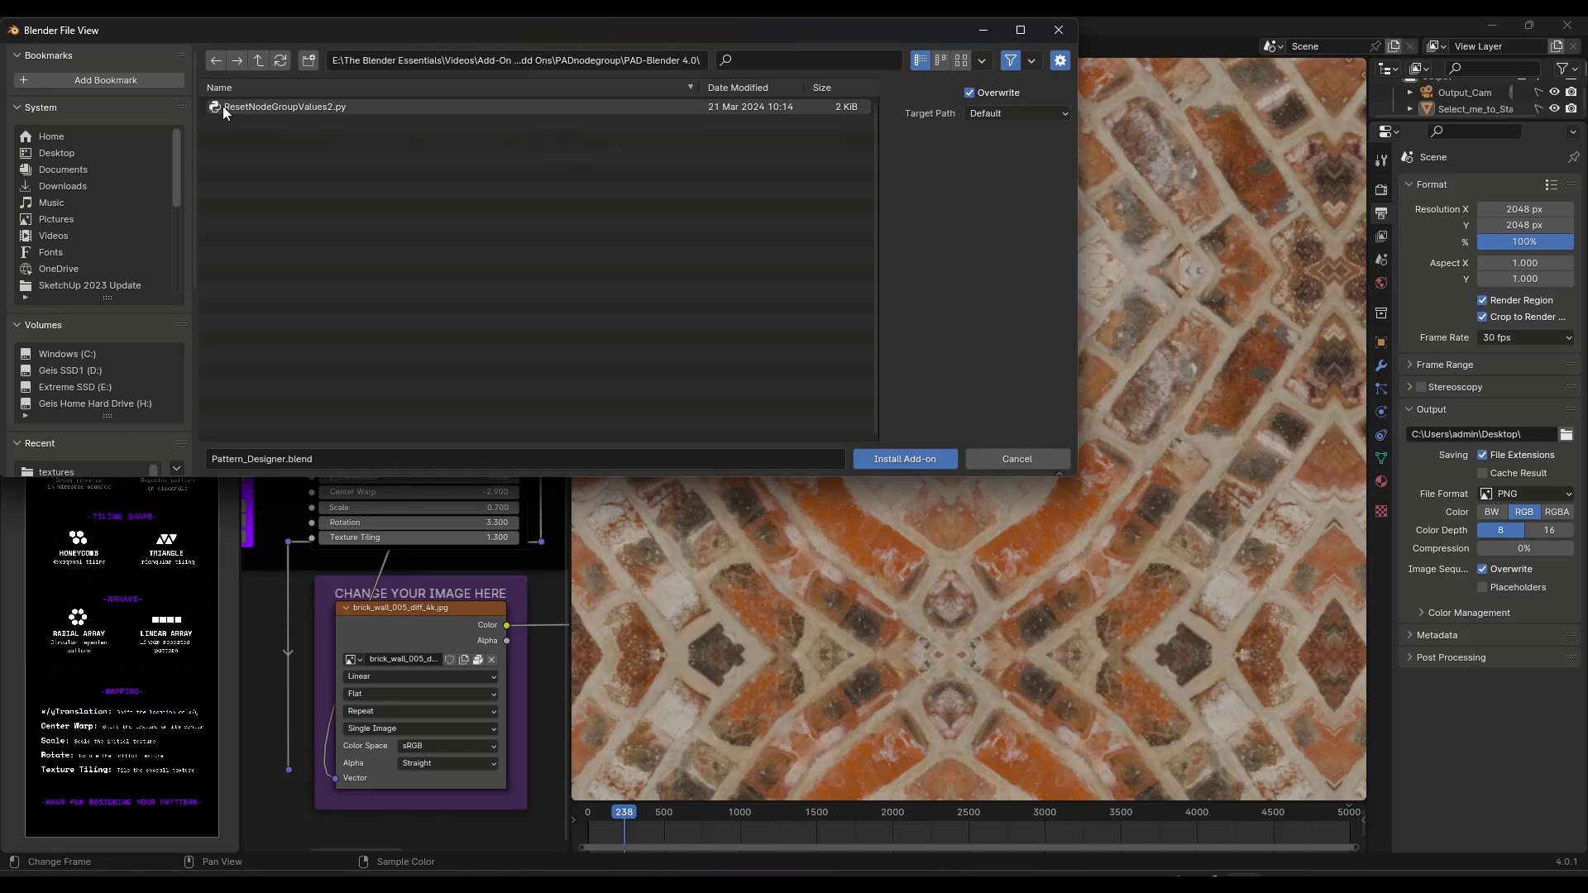
click(1004, 459)
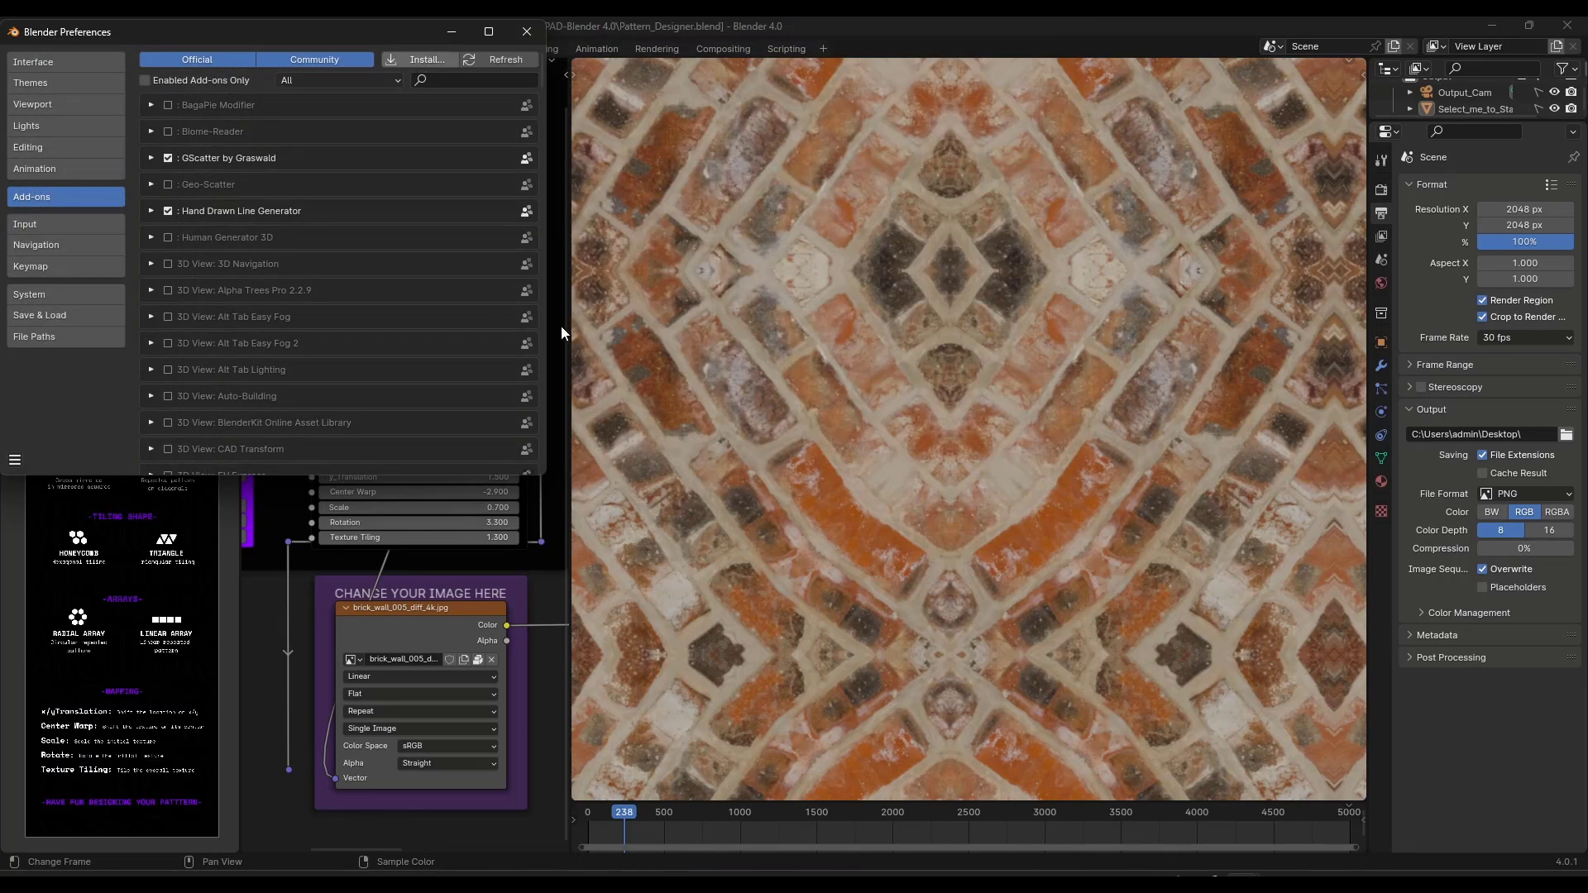
Step: Search the add-ons for "rese" to check the Reset Selected Node Group Values add-on, and close the preferences
click(454, 76)
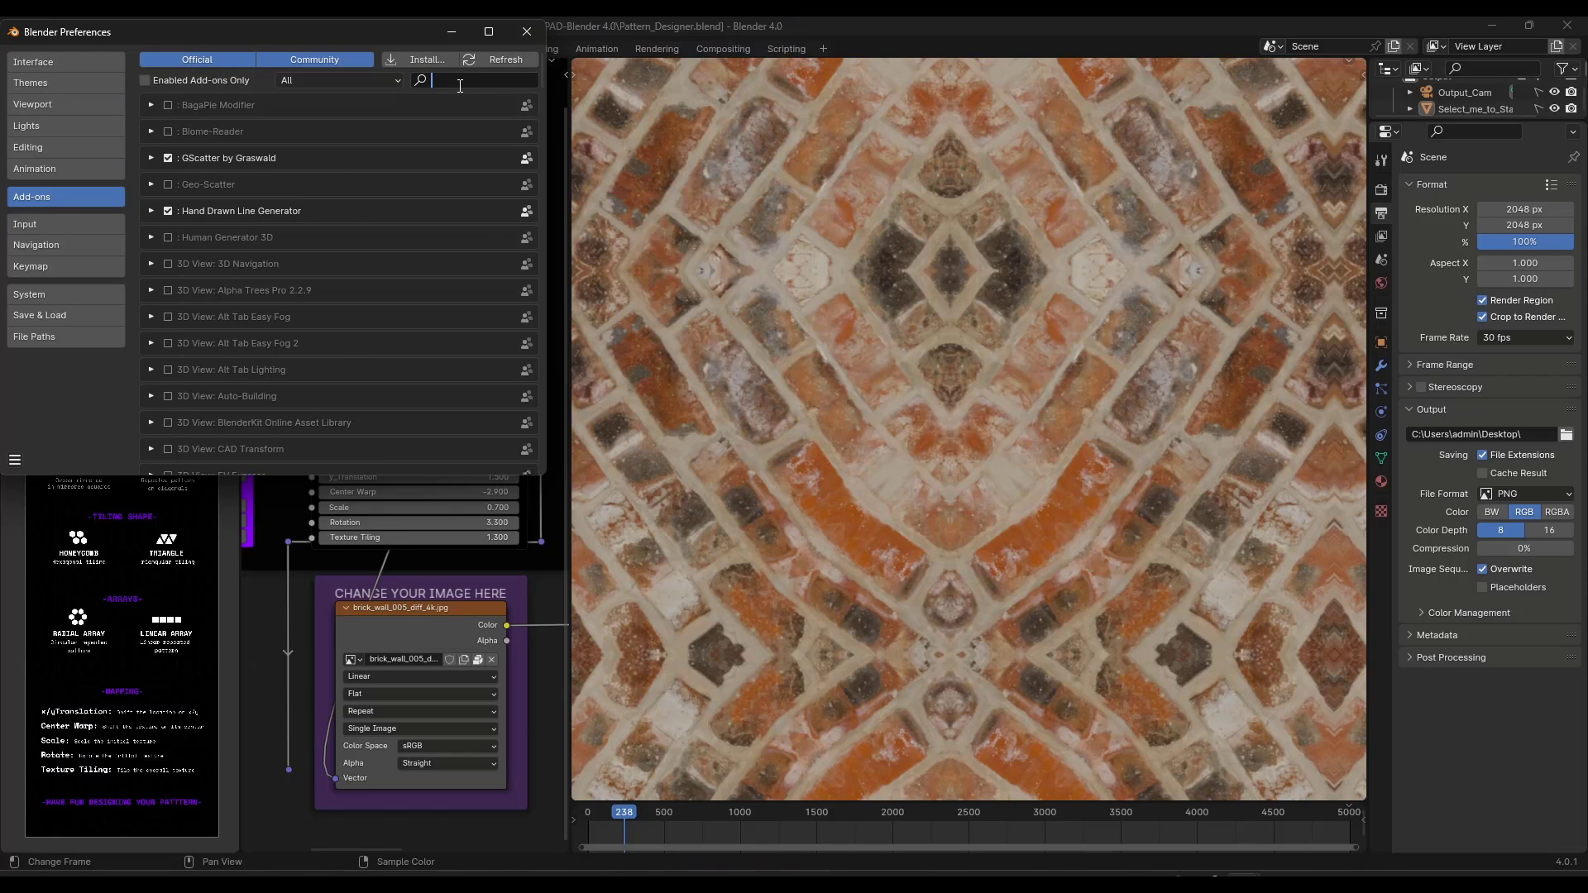
text(rese)
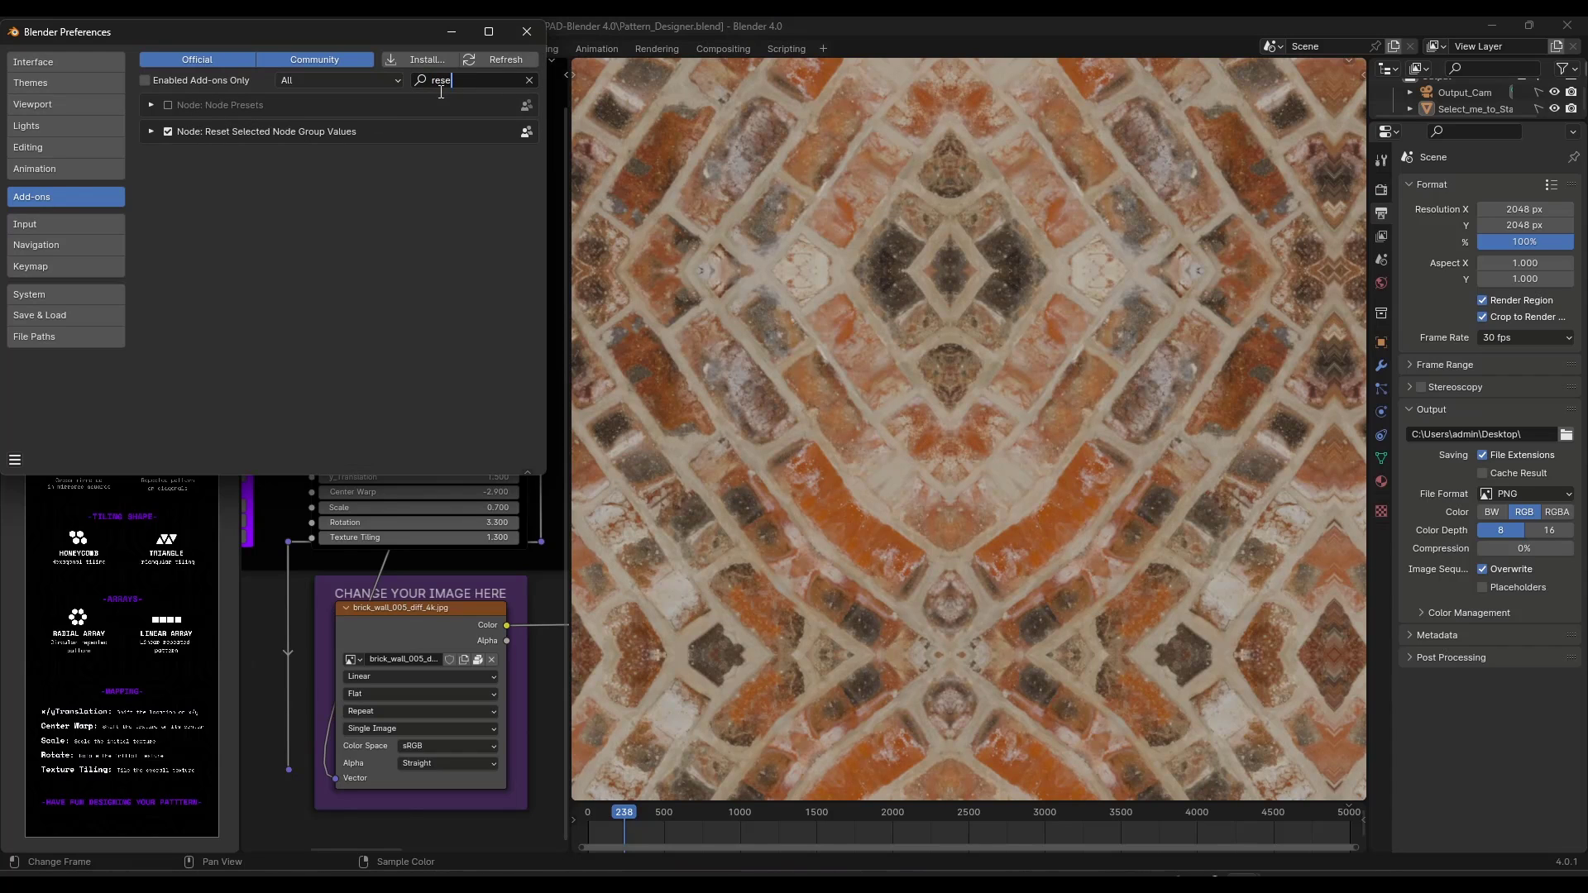
click(529, 32)
Step: Select the Pattern Designer node and reset its node group values to their defaults
right_click(395, 81)
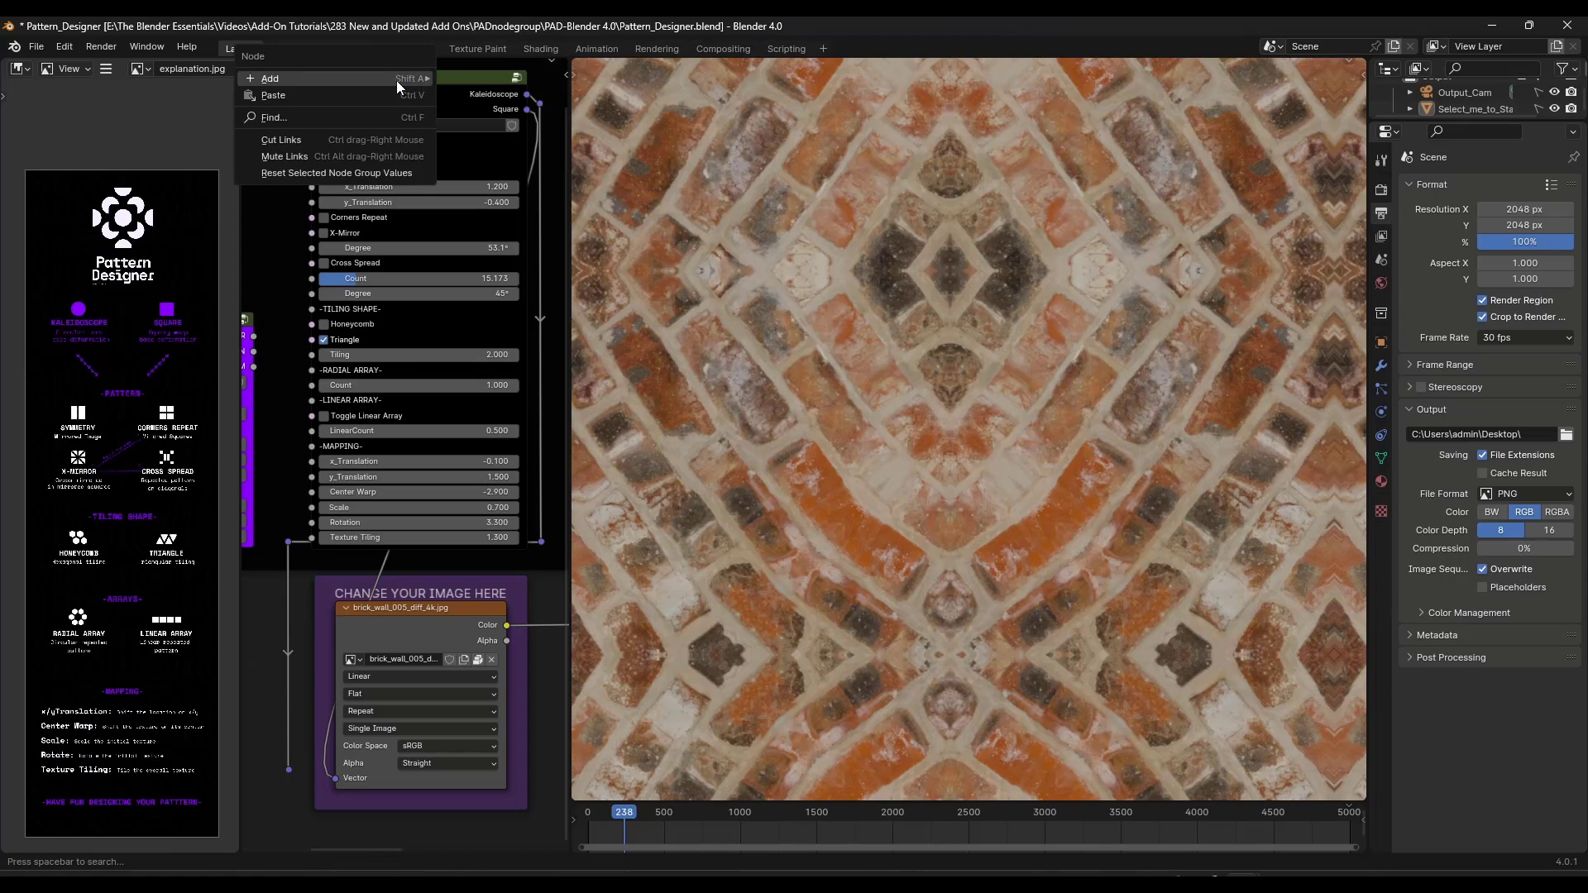
mouse_move(387, 83)
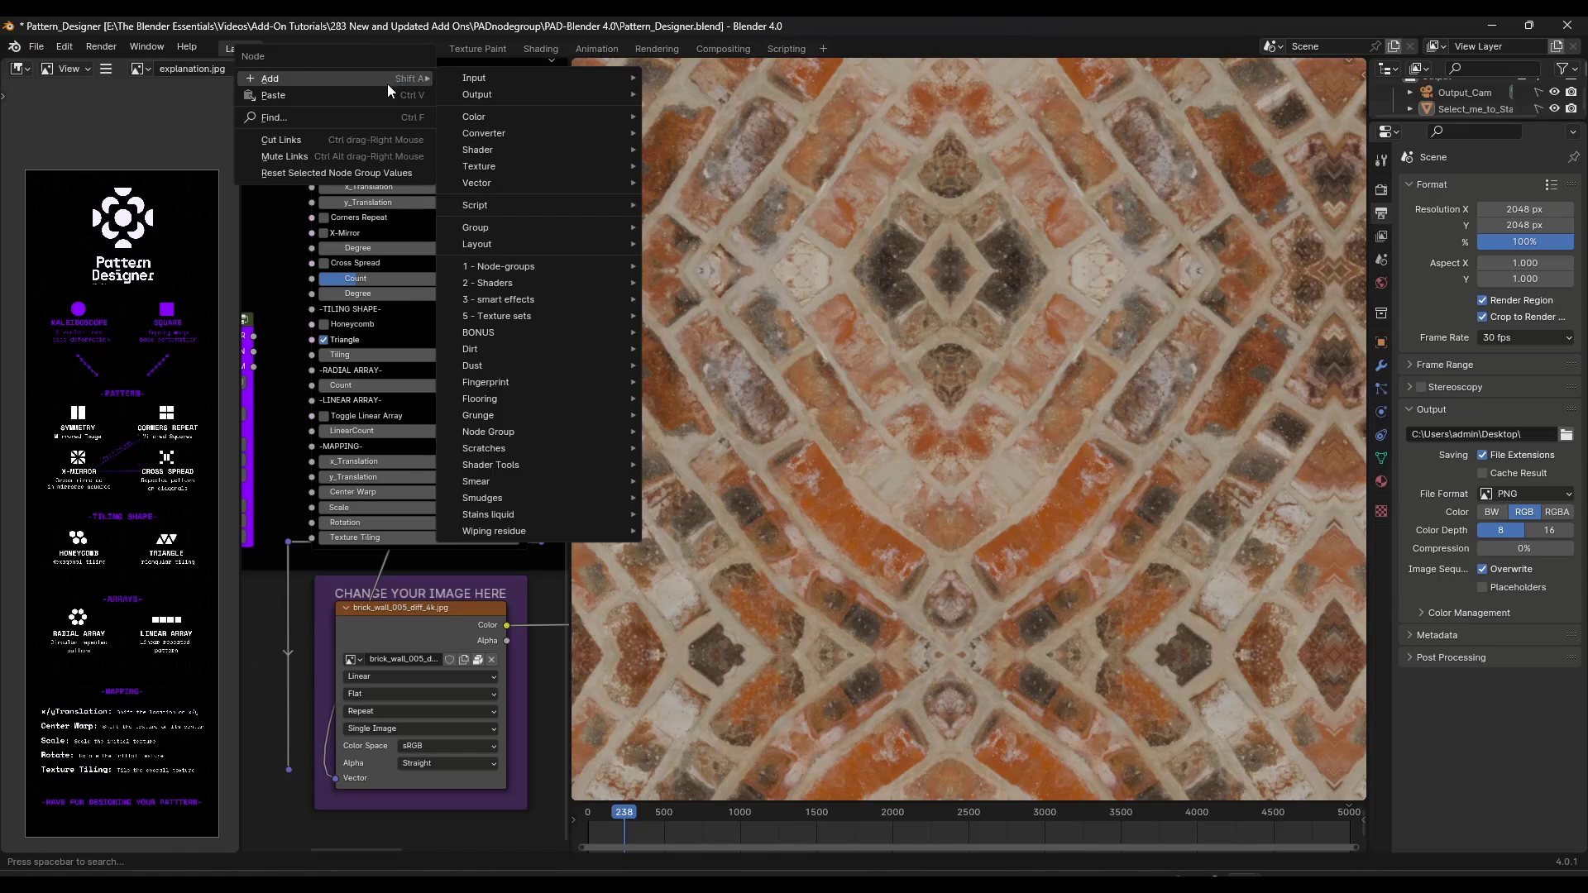
click(354, 173)
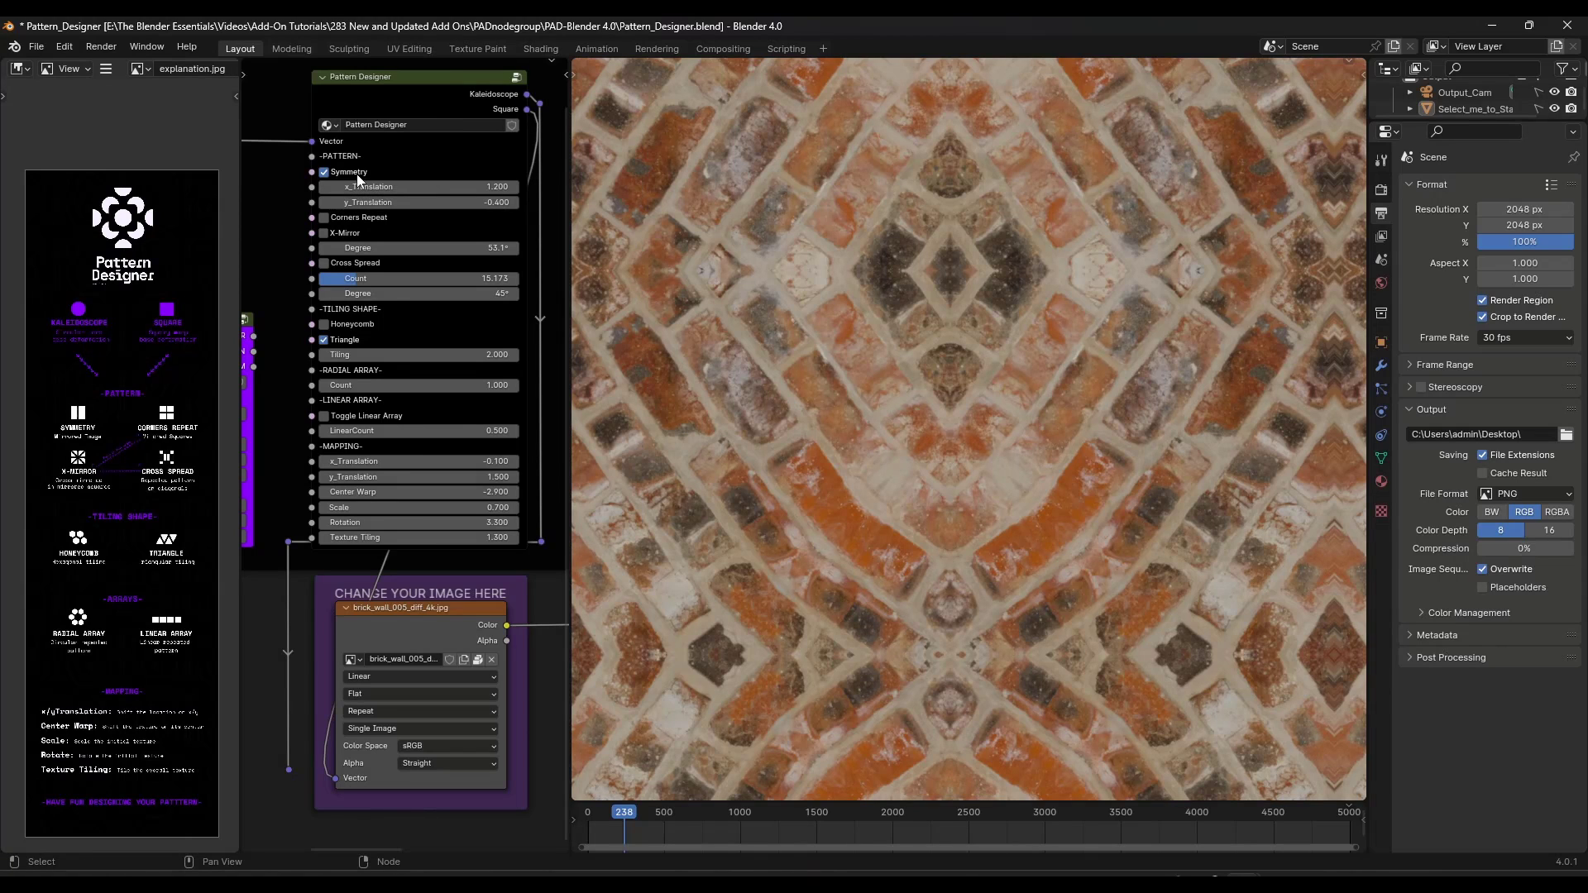
right_click(435, 97)
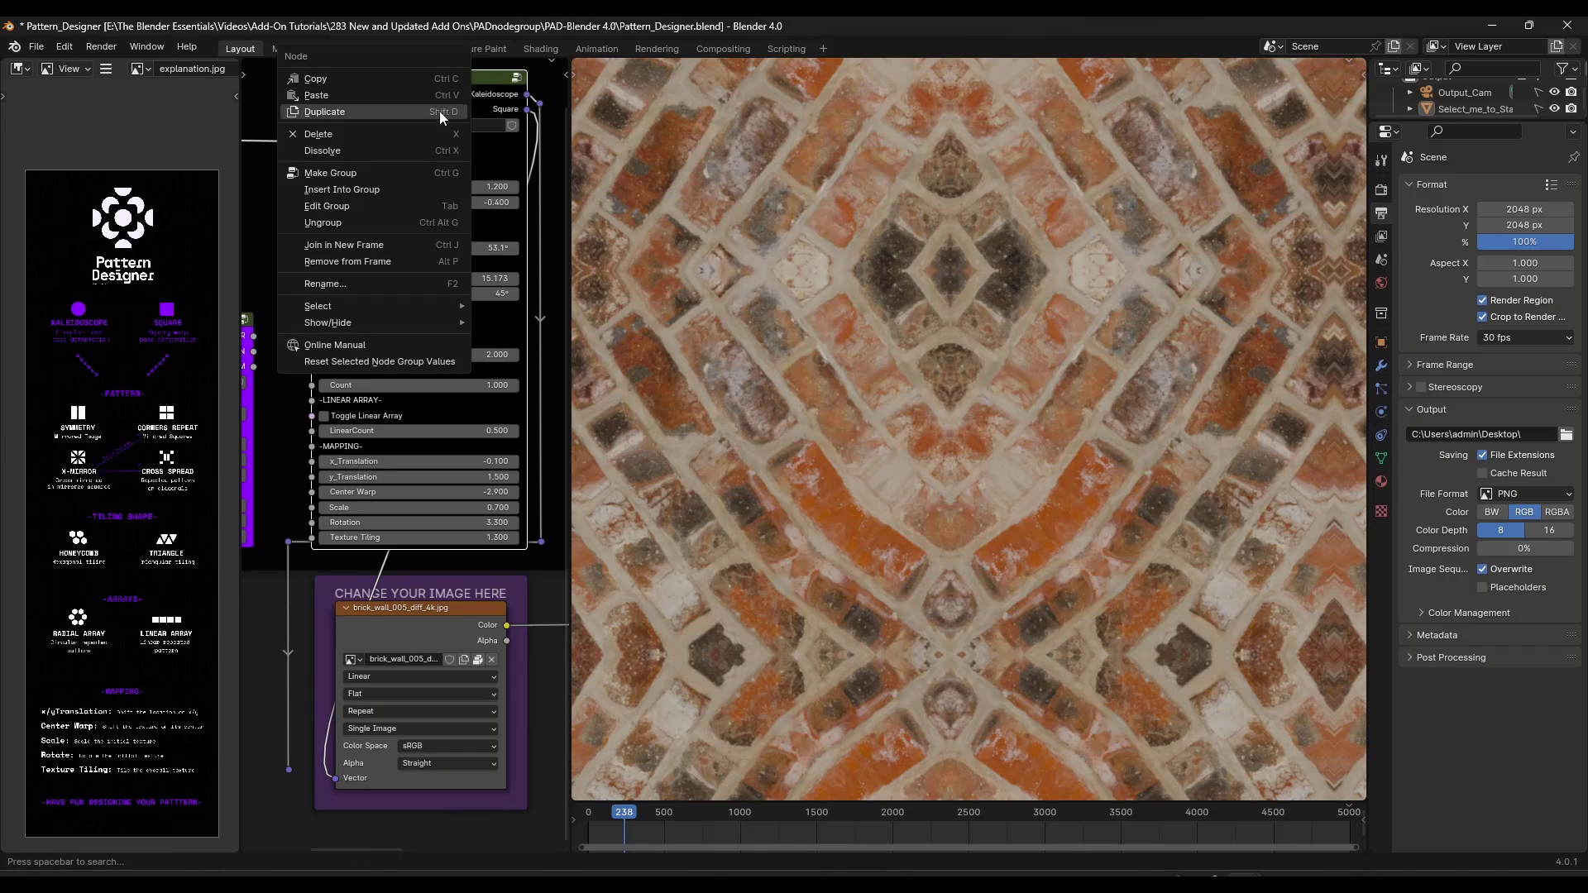
click(364, 361)
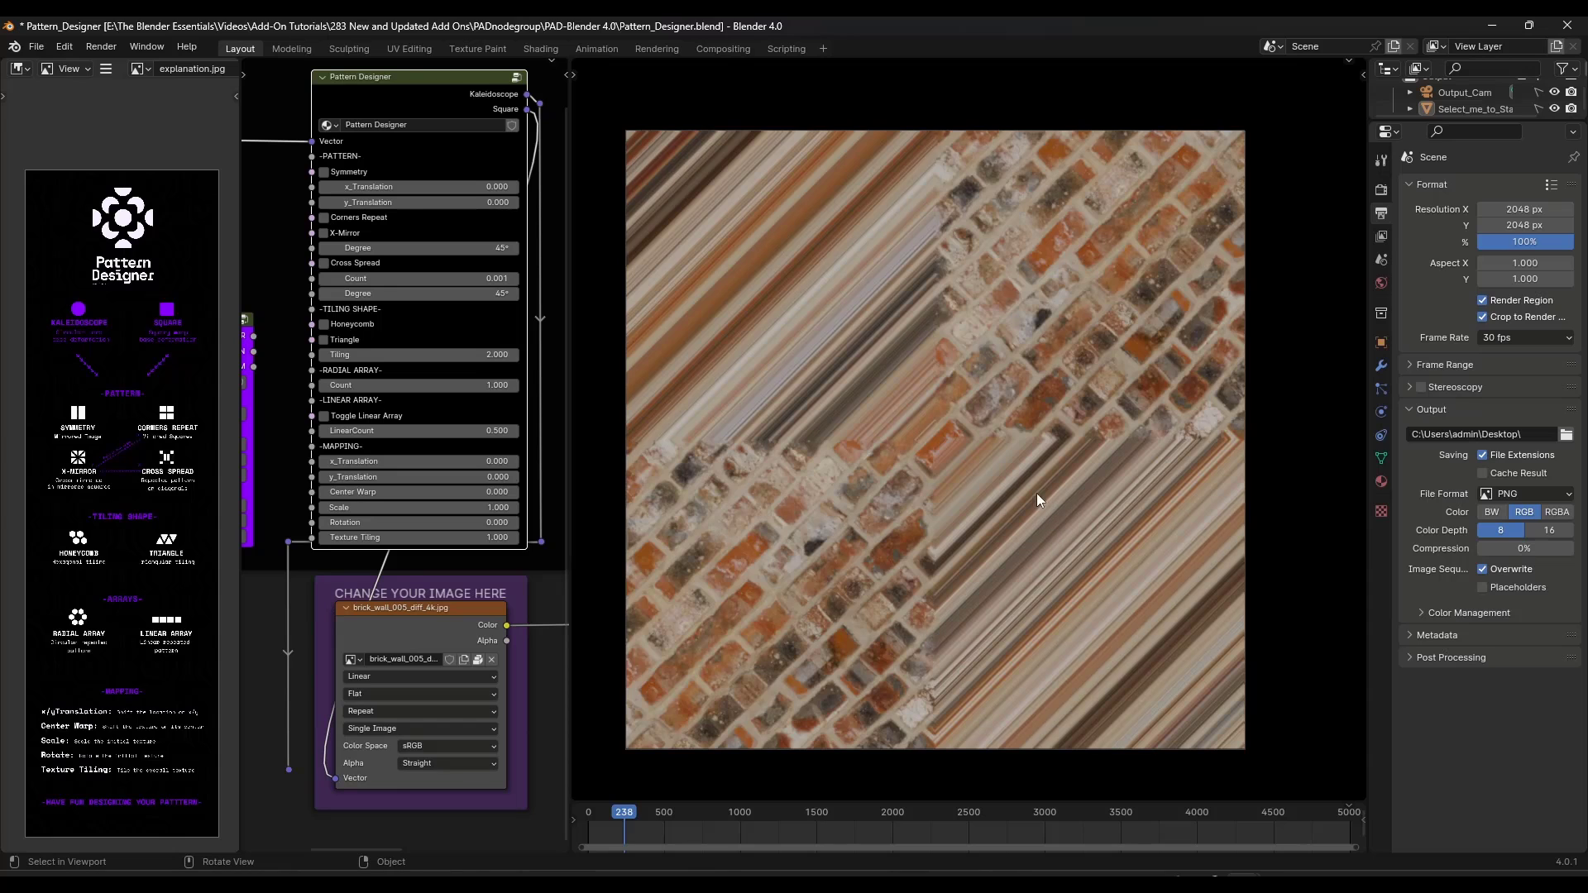
Step: Compare the reset brick pattern with and without Symmetry, leave Symmetry enabled, and set x_Translation to 0.9 and y_Translation to 10.8
click(339, 173)
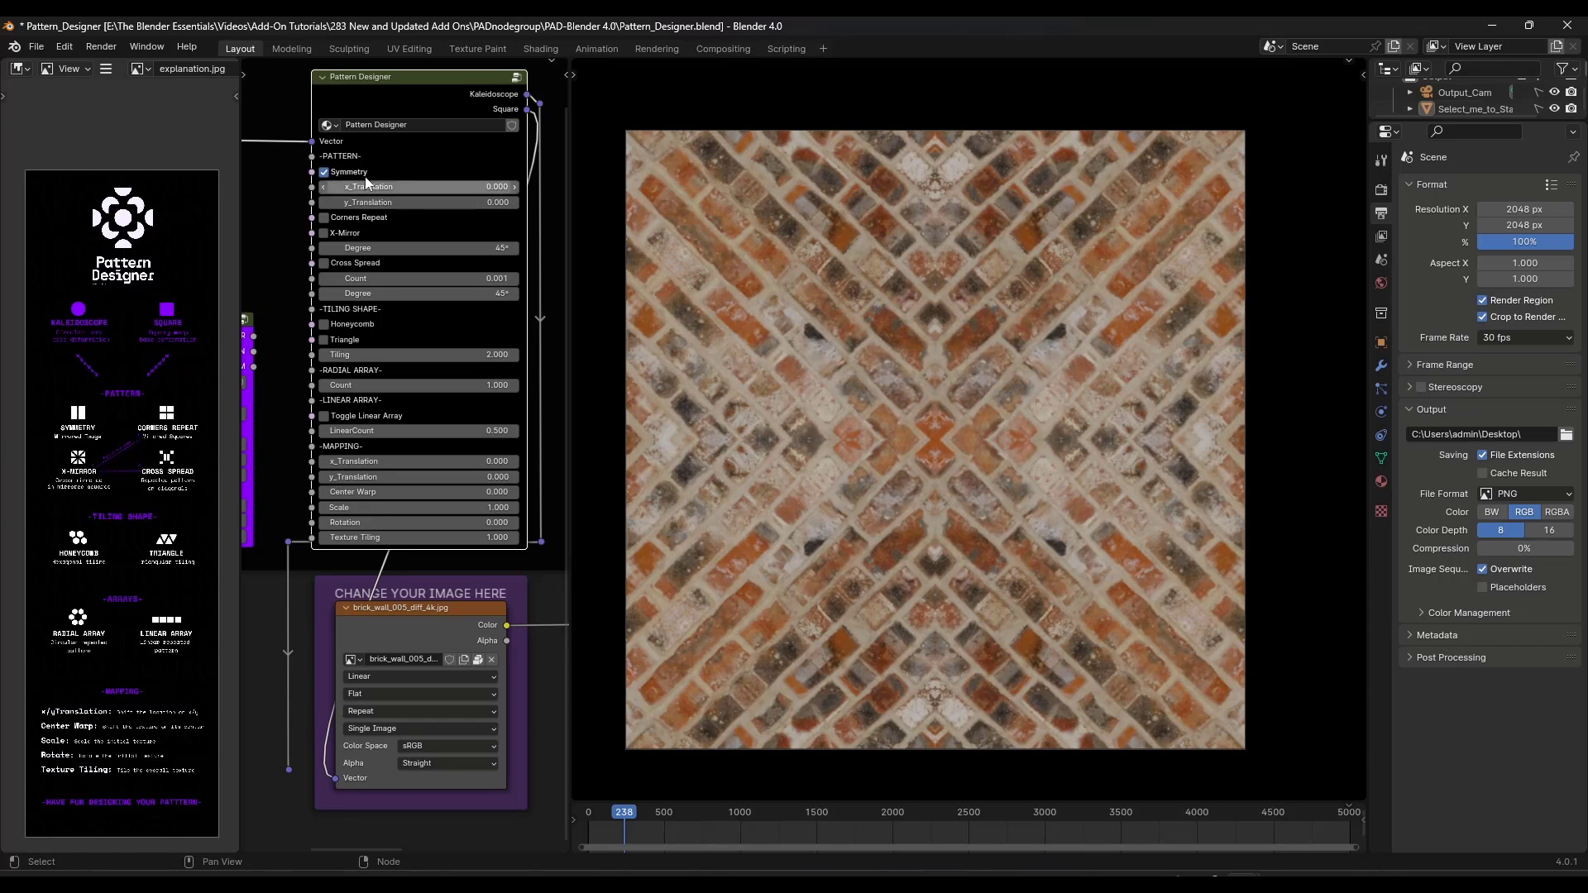
click(347, 173)
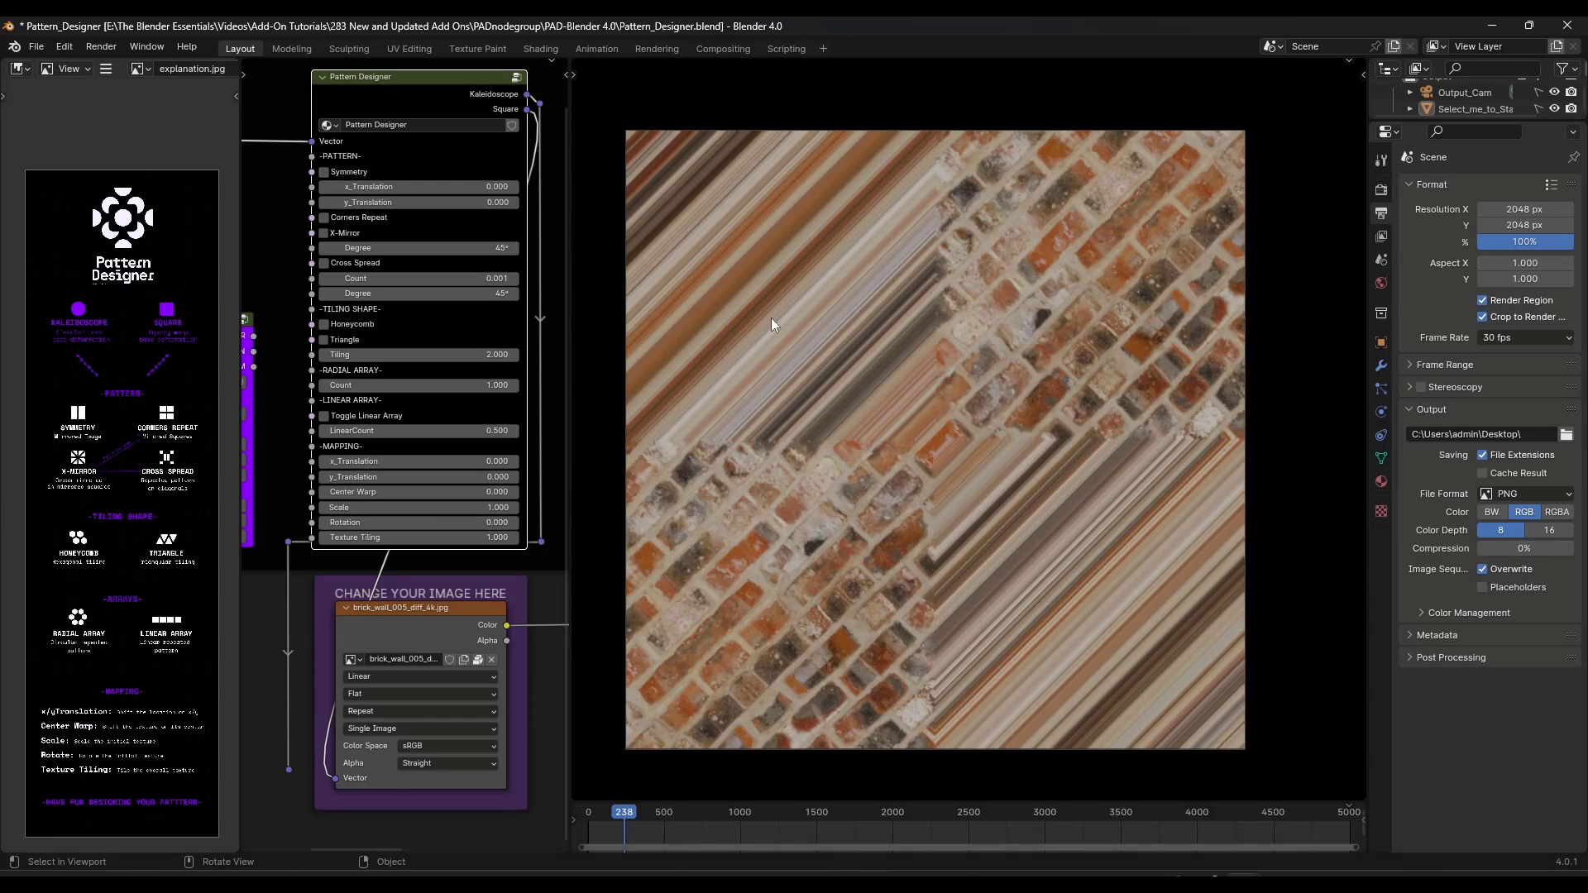
click(347, 173)
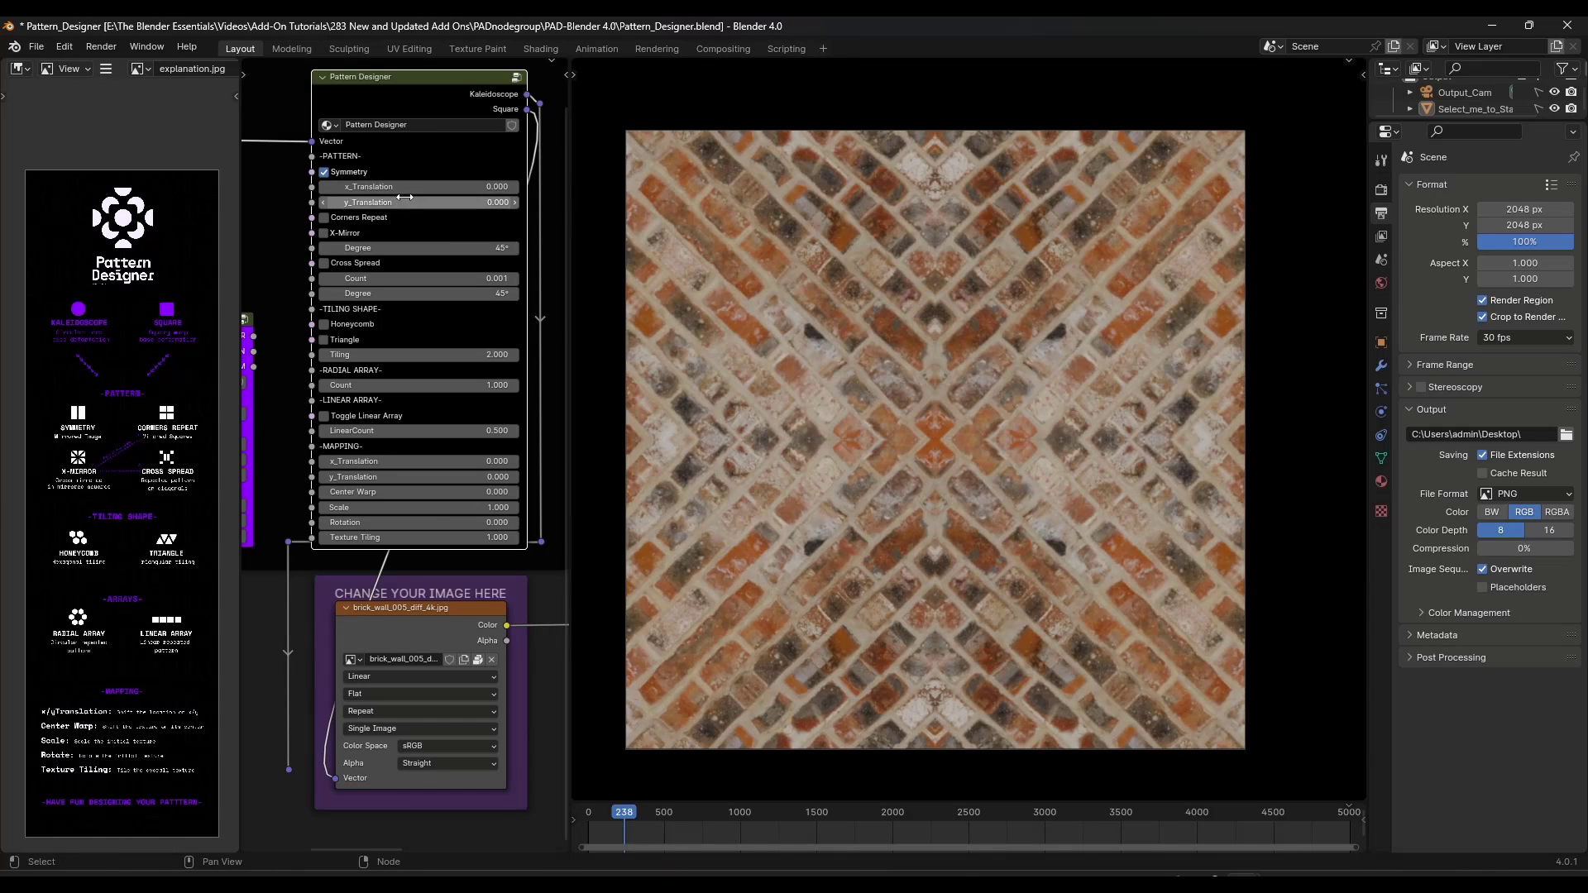
drag(400, 188, 584, 188)
drag(377, 204, 211, 183)
drag(393, 203, 305, 203)
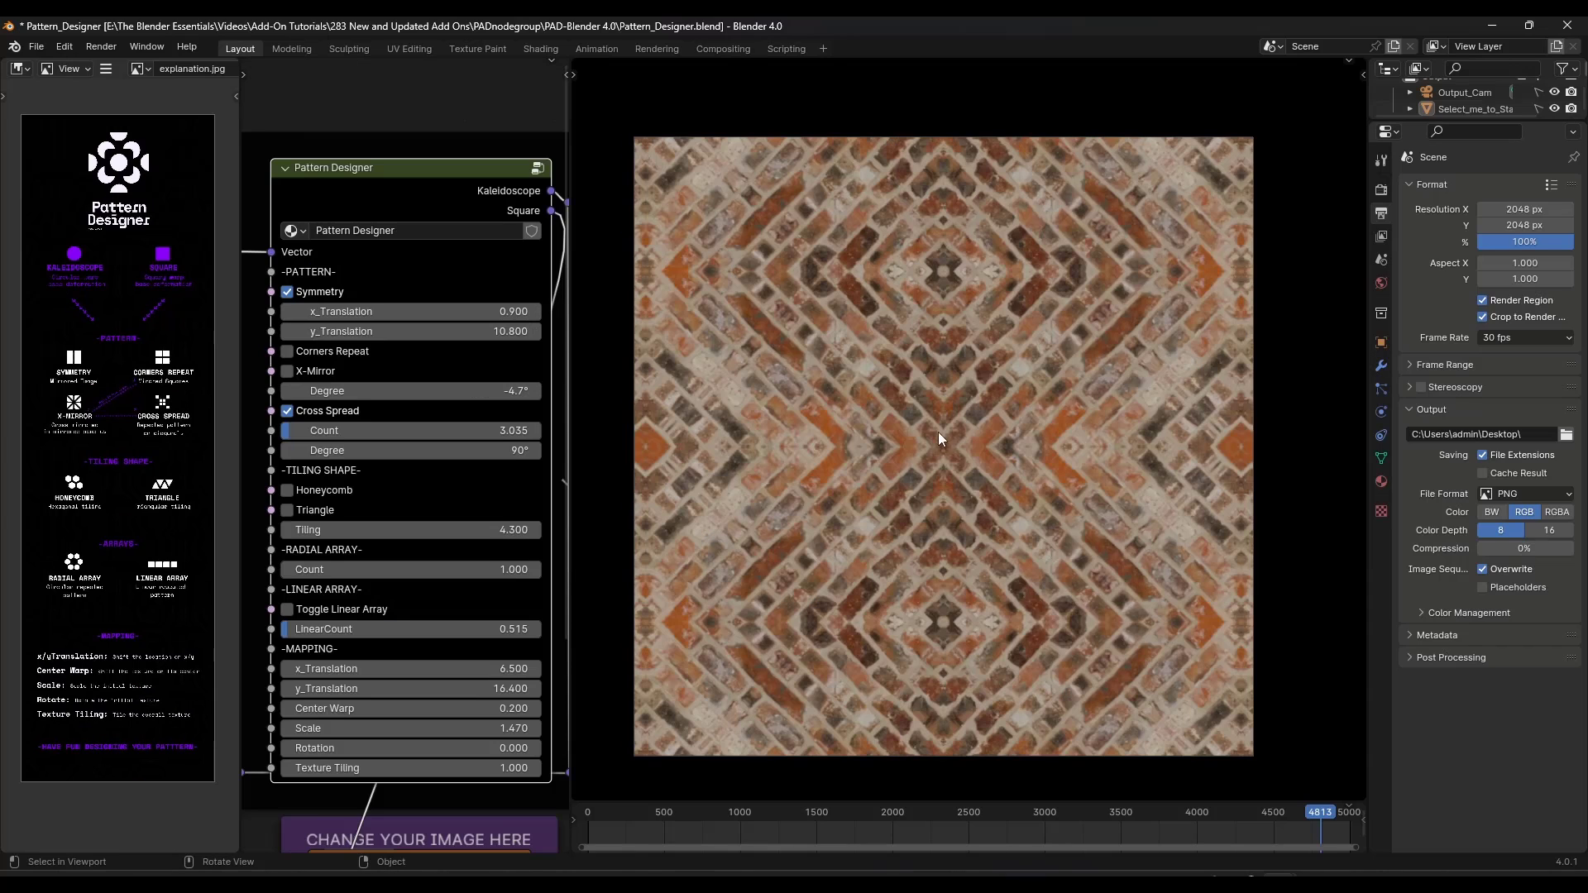
Step: Examine the mirrored brick pattern up close and as a whole in the viewport
scroll(861, 494, up, 5)
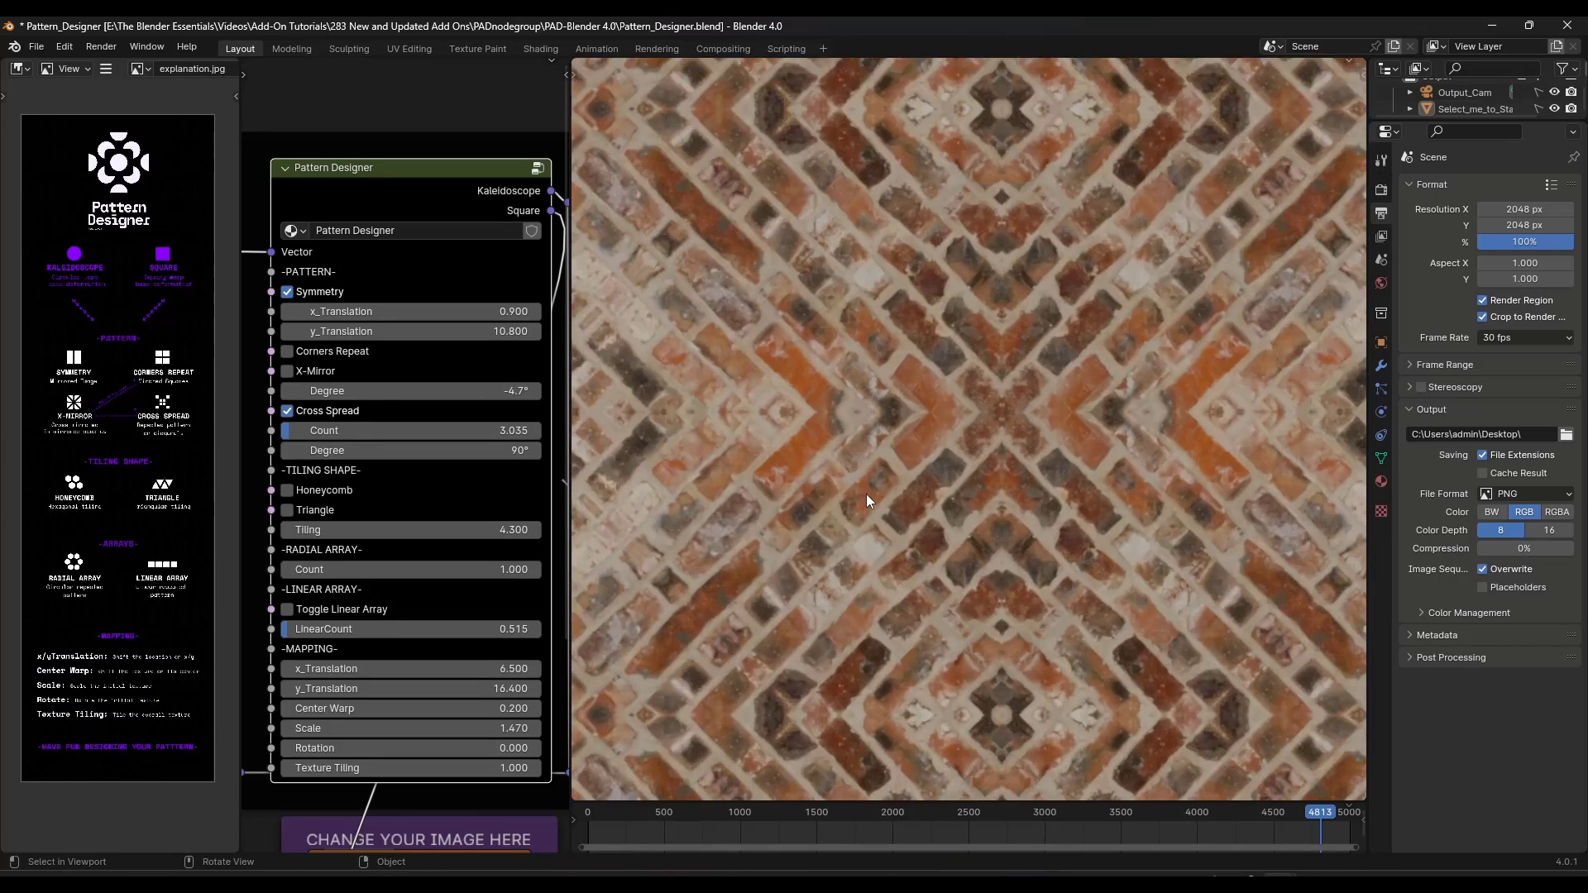
scroll(897, 466, down, 5)
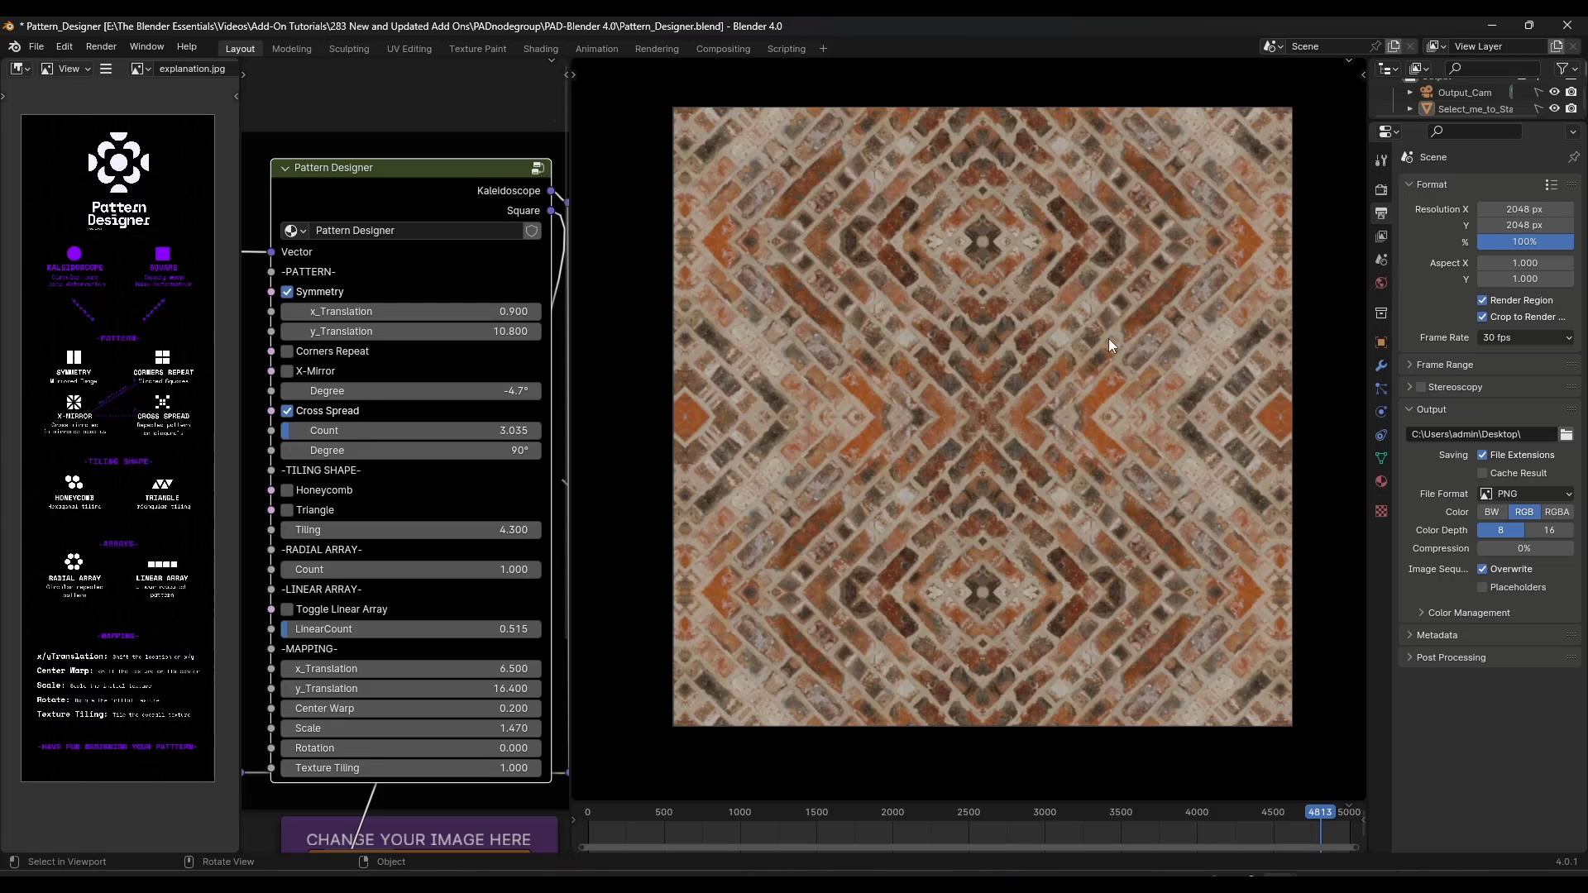
scroll(1108, 324, up, 1)
scroll(1109, 324, down, 1)
scroll(1092, 291, up, 1)
scroll(926, 414, up, 8)
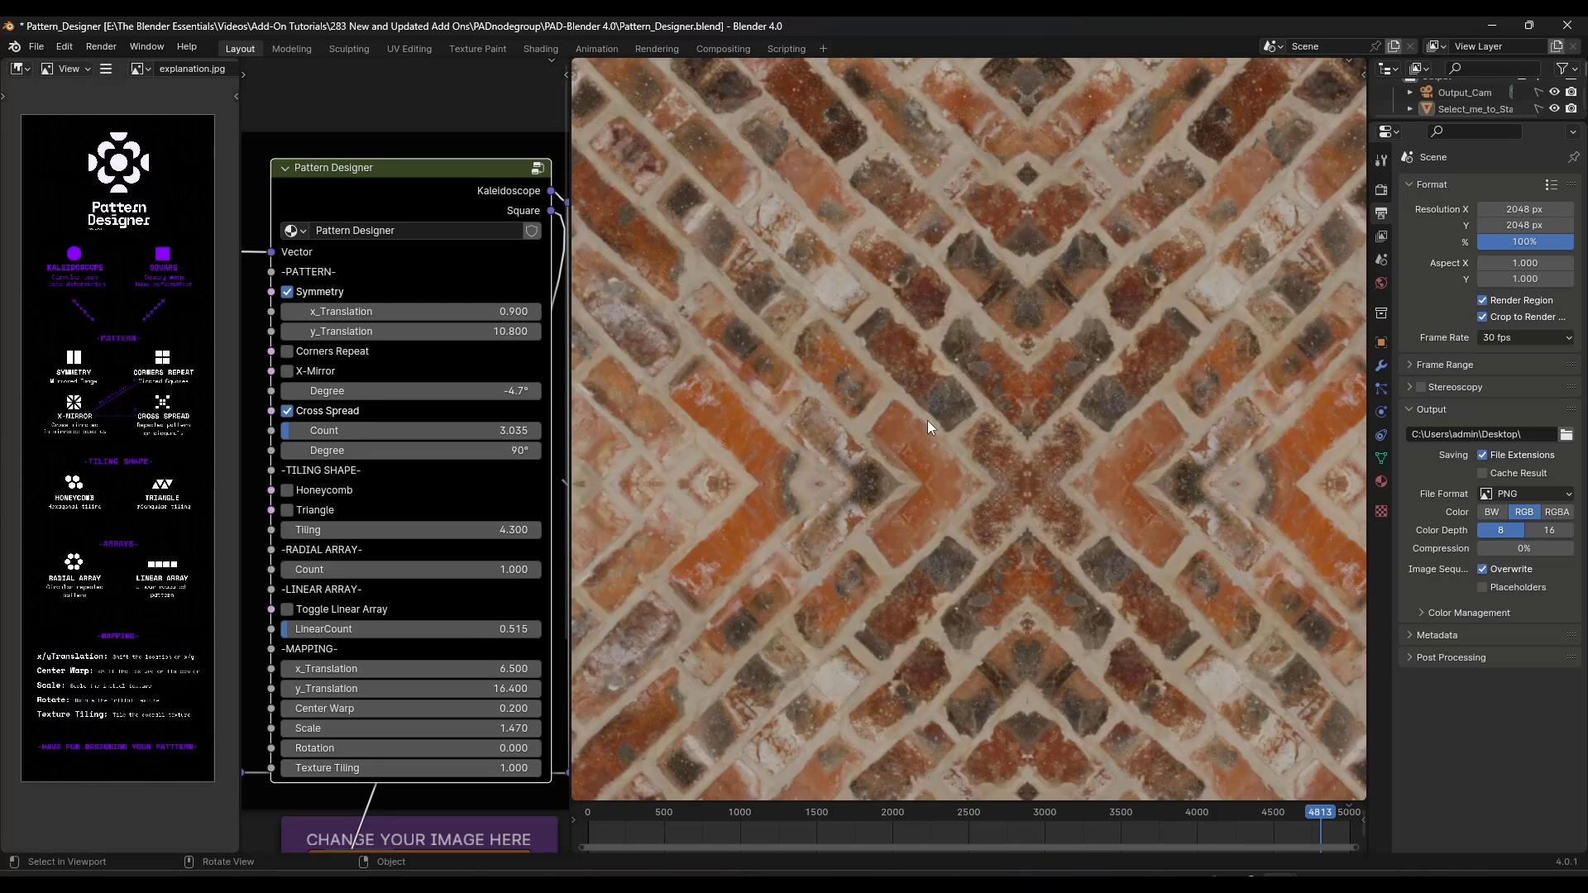
Step: Raise the output resolution percentage above 100% and render the mirrored brick pattern
scroll(927, 473, down, 9)
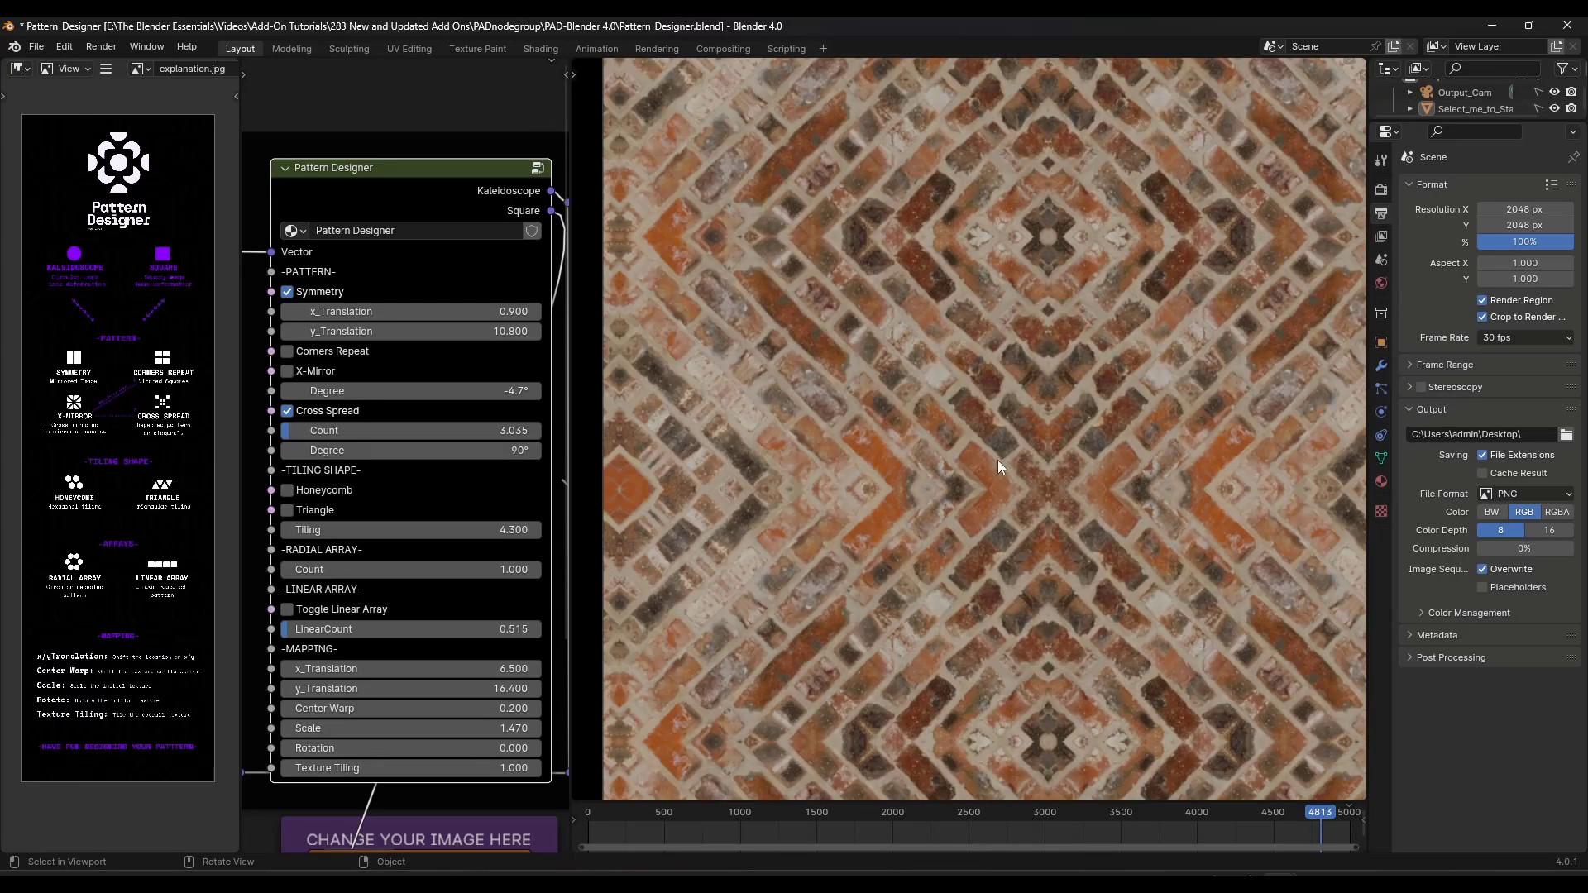
scroll(1080, 314, down, 1)
scroll(1096, 507, up, 1)
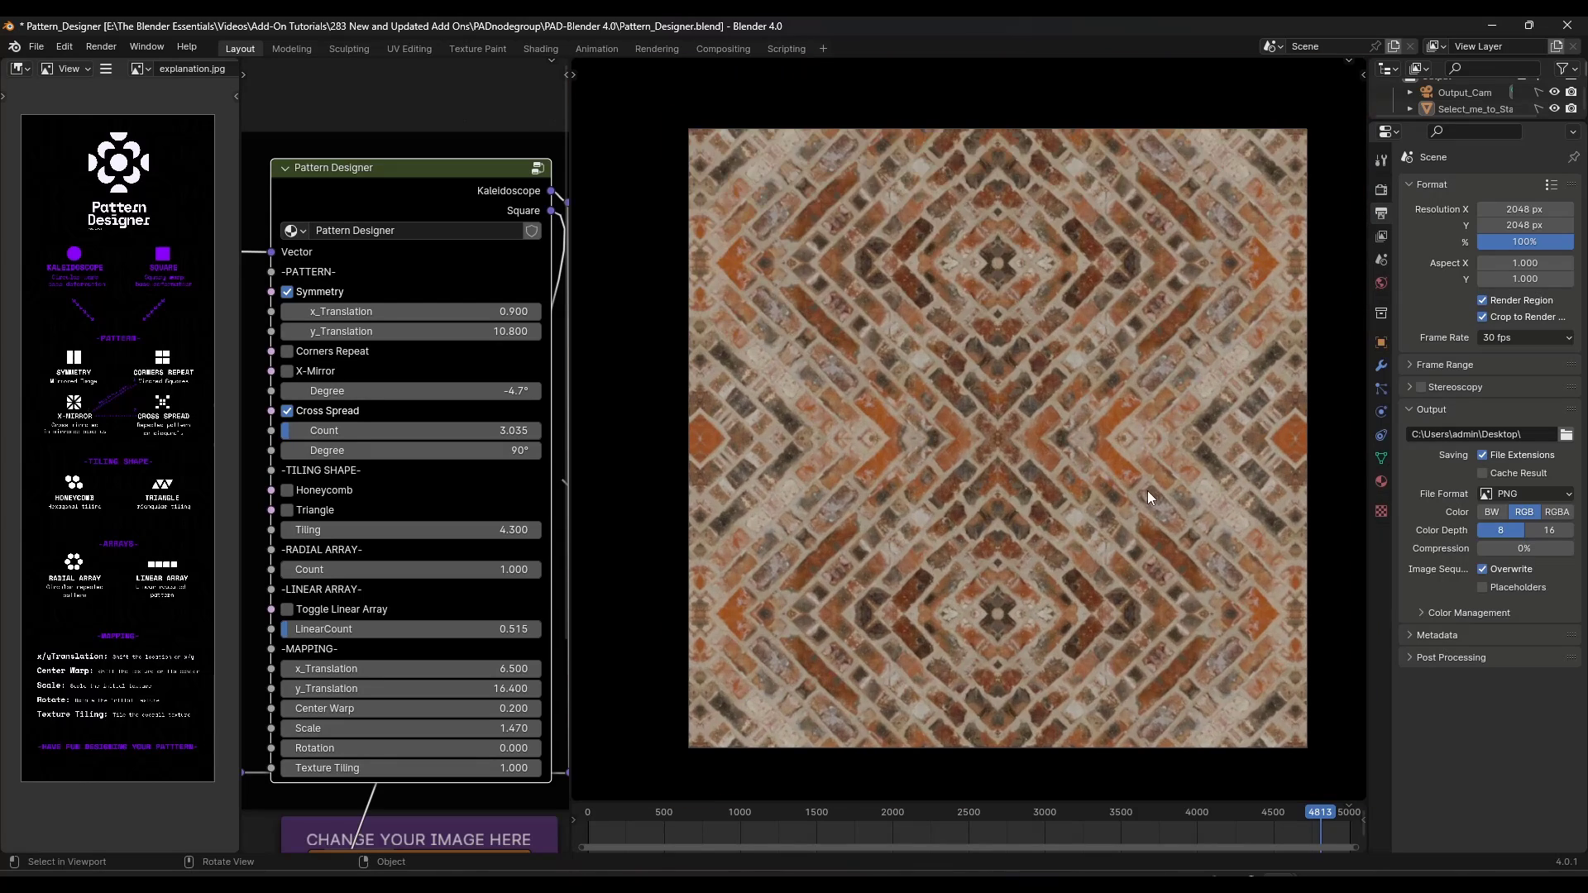
scroll(1146, 492, up, 1)
scroll(1100, 390, down, 1)
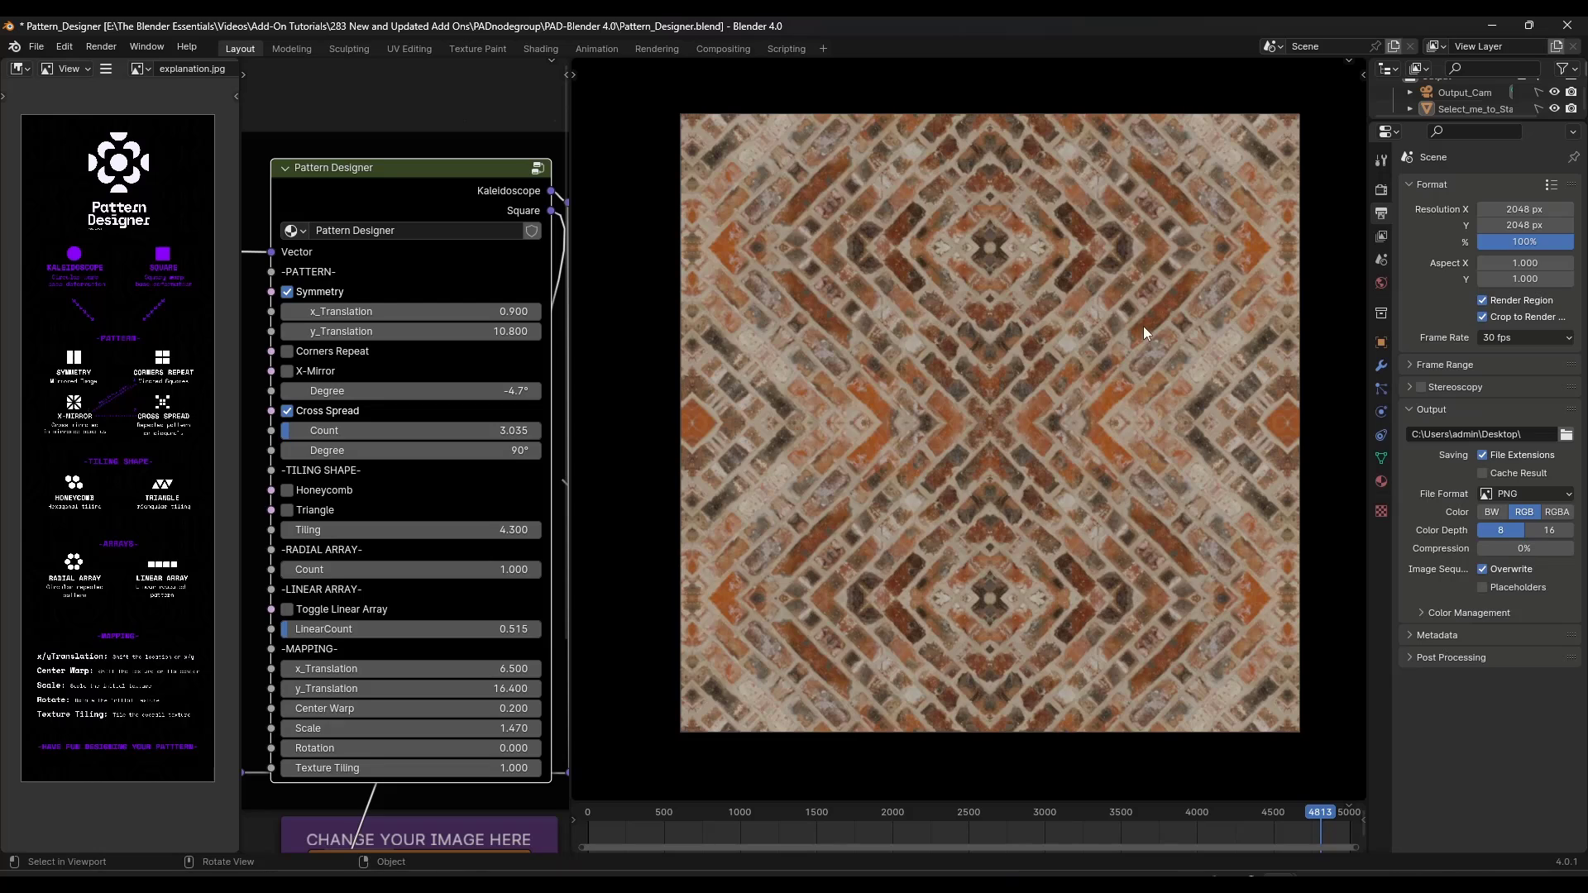
click(1506, 241)
text(2)
key(F12)
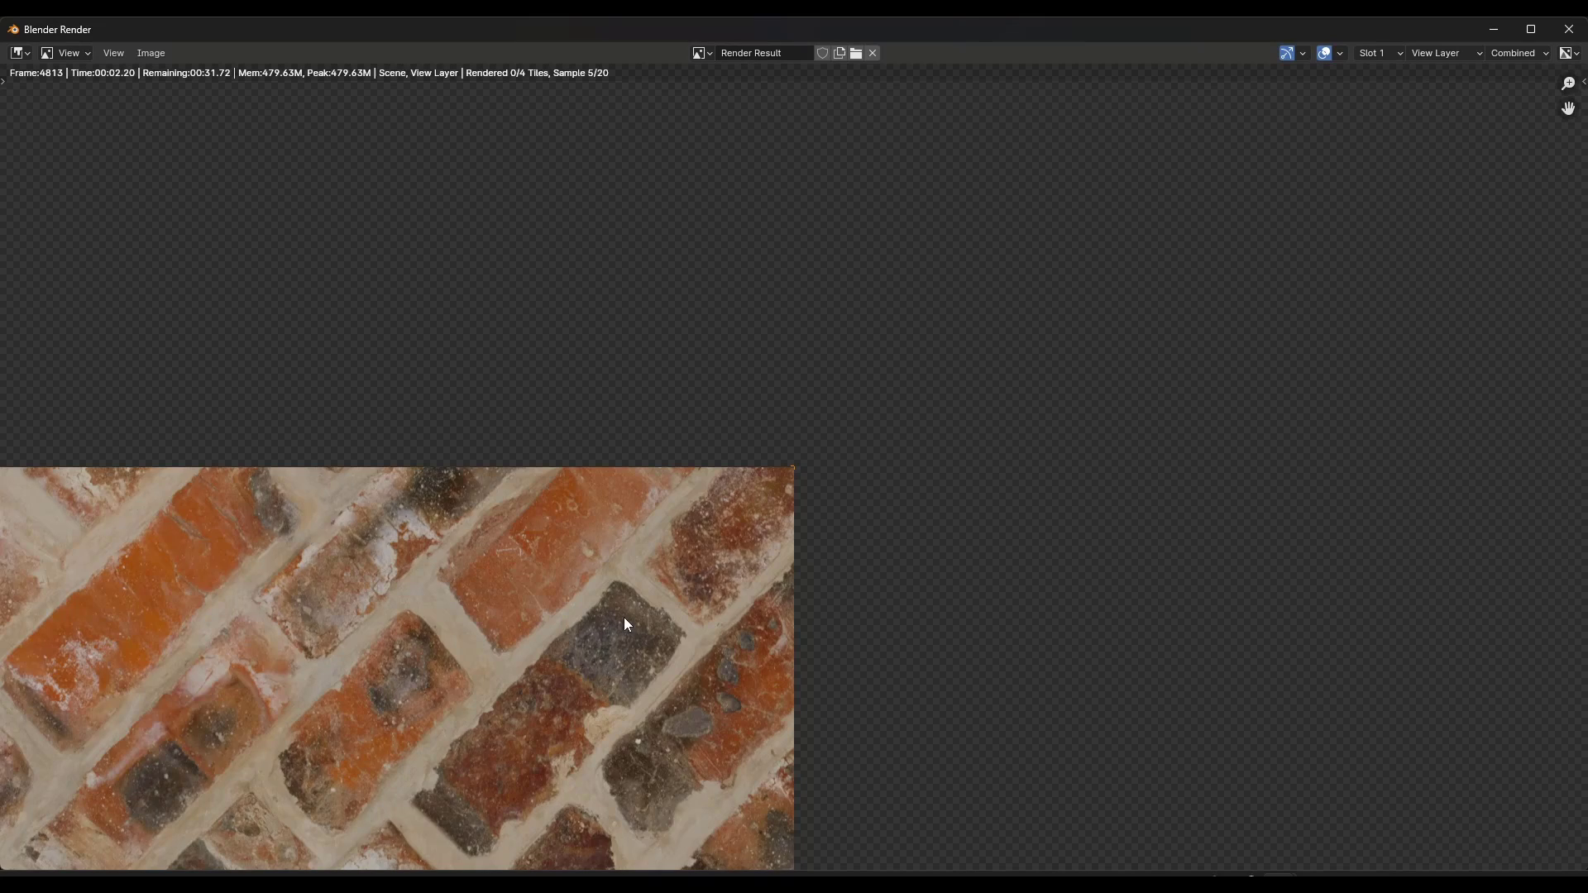
Step: Examine the brick details and mirrored seams in the render, both up close and as a whole
scroll(625, 615, down, 6)
middle_drag(580, 669, 643, 581)
scroll(592, 597, down, 1)
scroll(568, 654, up, 8)
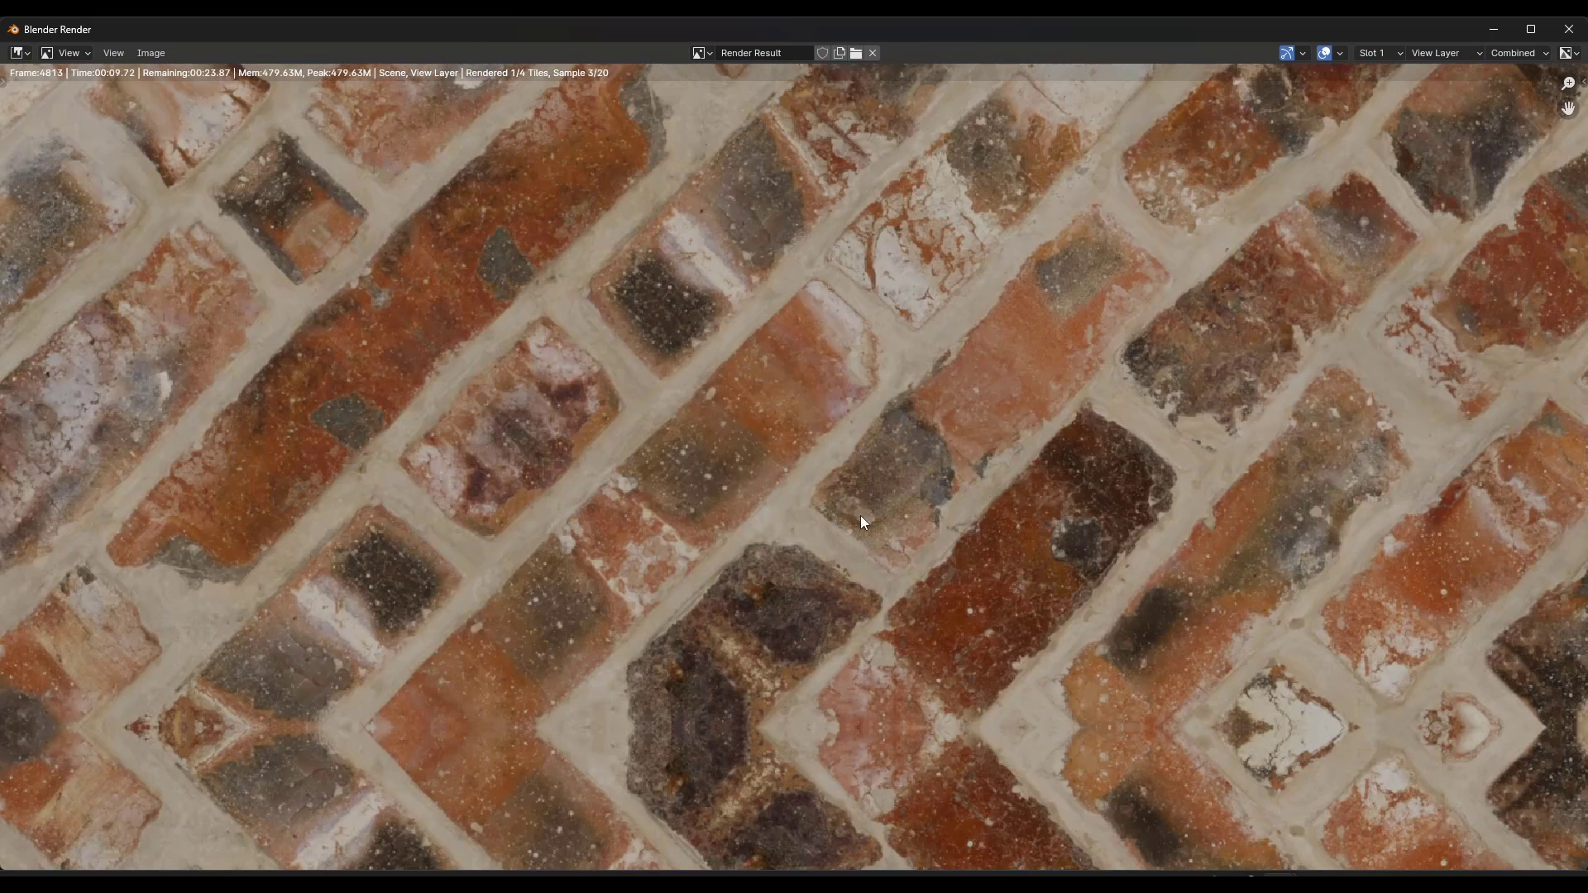
scroll(764, 468, down, 8)
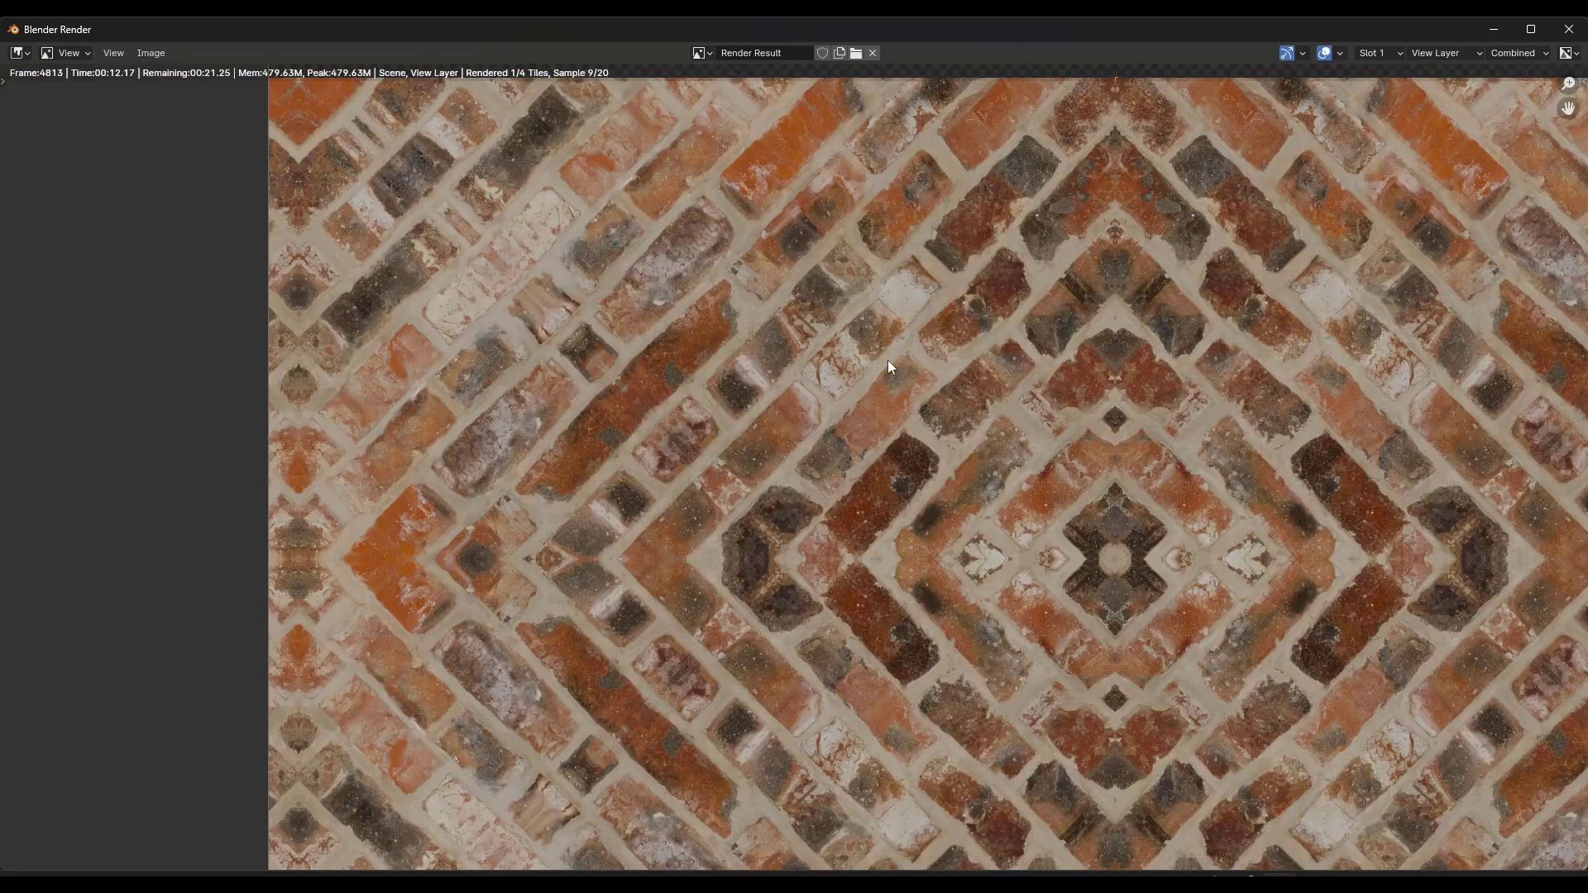
scroll(1187, 603, up, 6)
scroll(1122, 598, up, 1)
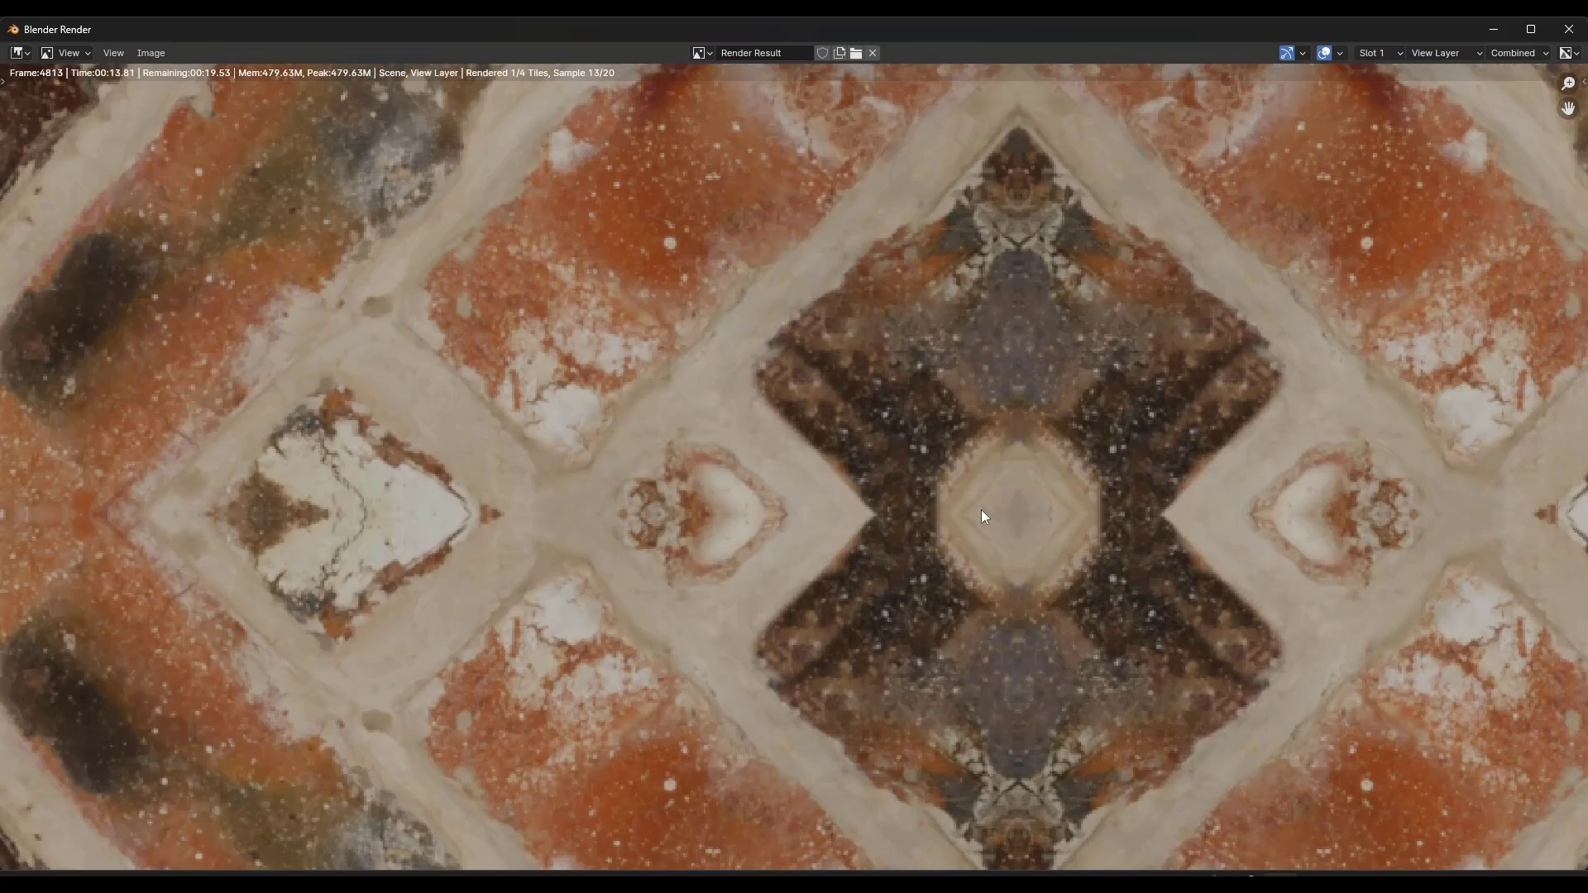
scroll(1029, 512, down, 10)
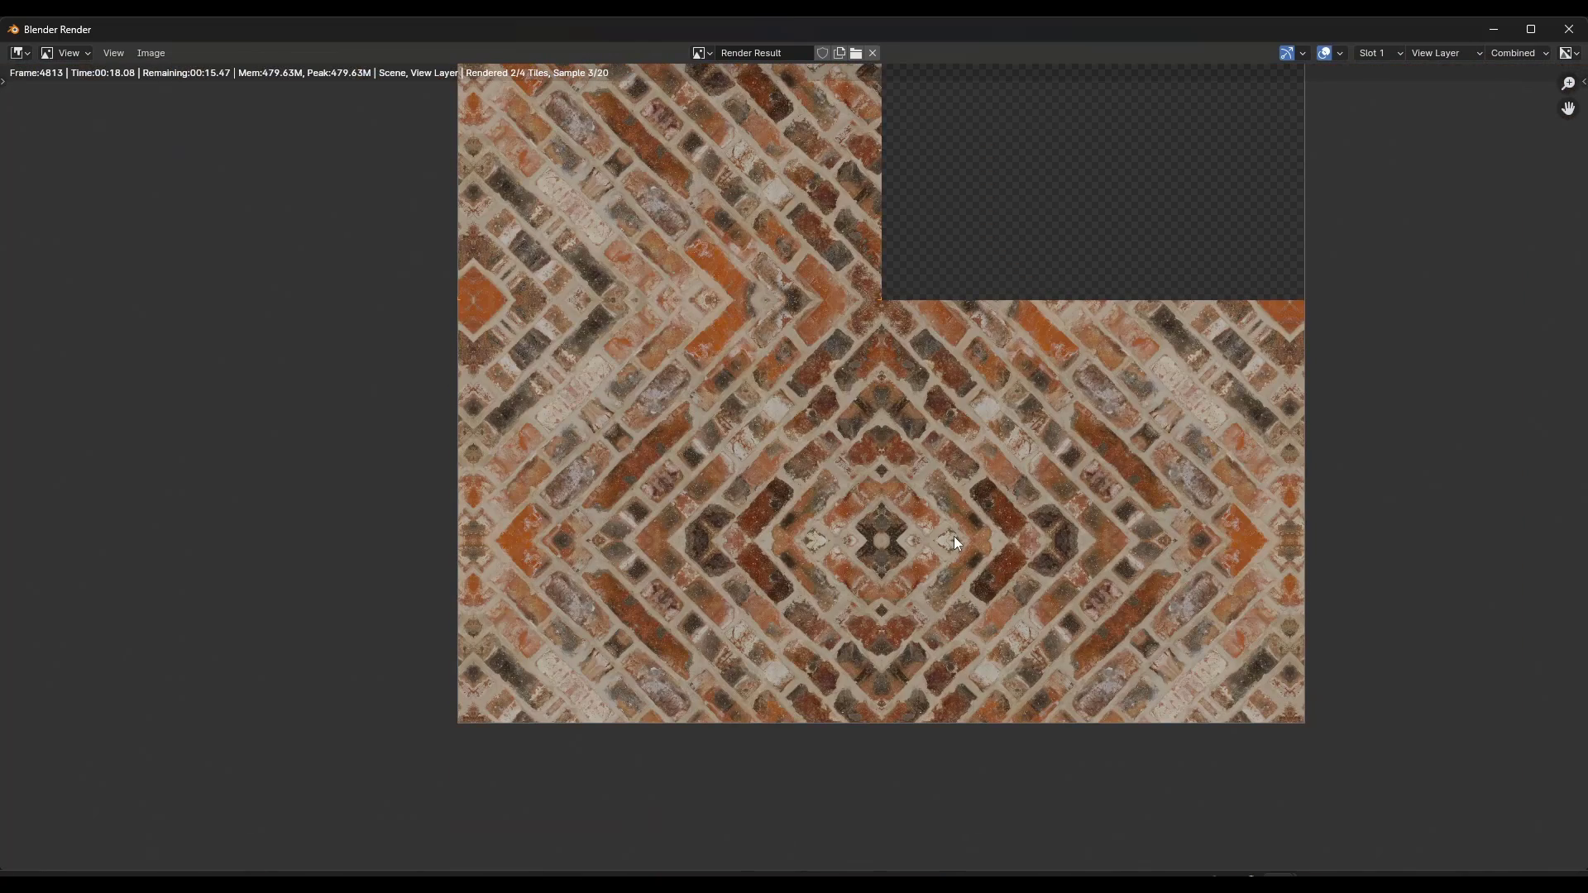
Step: Check the completed render of the brick pattern and save it as an image file
middle_drag(945, 476, 797, 598)
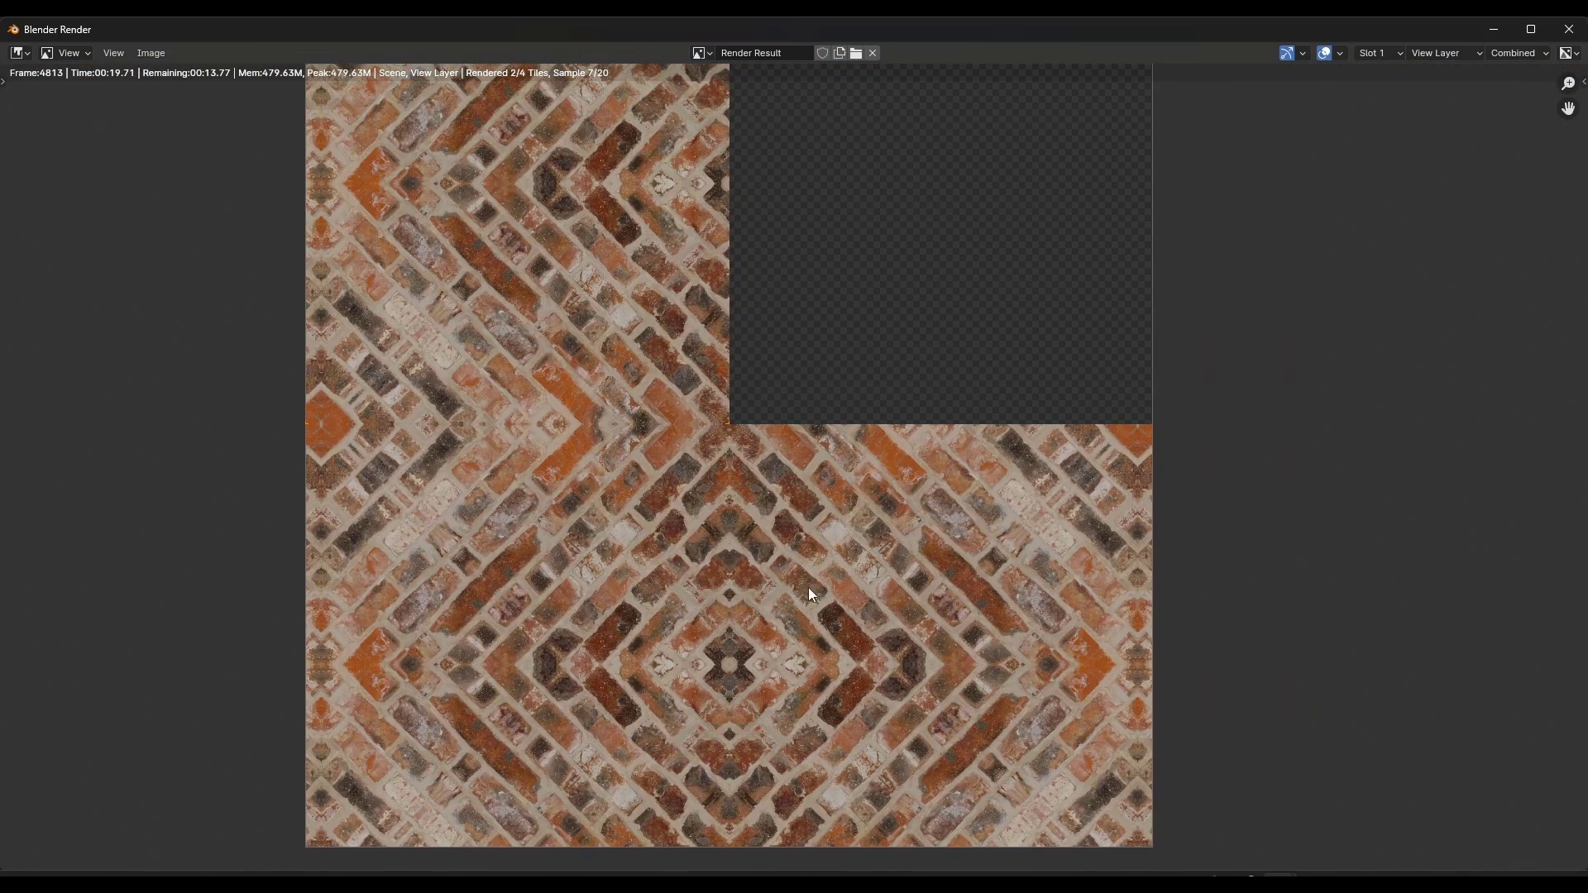
middle_drag(812, 528, 802, 539)
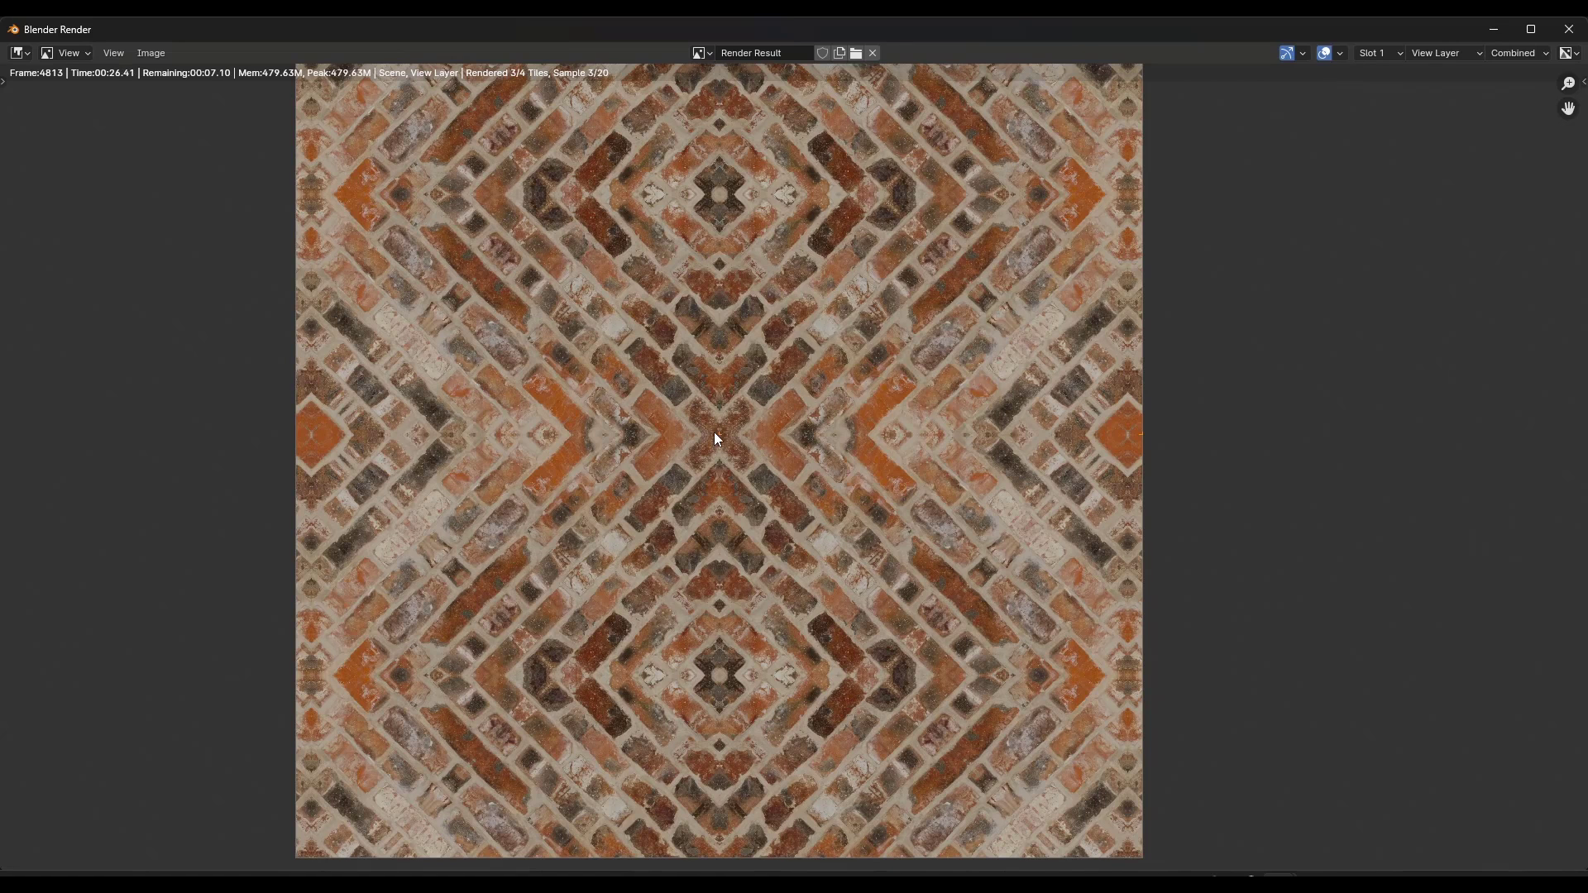
middle_drag(713, 405, 751, 419)
scroll(728, 416, down, 1)
scroll(702, 426, up, 1)
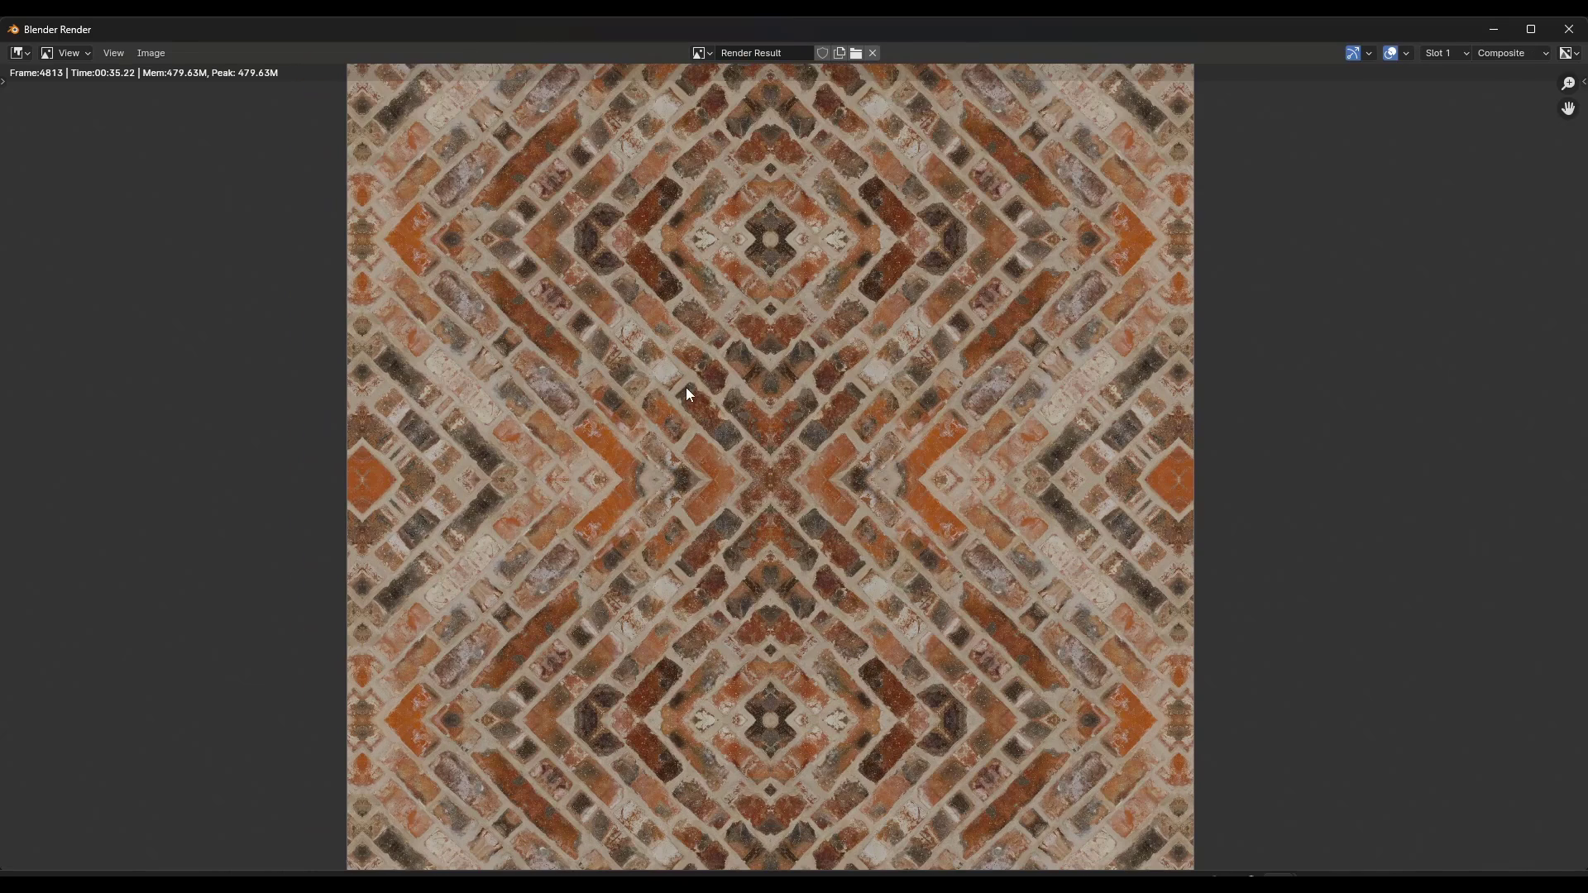
click(153, 53)
click(181, 189)
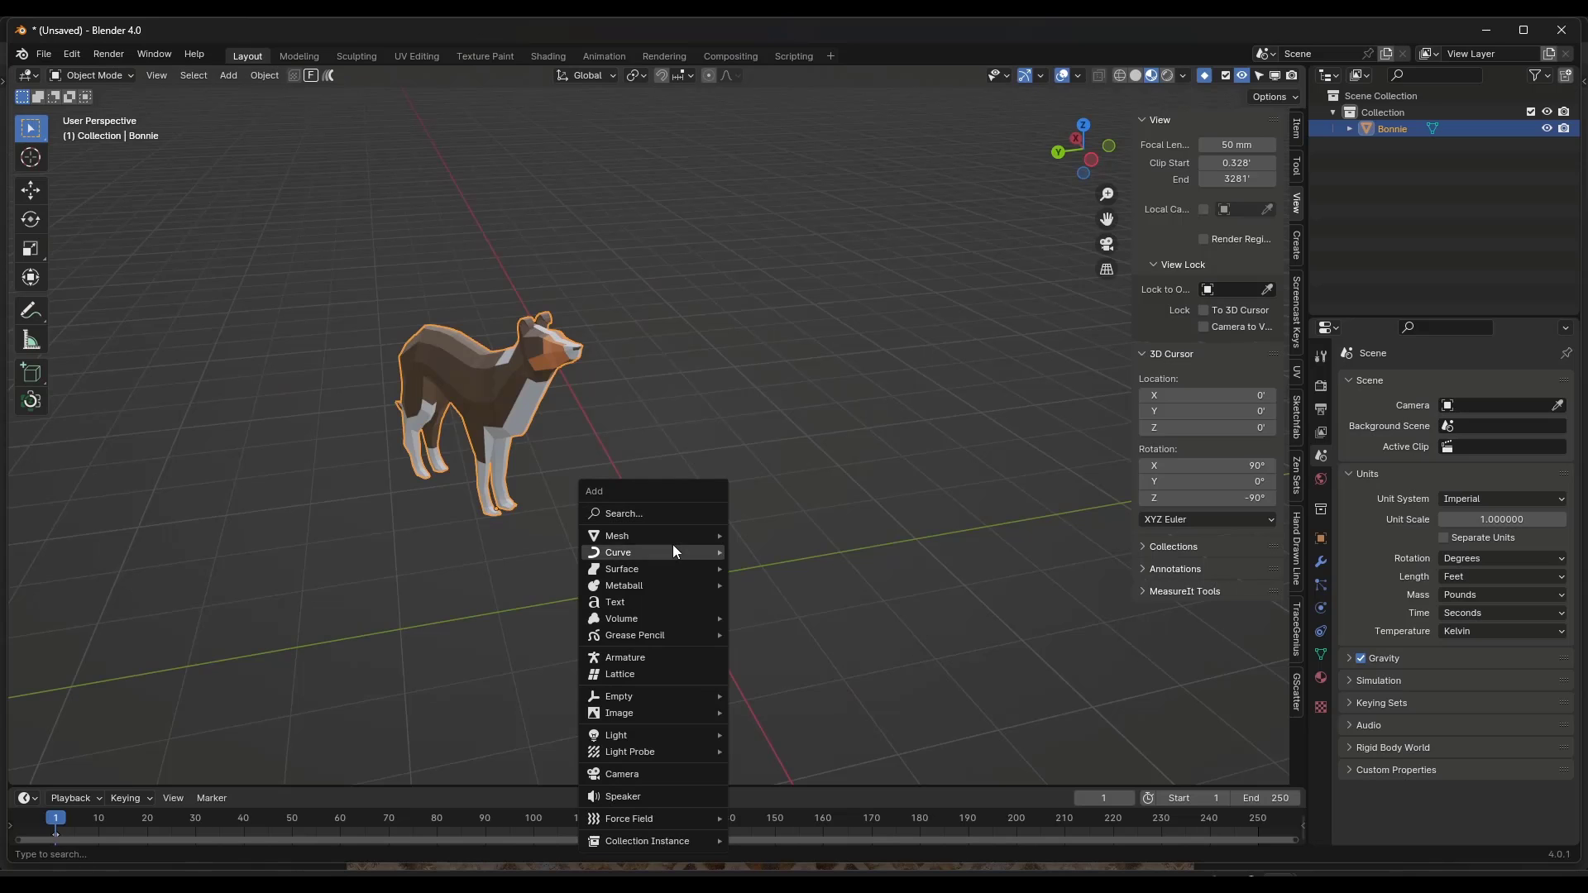
Step: In the scene with the dog model, add a plane at the world origin and scale it up about 4.1 times
mouse_move(672, 539)
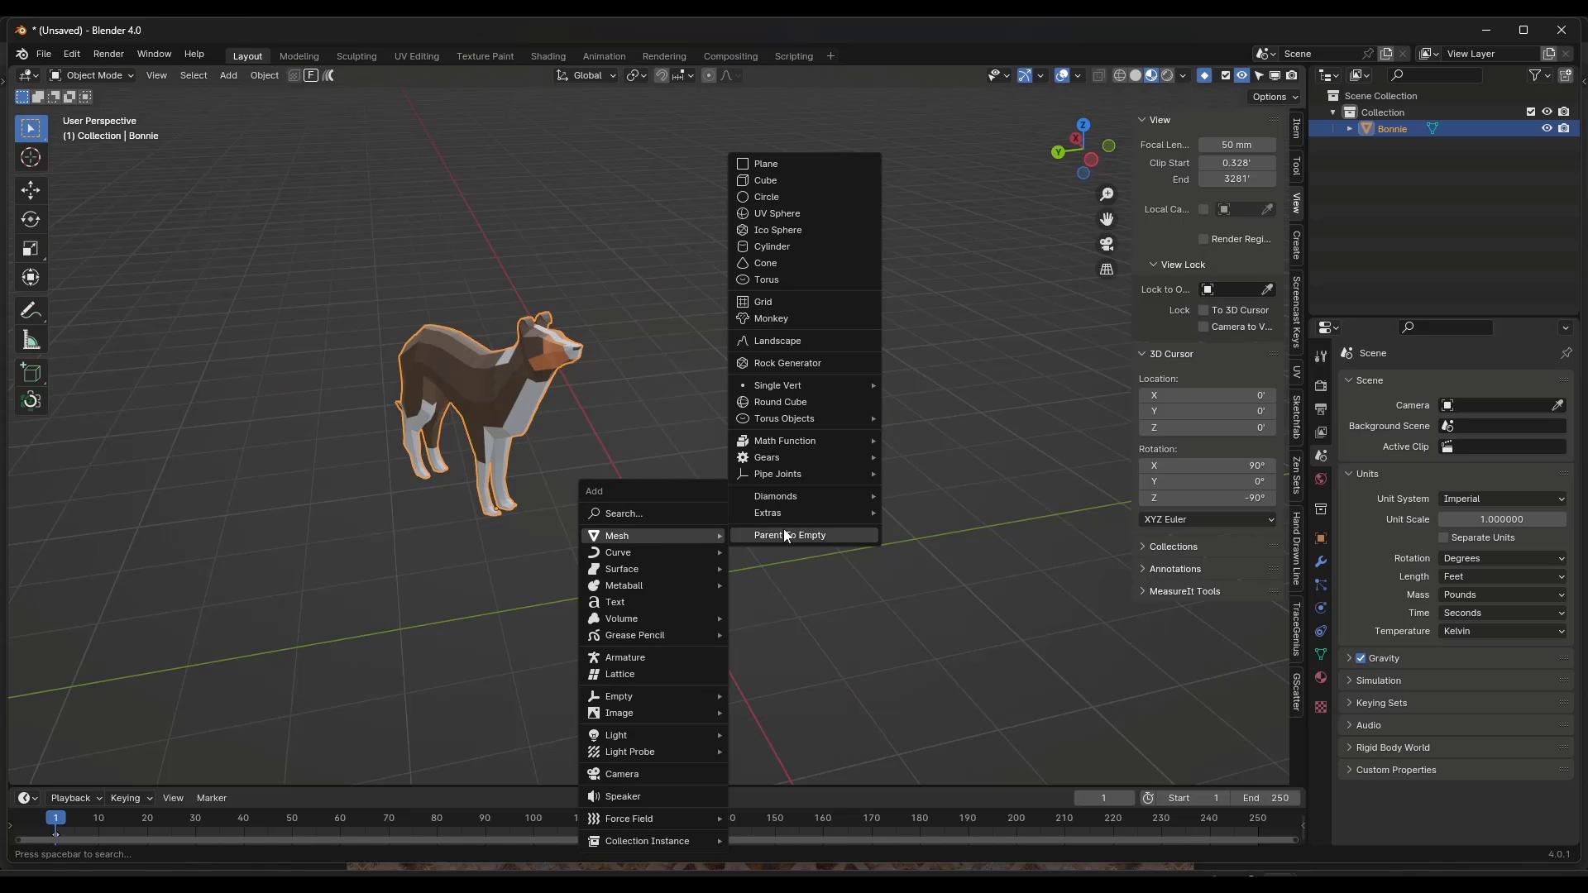
click(768, 171)
key(s)
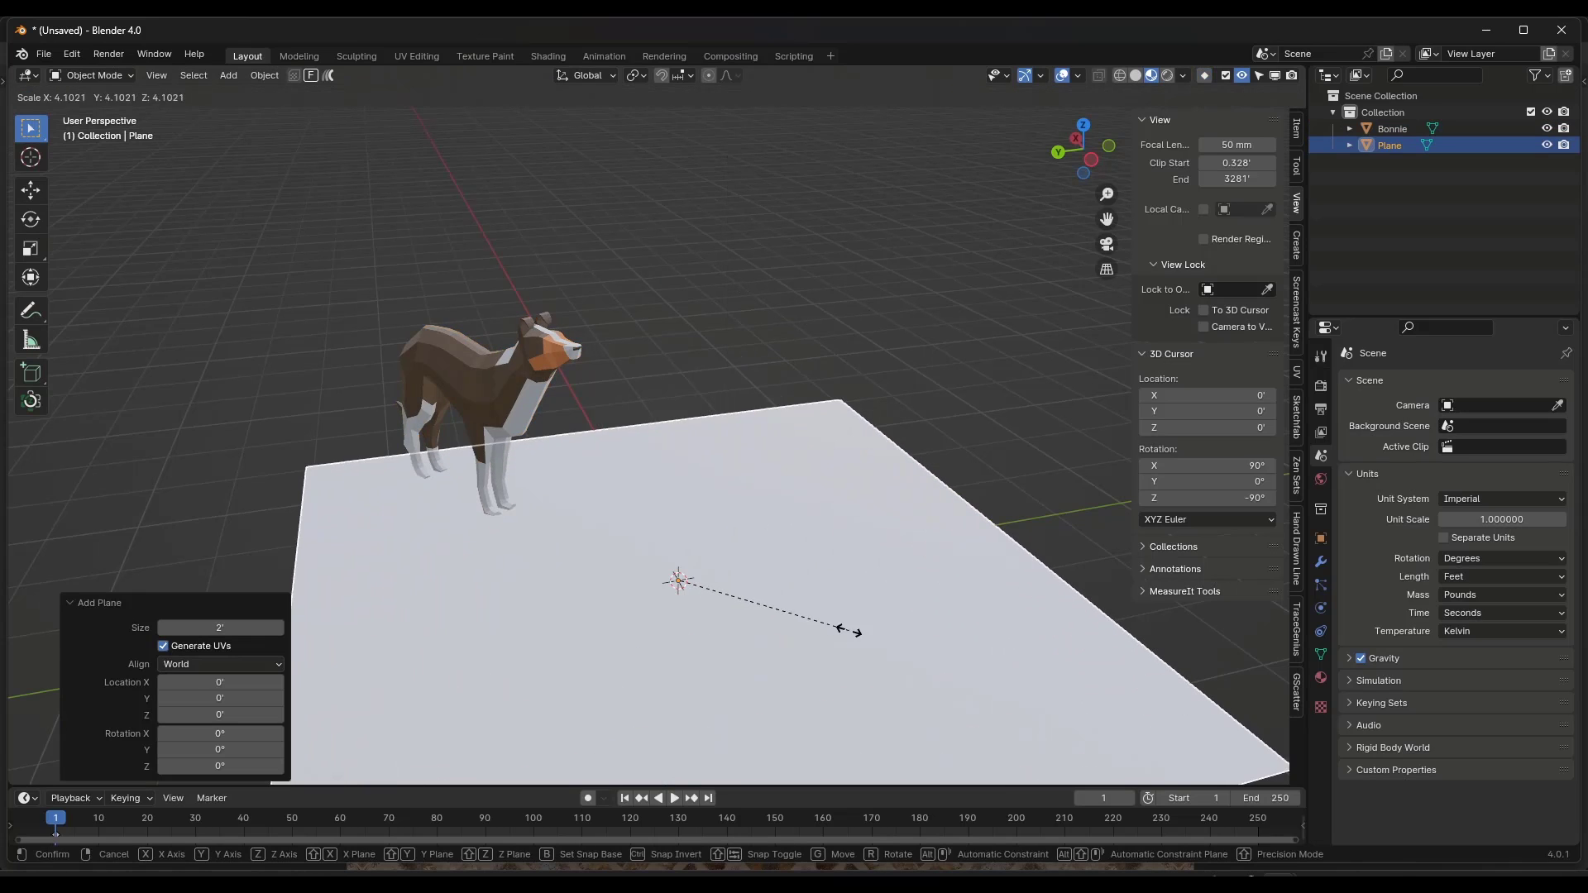
click(847, 632)
right_click(784, 562)
Step: Apply the rotation and scale of the enlarged plane under the dog
click(265, 78)
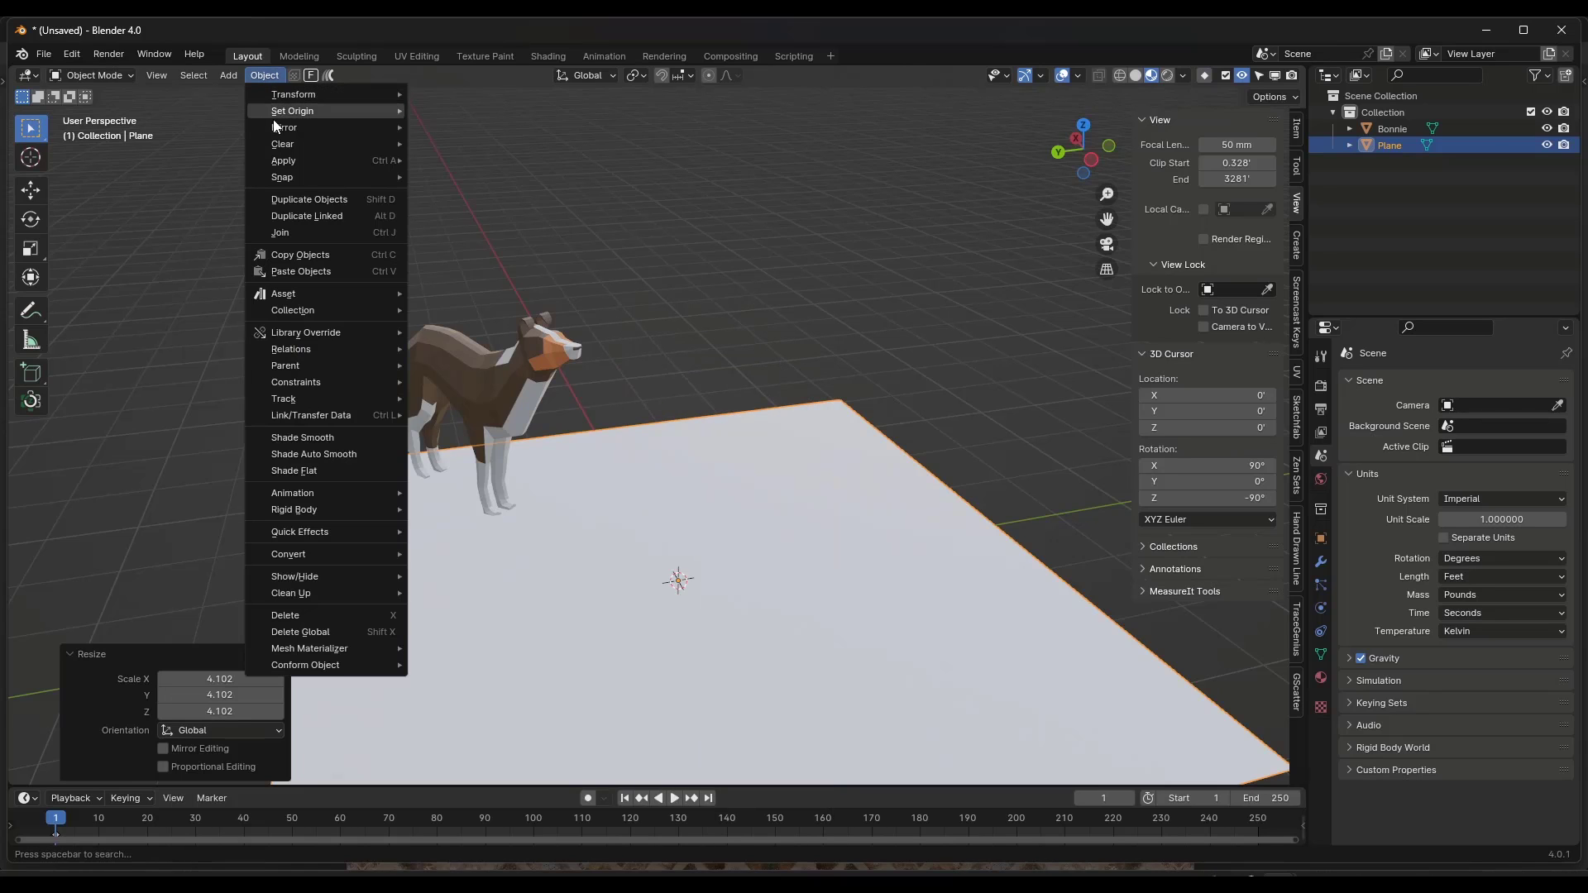
mouse_move(305, 160)
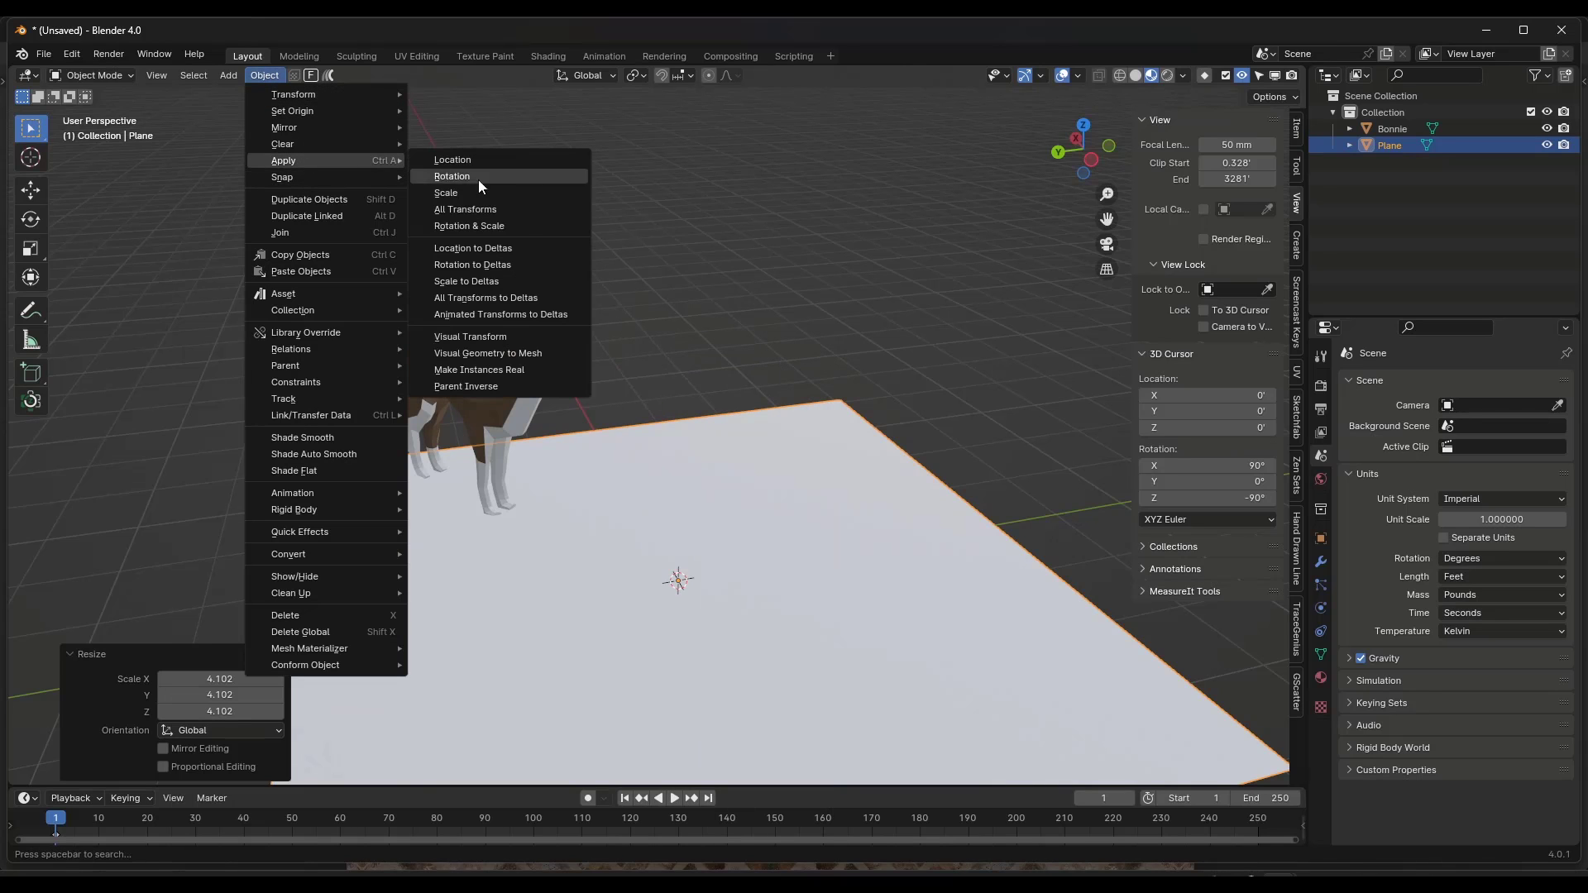
click(510, 227)
scroll(782, 313, down, 4)
scroll(798, 455, up, 4)
middle_drag(796, 490, 790, 399)
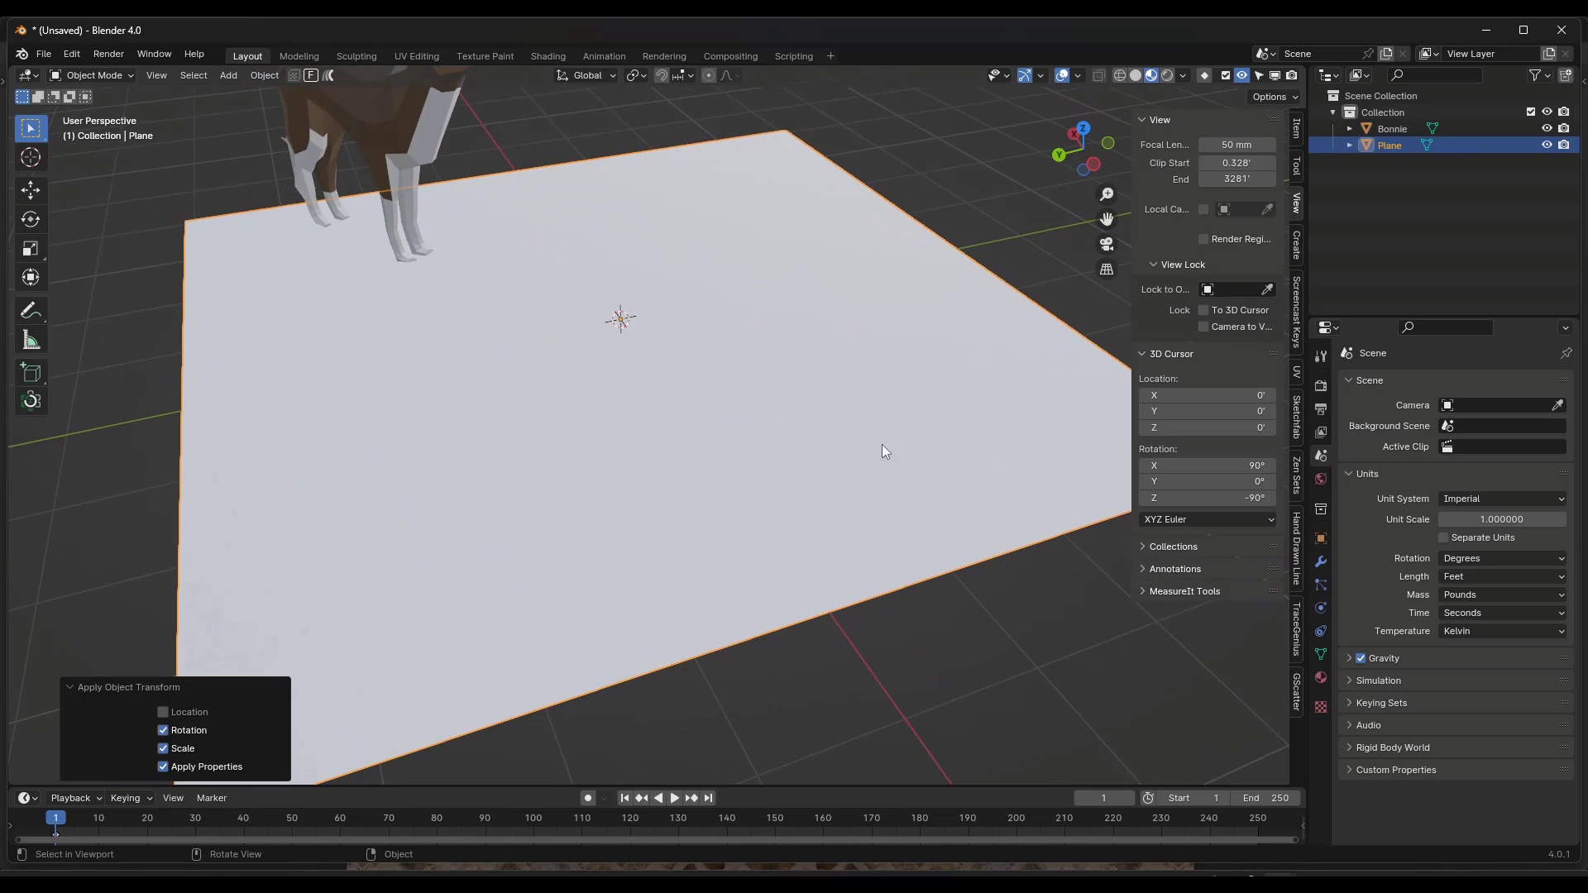
Step: Bring PADBrickeDiffuse.png into the plane's material as an image texture and connect its Color to the Principled BSDF's Base Color
click(549, 56)
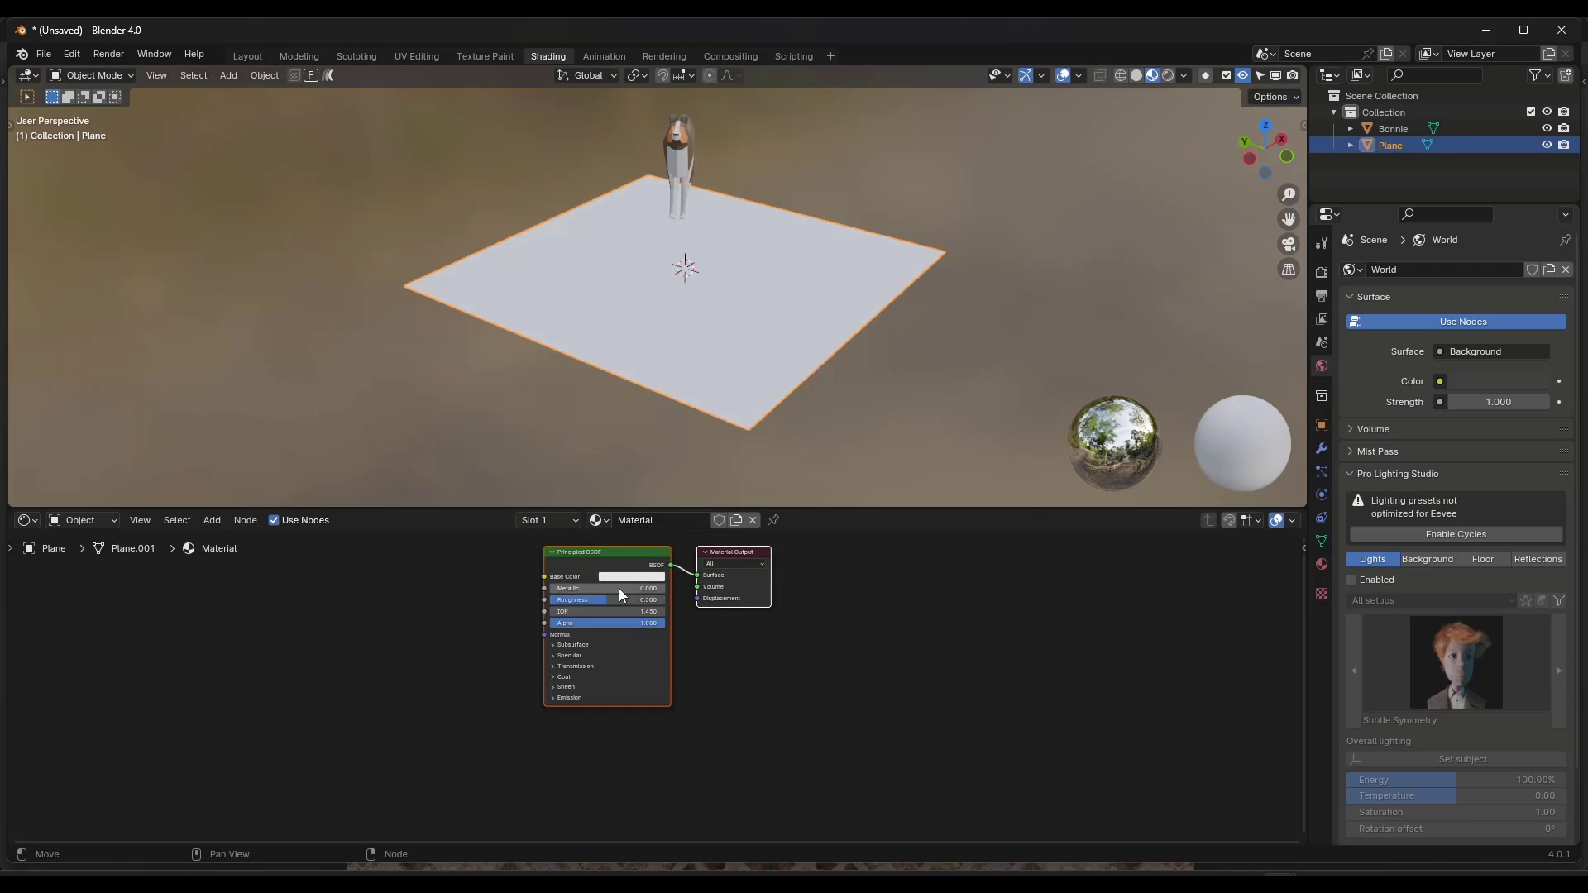
middle_drag(588, 564, 590, 588)
scroll(513, 610, up, 5)
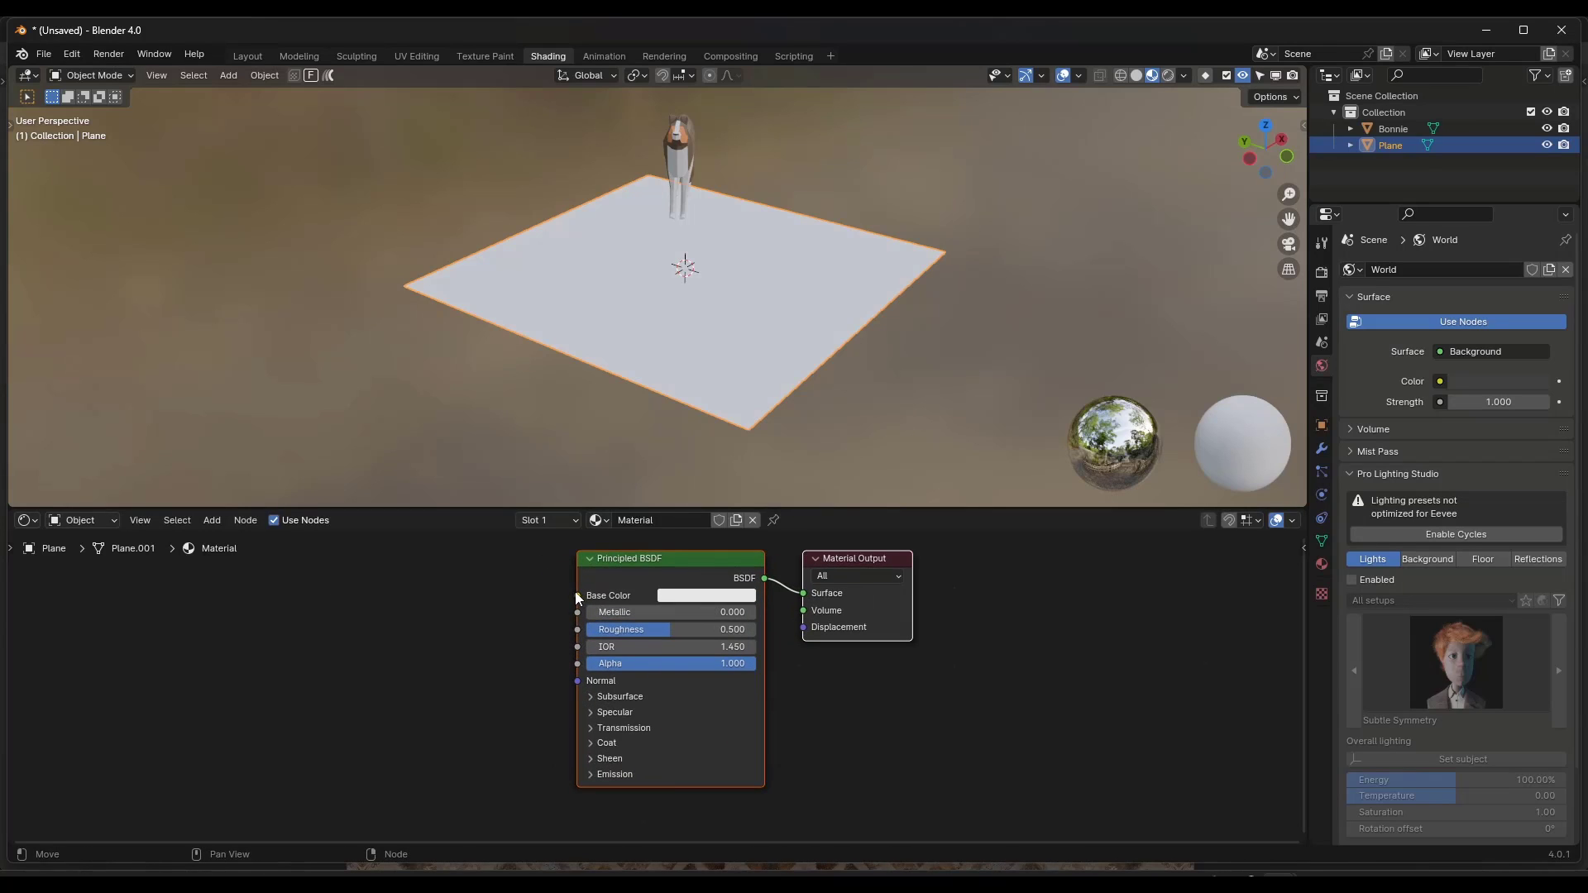
drag(577, 597, 365, 597)
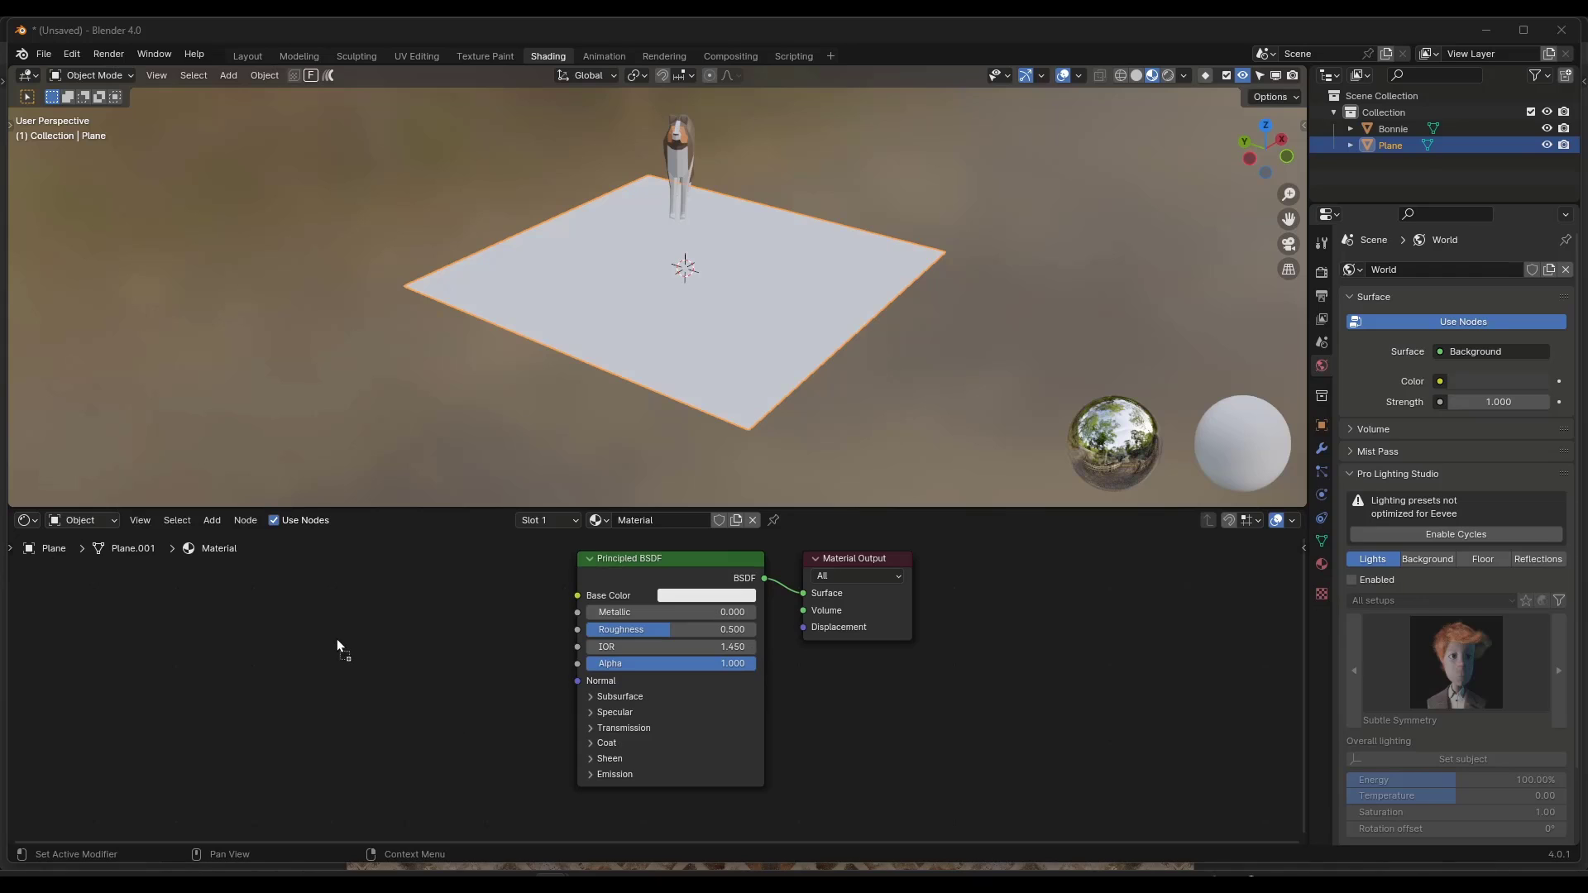
drag(334, 628, 256, 598)
drag(387, 619, 579, 597)
scroll(715, 265, up, 6)
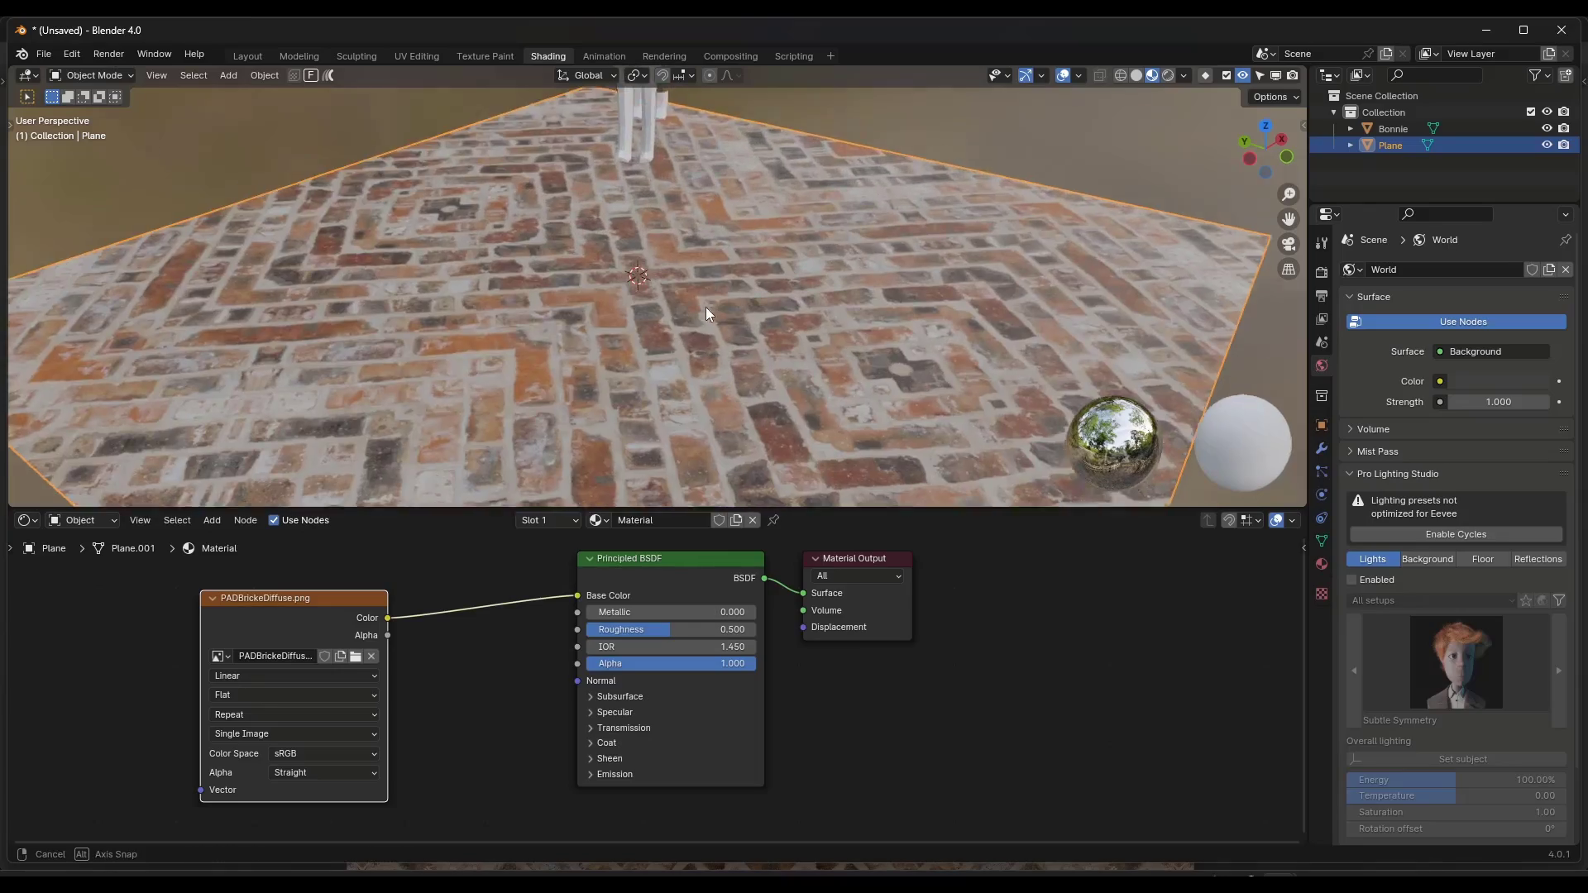
middle_drag(706, 306, 776, 276)
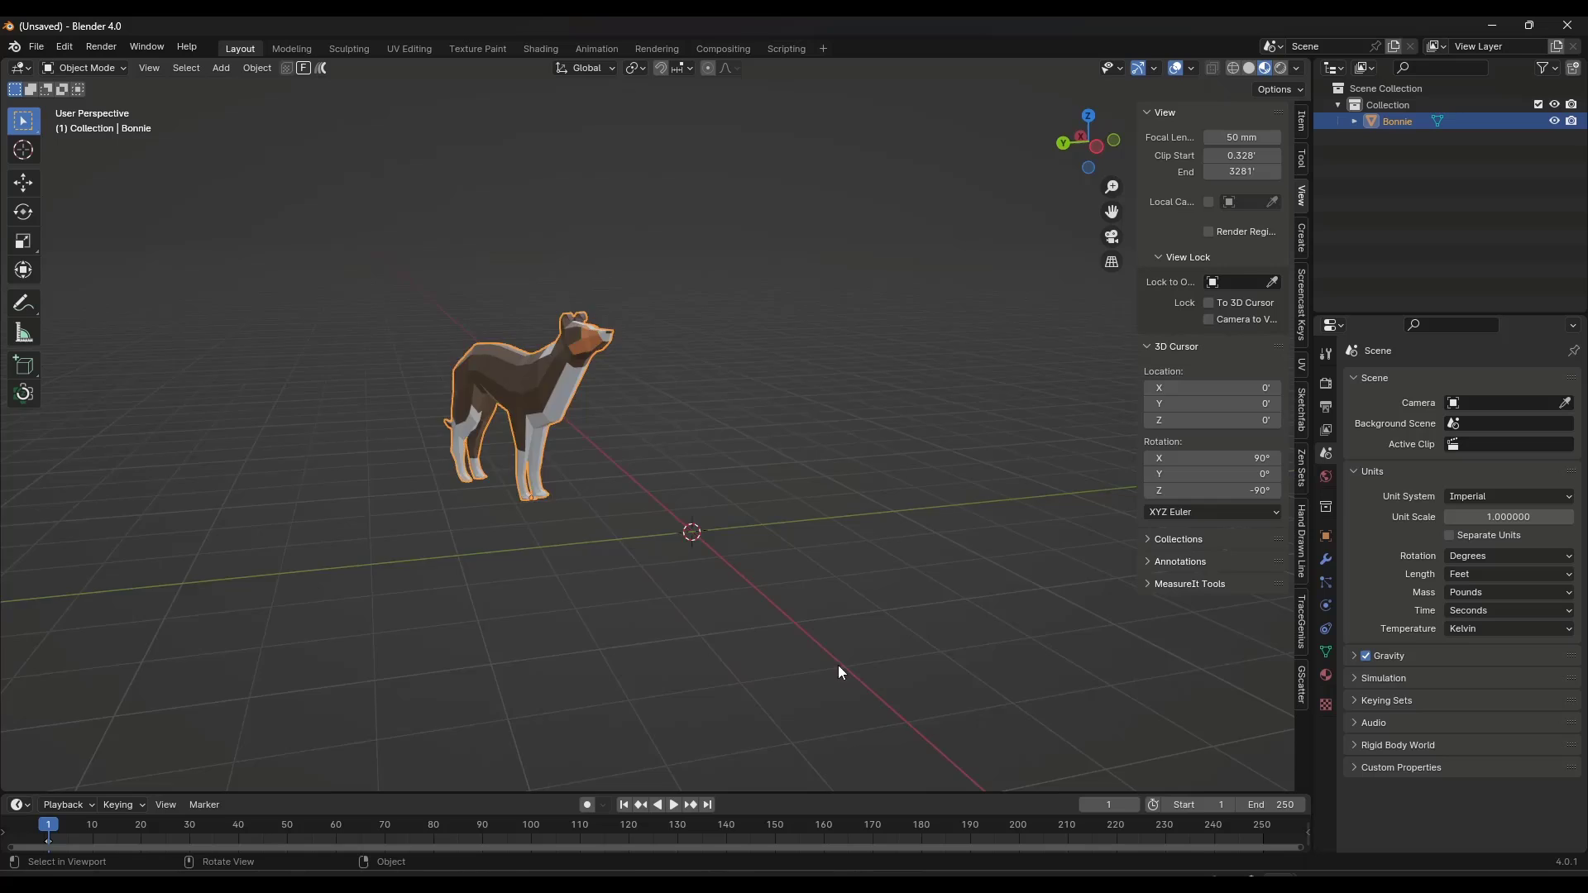
Step: In the scene containing only the dog model, enlarge the timeline area and change it to a Shader Editor
scroll(837, 665, up, 3)
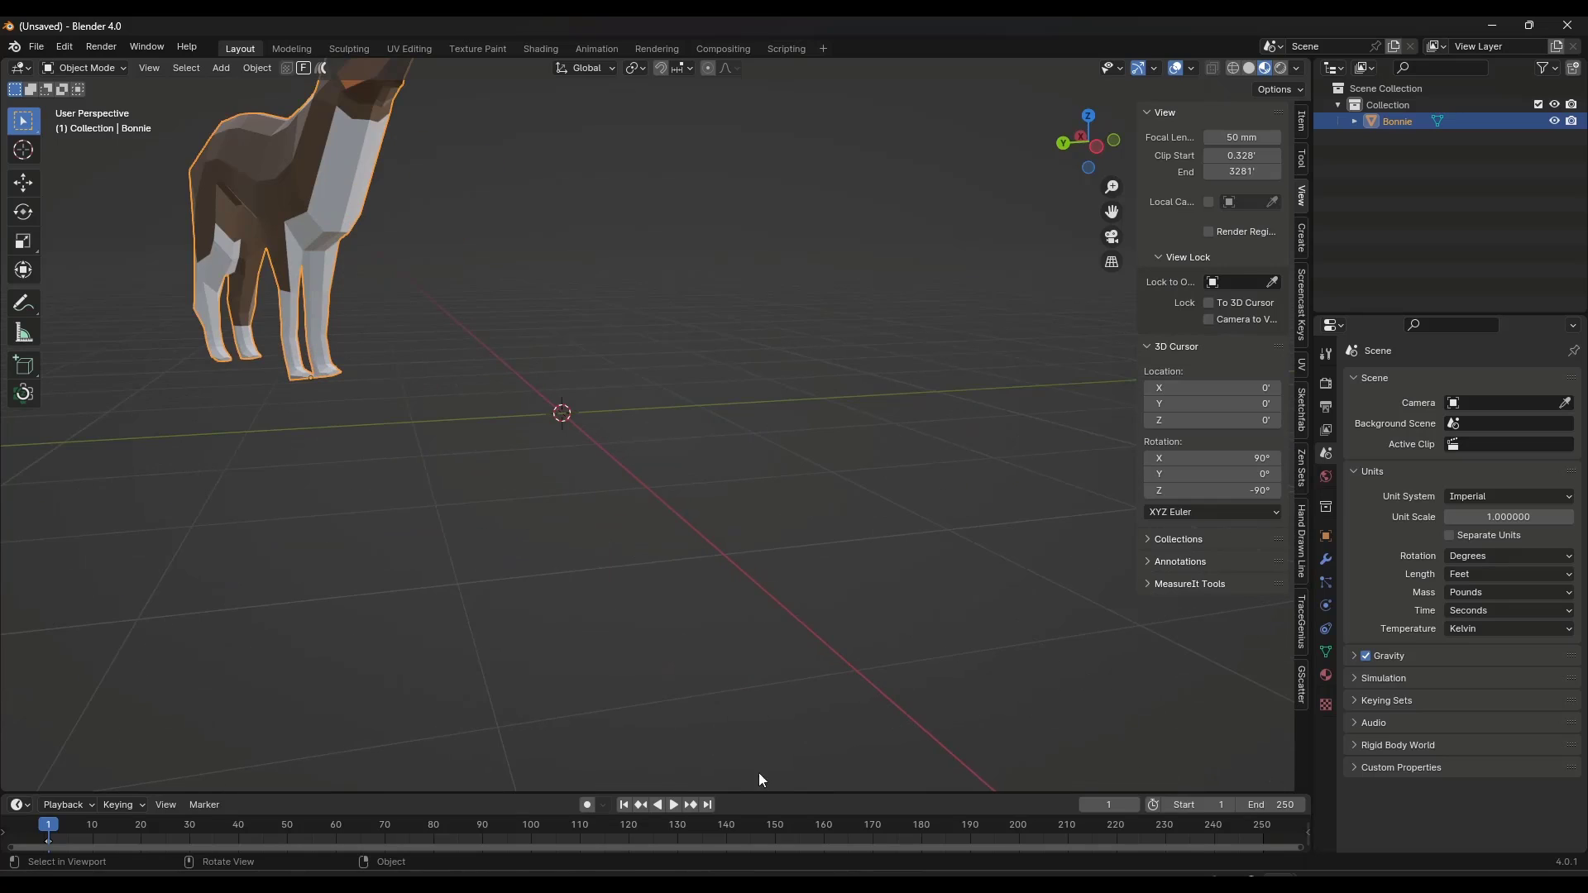
drag(767, 792, 760, 592)
scroll(561, 363, down, 2)
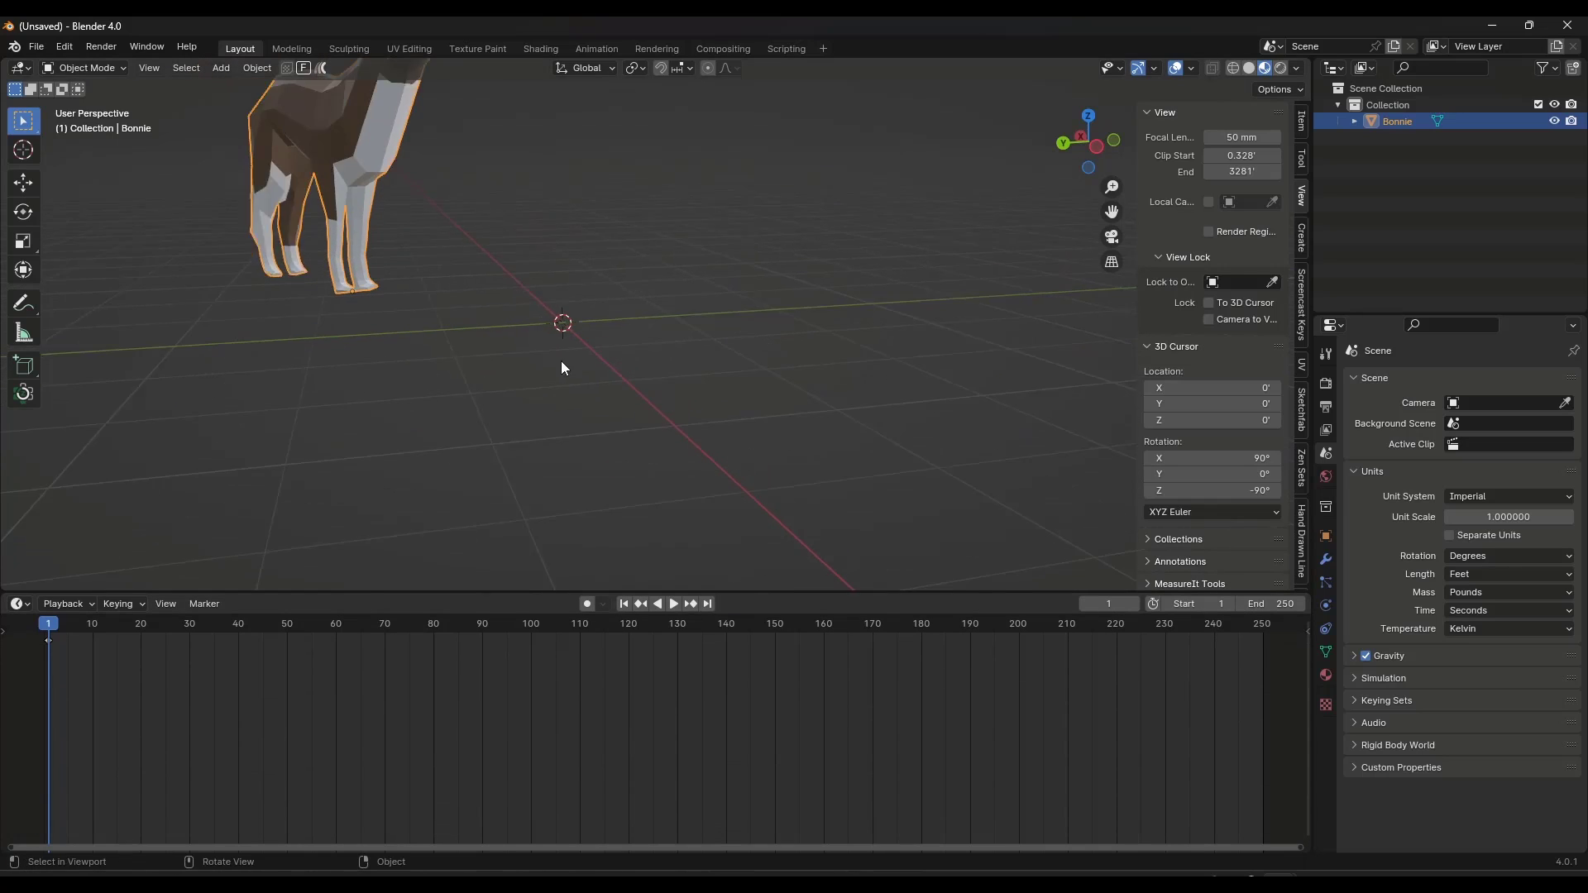
middle_drag(561, 363, 562, 380)
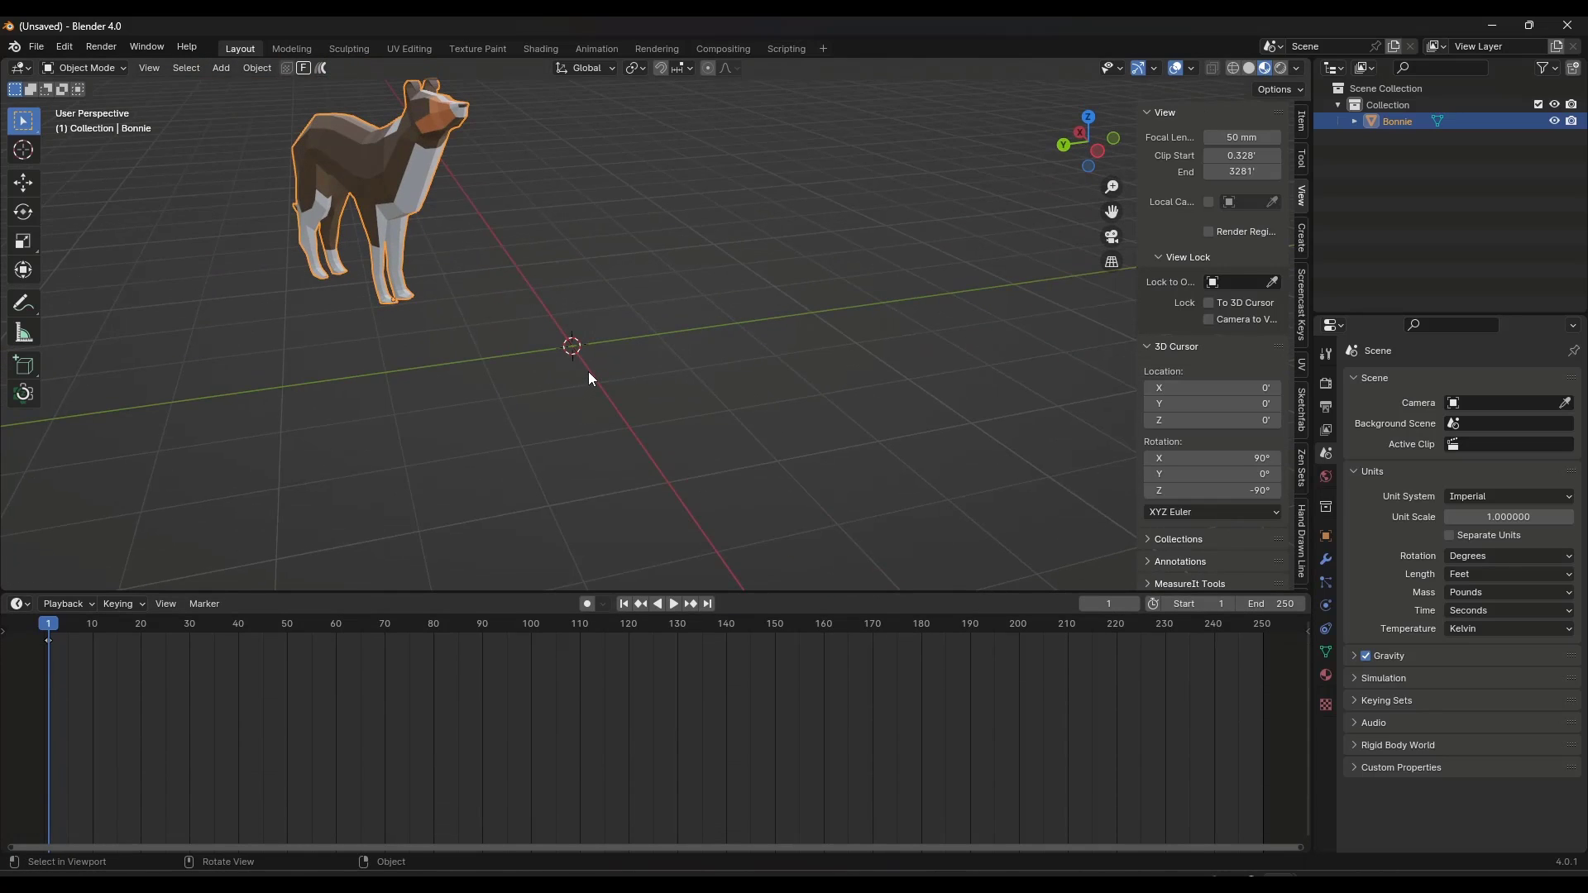
click(31, 603)
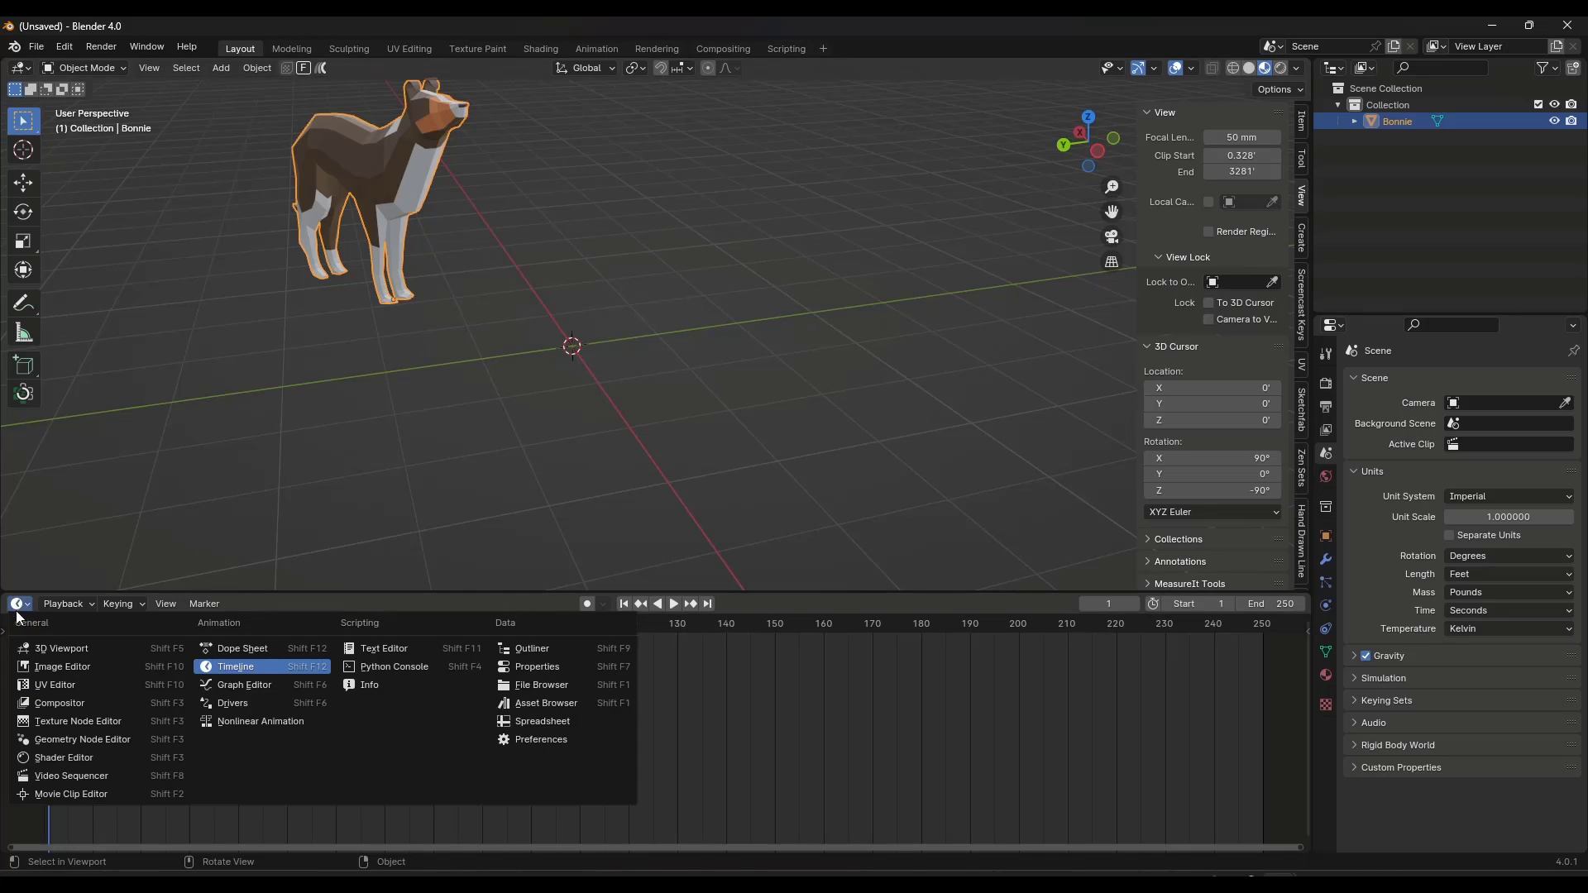
click(66, 756)
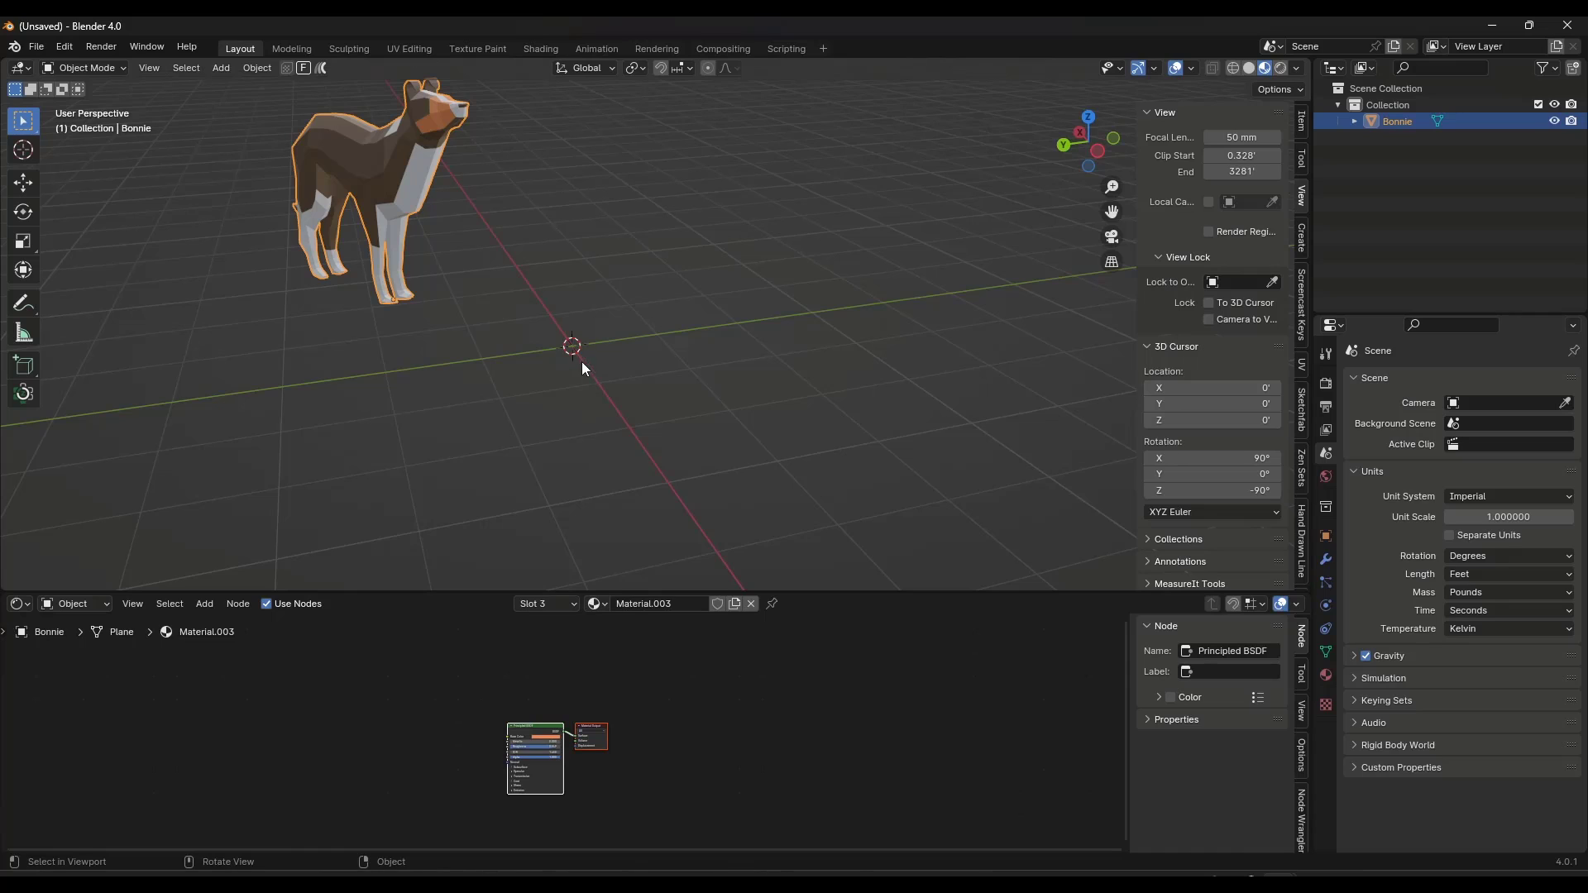
Step: Add a plane at the world origin beside the dog and scale it up about 5.03 times
key(shift+a)
mouse_move(572, 351)
click(667, 360)
key(s)
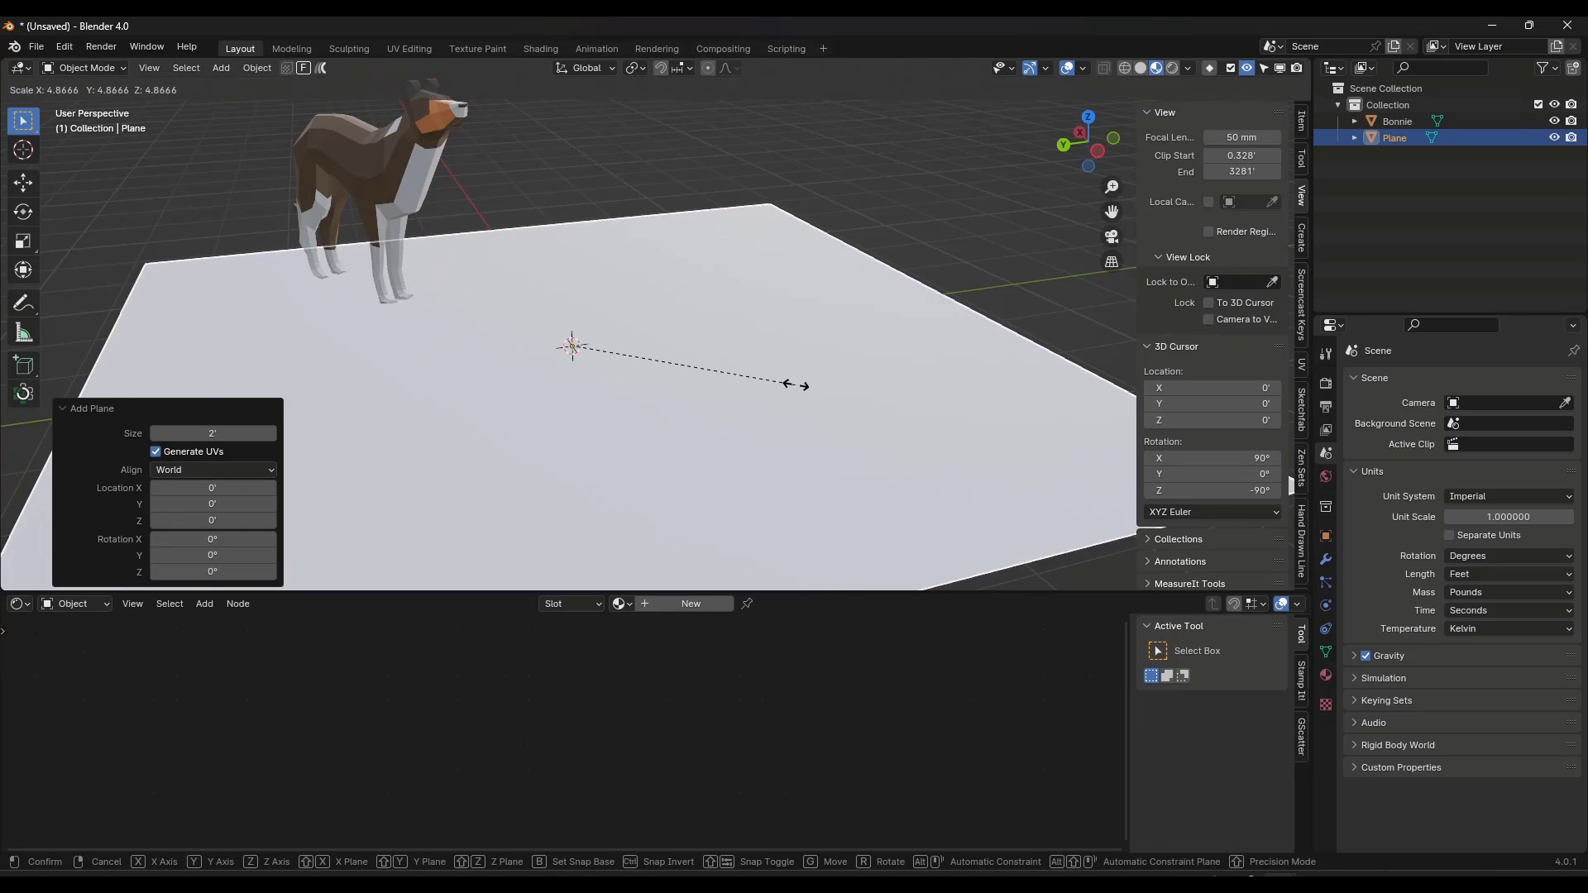
click(799, 386)
Step: Apply the new plane's rotation and scale
click(257, 68)
mouse_move(289, 153)
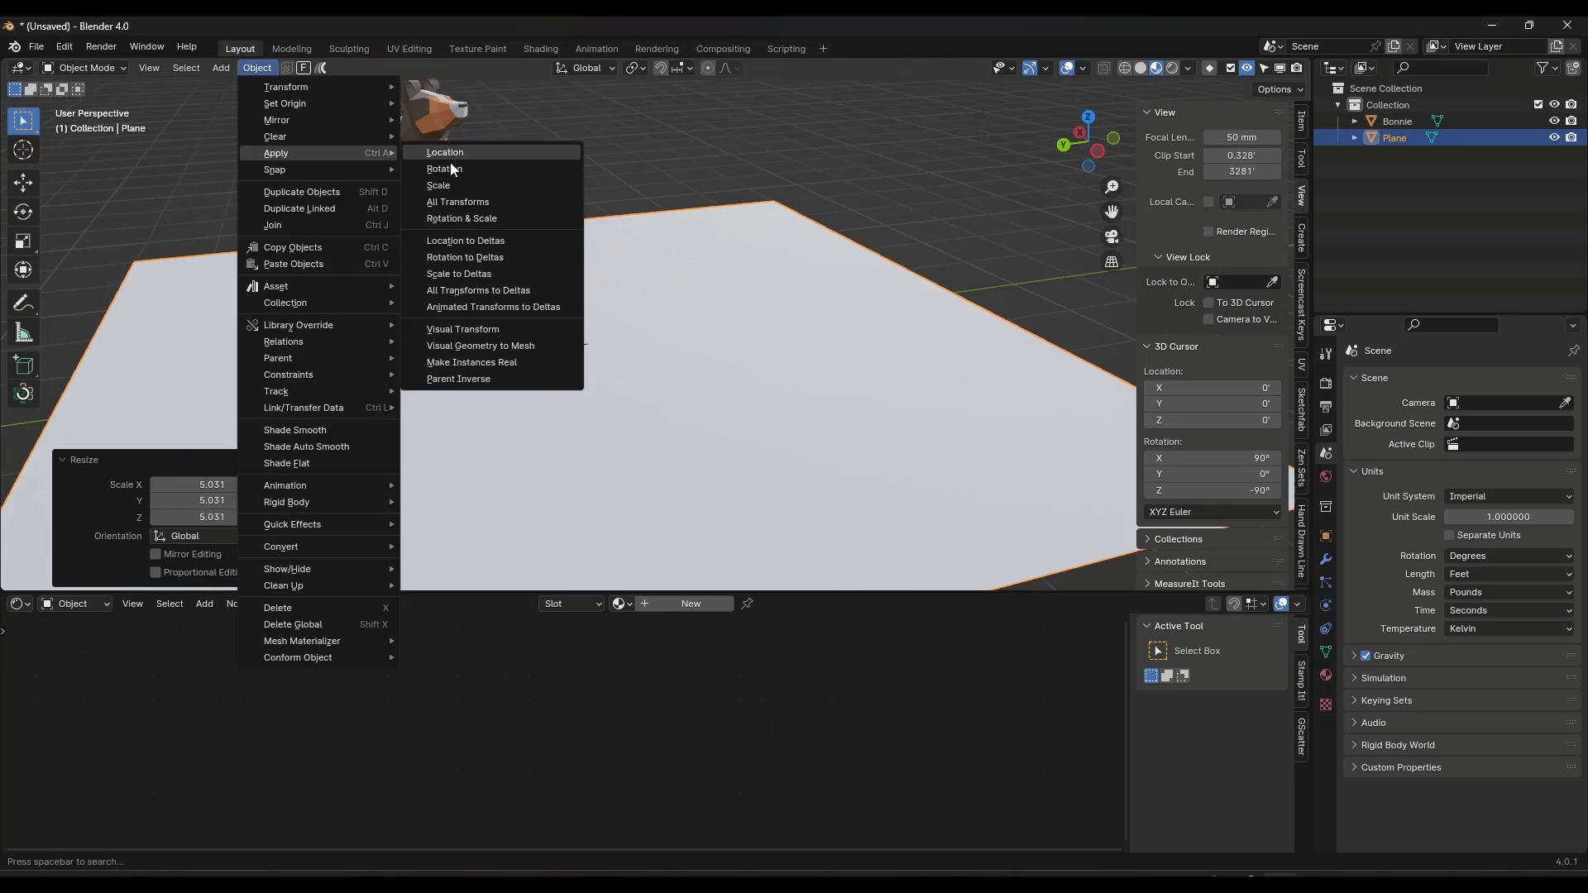
click(469, 219)
scroll(711, 242, down, 5)
scroll(694, 295, up, 3)
middle_drag(693, 294, 687, 300)
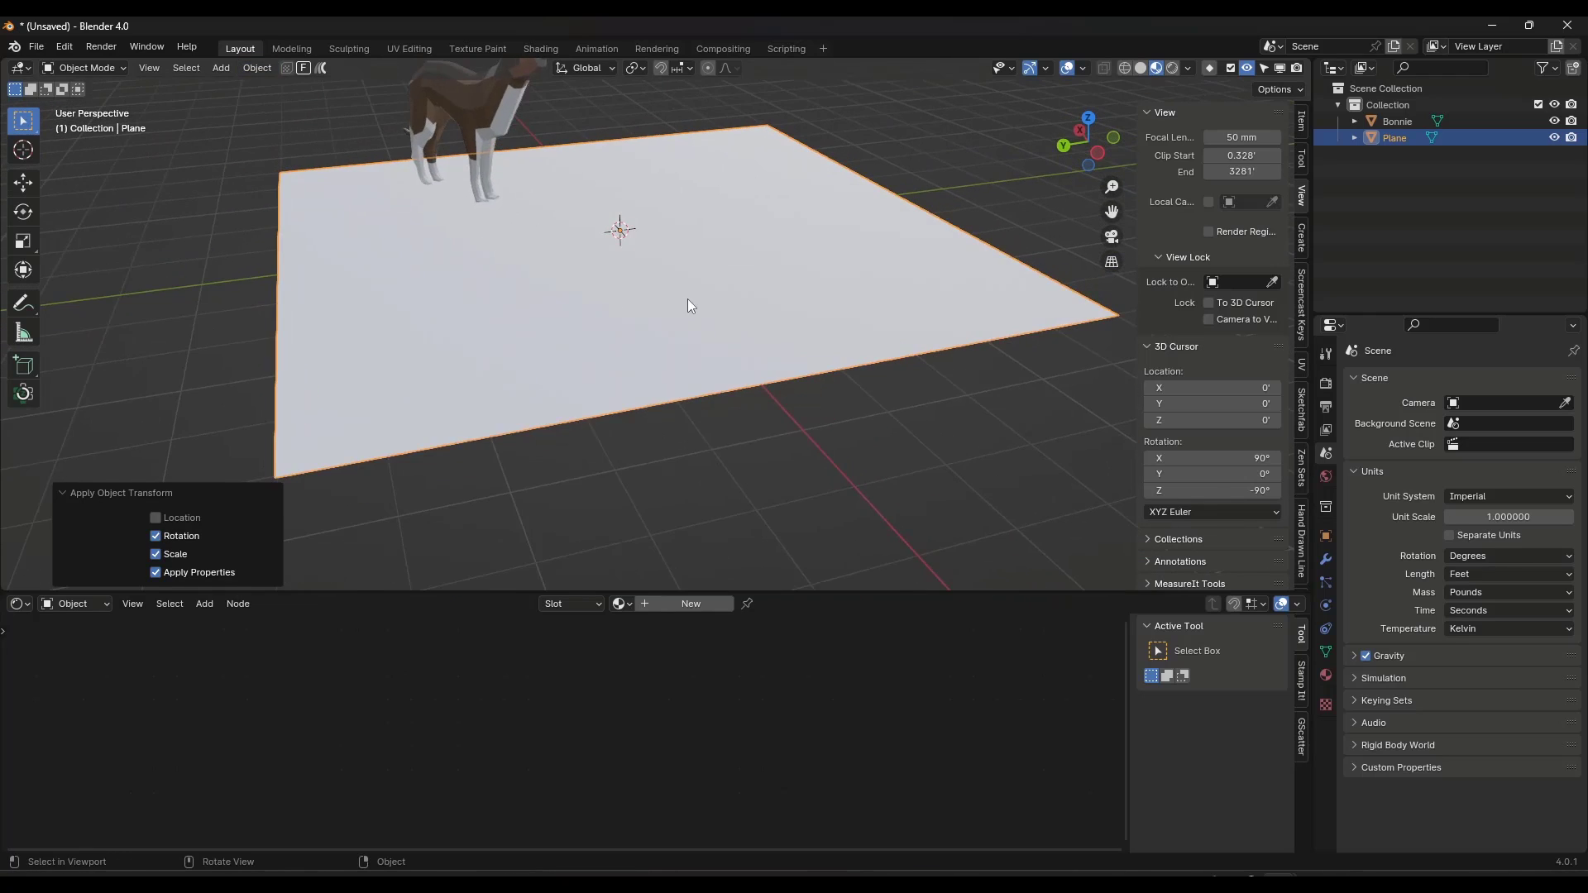
scroll(672, 253, down, 2)
scroll(643, 201, up, 1)
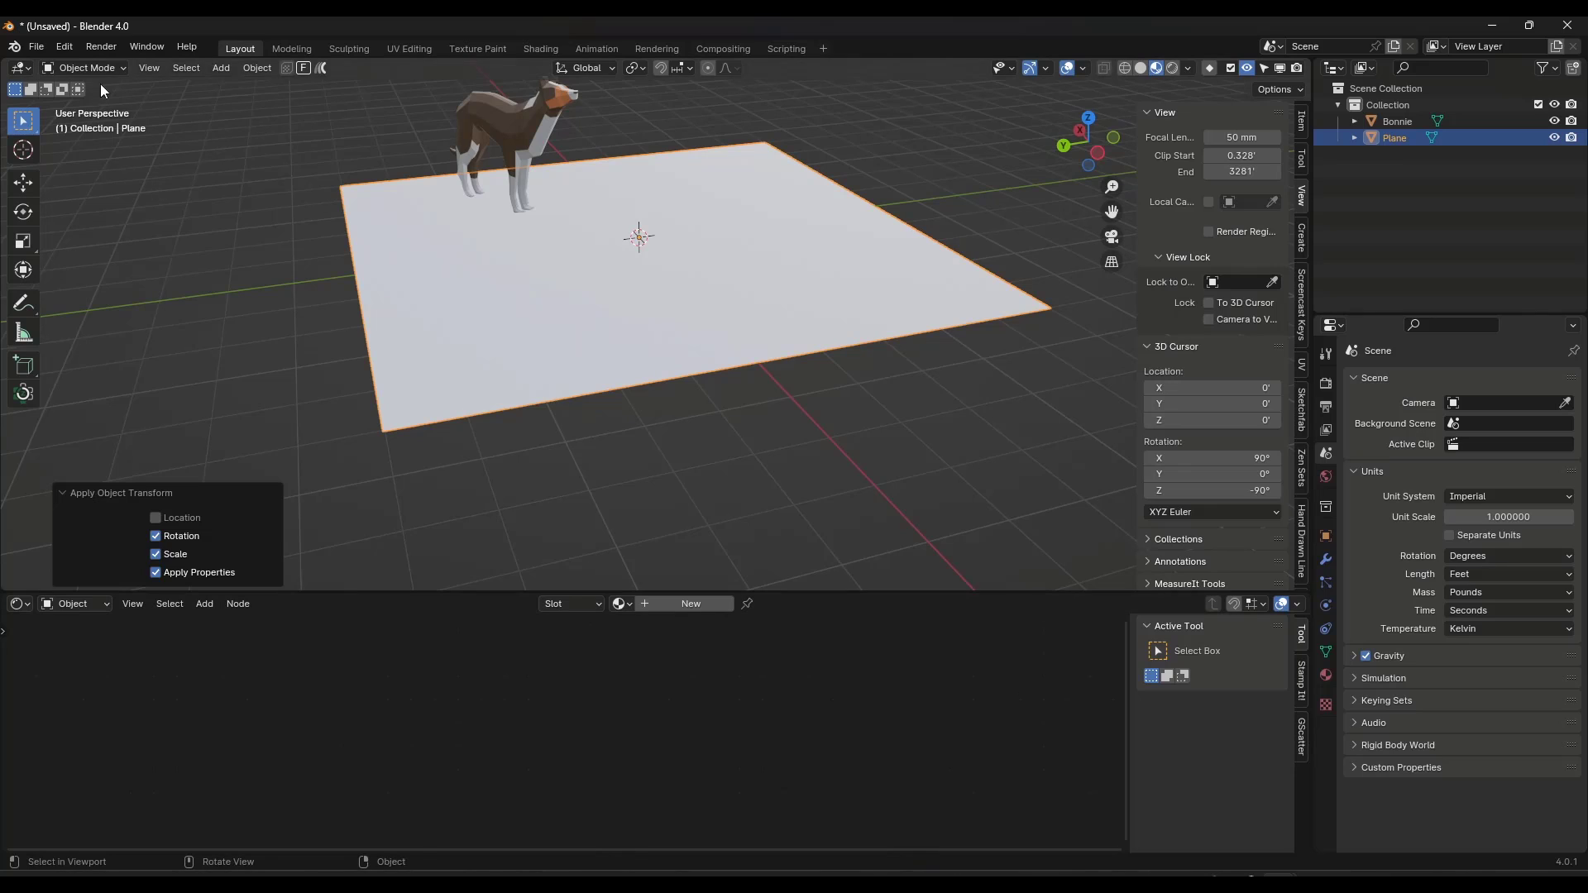
Step: Append the Pattern Designer node group from the NodeTree folder of Pattern_Designer.blend
click(36, 46)
click(91, 244)
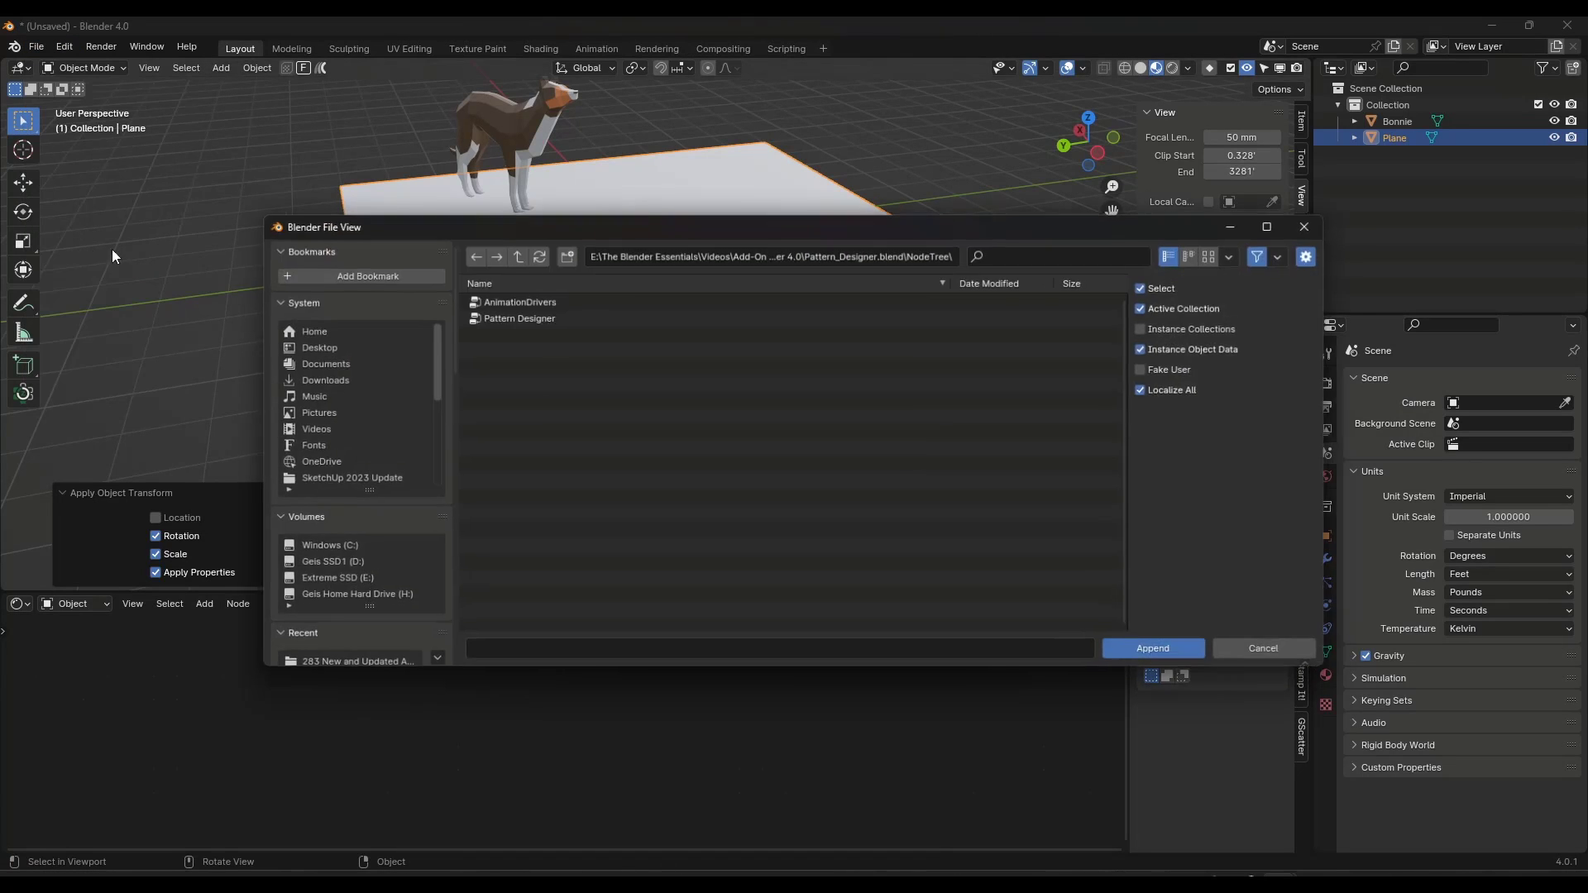
click(514, 254)
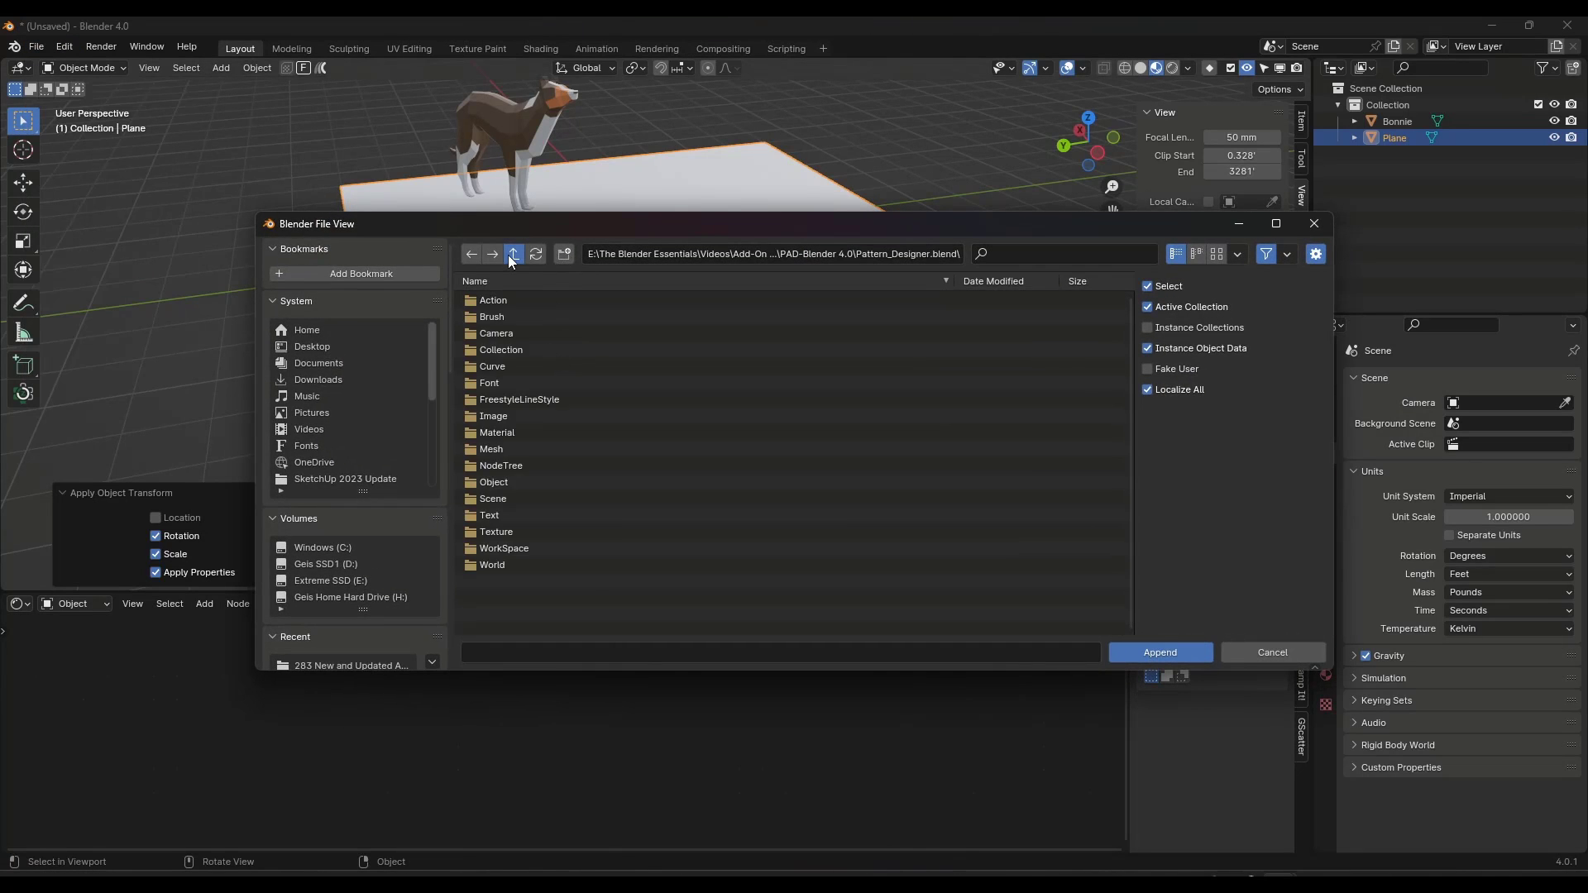
click(514, 254)
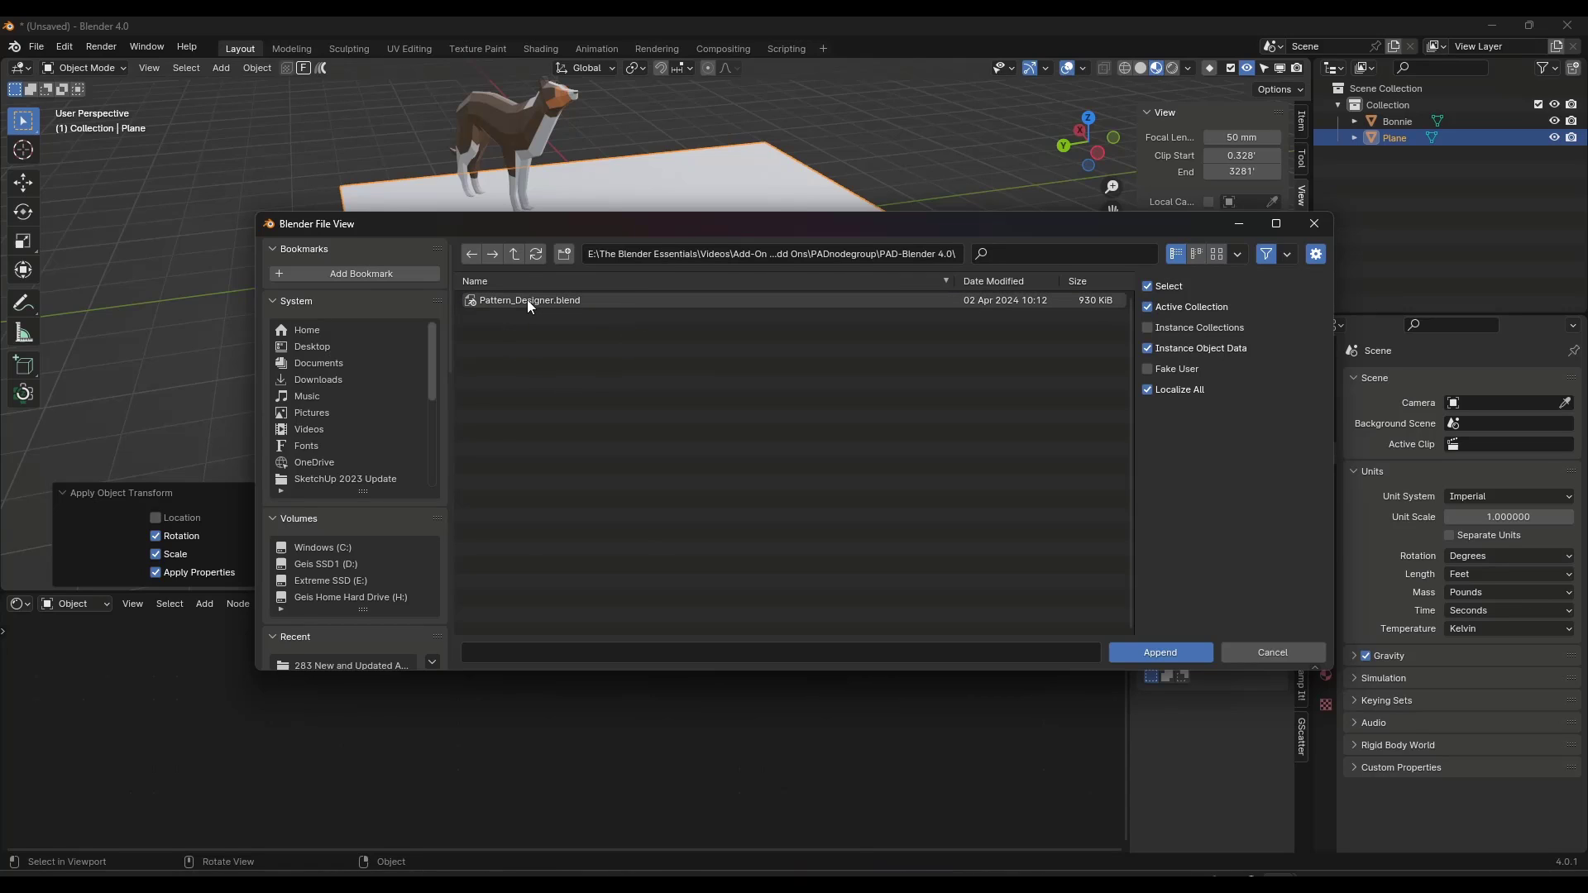
double_click(528, 300)
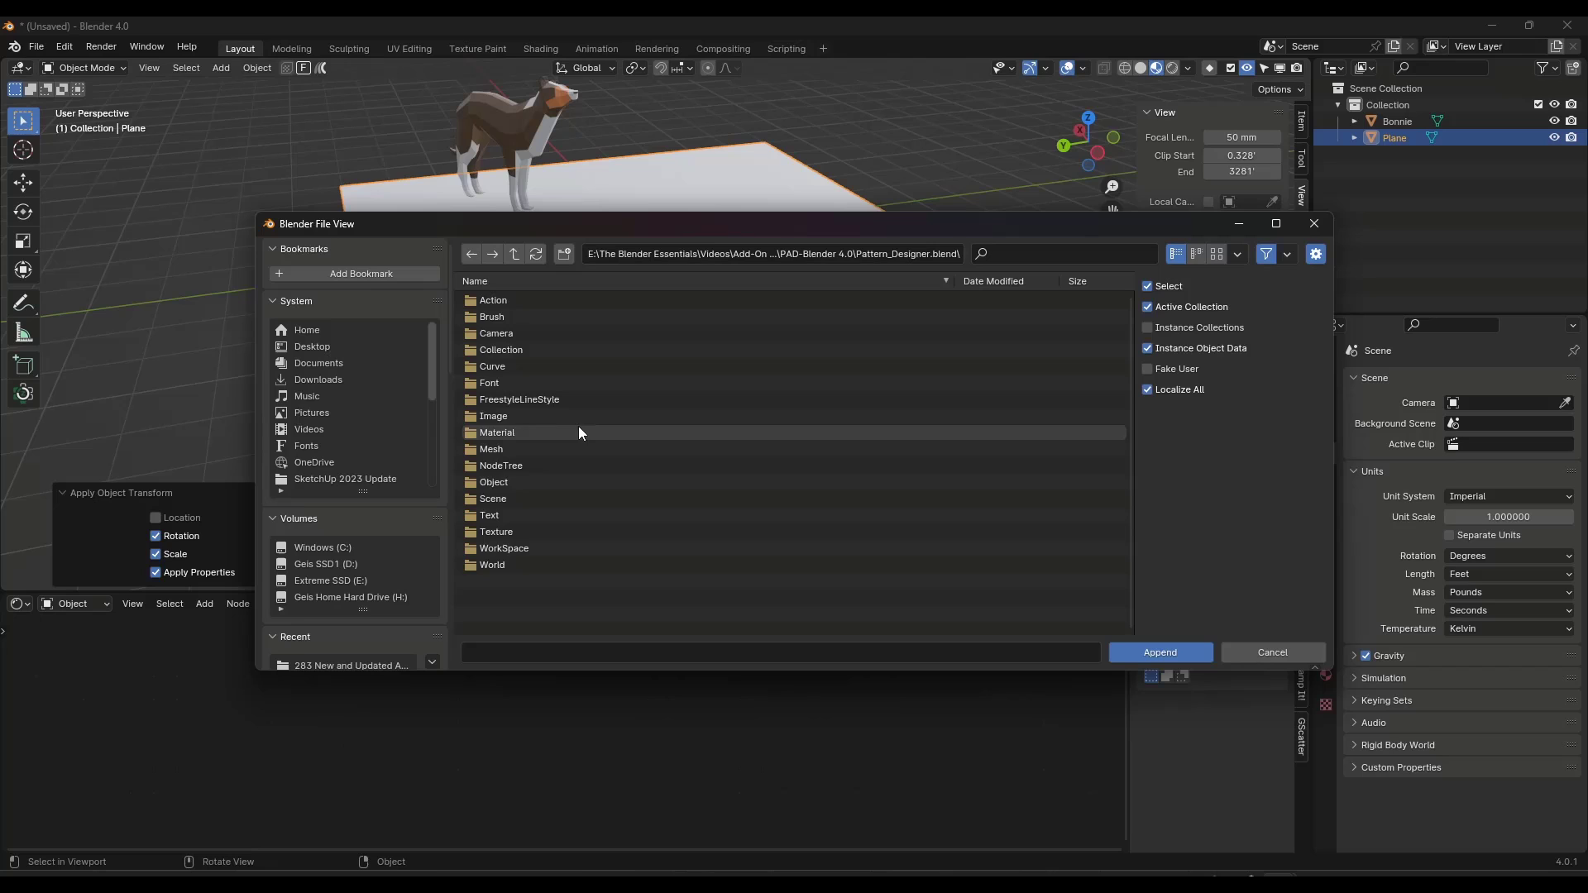
double_click(515, 466)
double_click(523, 316)
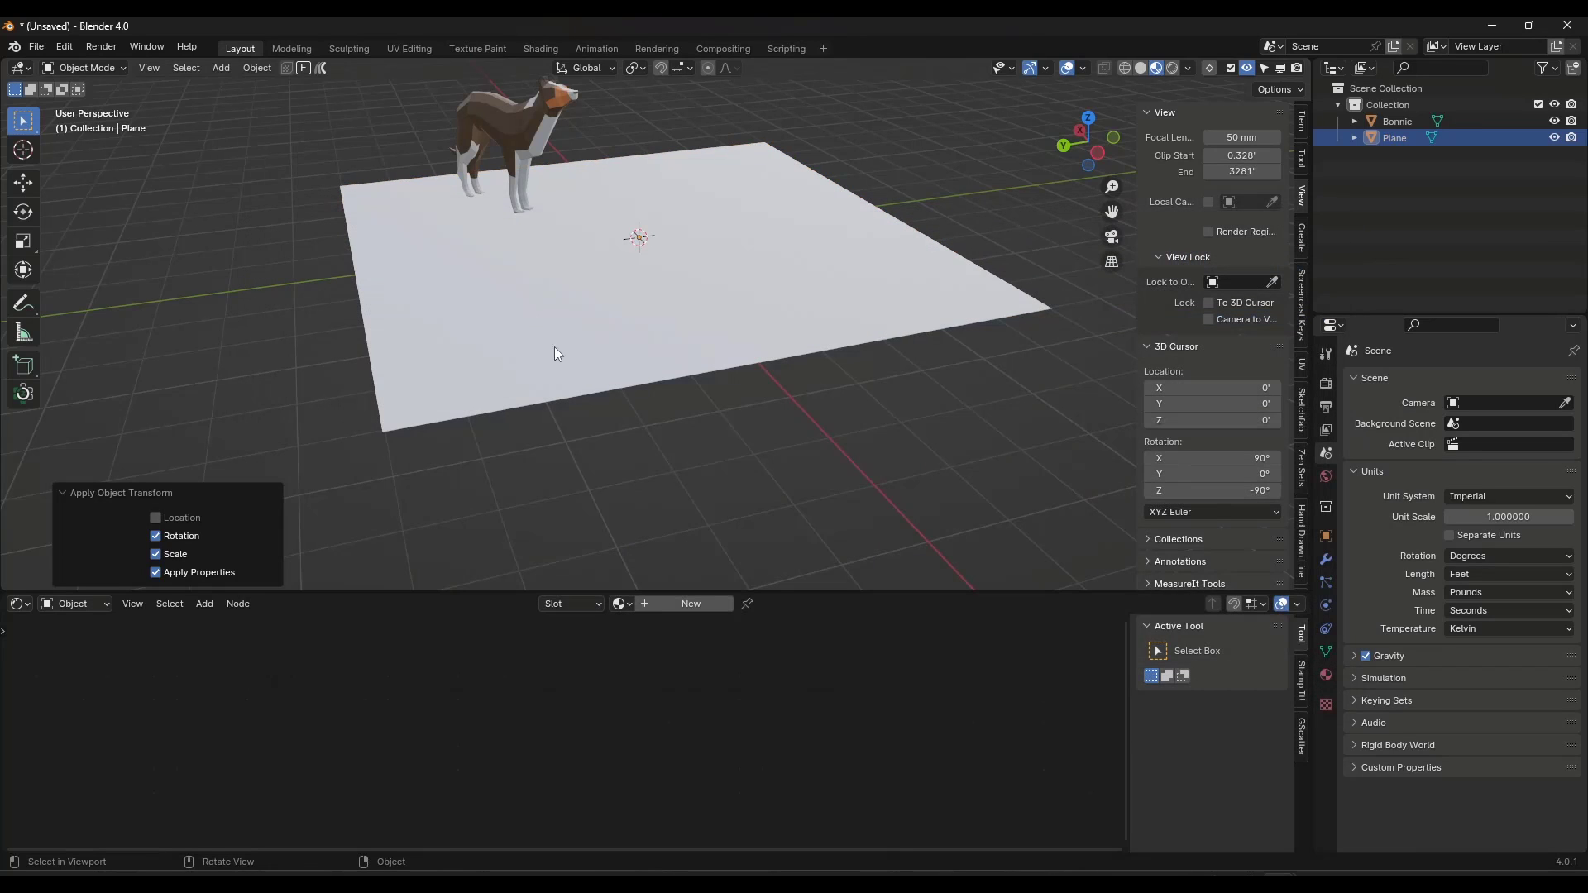
Step: Create a new material on the plane and add the Pattern Designer node group beside the Principled BSDF
click(587, 310)
click(665, 600)
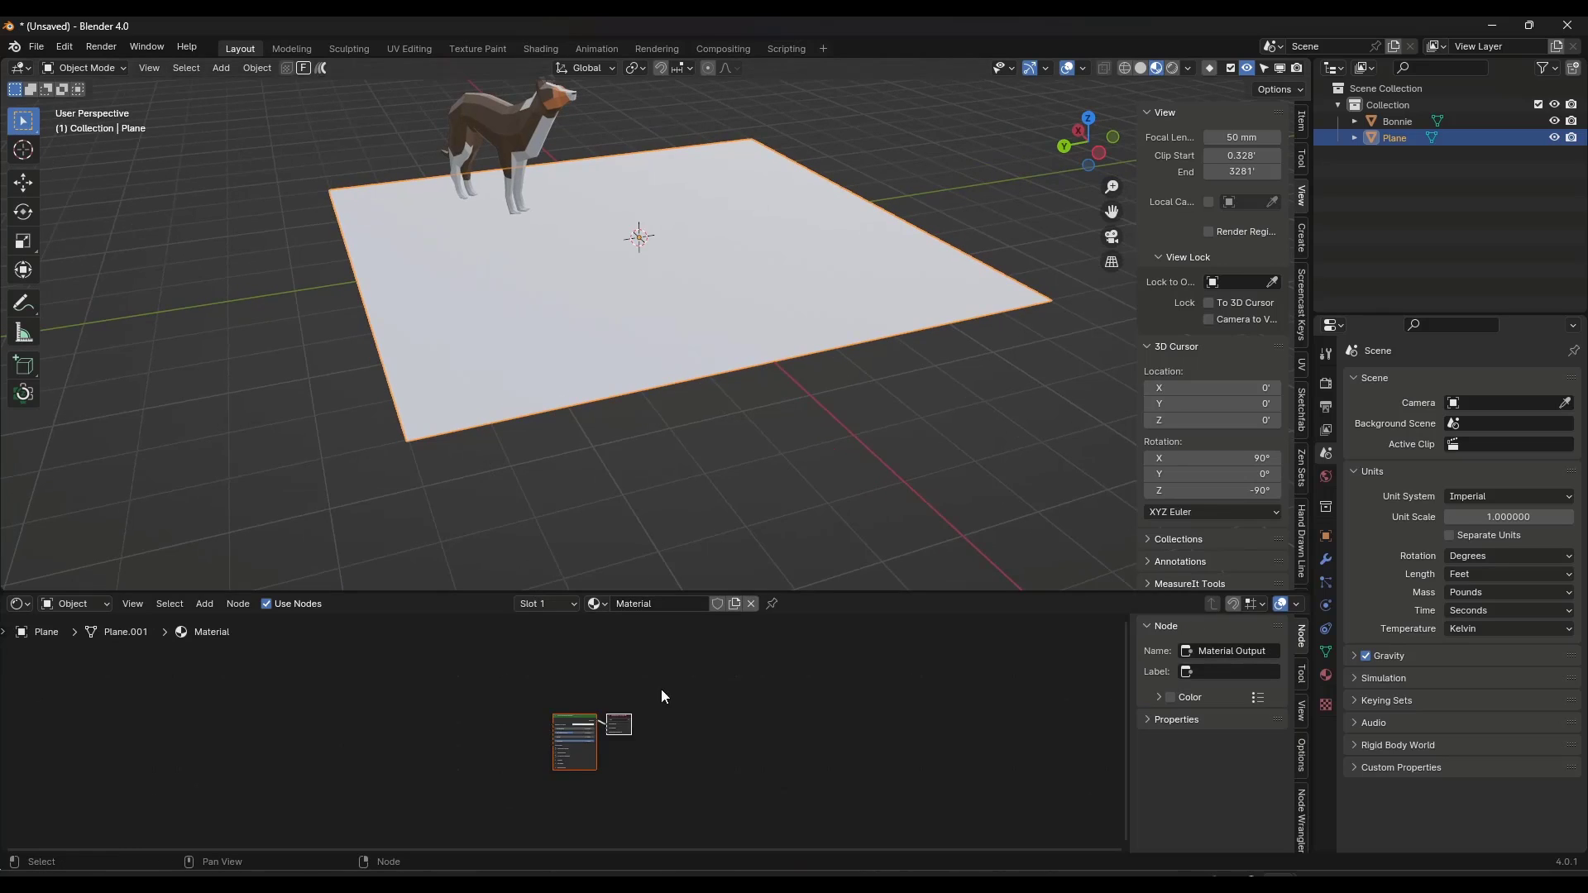
key(shift+a)
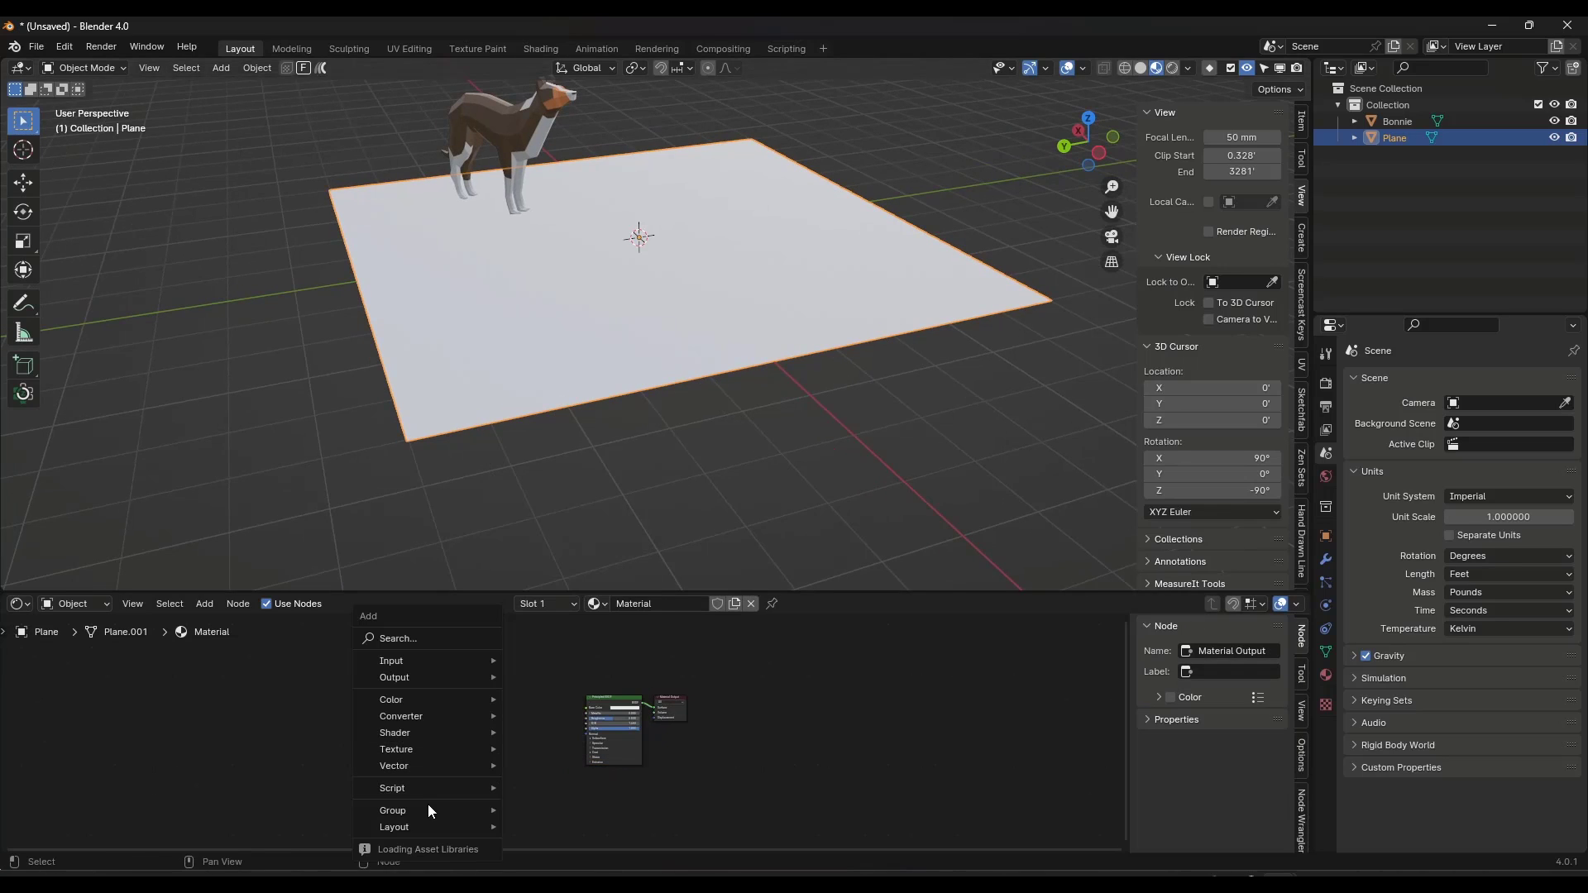
mouse_move(429, 813)
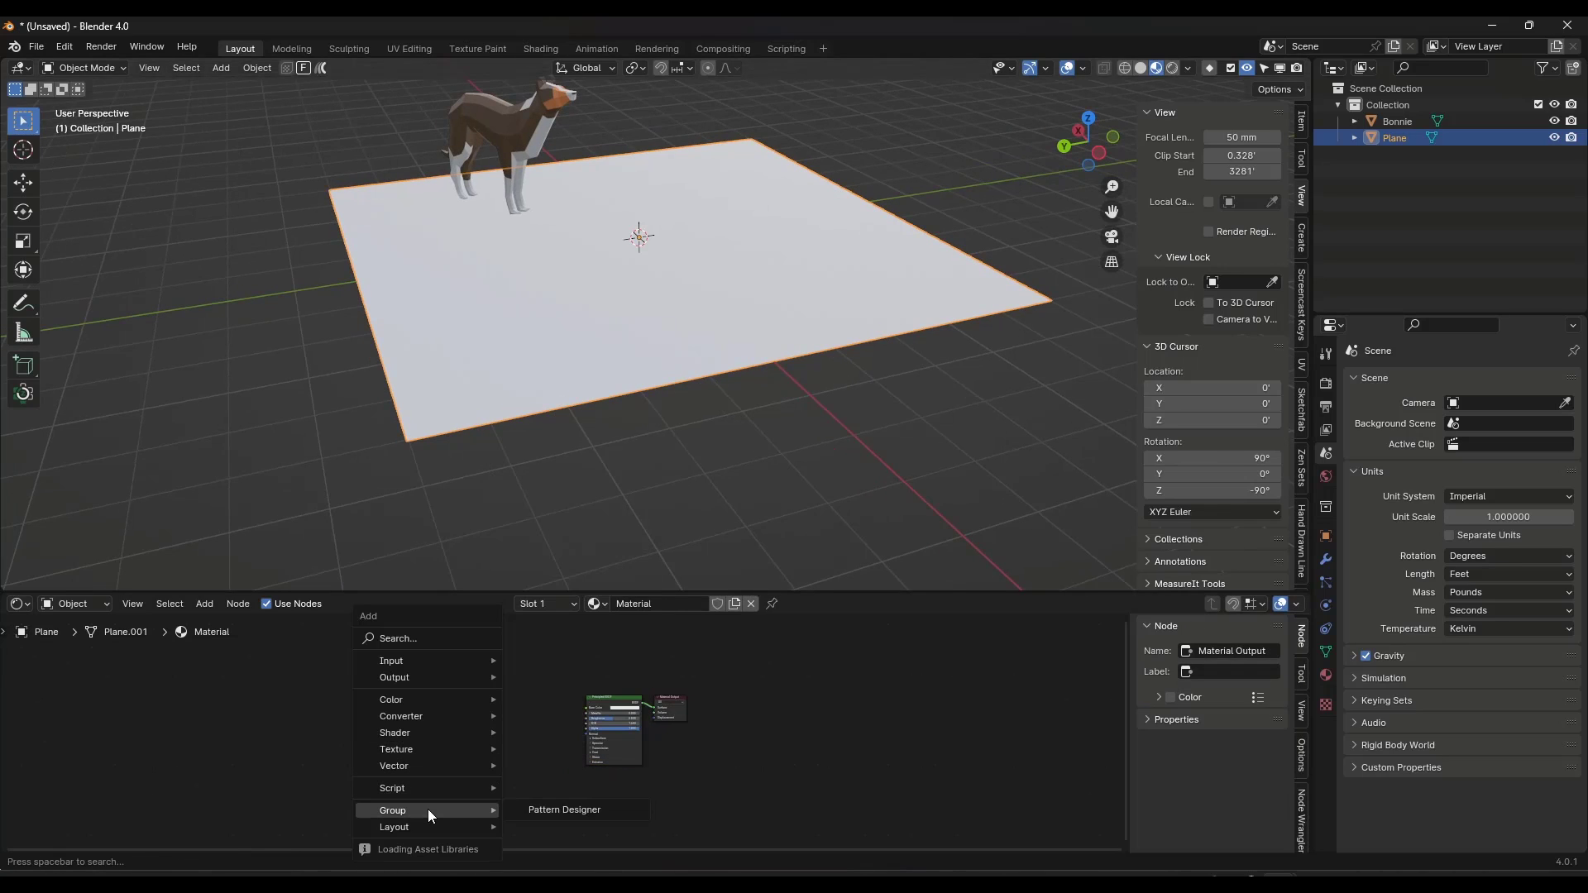
click(566, 807)
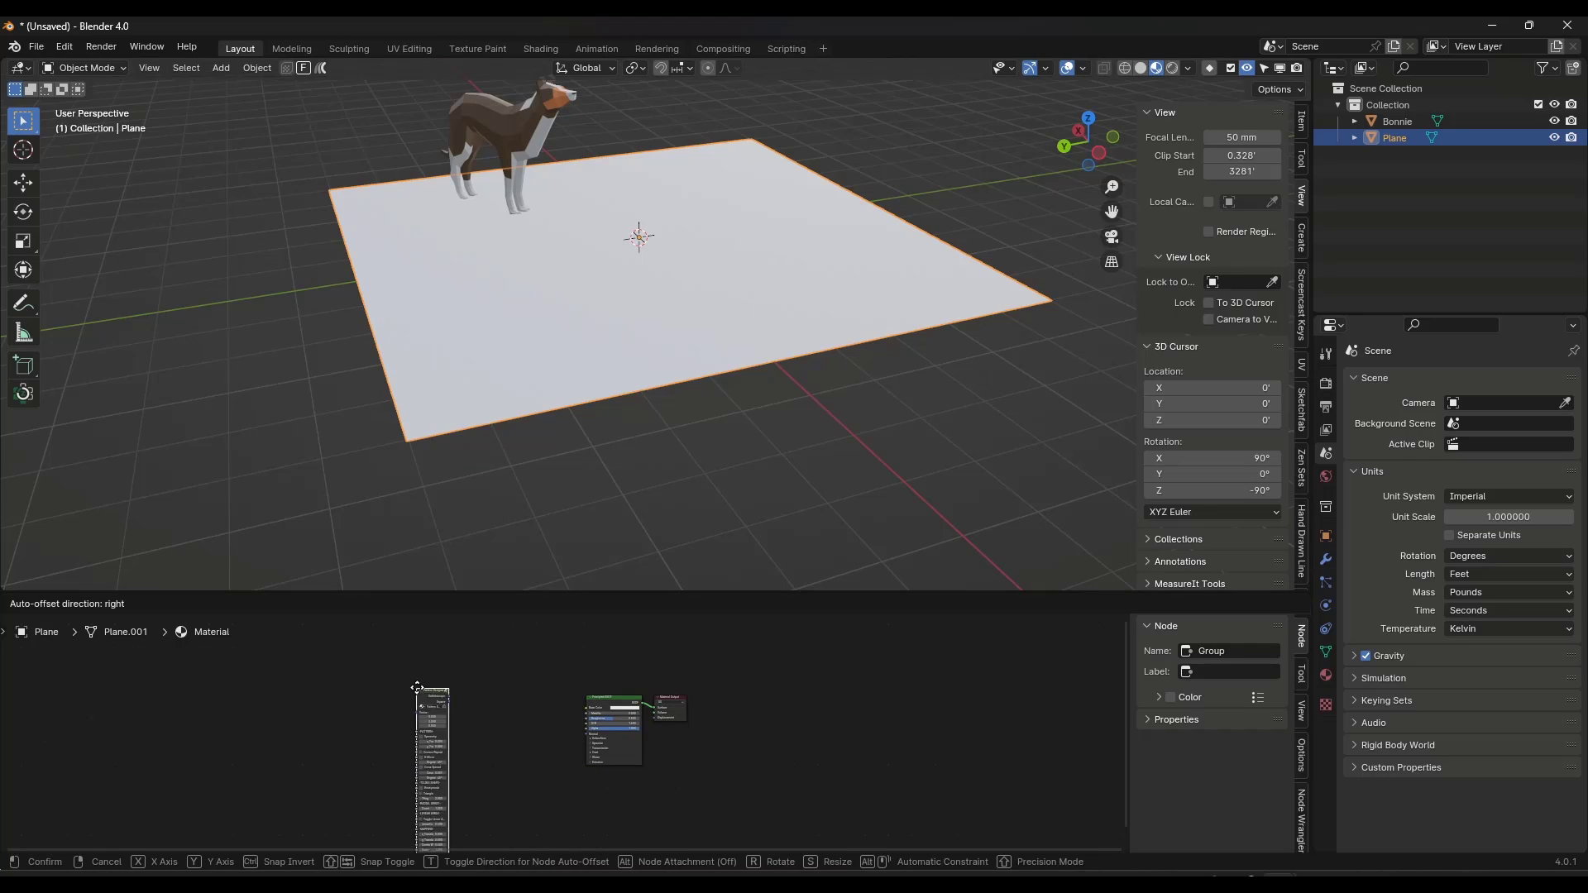
click(418, 696)
Step: Examine the Pattern Designer node and its internal node network, and return to the material's main node tree
scroll(418, 686, up, 17)
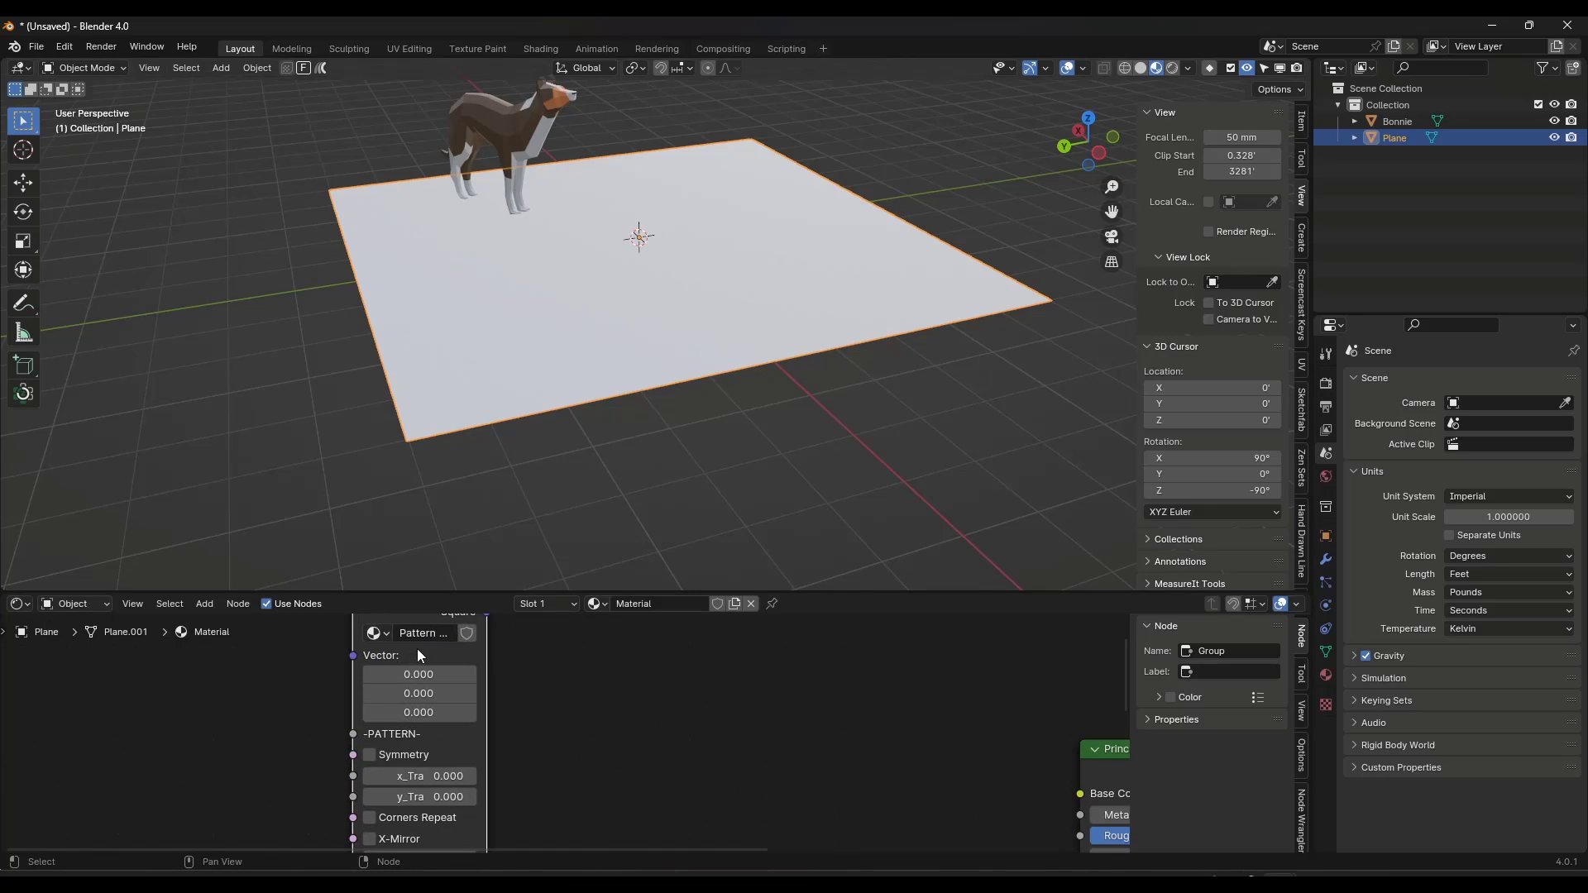
scroll(419, 646, down, 13)
middle_drag(421, 644, 425, 642)
scroll(422, 658, up, 5)
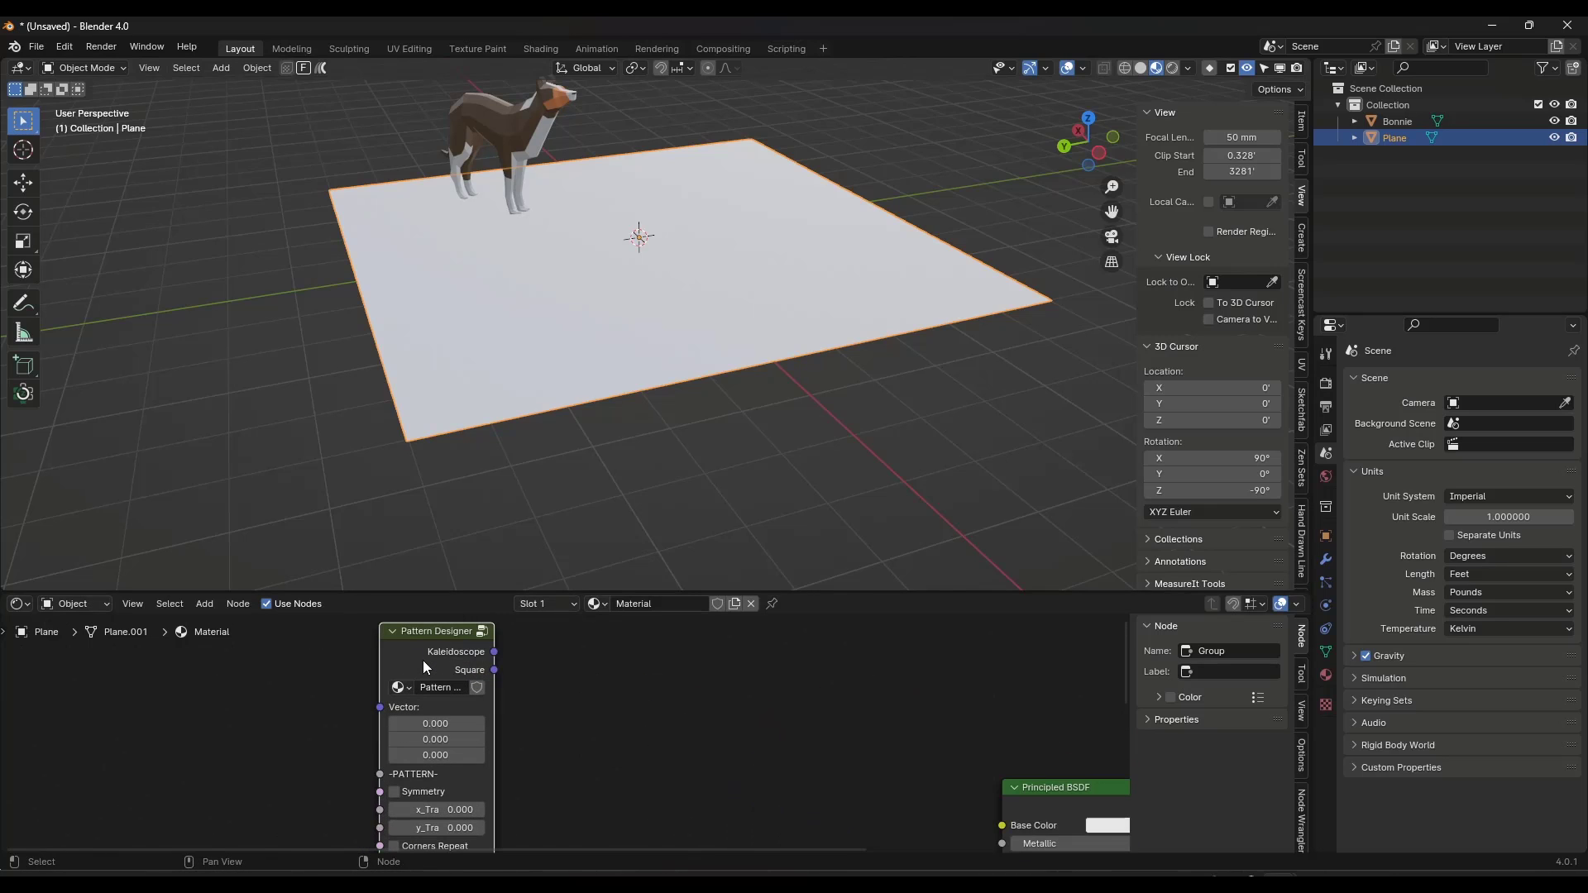
key(Tab)
scroll(529, 679, down, 15)
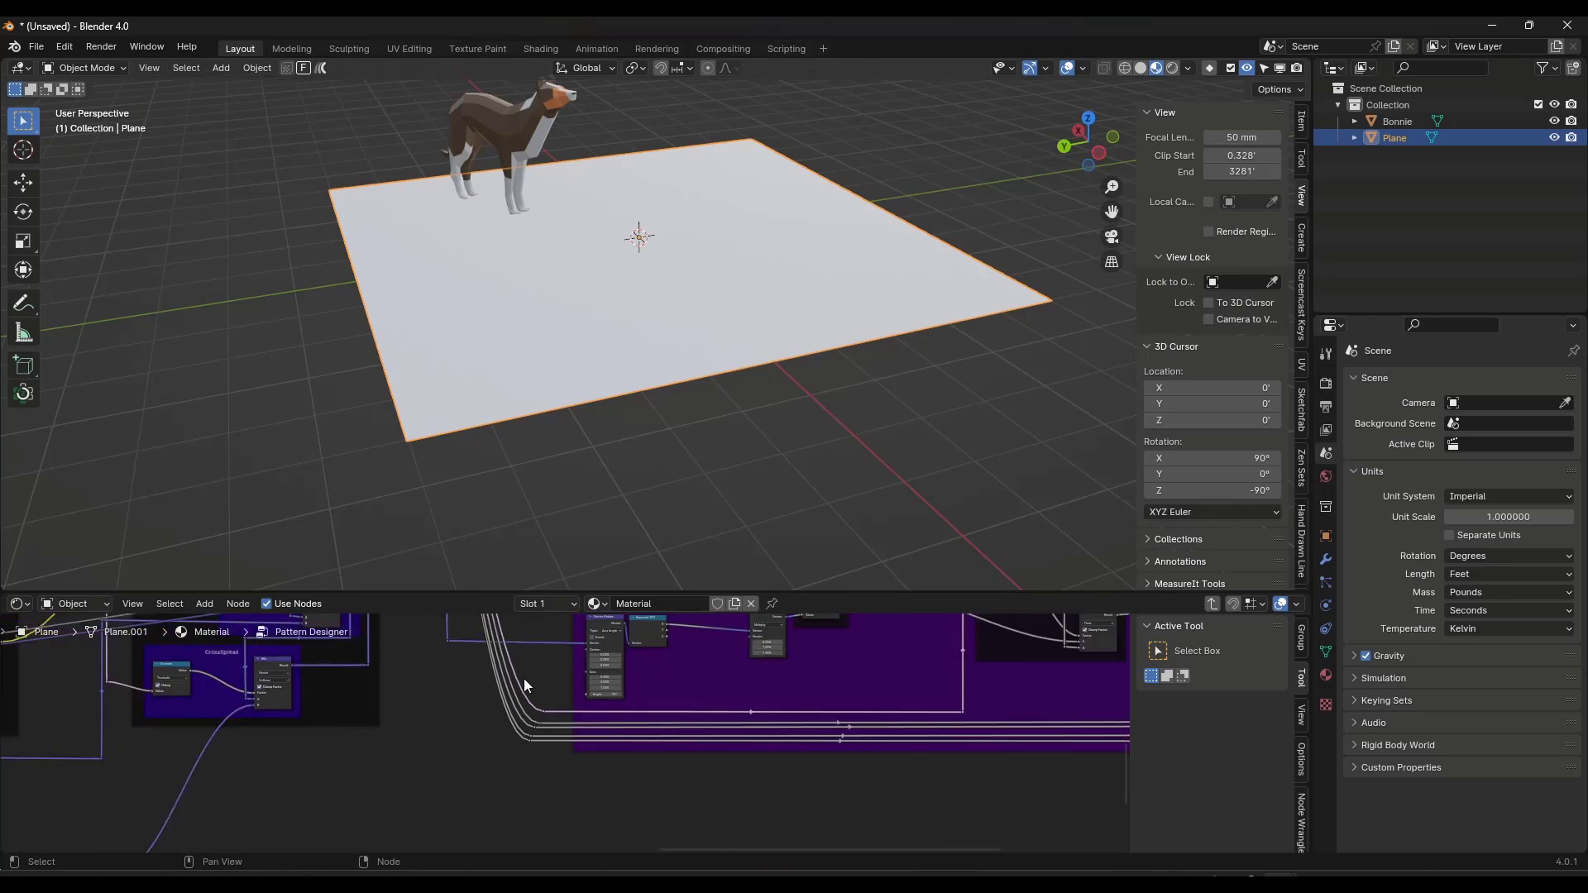
middle_drag(725, 659, 733, 767)
scroll(789, 724, down, 6)
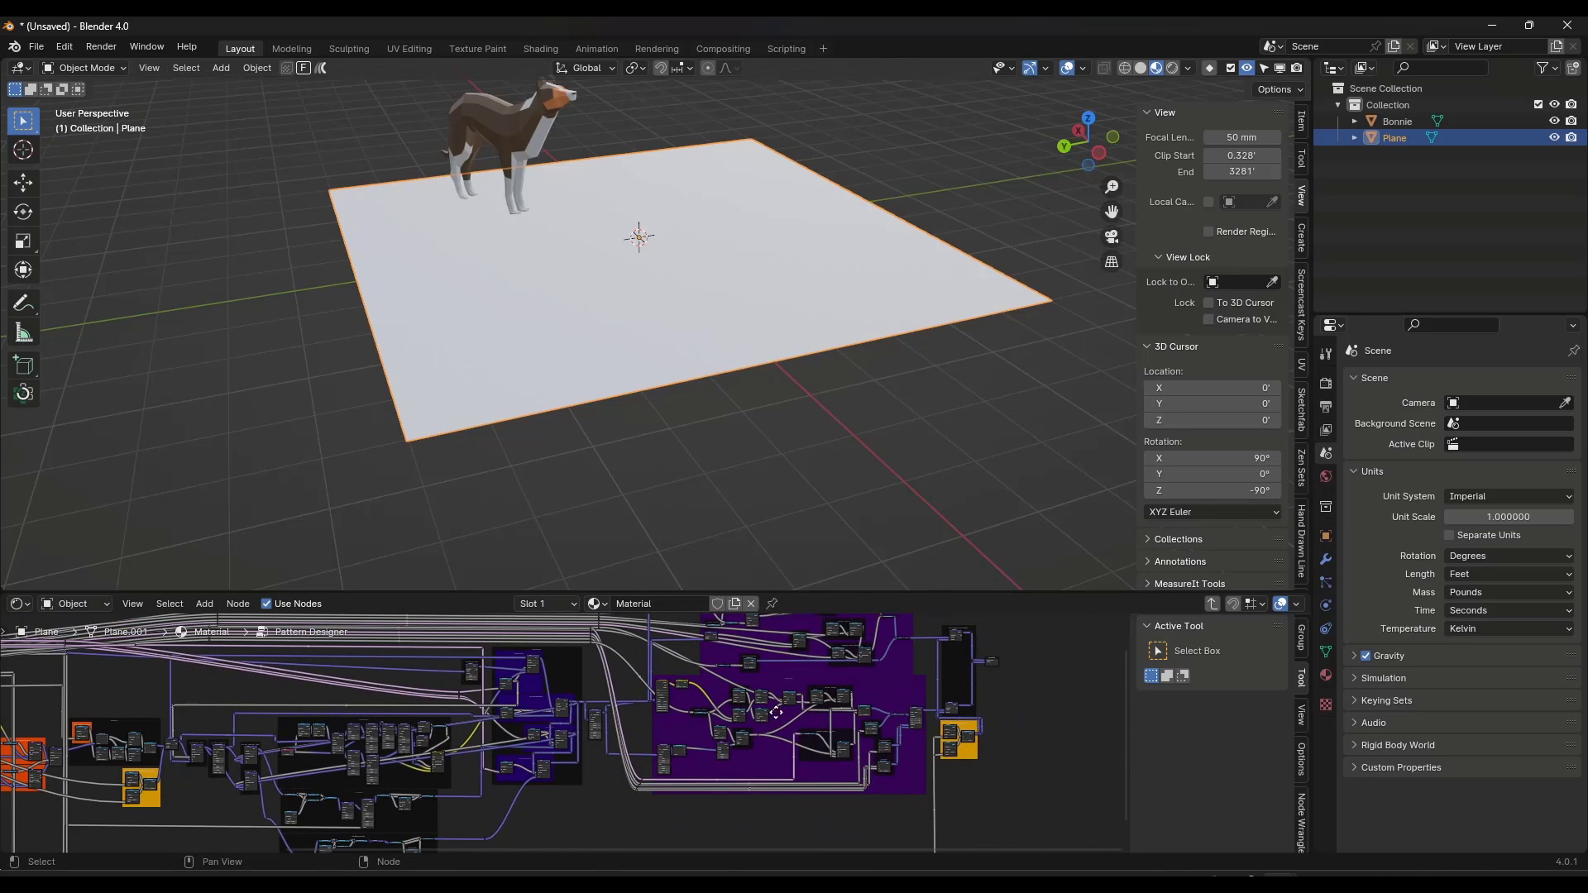
middle_drag(776, 712, 874, 731)
key(Tab)
Step: Shift the Pattern Designer node away from the shader and bring brick_wall_005_diff_4k.jpg in as an image texture between them
scroll(546, 757, up, 6)
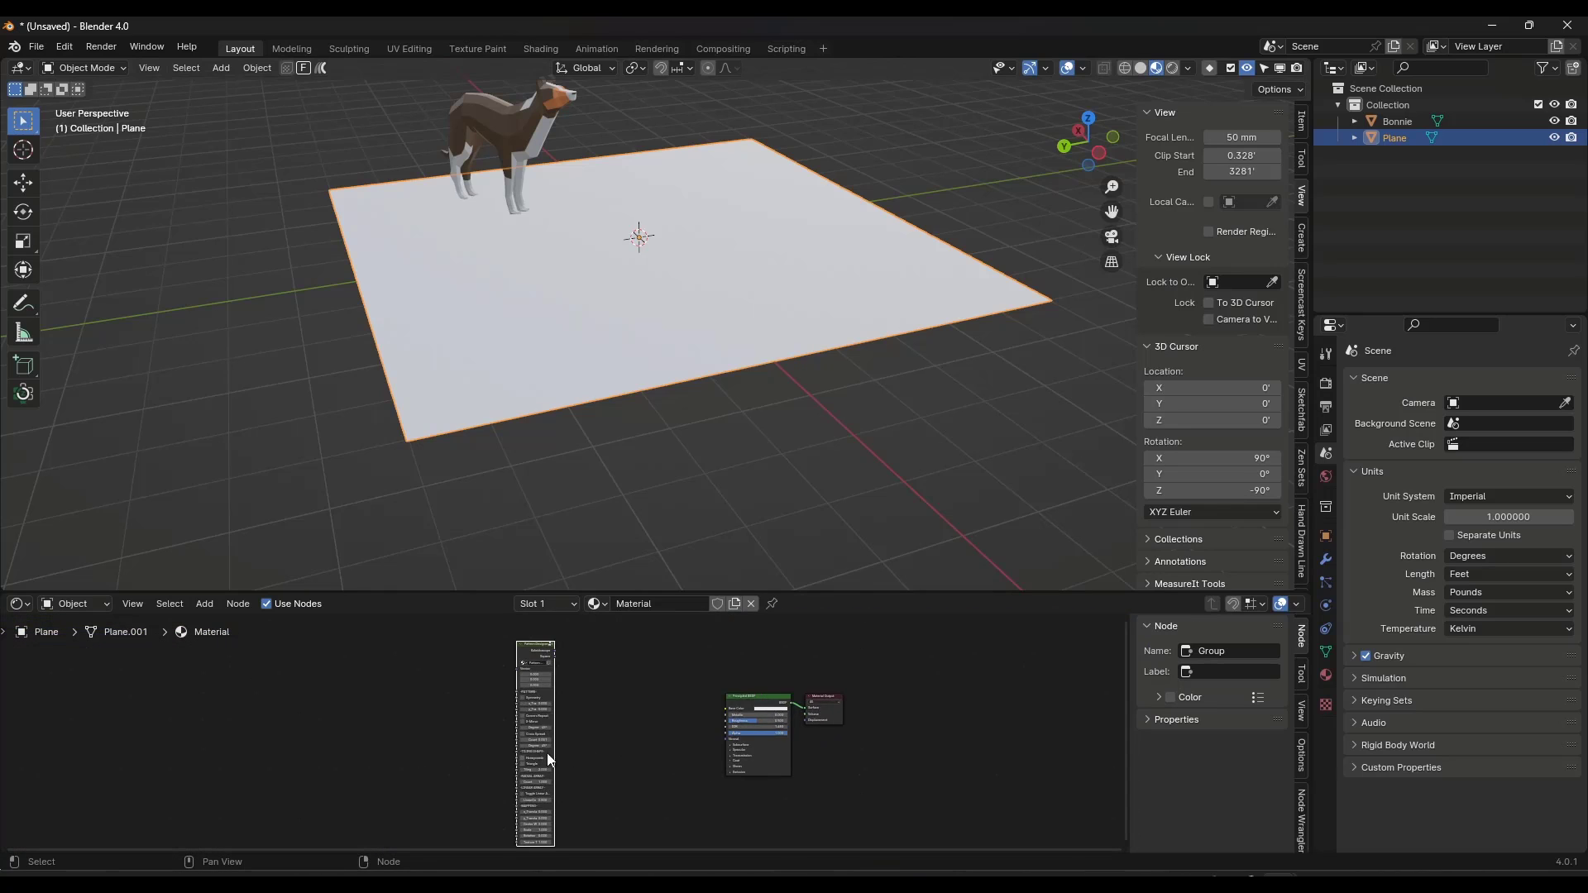
scroll(538, 675, up, 5)
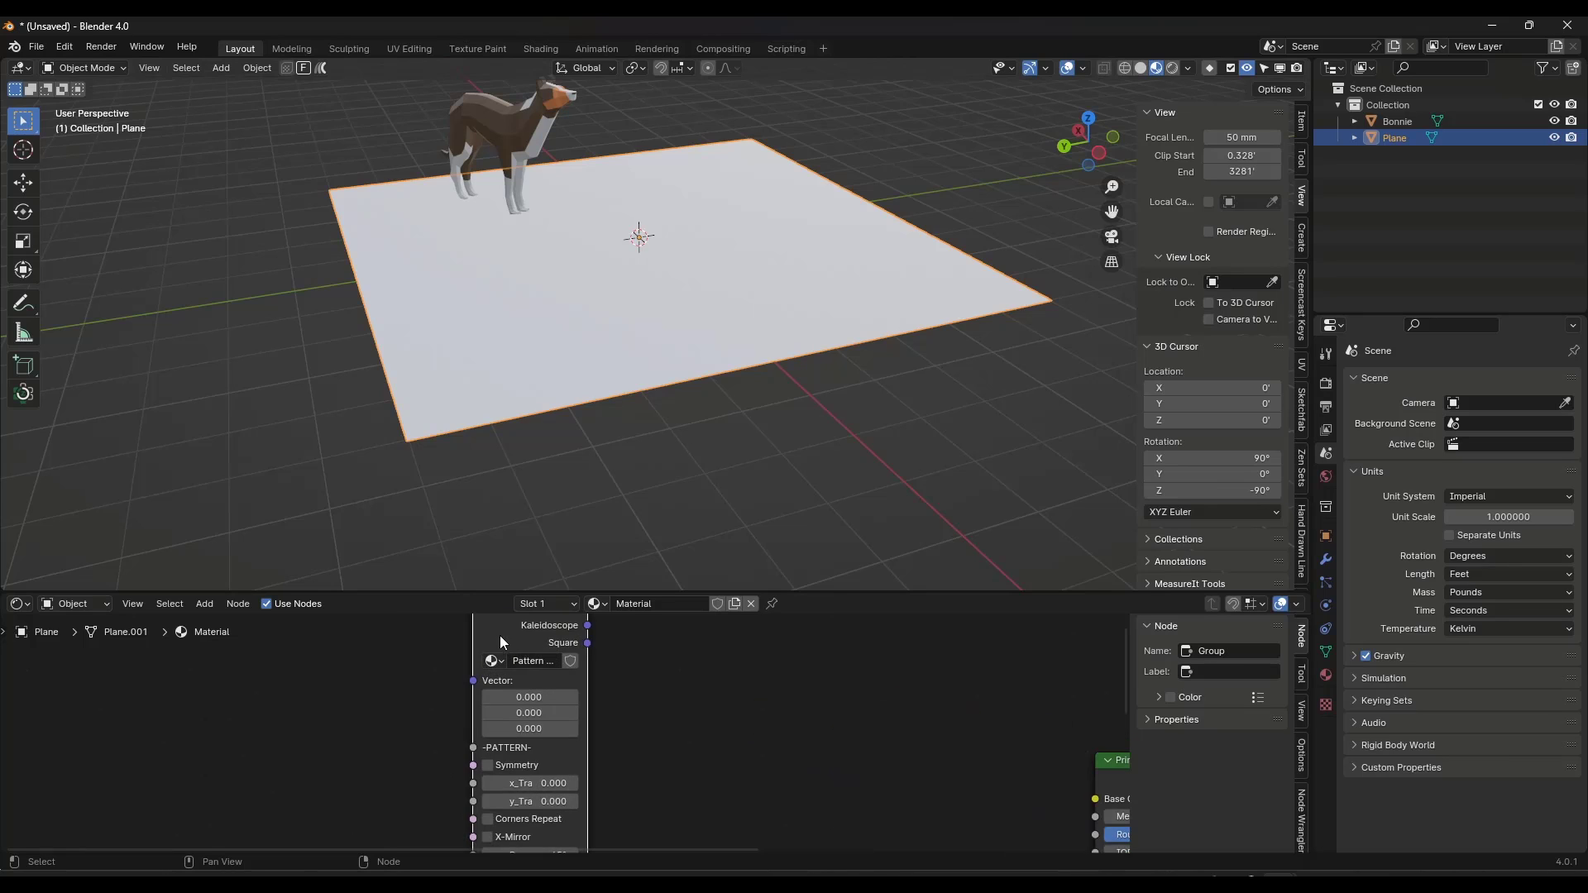
scroll(501, 637, down, 2)
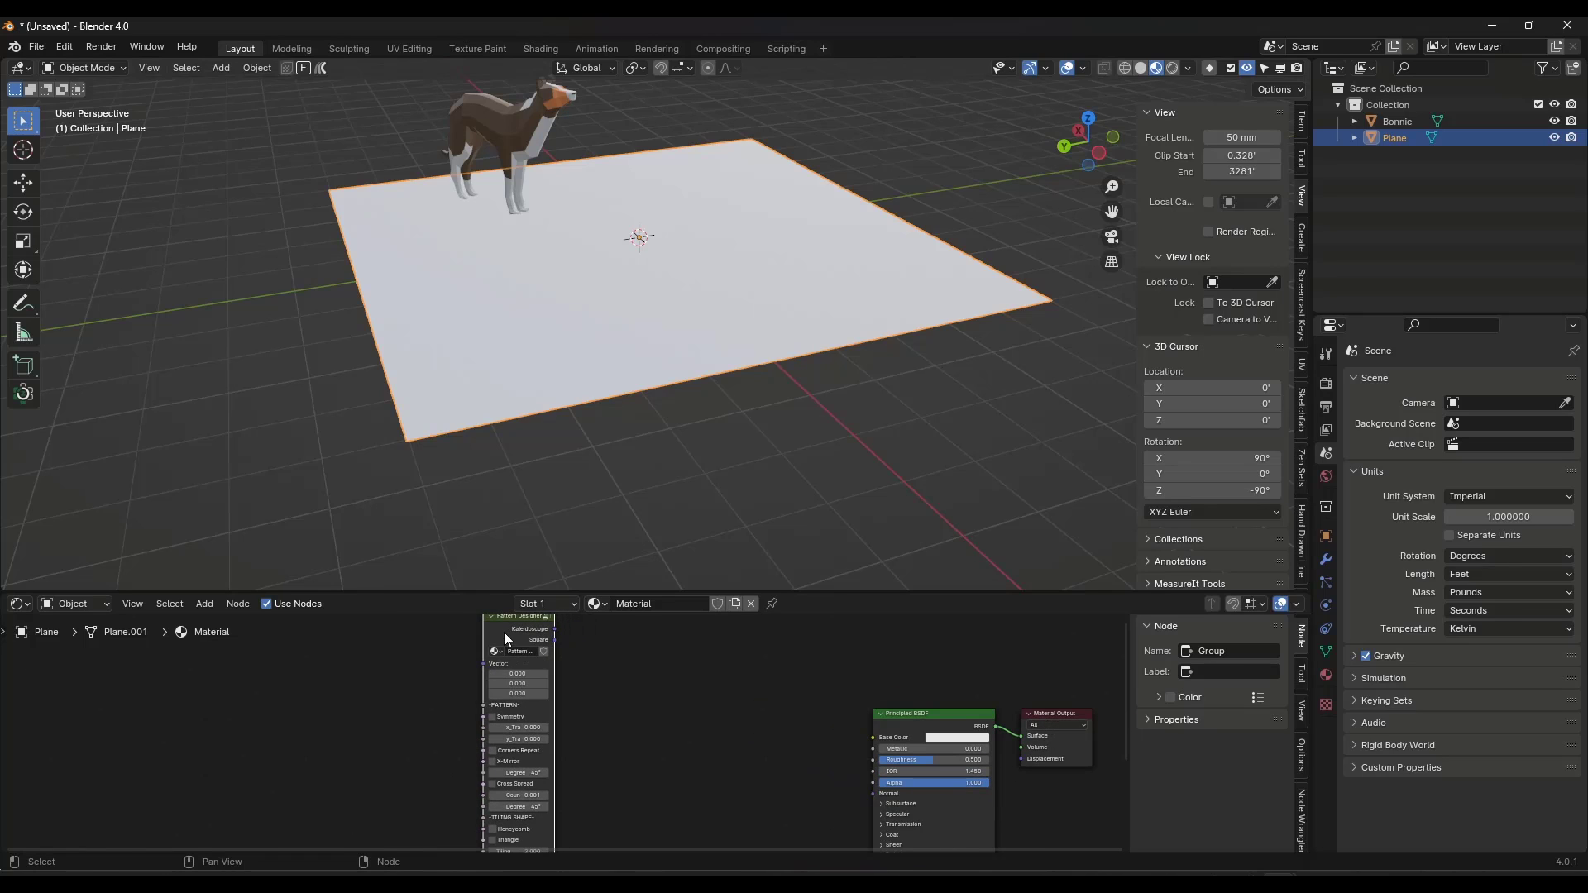
scroll(494, 677, up, 2)
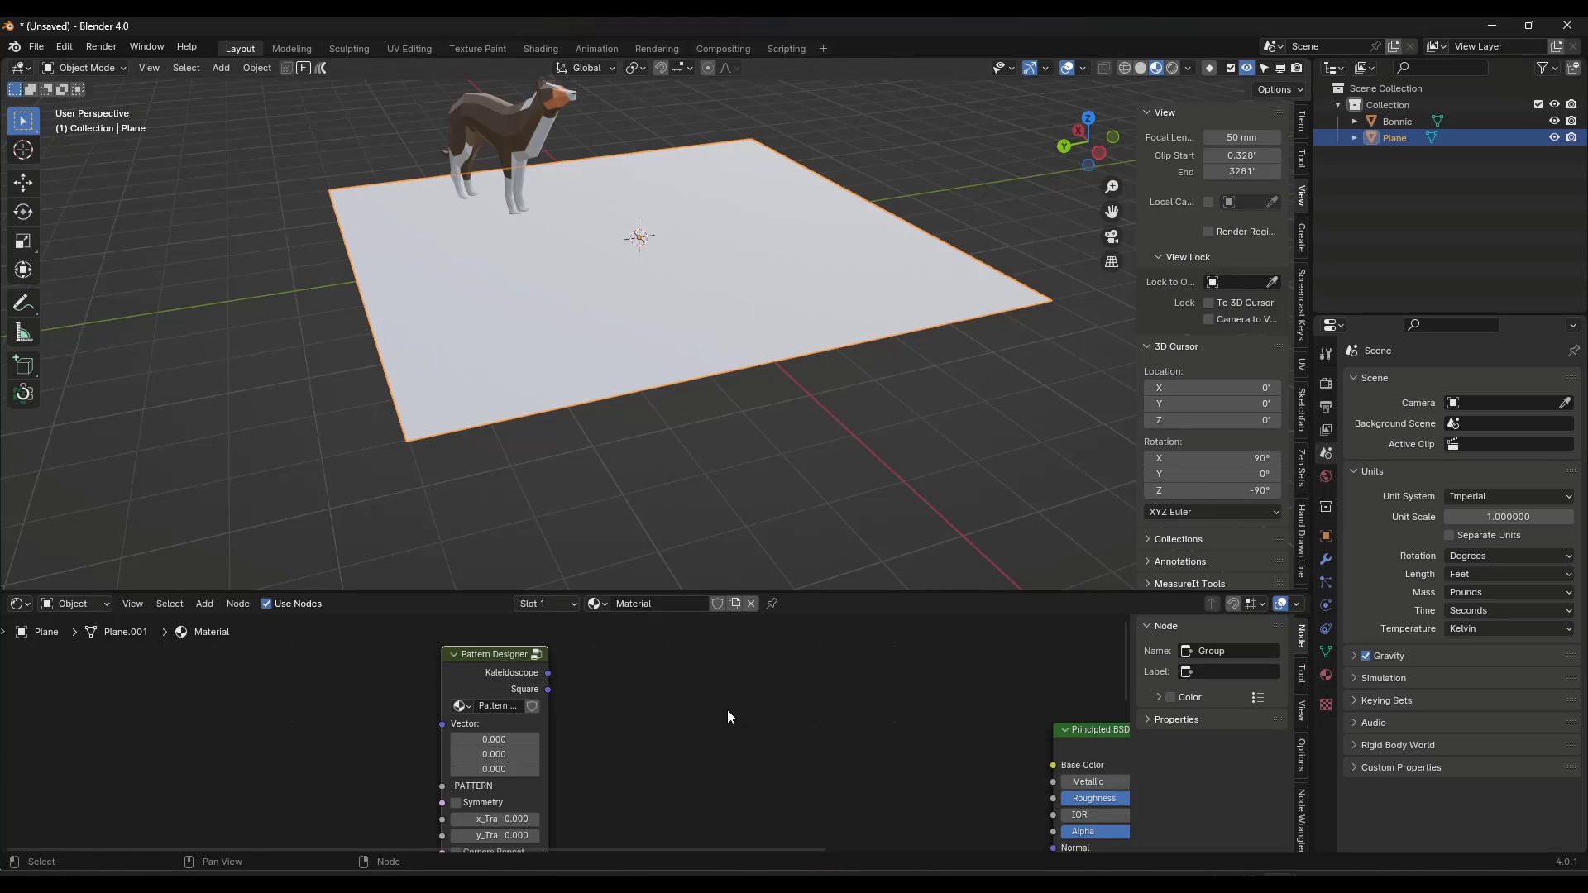
drag(488, 672, 430, 684)
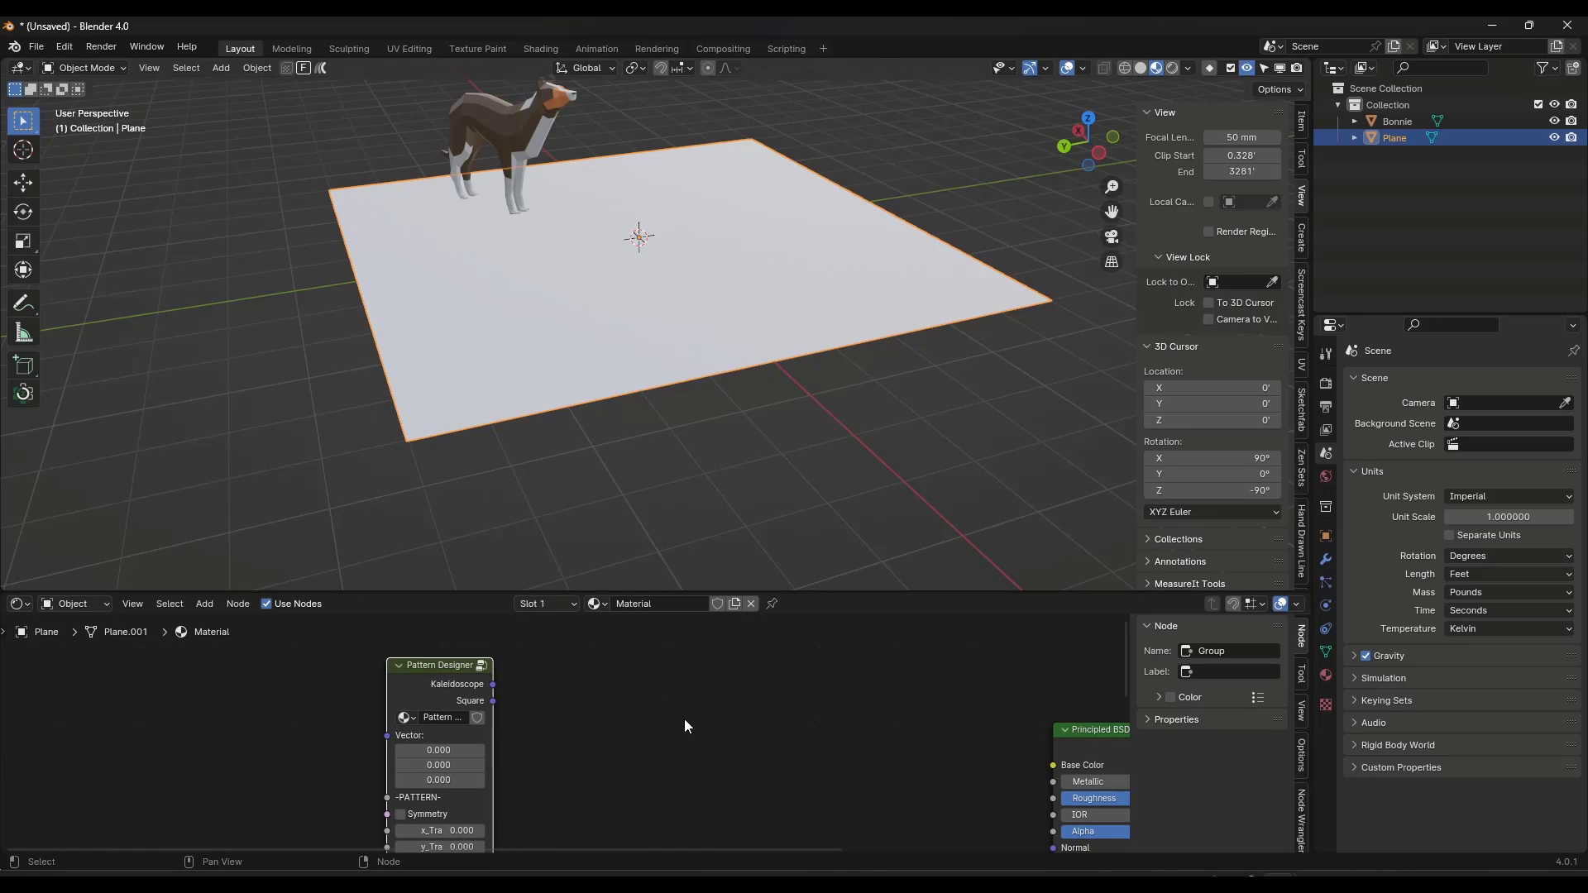
drag(698, 703, 698, 703)
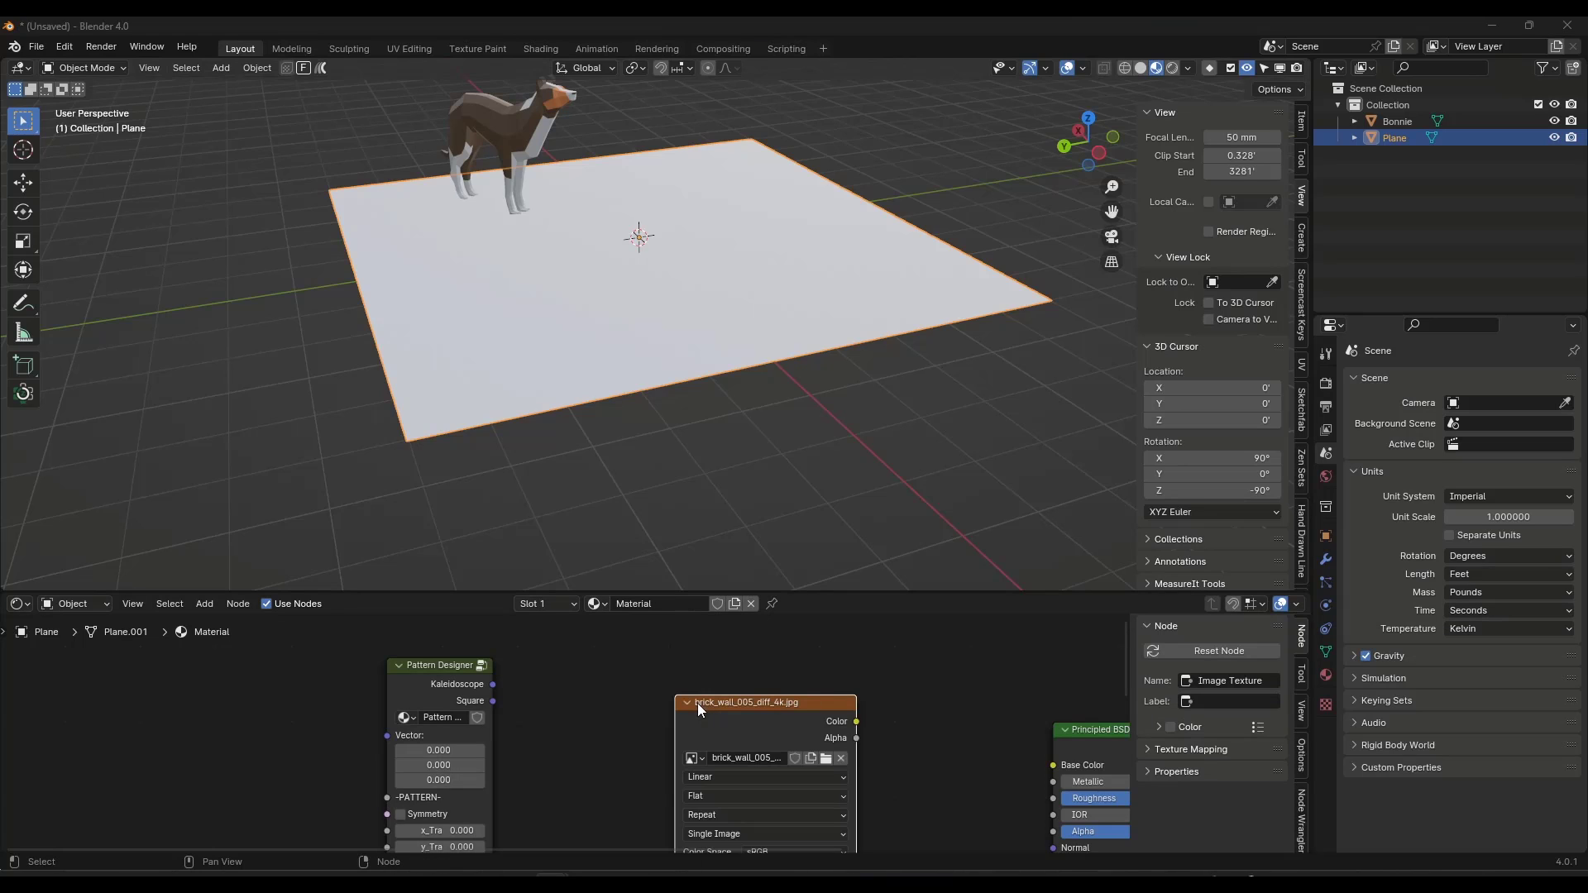
middle_drag(912, 739, 820, 662)
scroll(820, 667, down, 3)
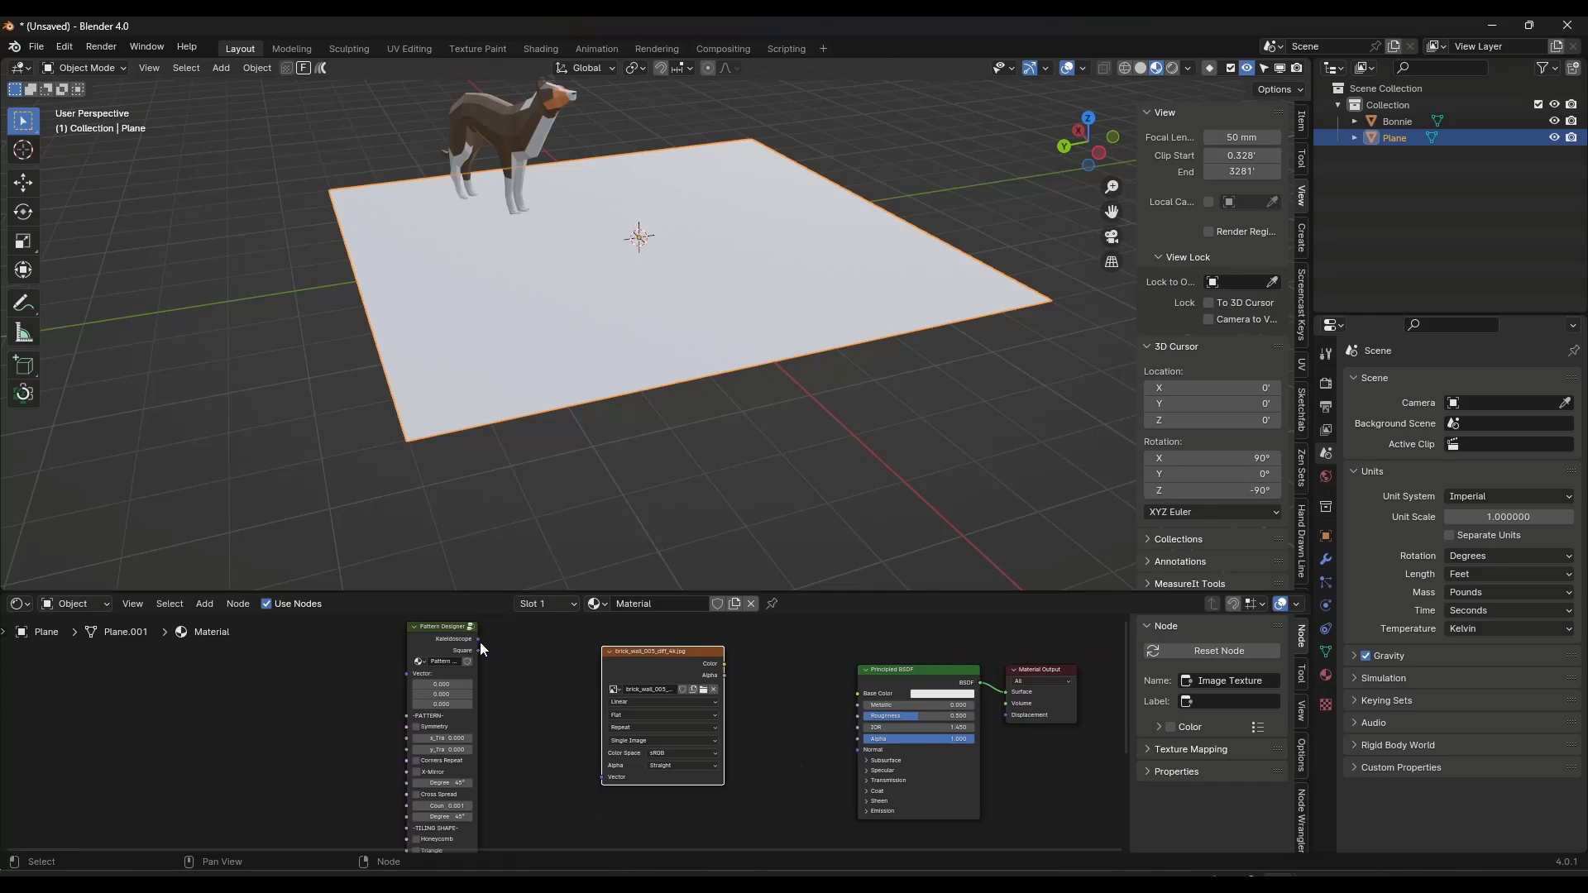
Step: Connect the Pattern Designer's Square output to the brick image's Vector and the image's Color to the Principled BSDF's Base Color
drag(479, 649, 600, 777)
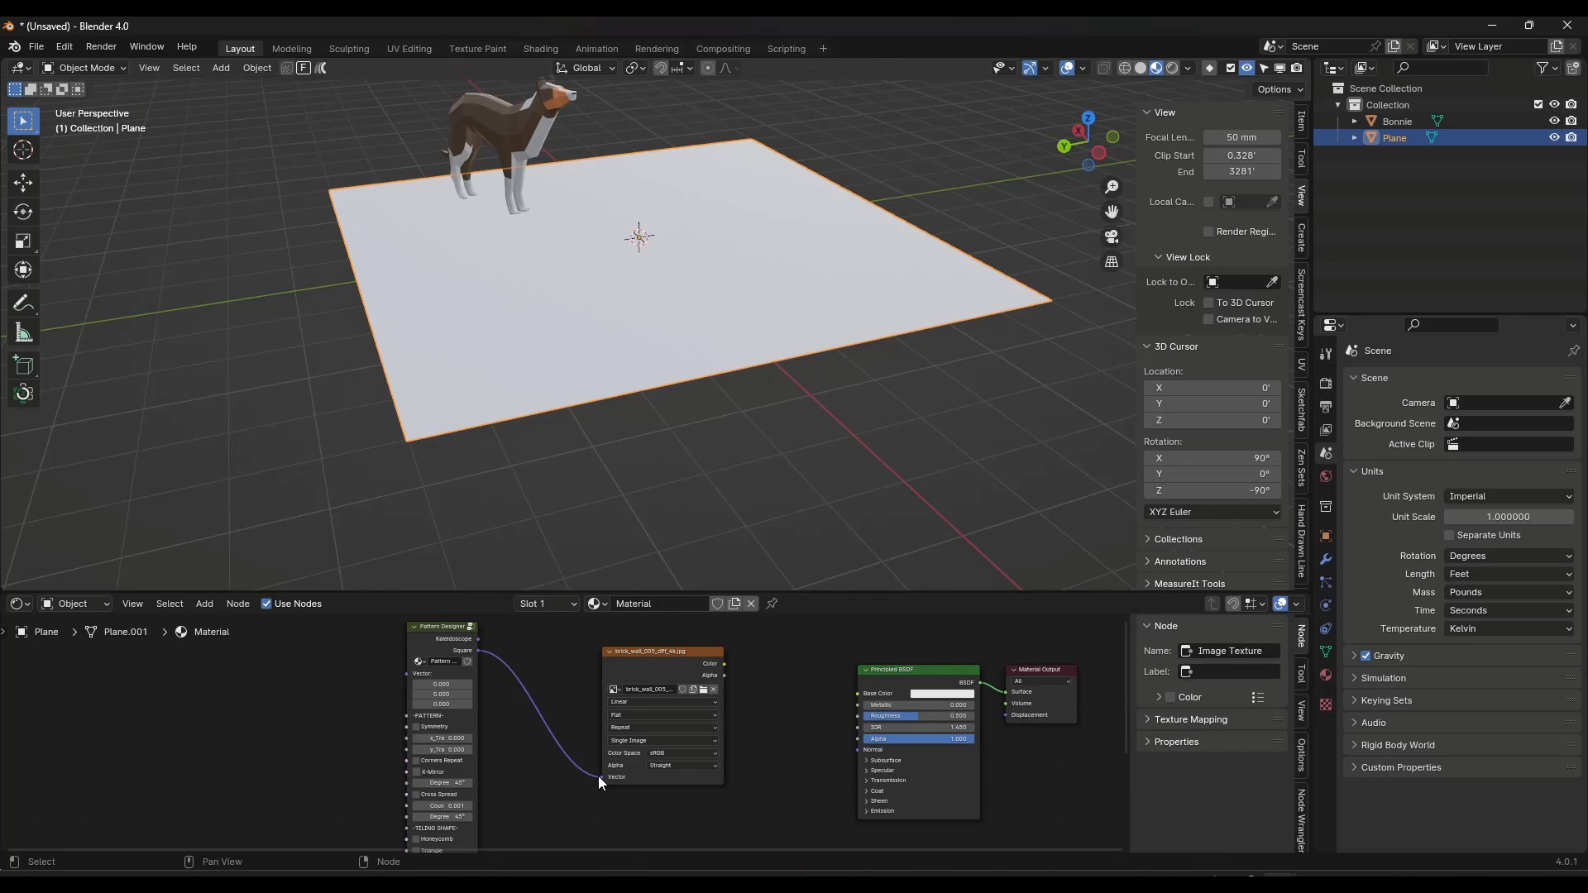
drag(725, 662, 858, 694)
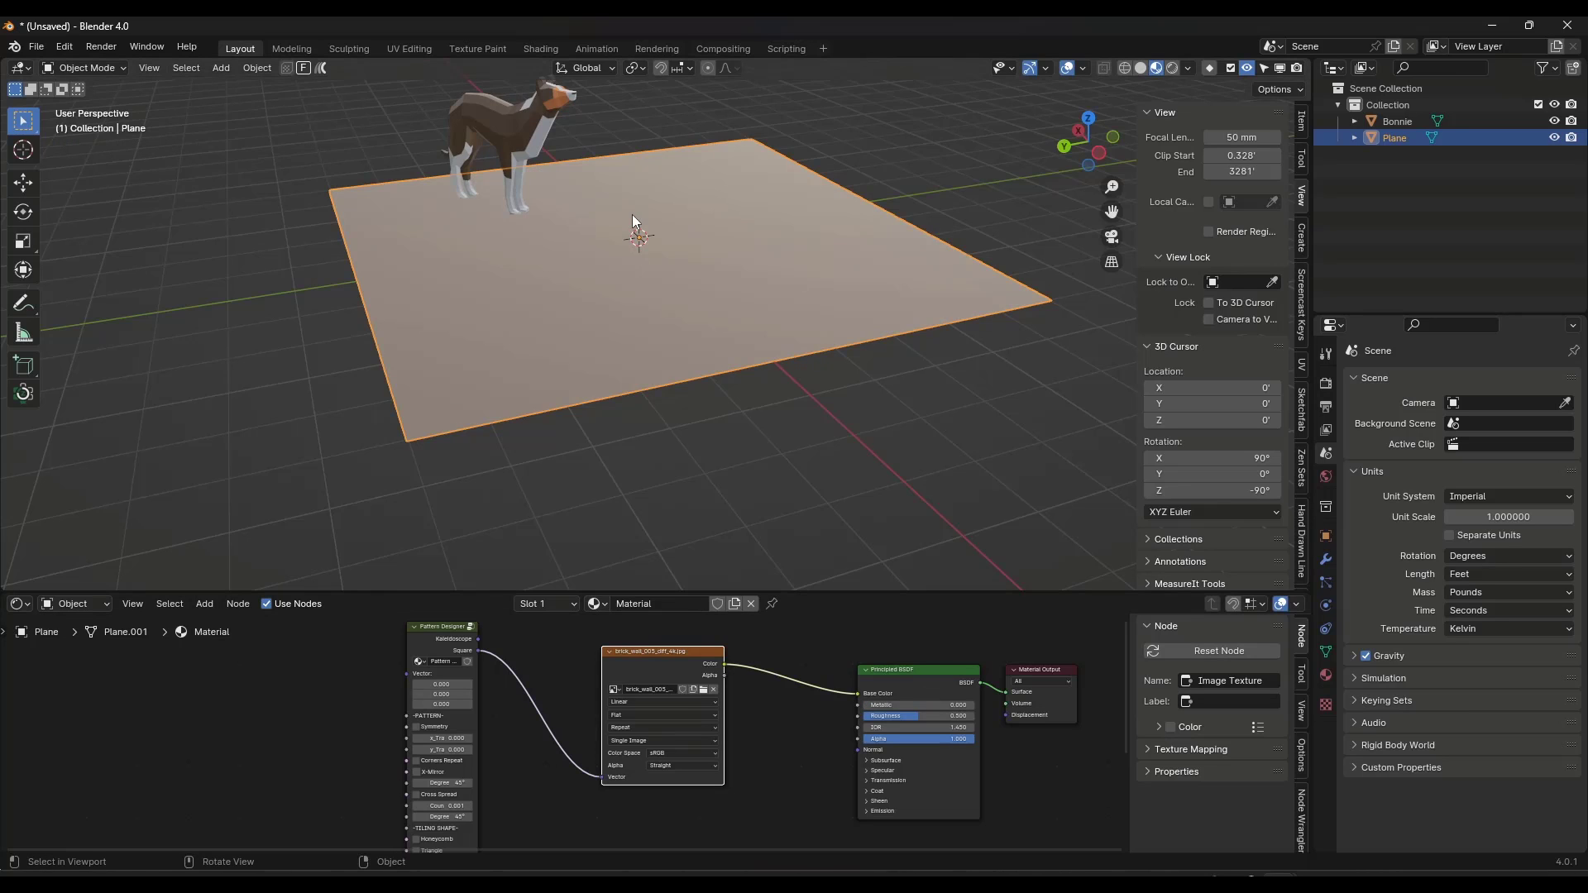
middle_drag(631, 216, 642, 238)
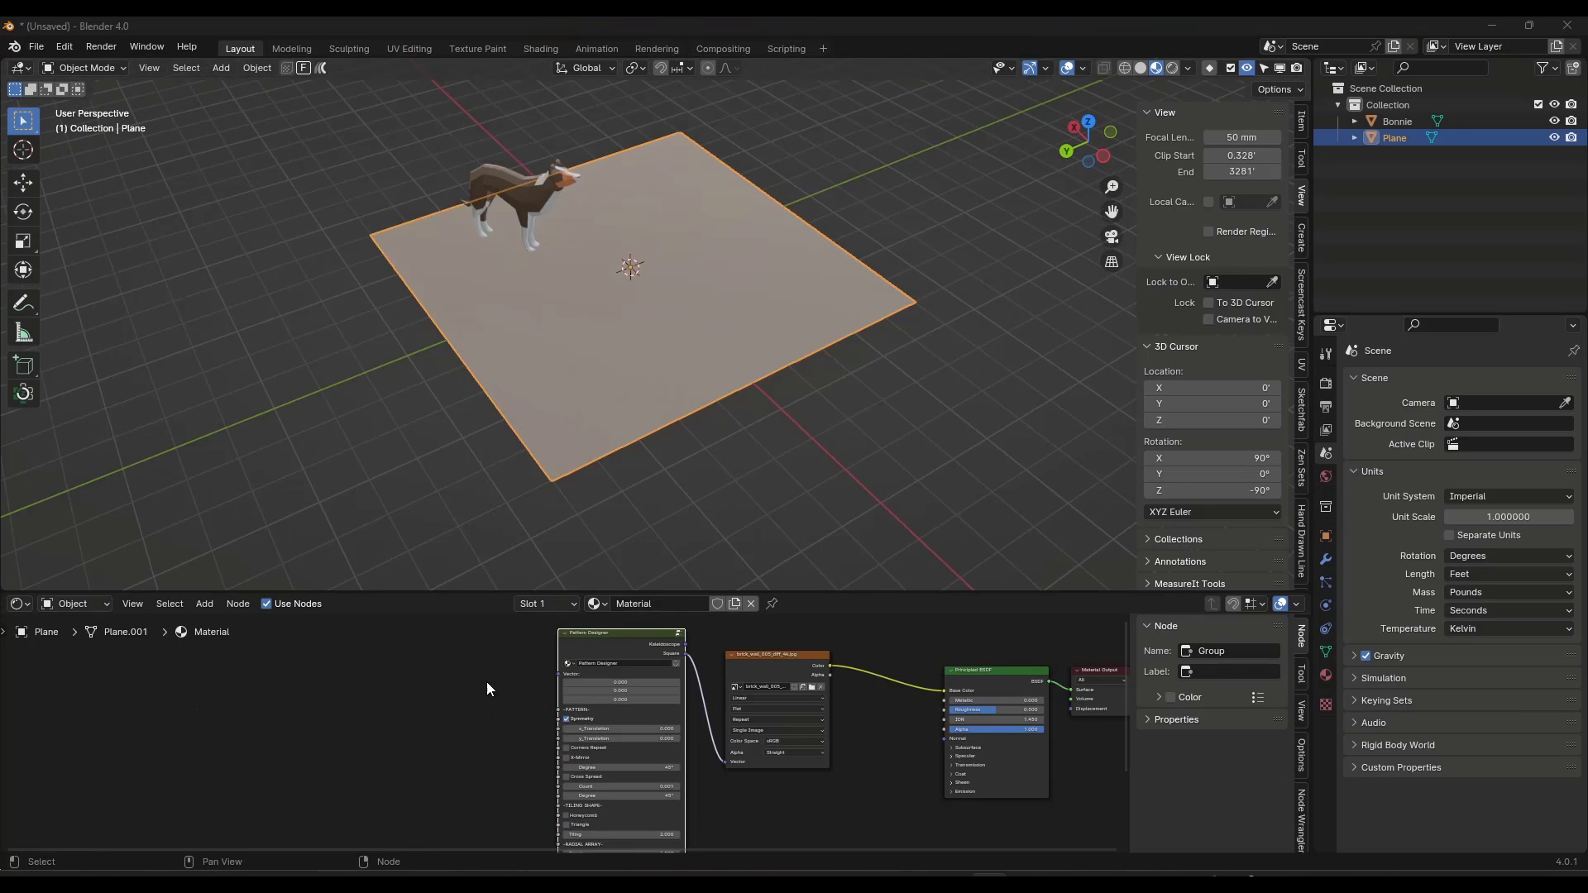
Step: Add a Texture Coordinate node and connect its Generated output to the Pattern Designer's Vector input
scroll(414, 720, up, 1)
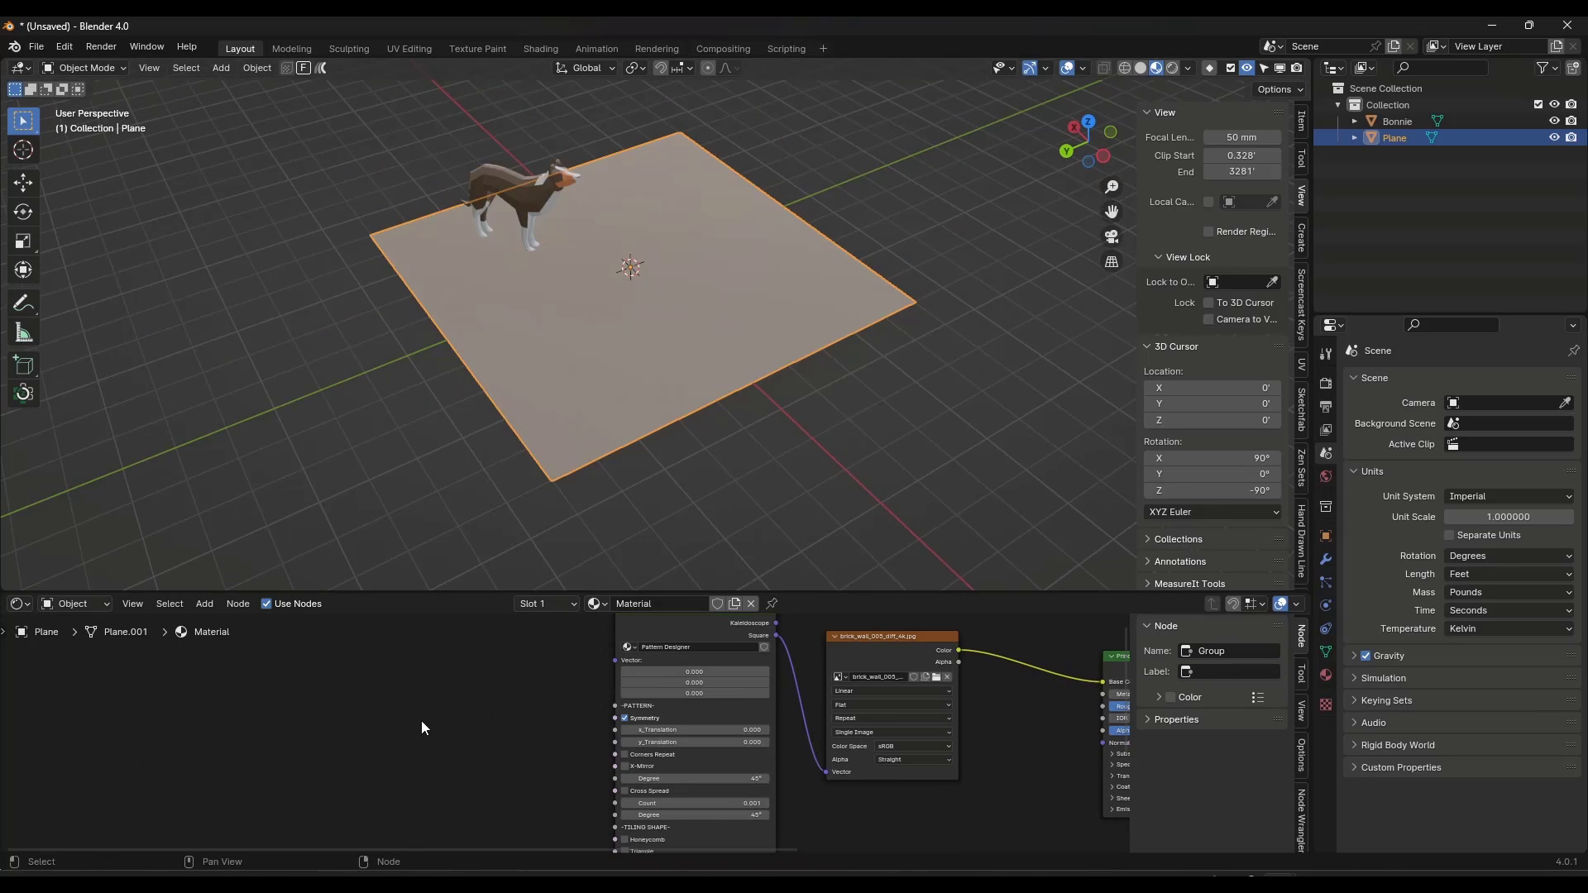
key(shift+a)
key(shift+a)
click(451, 373)
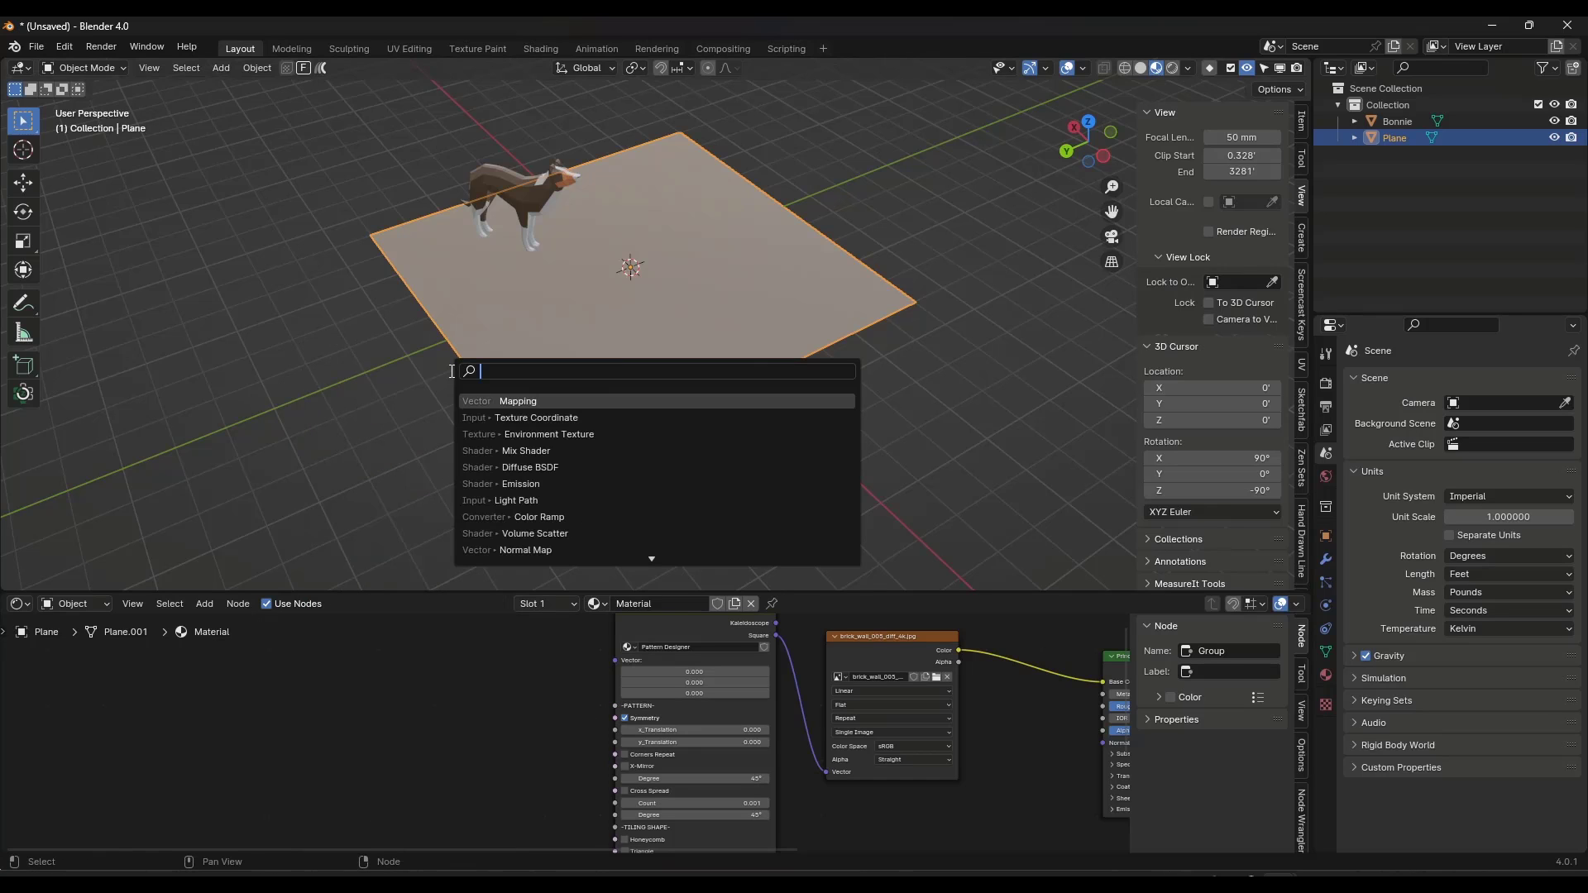
click(518, 418)
click(379, 672)
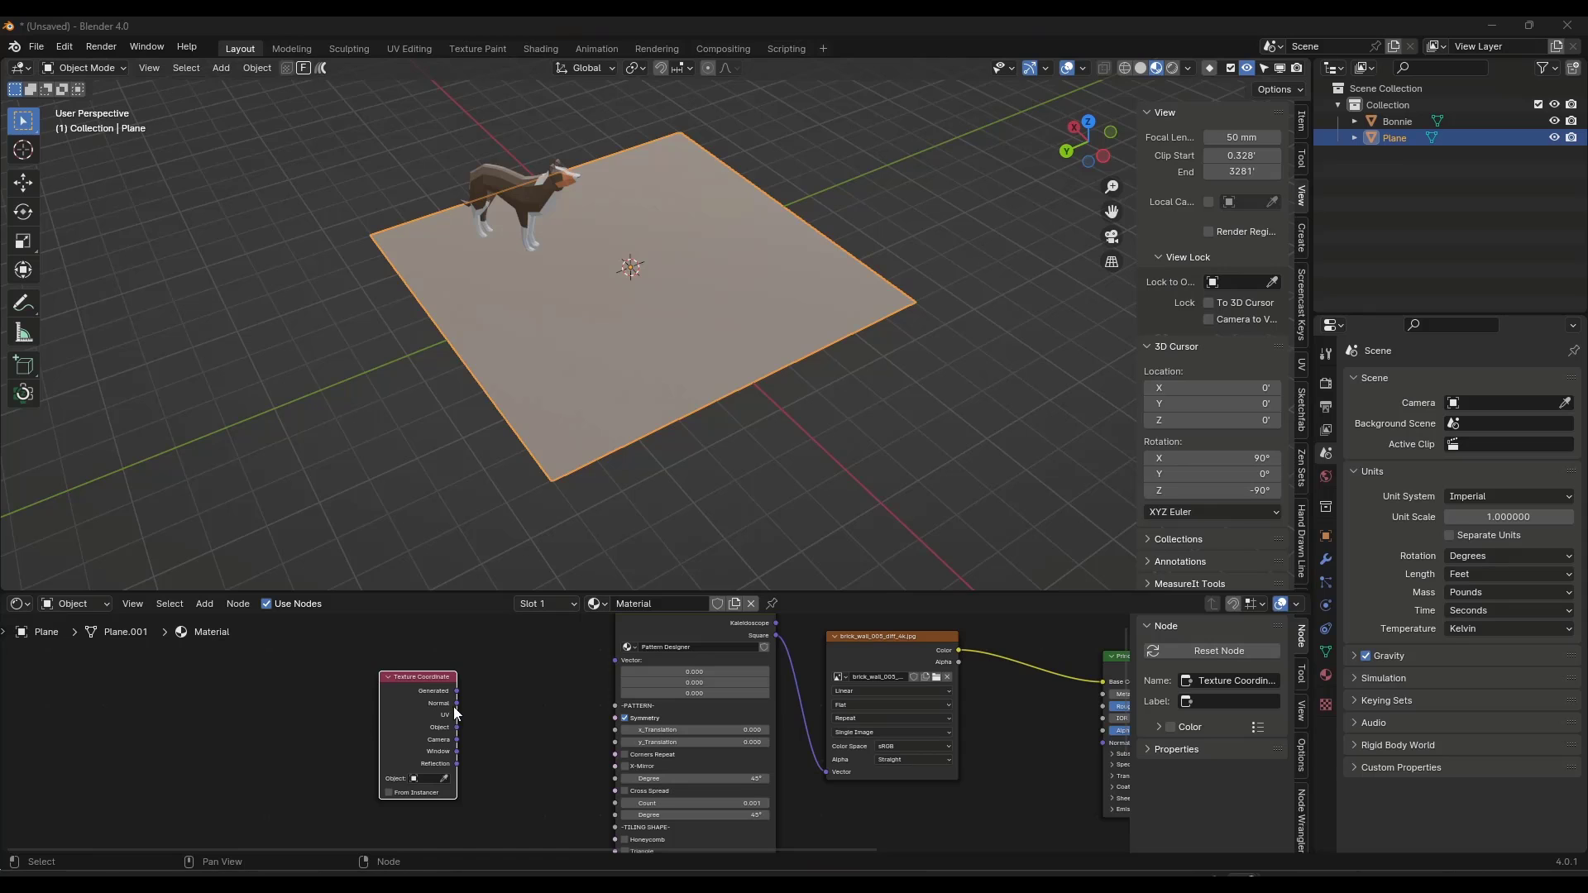
drag(456, 691, 613, 662)
Step: Examine the symmetrical brick pattern on the plane and the Pattern Designer node's settings
scroll(605, 235, up, 2)
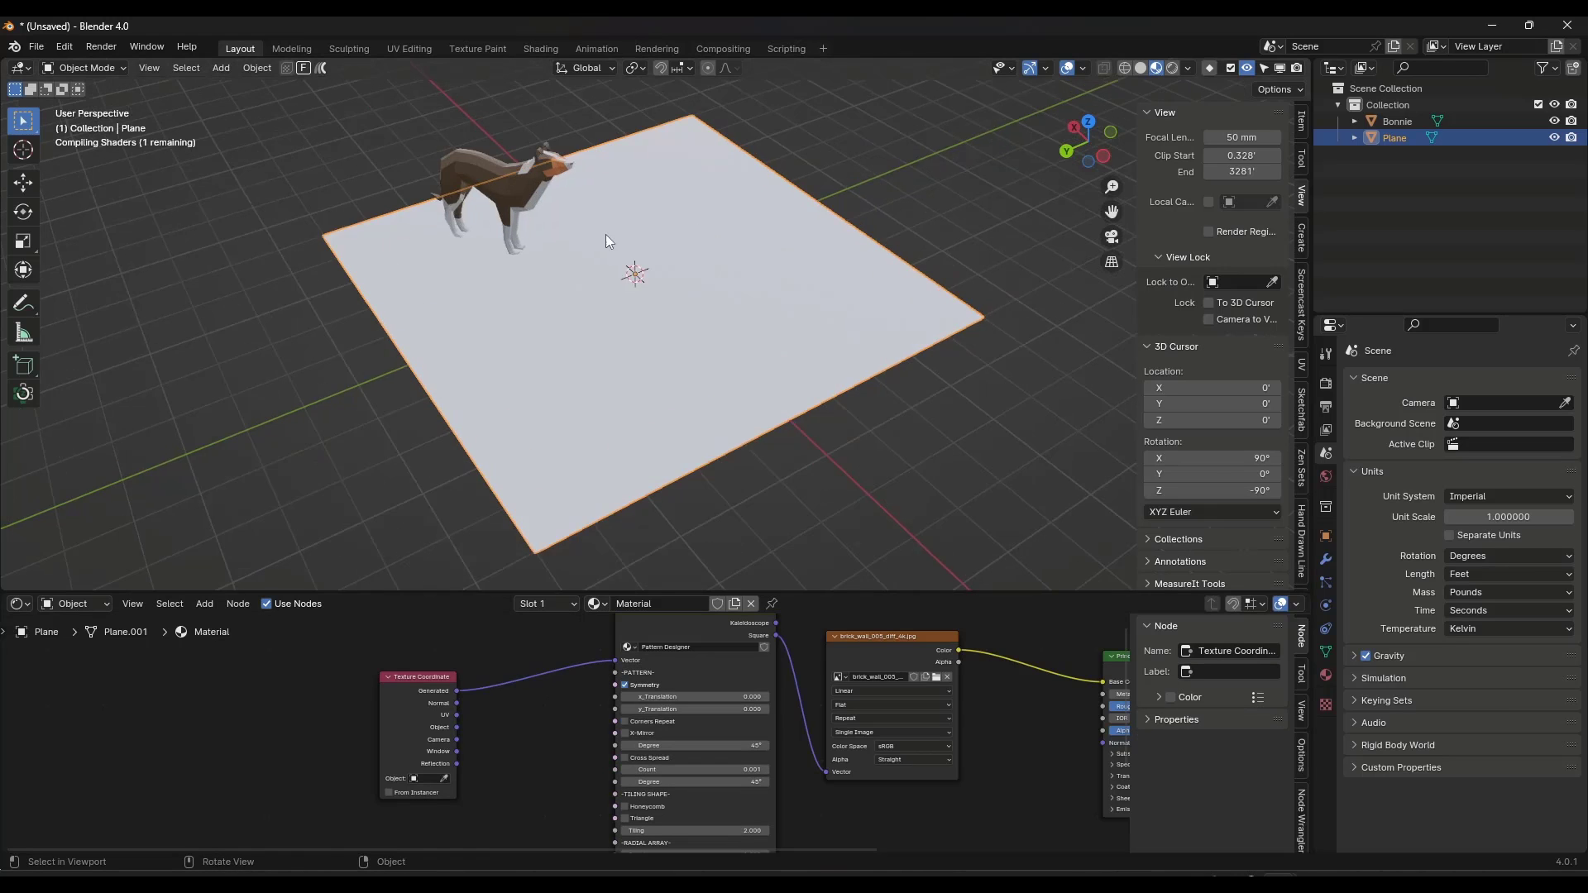
middle_drag(632, 364, 587, 385)
scroll(627, 379, up, 1)
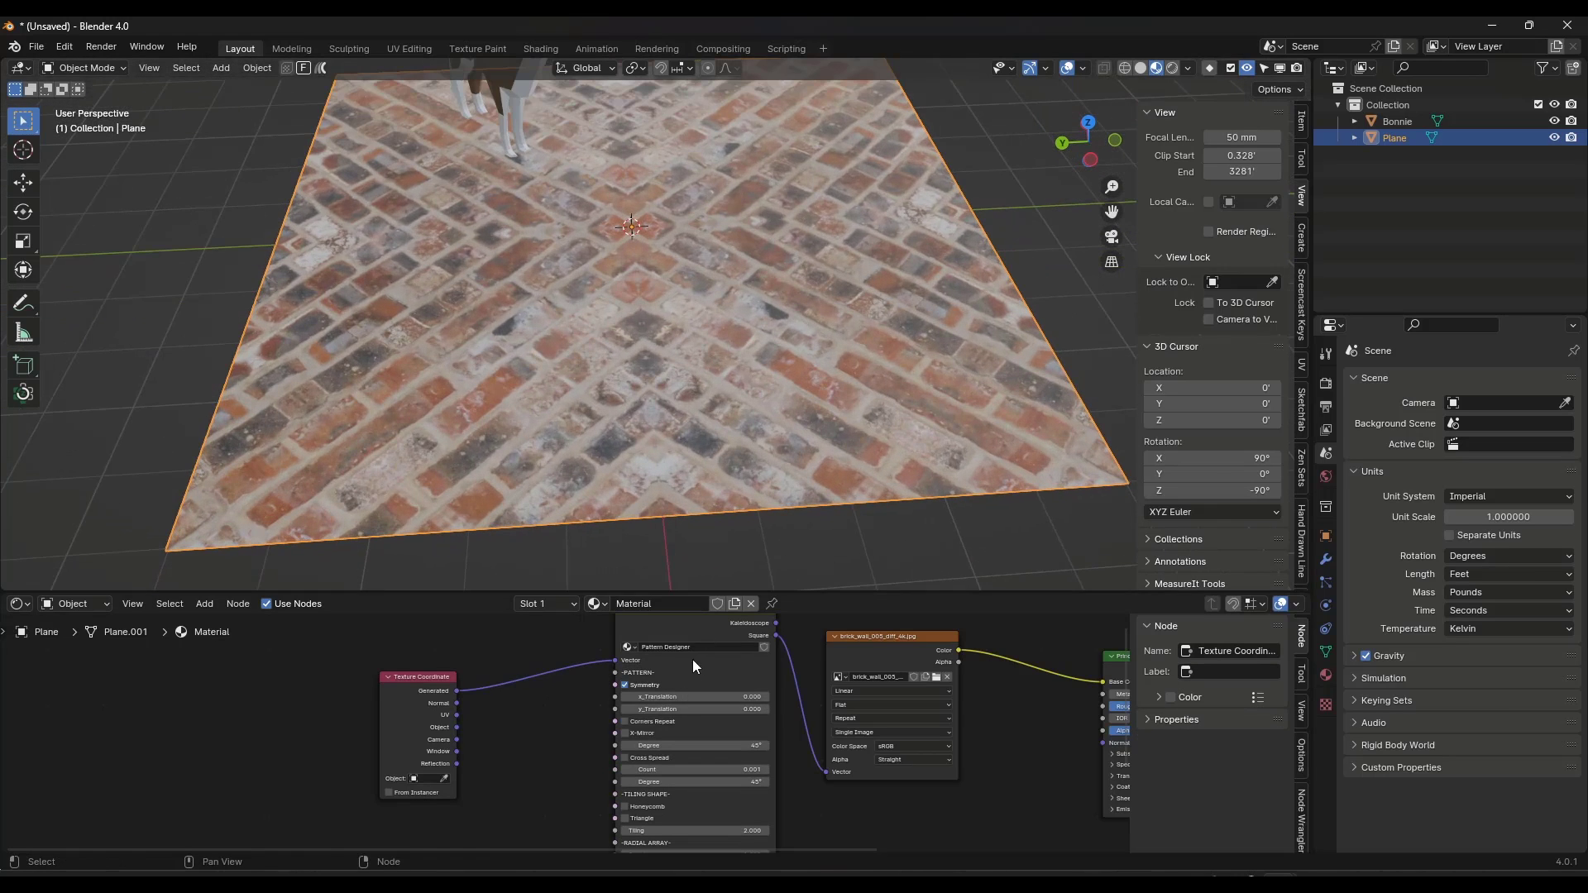
middle_drag(745, 791, 720, 751)
scroll(704, 732, up, 5)
scroll(692, 718, down, 2)
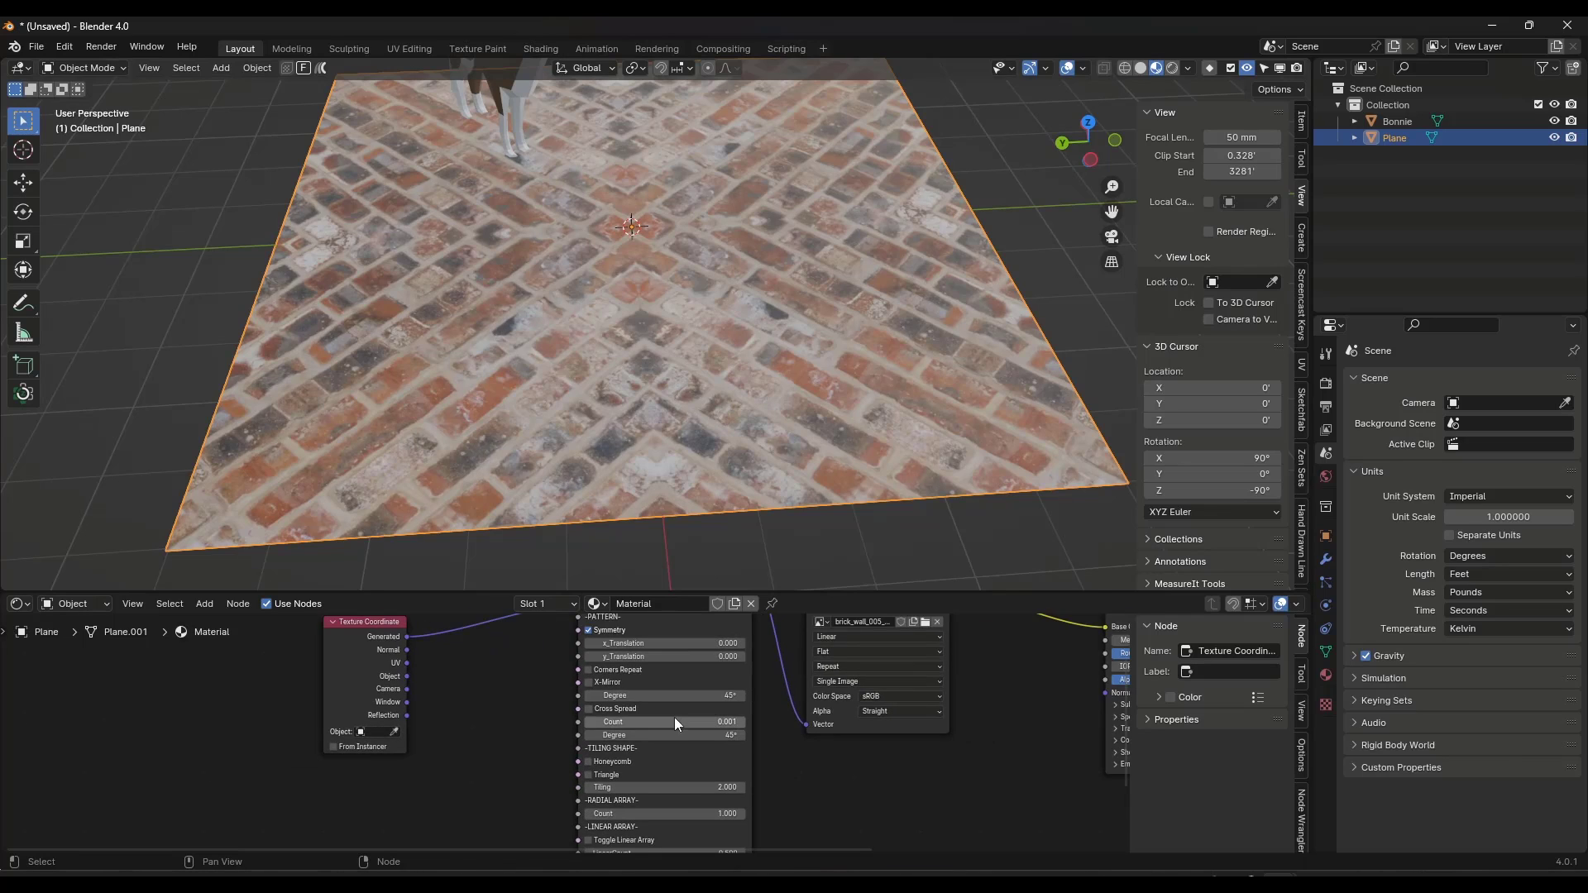
scroll(673, 717, down, 3)
middle_drag(646, 647, 562, 680)
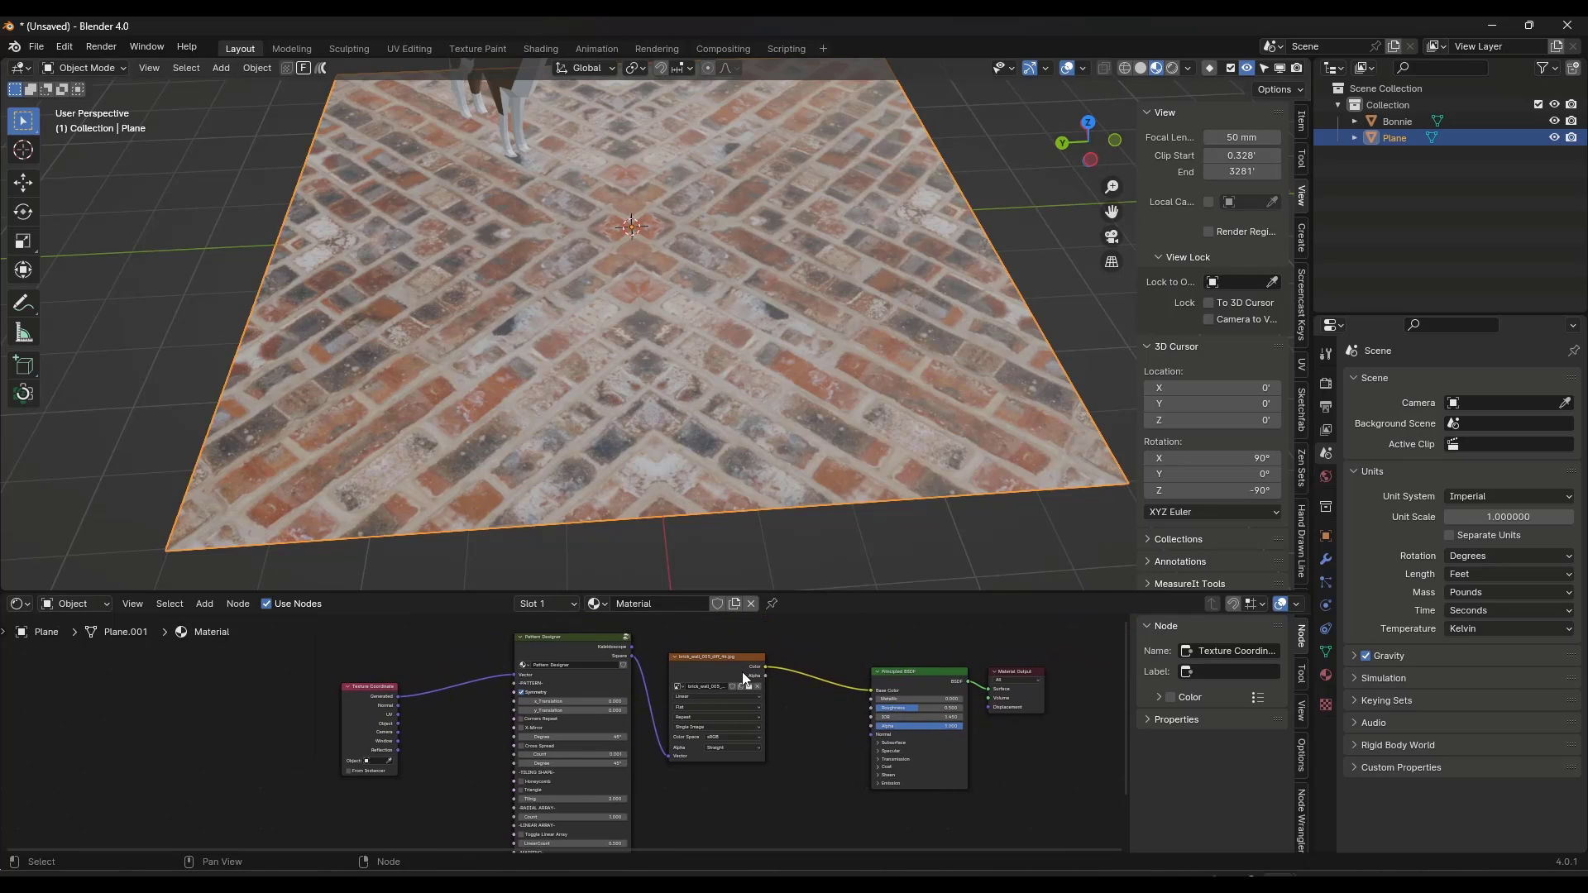
scroll(634, 721, down, 4)
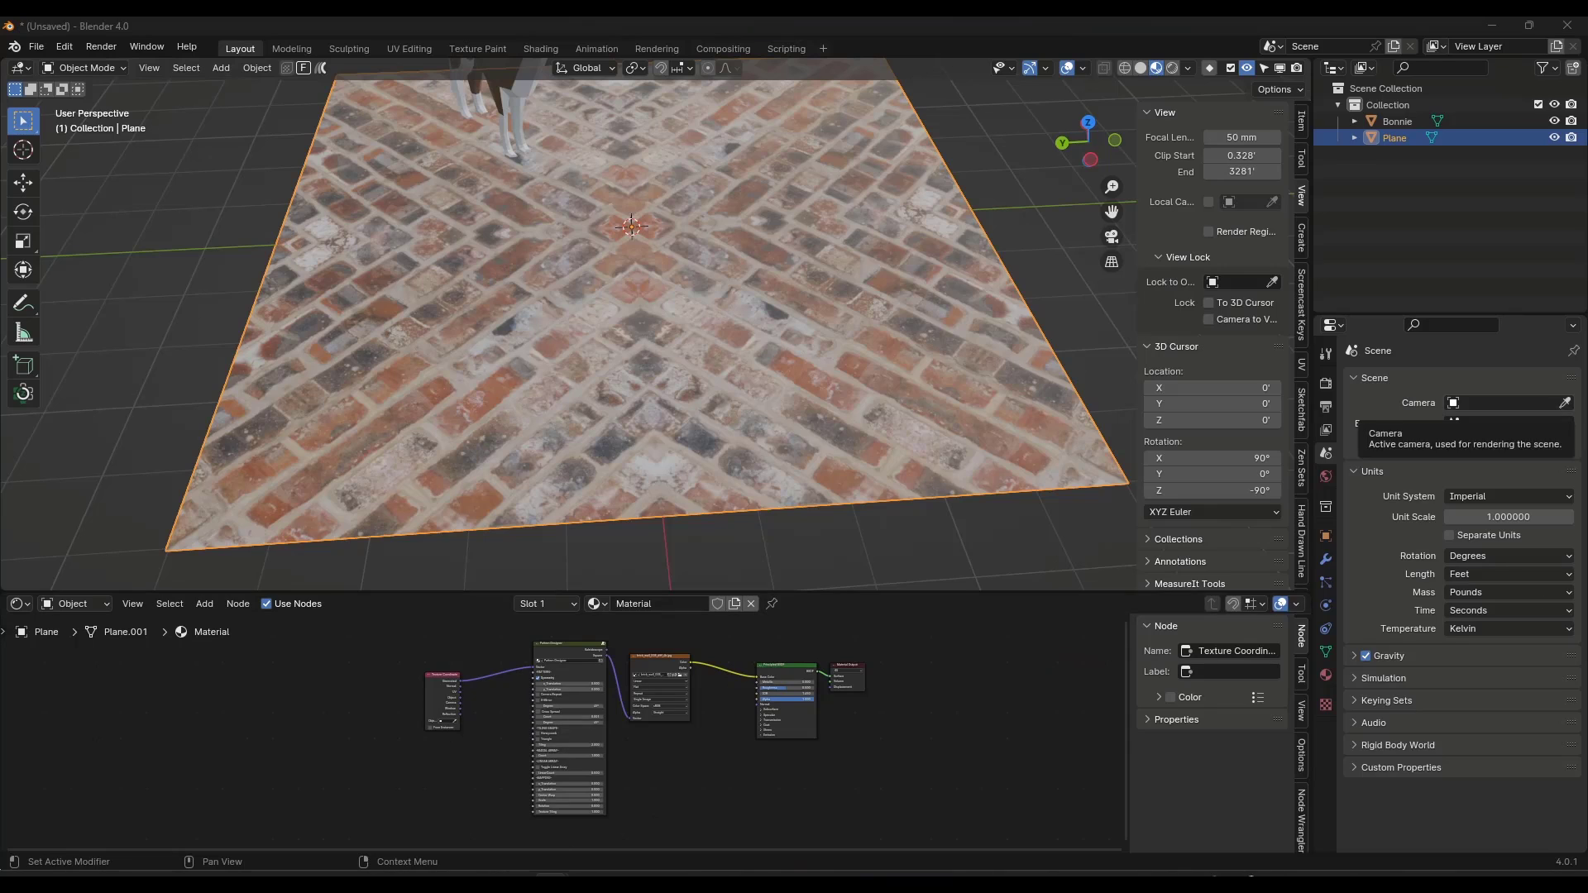
Step: Bring another brick_wall_005 texture map into the material as an image texture below the diffuse image node
drag(1587, 113, 544, 112)
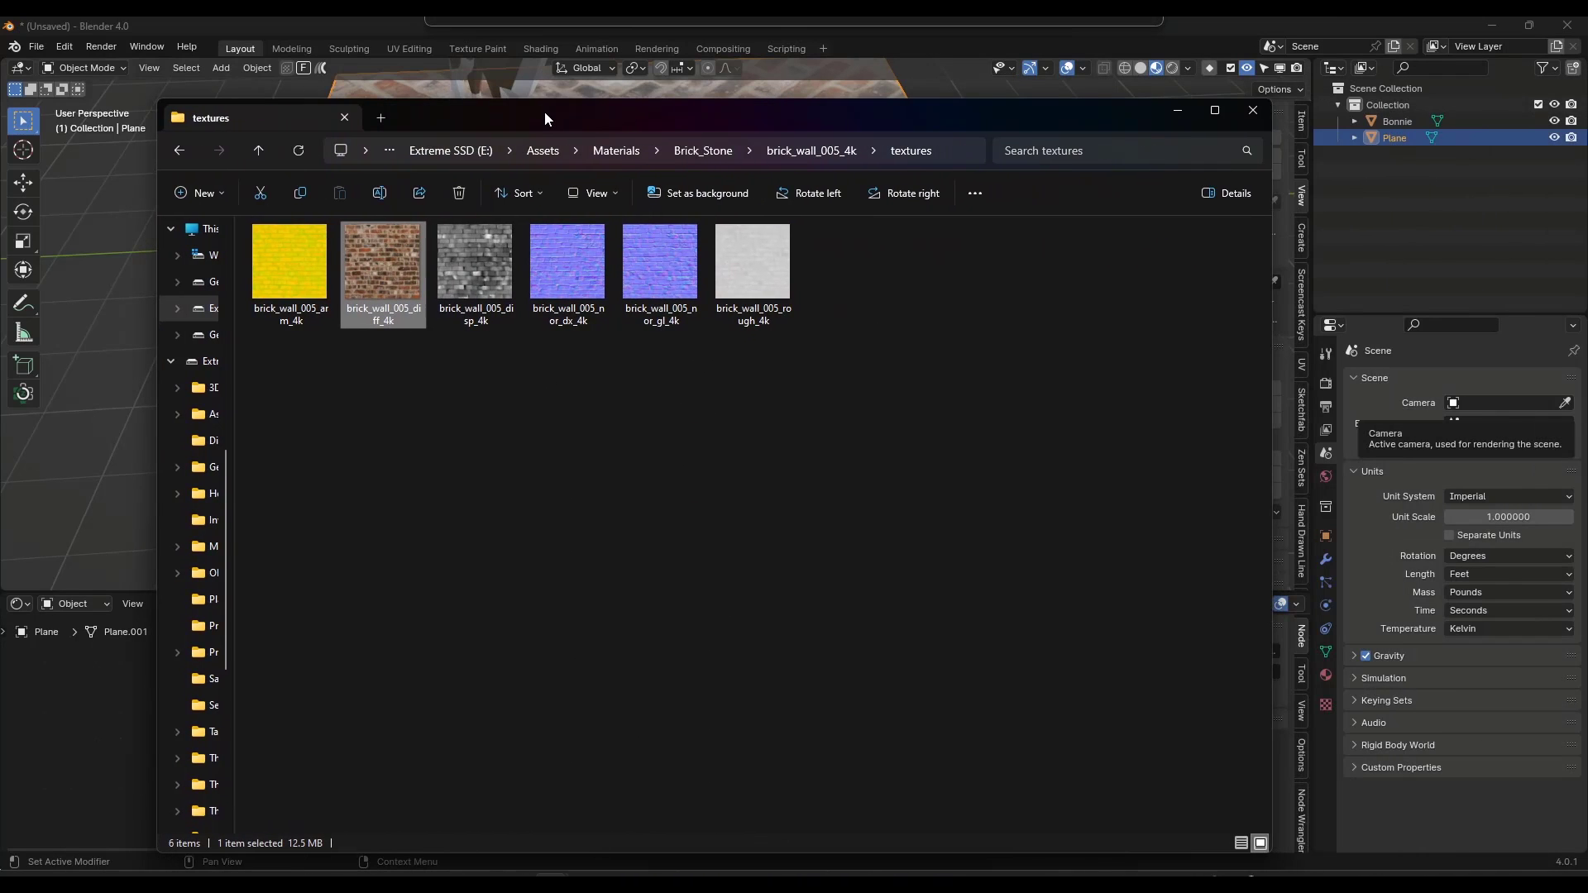
drag(545, 111, 1587, 111)
scroll(790, 376, down, 5)
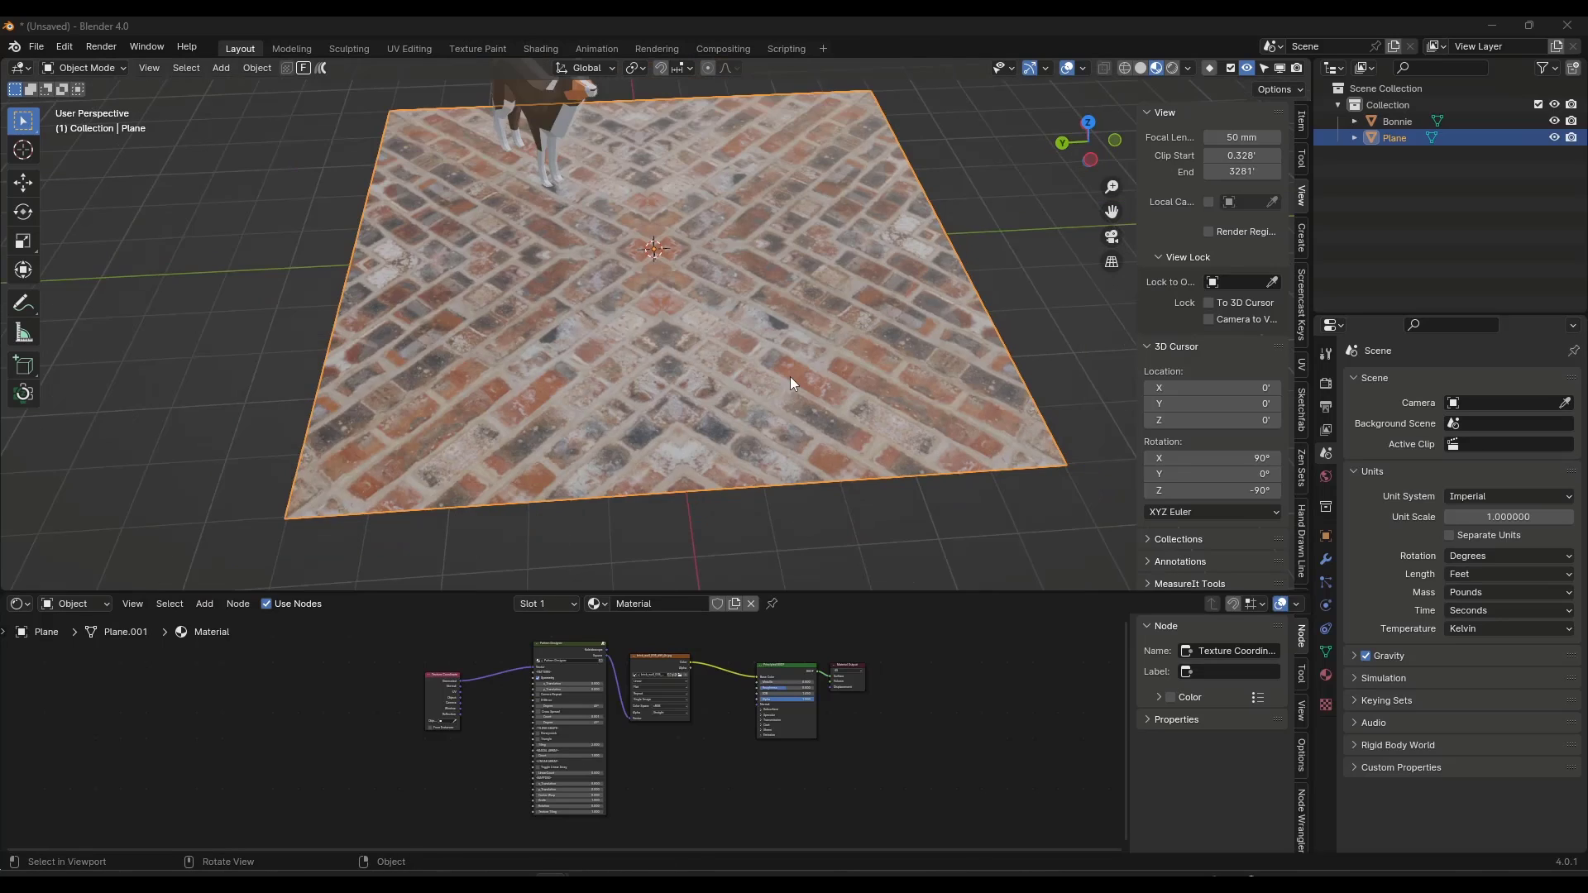
scroll(665, 776, up, 3)
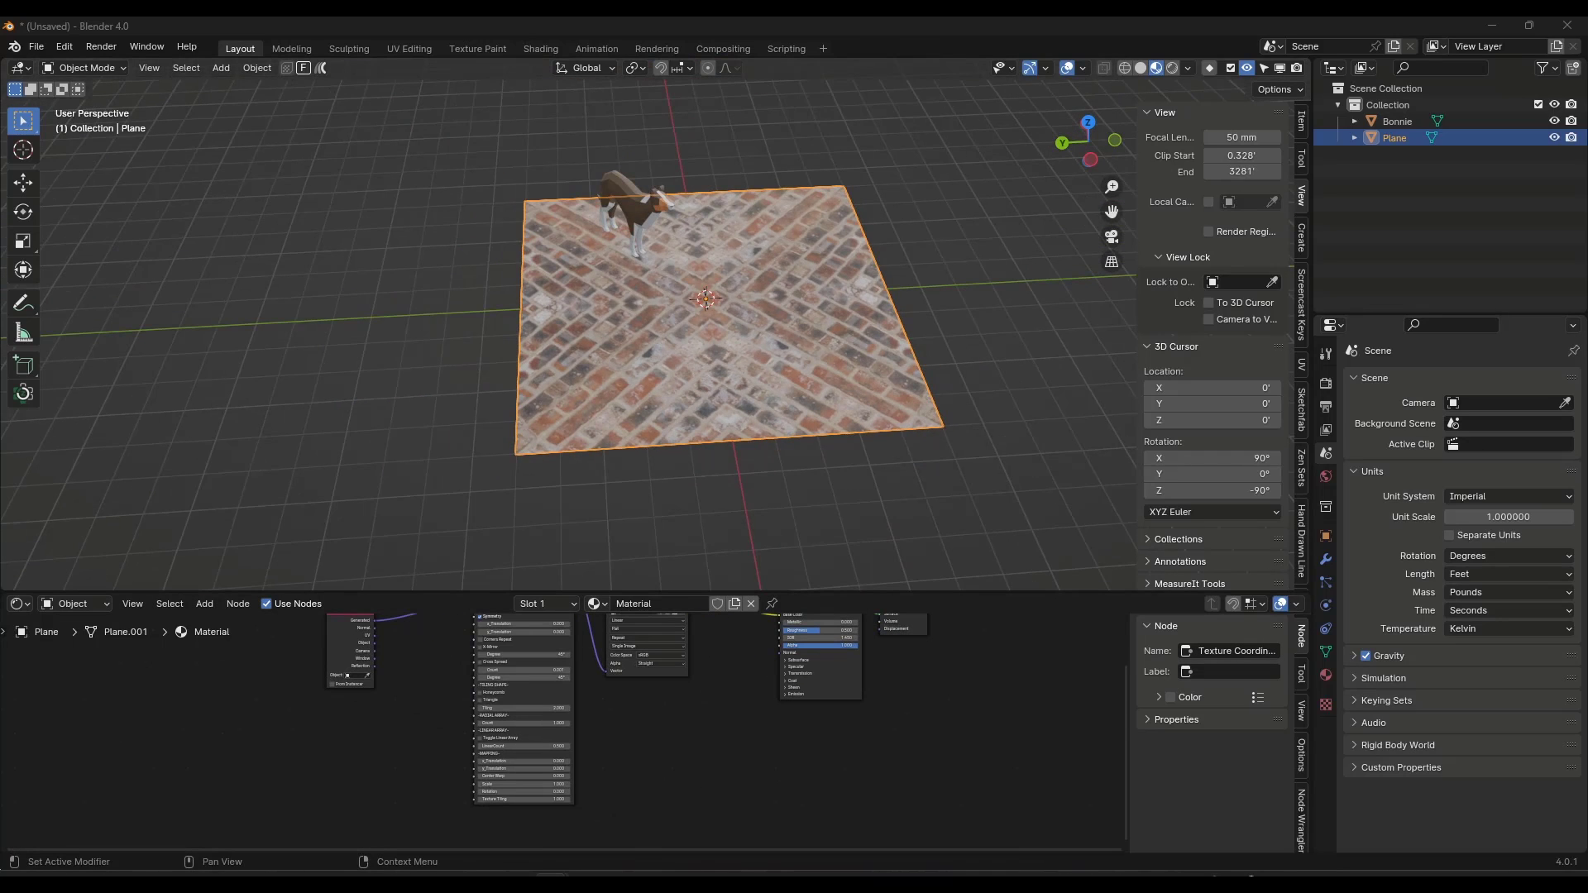
drag(609, 703, 635, 713)
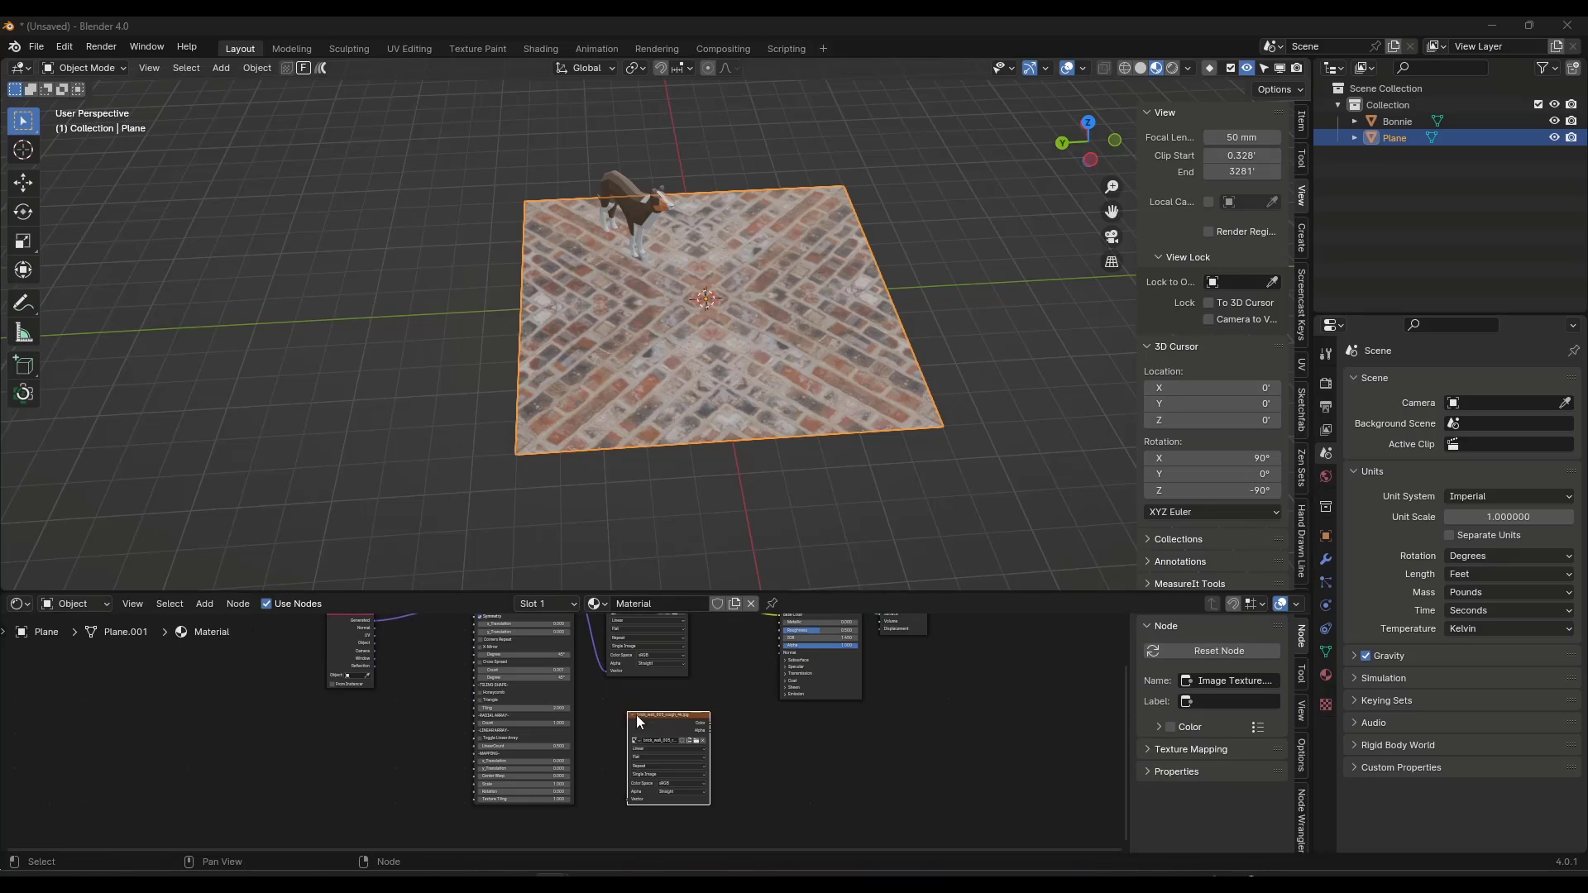
Step: Bring the brick_wall_005_disp_4k.jpg displacement map into the material as an image texture node
drag(1584, 496, 785, 808)
scroll(651, 699, down, 5)
scroll(614, 658, up, 3)
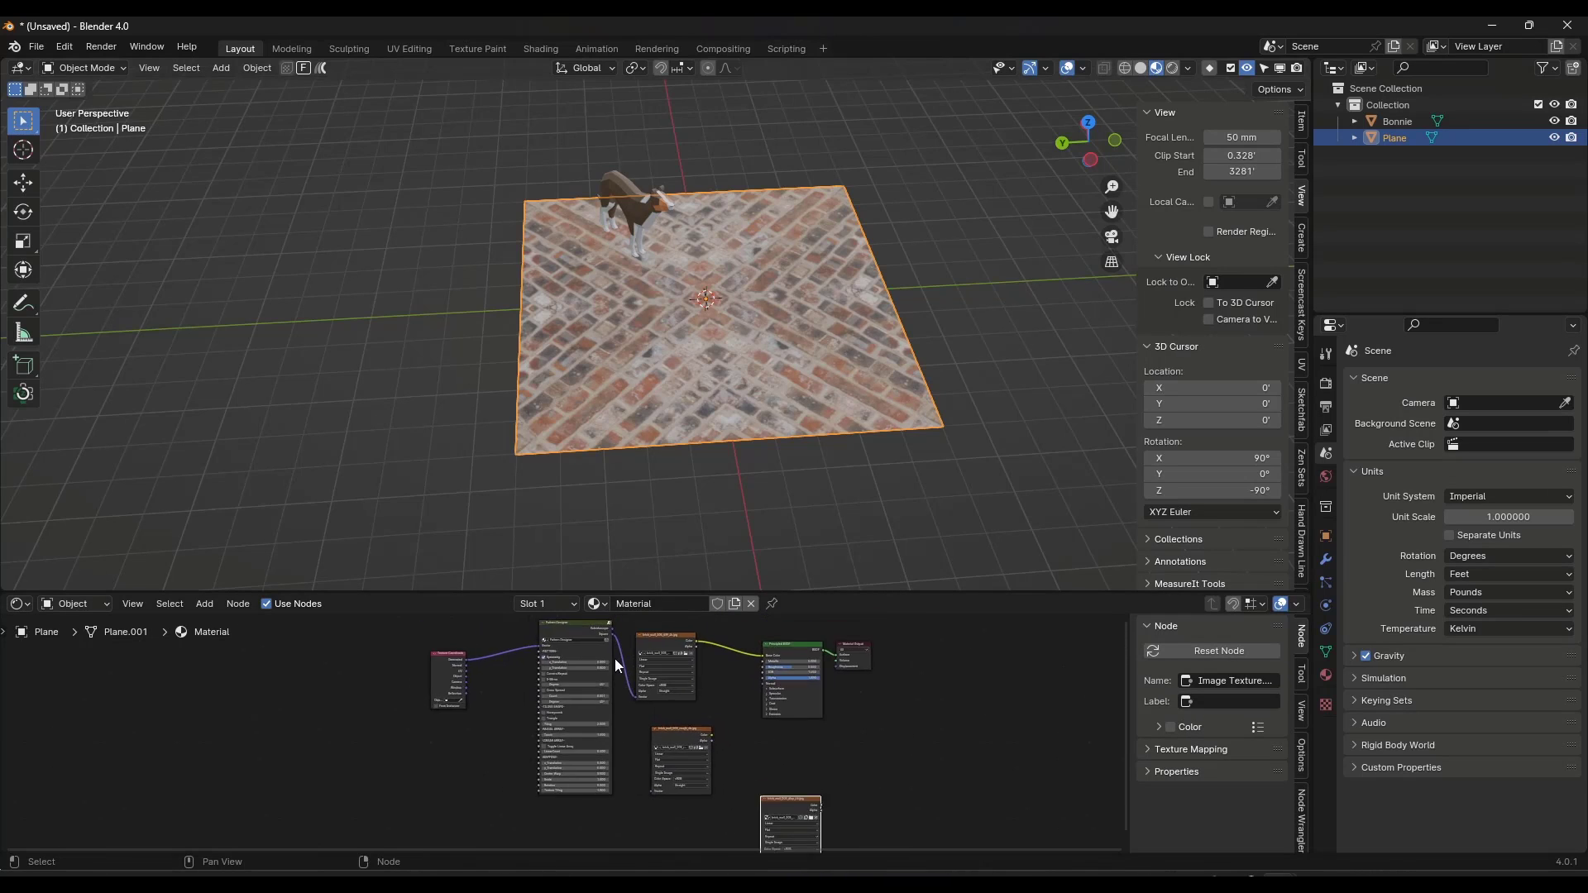
Step: Connect the Pattern Designer's Square output to the roughness image's Vector and the image's Color to the Principled BSDF's Roughness
drag(612, 627, 664, 801)
scroll(666, 802, up, 5)
scroll(668, 801, up, 11)
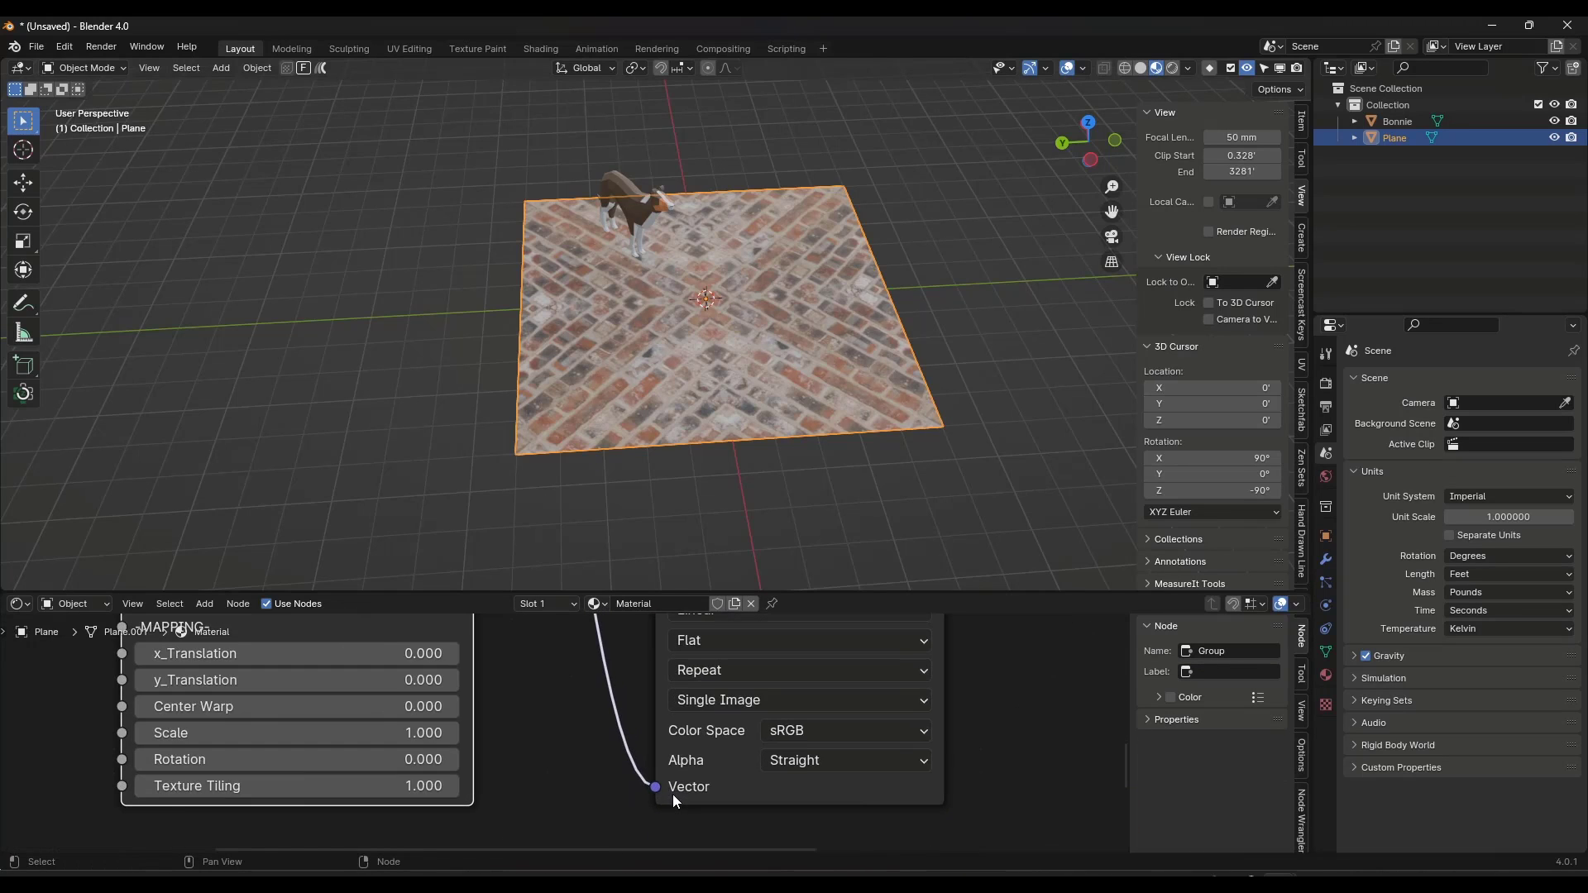
scroll(668, 795, down, 10)
middle_drag(790, 723, 622, 802)
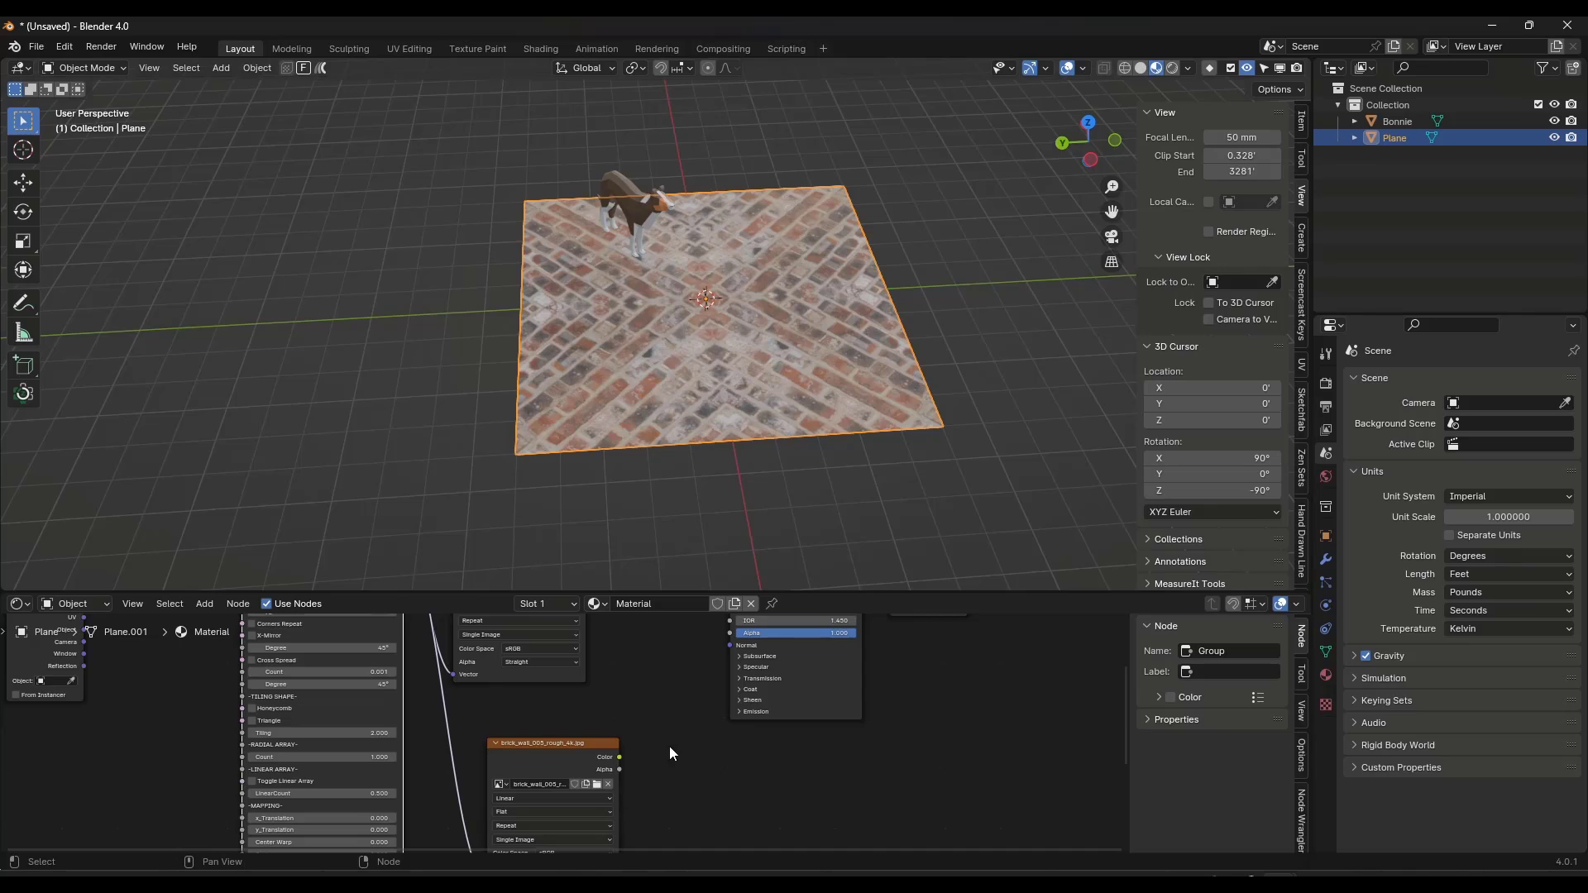
middle_drag(669, 746, 488, 801)
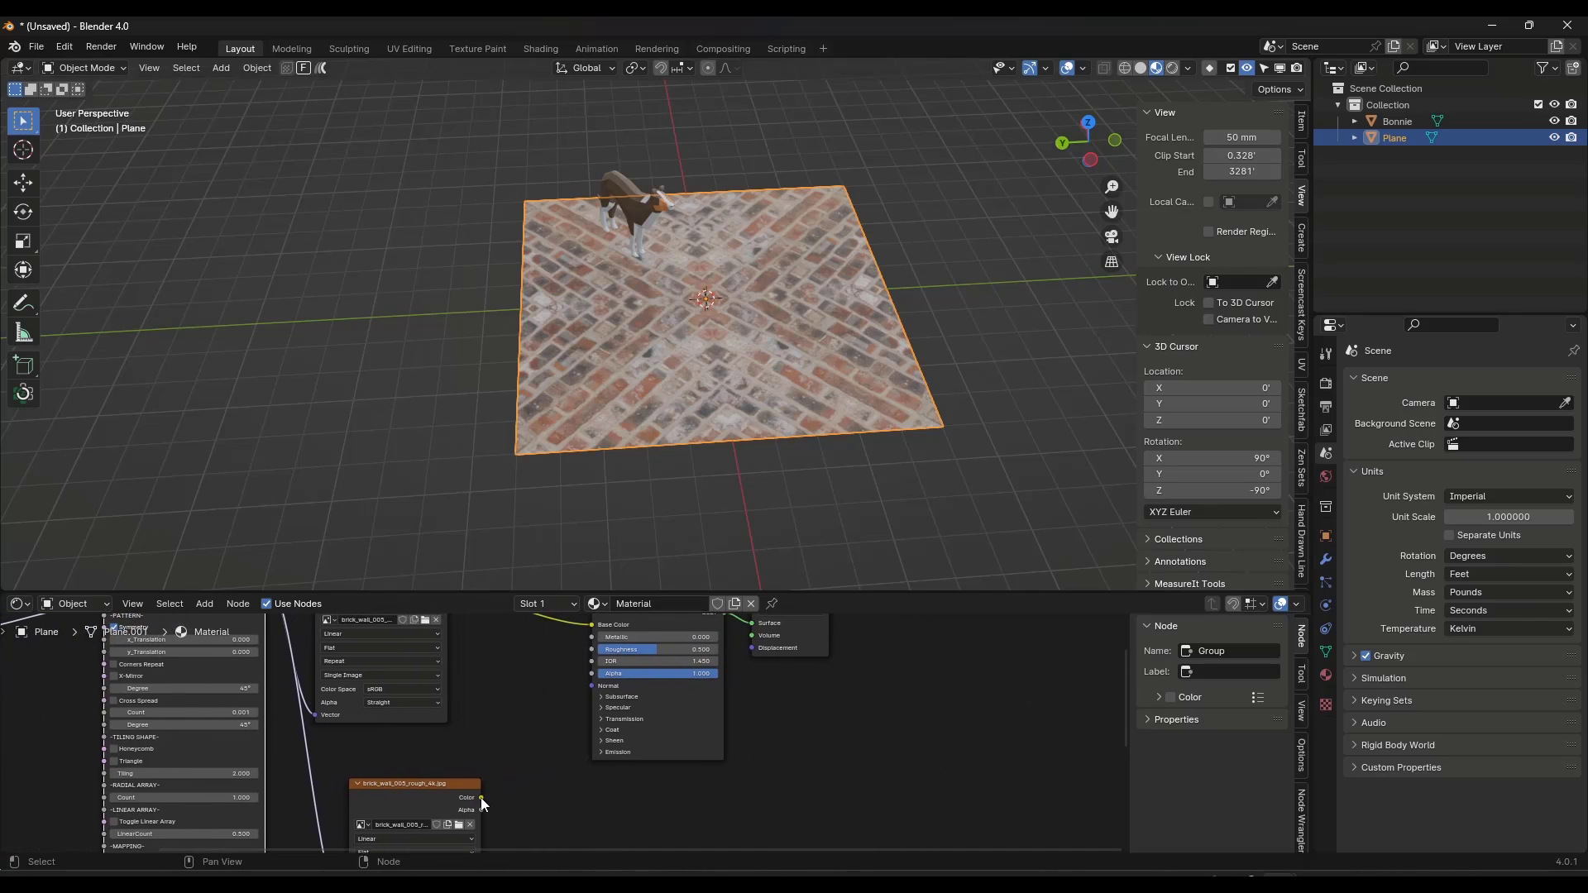
drag(481, 798, 593, 651)
scroll(621, 674, down, 3)
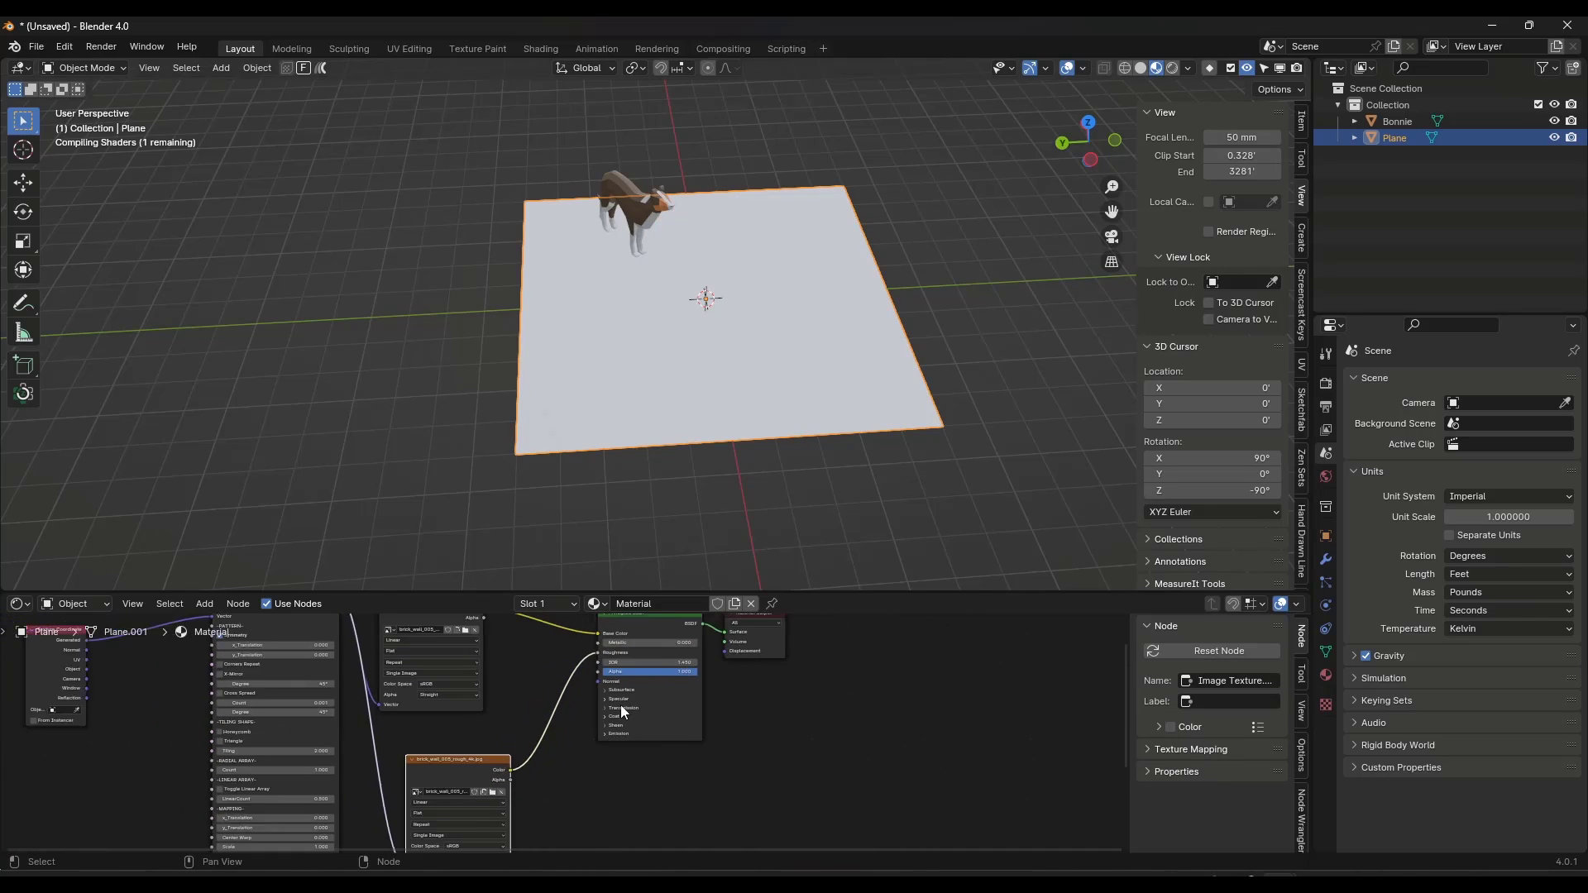
Step: Set the roughness image's color space to Non-Color and check the brick surface on the plane
scroll(604, 716, down, 1)
middle_drag(538, 803, 622, 671)
scroll(555, 696, up, 5)
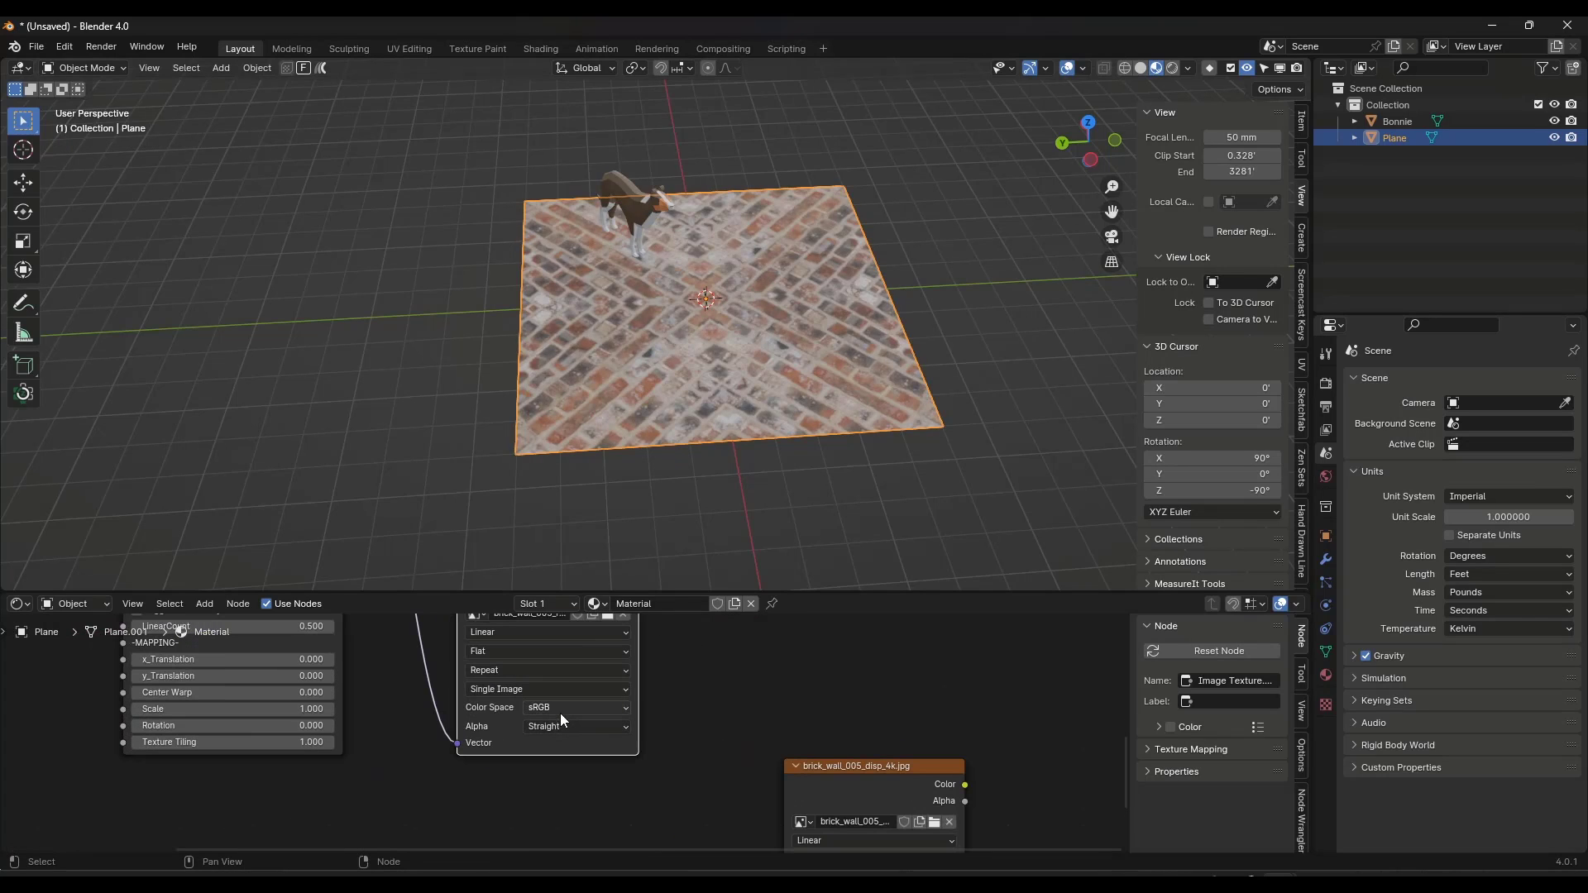
click(556, 709)
click(728, 640)
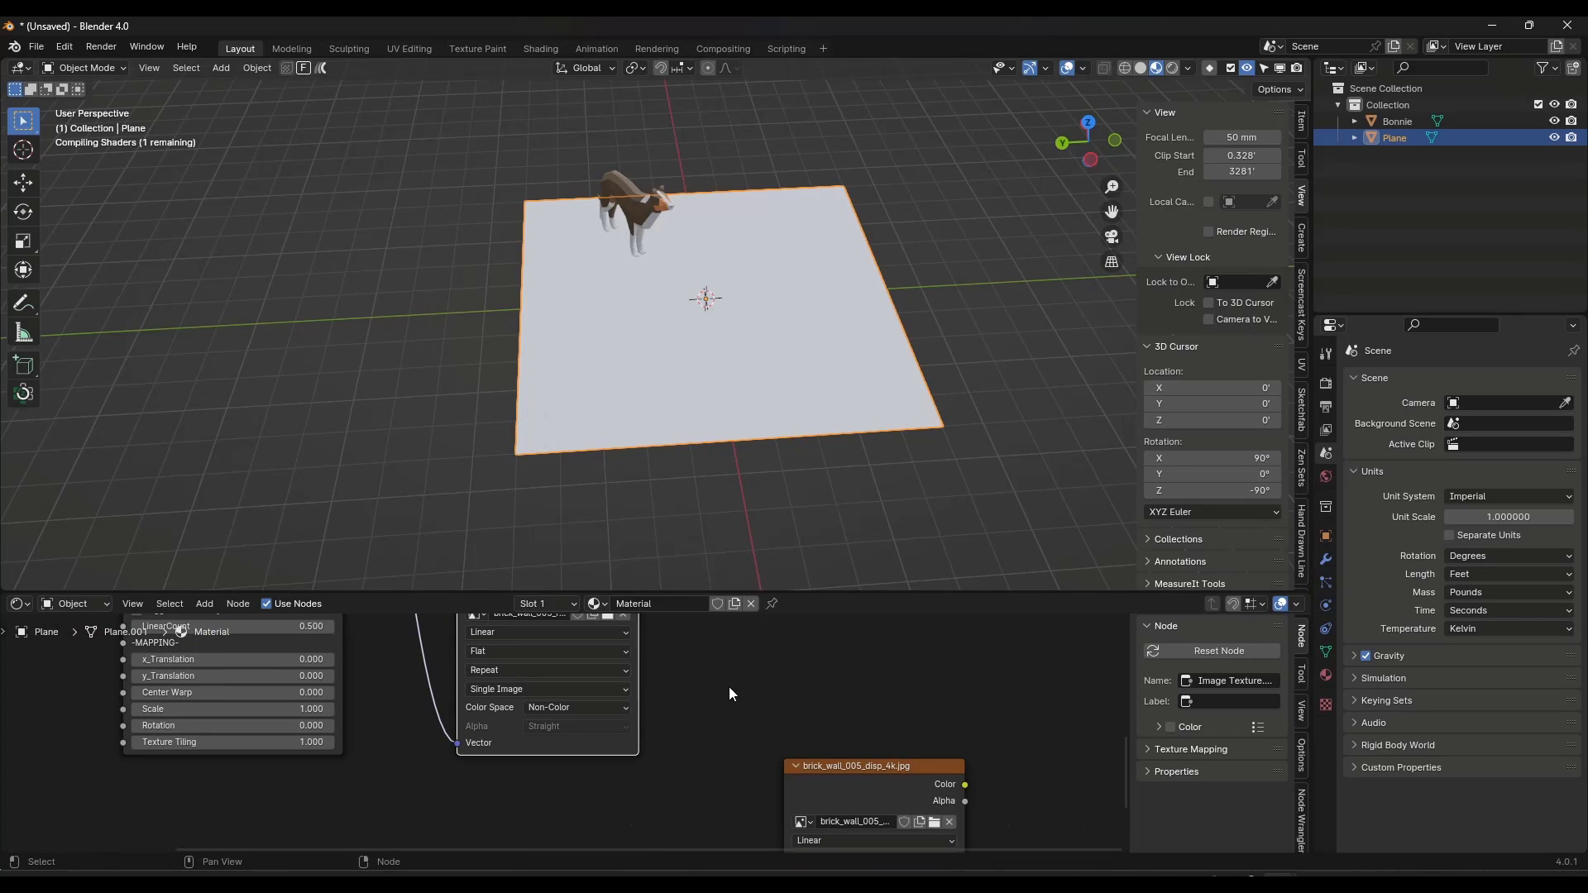
middle_drag(632, 429, 713, 343)
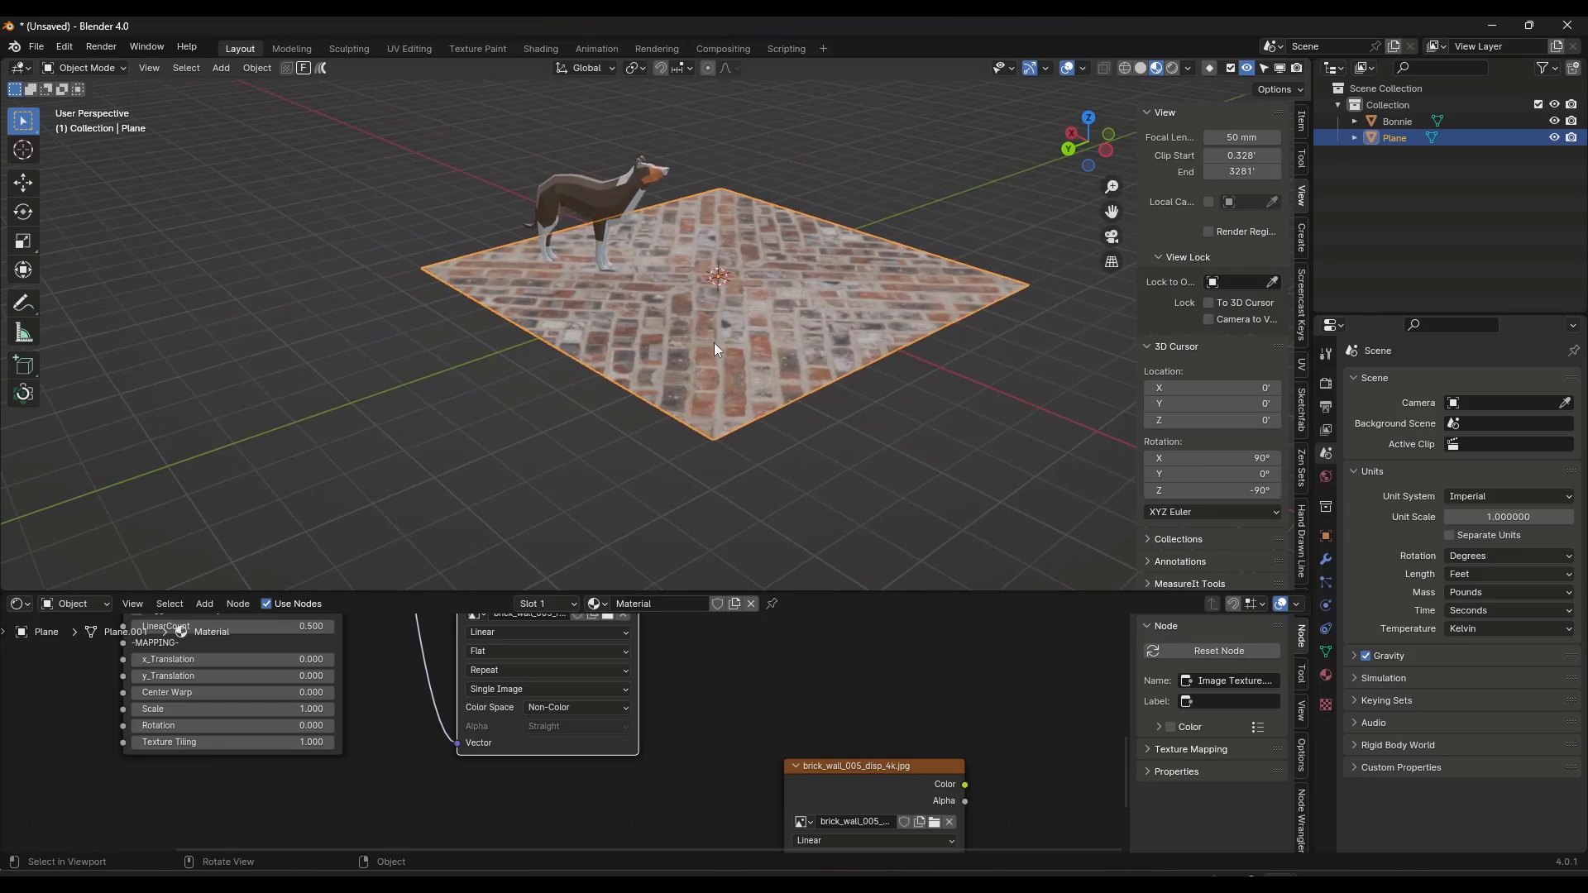
scroll(748, 301, up, 5)
scroll(747, 384, down, 2)
middle_drag(742, 407, 766, 508)
Step: Place the displacement image node below the roughness image and connect the Pattern Designer's Square output to its Vector input
scroll(719, 661, down, 4)
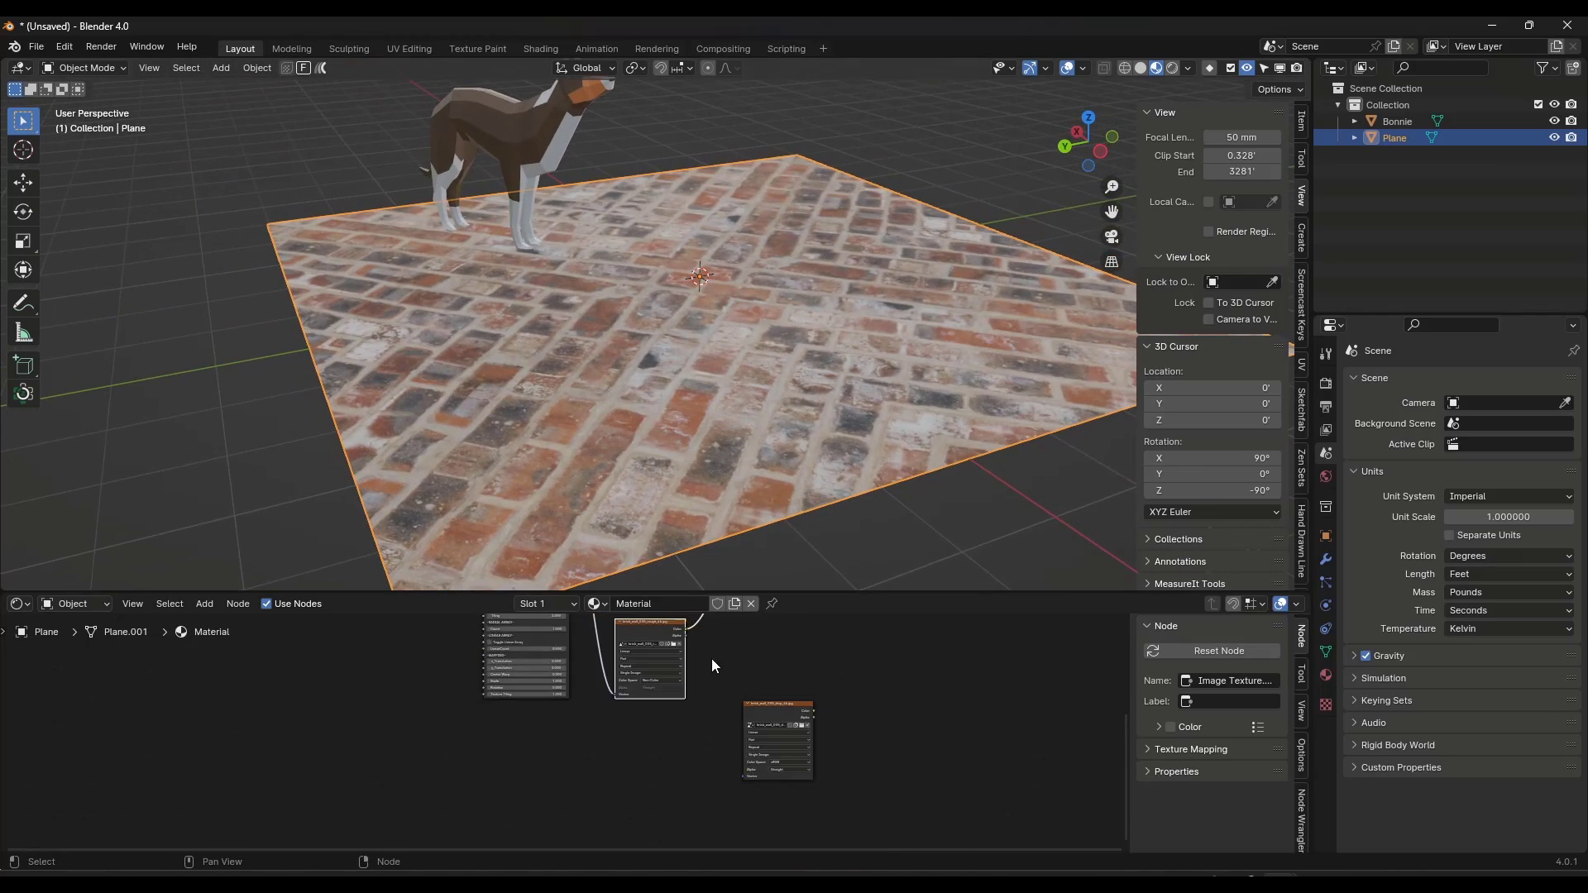
scroll(705, 658, down, 3)
middle_drag(674, 651, 662, 734)
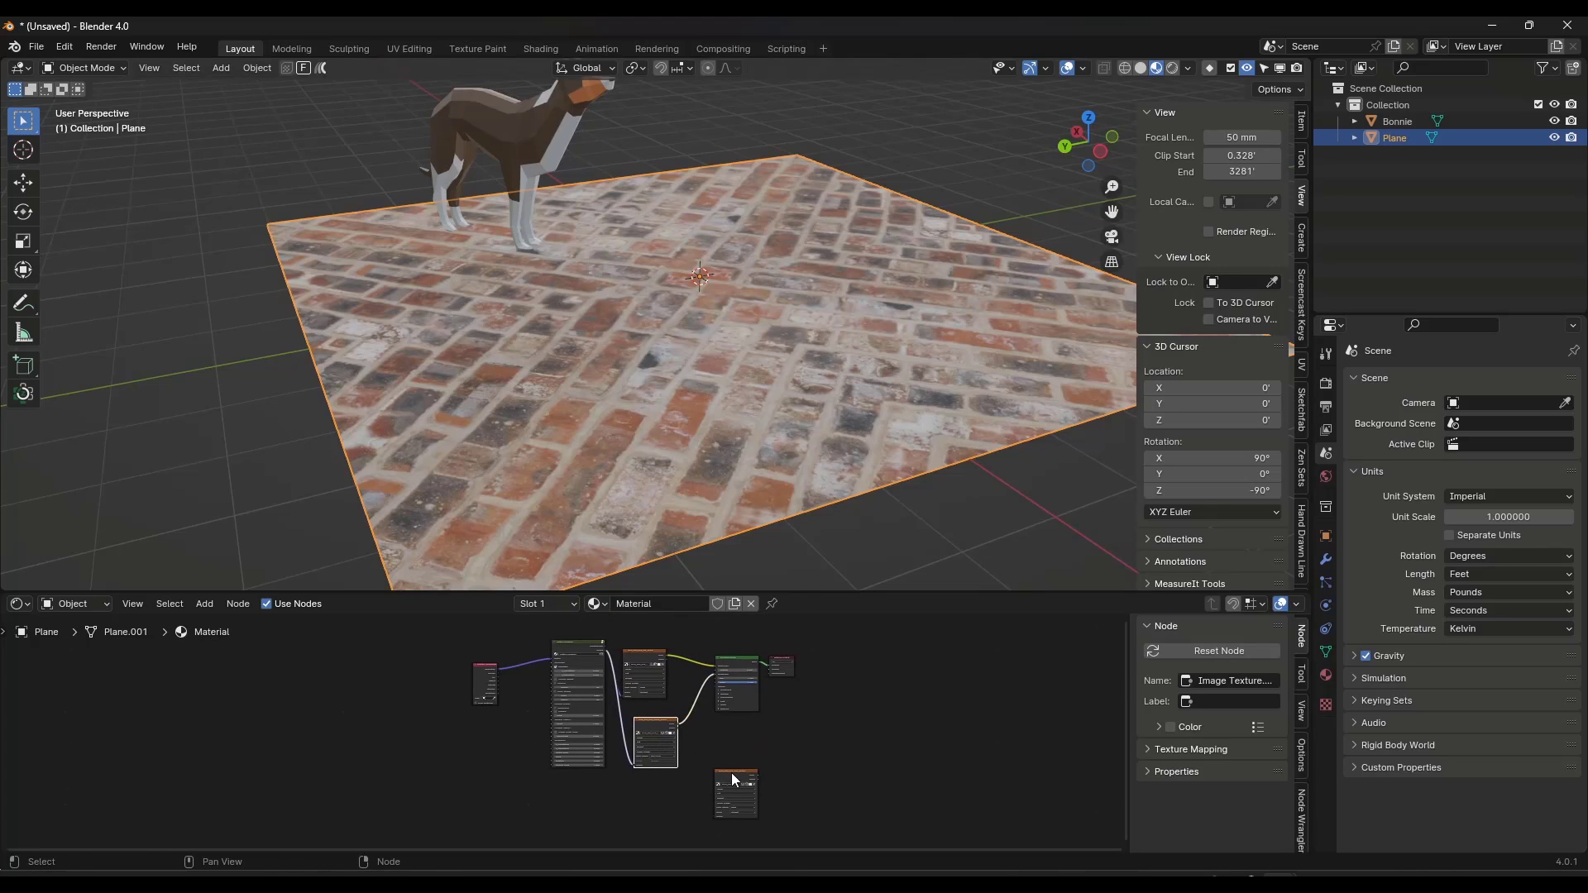
drag(731, 772, 649, 779)
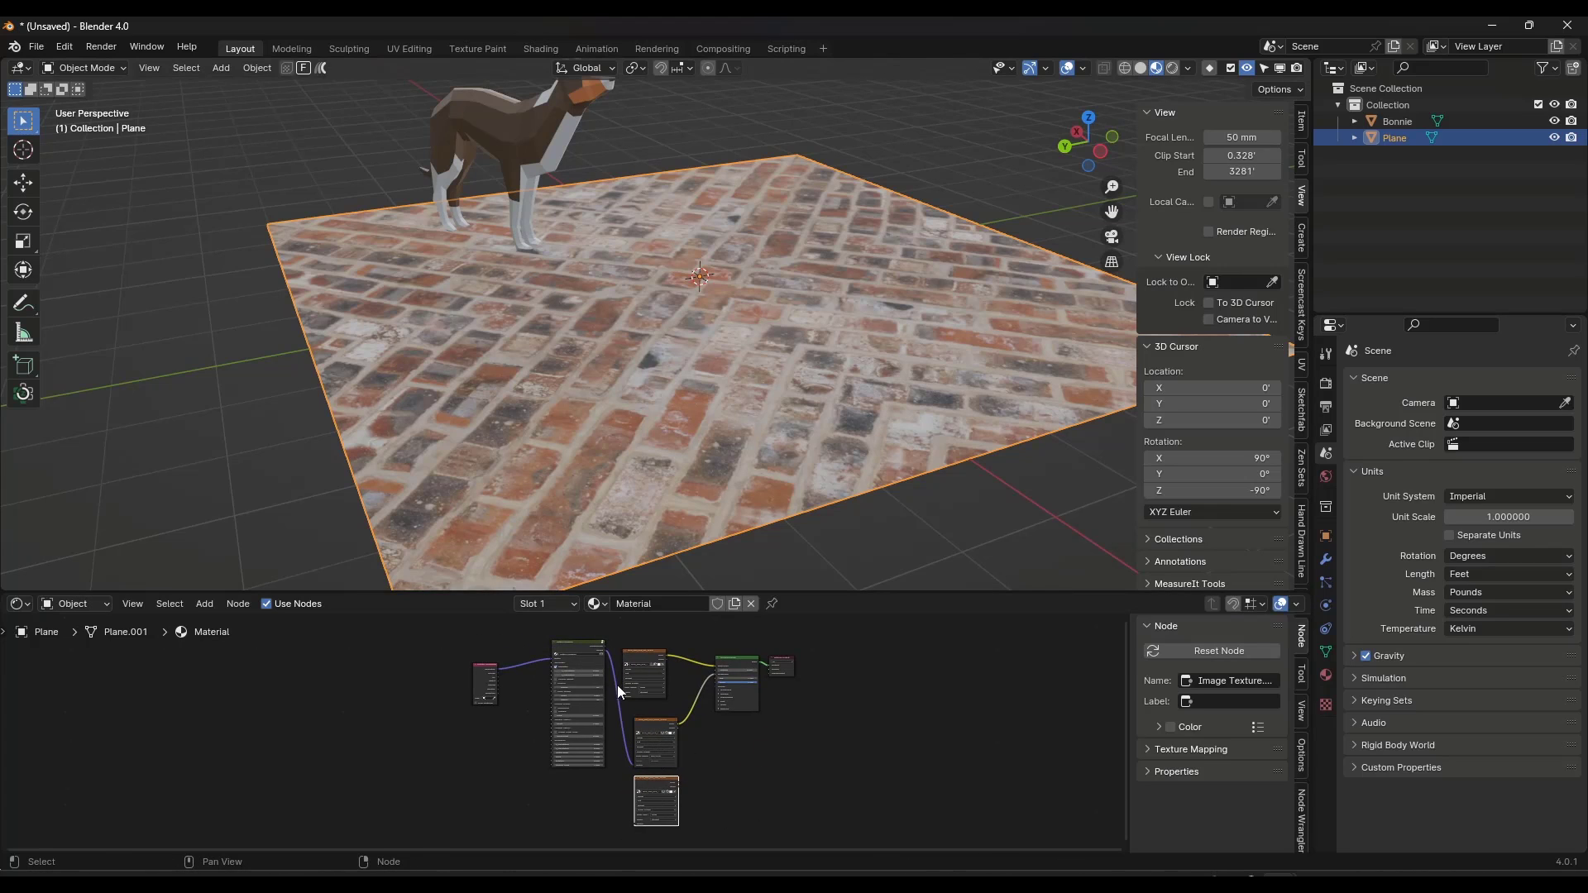
scroll(607, 650, up, 7)
drag(602, 651, 662, 798)
scroll(711, 786, up, 6)
scroll(711, 784, up, 4)
scroll(718, 751, down, 5)
middle_drag(842, 718, 583, 798)
scroll(632, 781, down, 6)
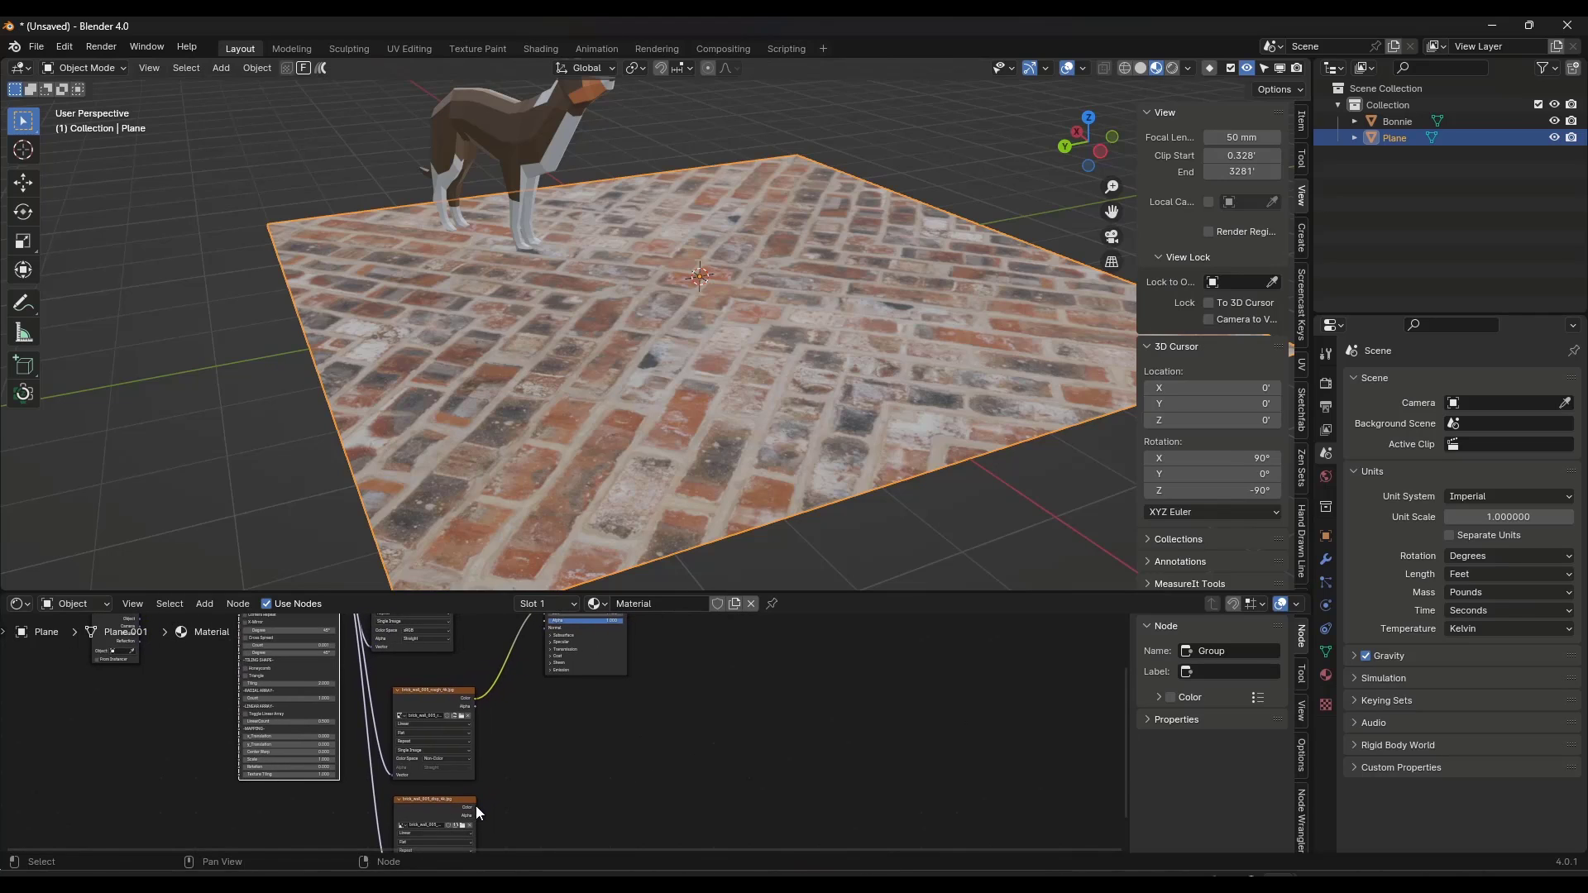
Step: Add a Displacement node with the displacement image's Color as Height, and connect its output to the Material Output's Displacement
drag(476, 807, 604, 744)
text(displace)
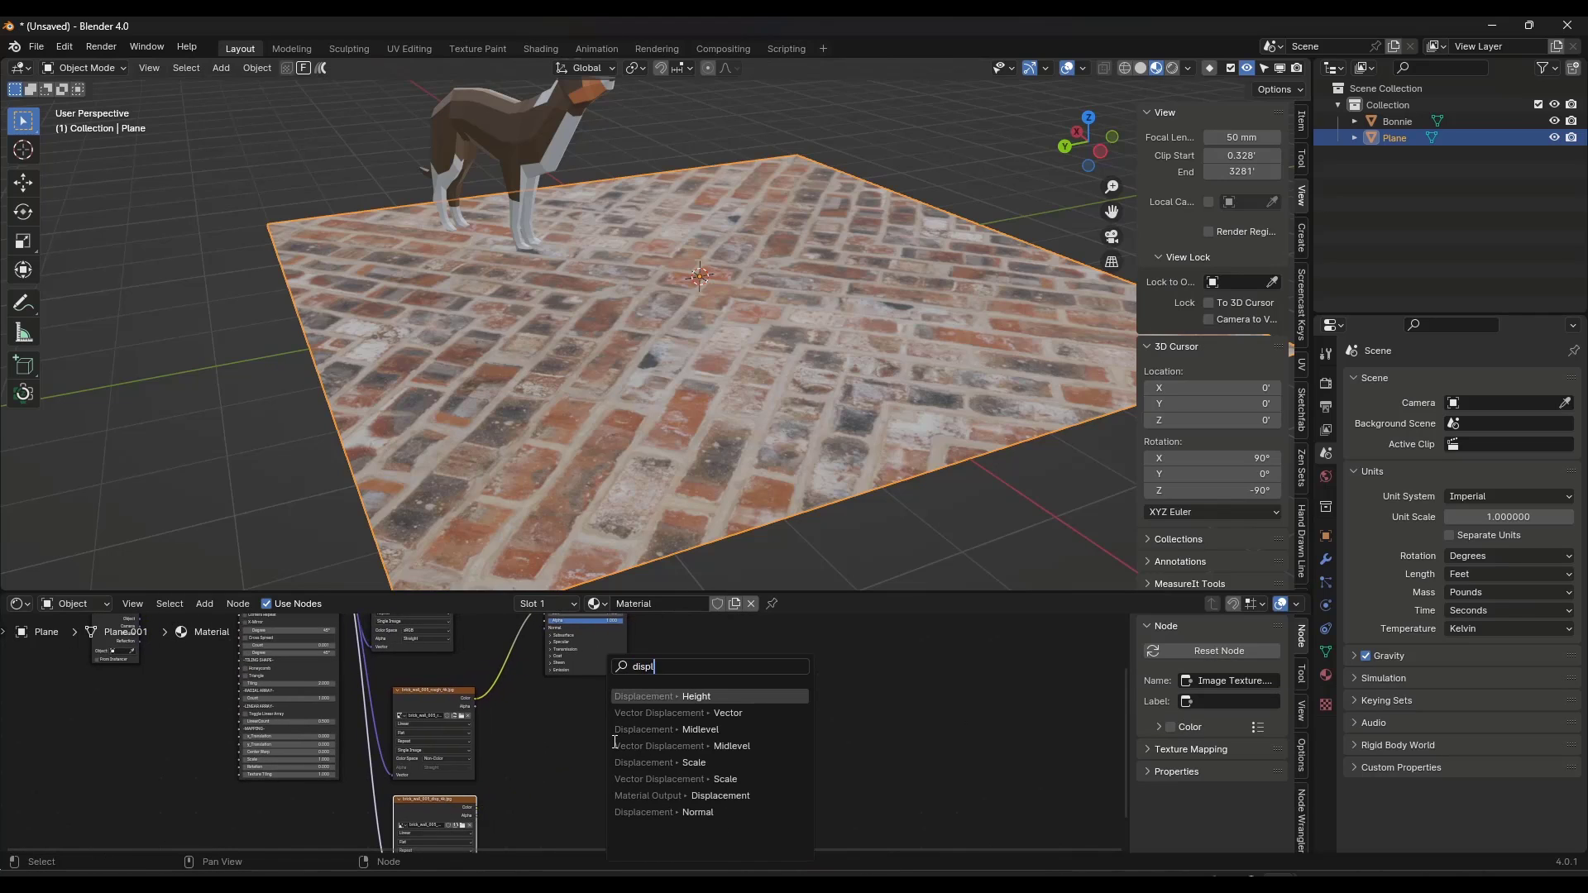
click(631, 701)
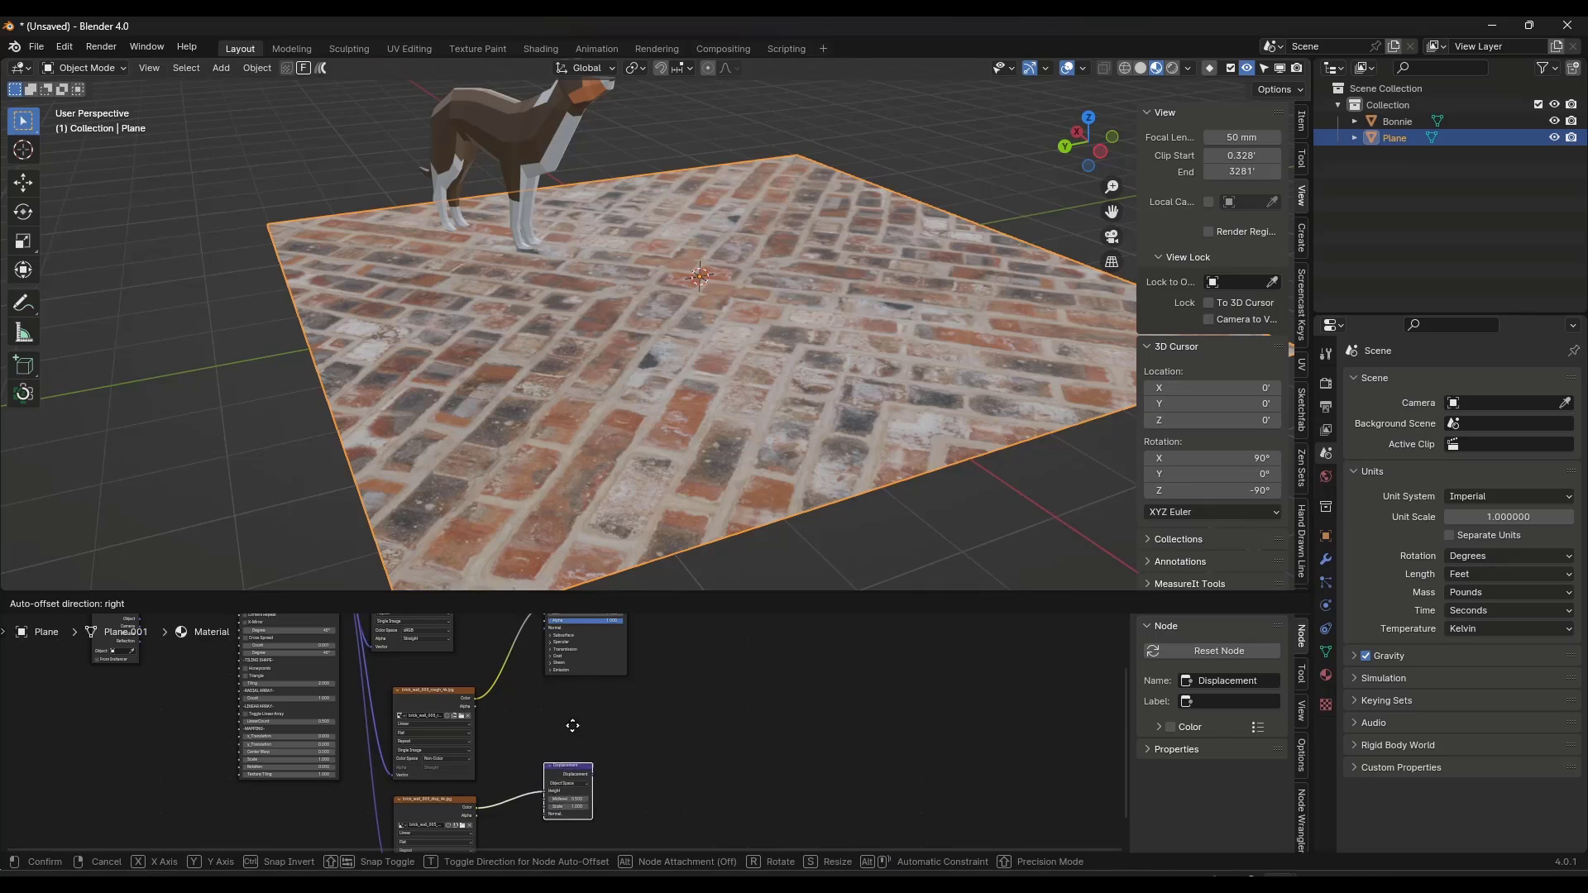
click(585, 718)
drag(604, 761, 642, 721)
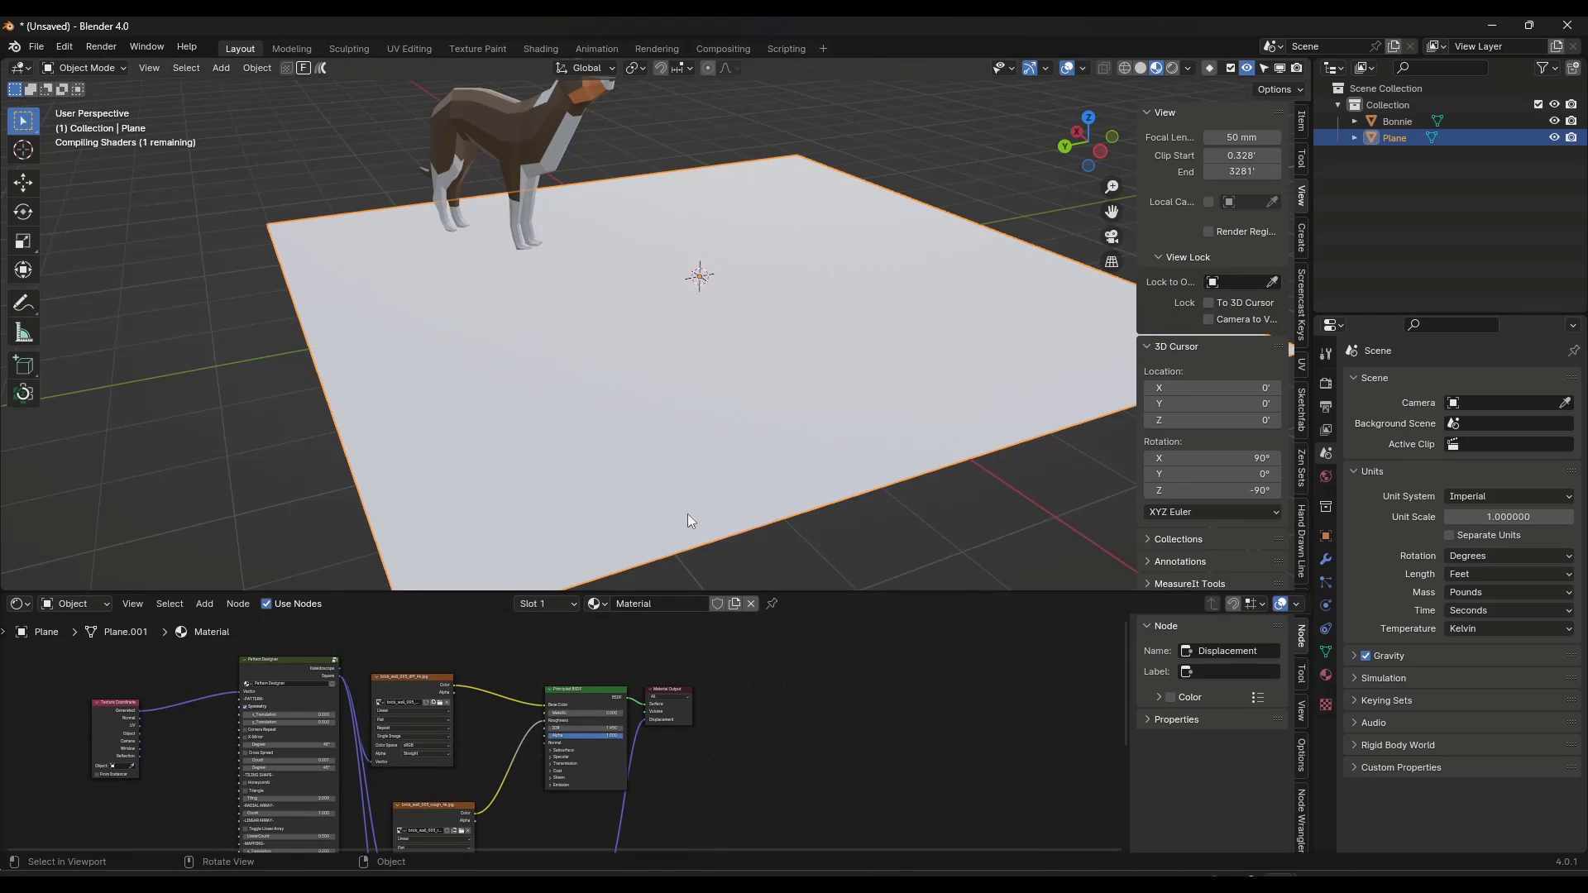
scroll(890, 300, up, 2)
scroll(589, 304, down, 1)
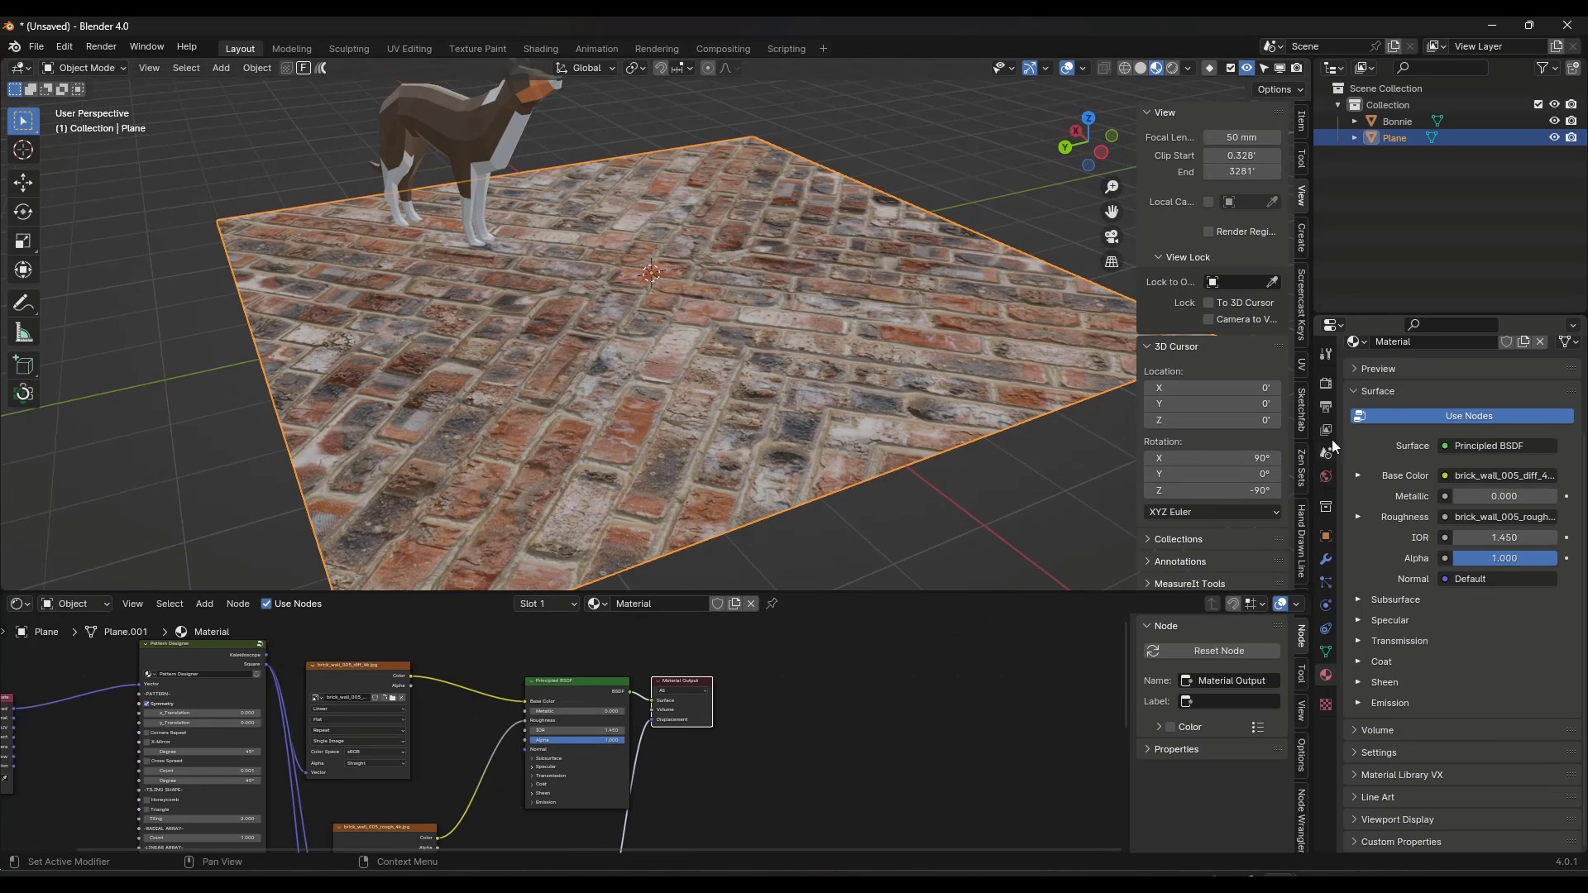
Step: Set the scene's render engine to Cycles
click(1326, 383)
click(1475, 381)
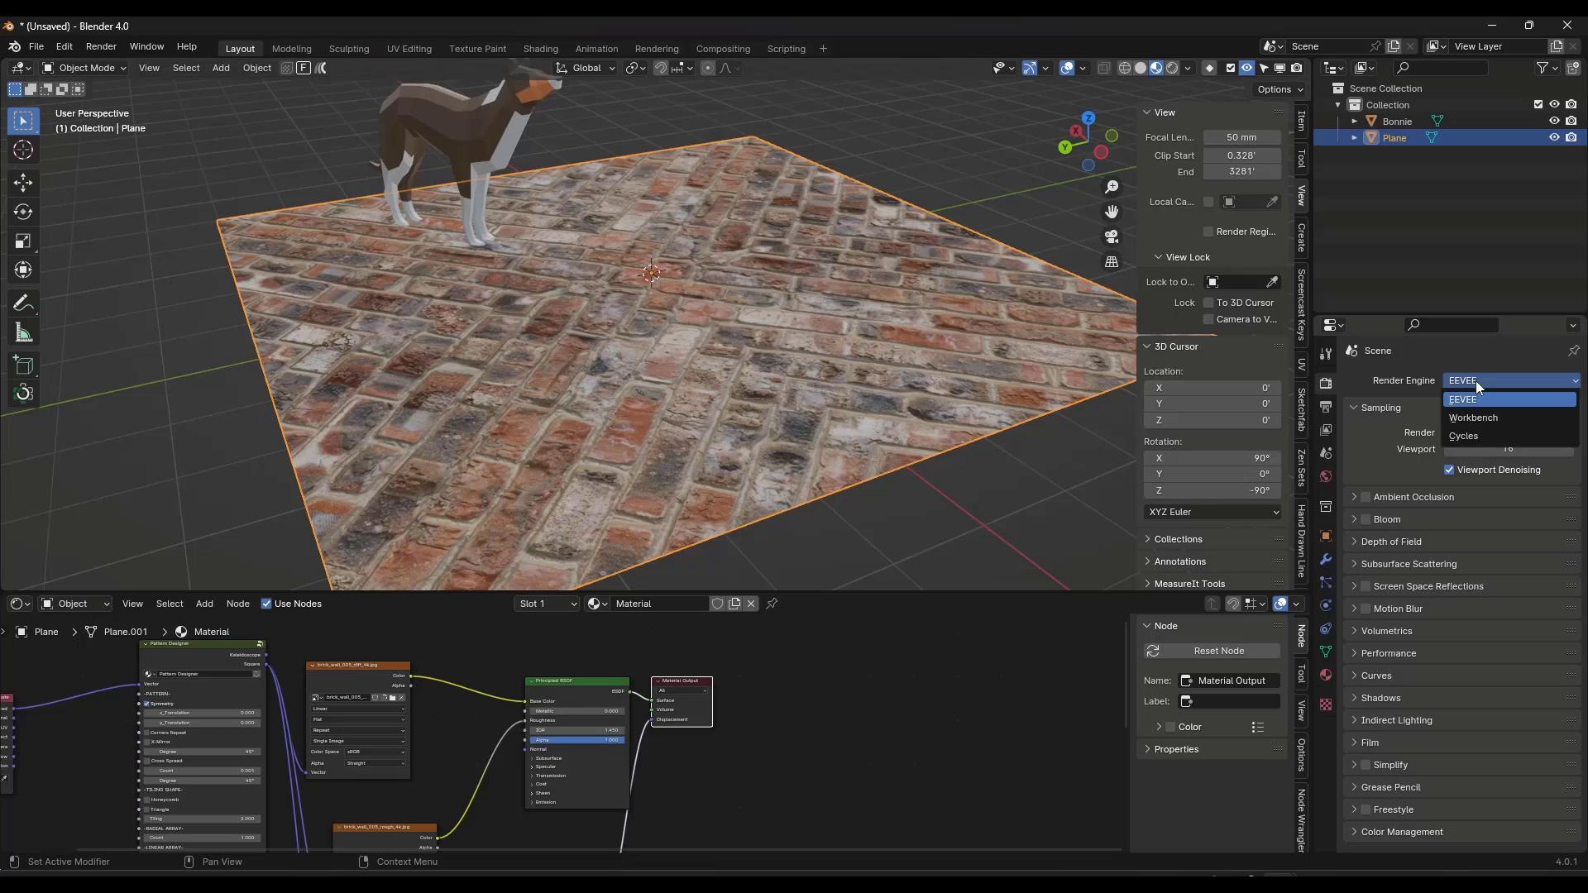
click(1471, 438)
click(1471, 424)
click(1477, 457)
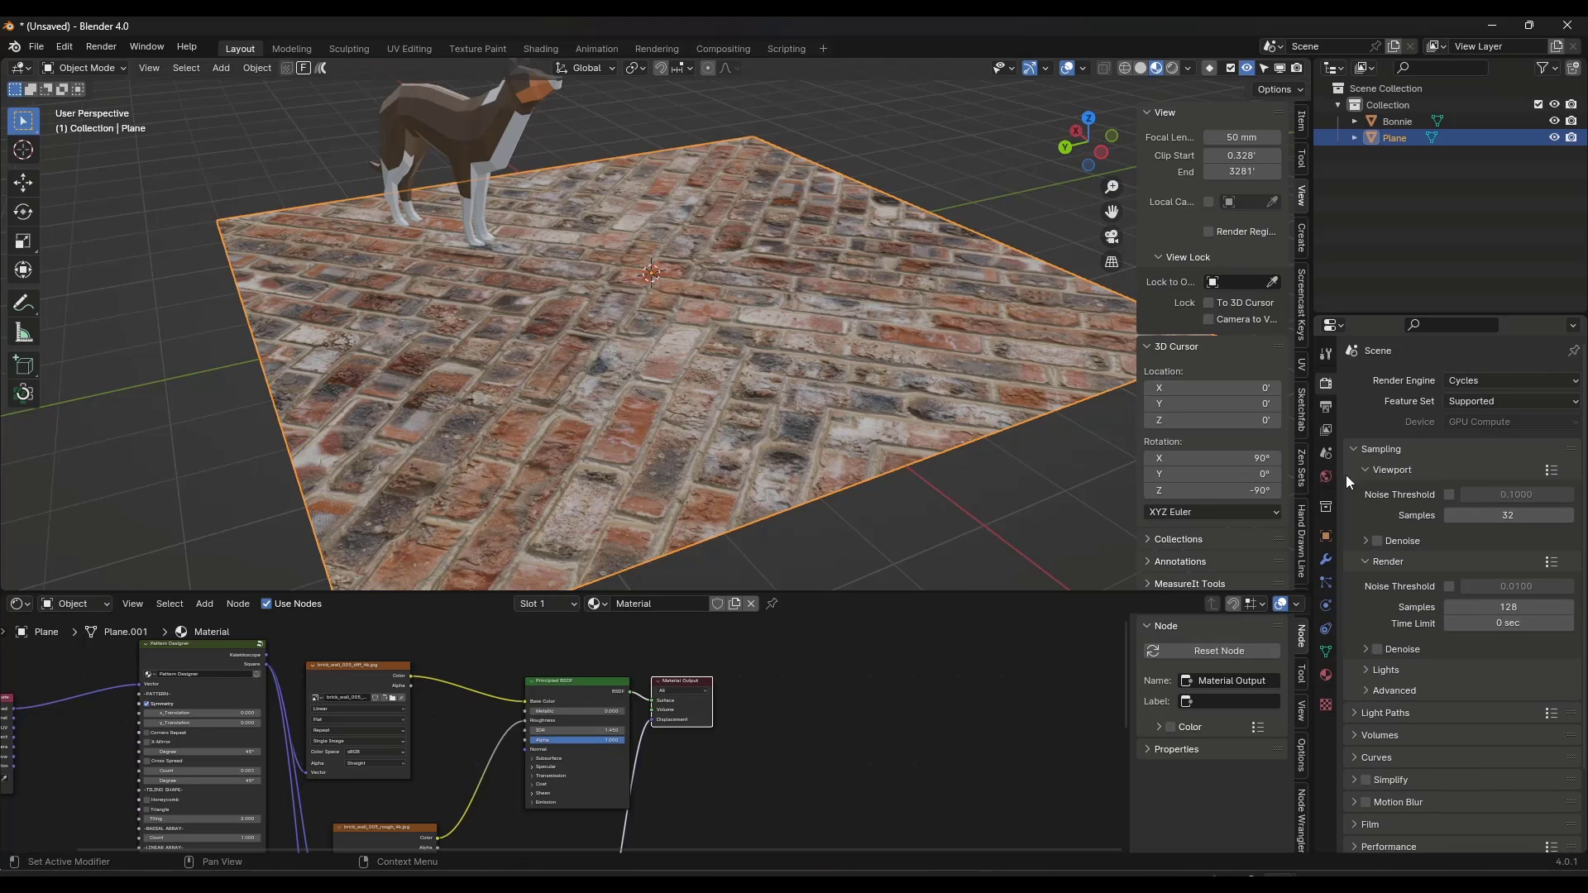
Step: Set the surface displacement method in the plane material's settings to Displacement Only
click(1326, 675)
scroll(1452, 551, down, 10)
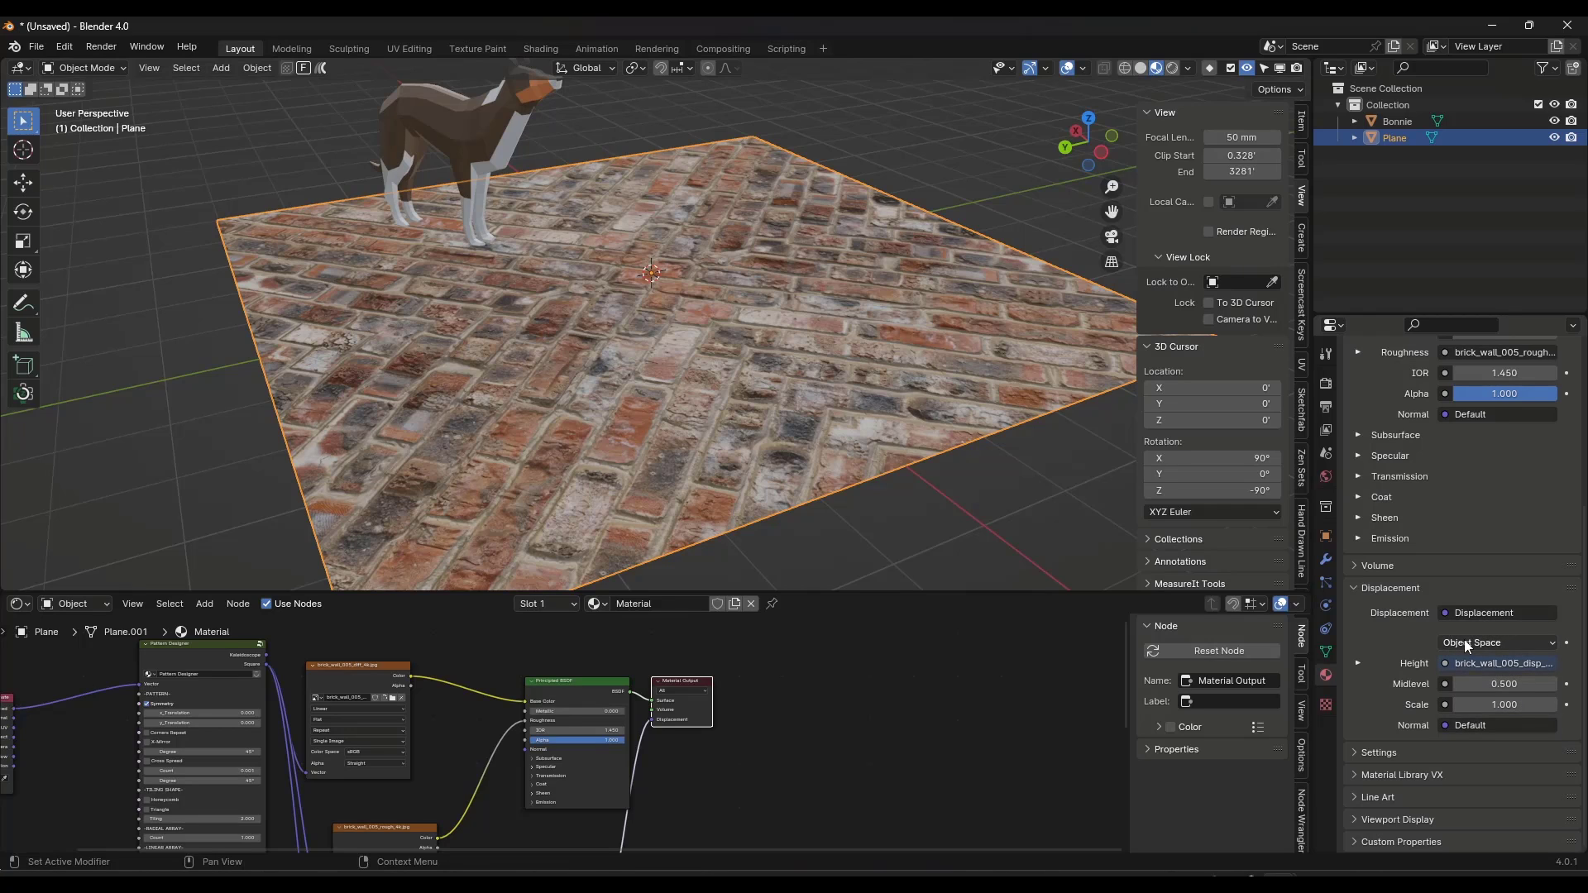
click(1377, 753)
scroll(1378, 755, down, 6)
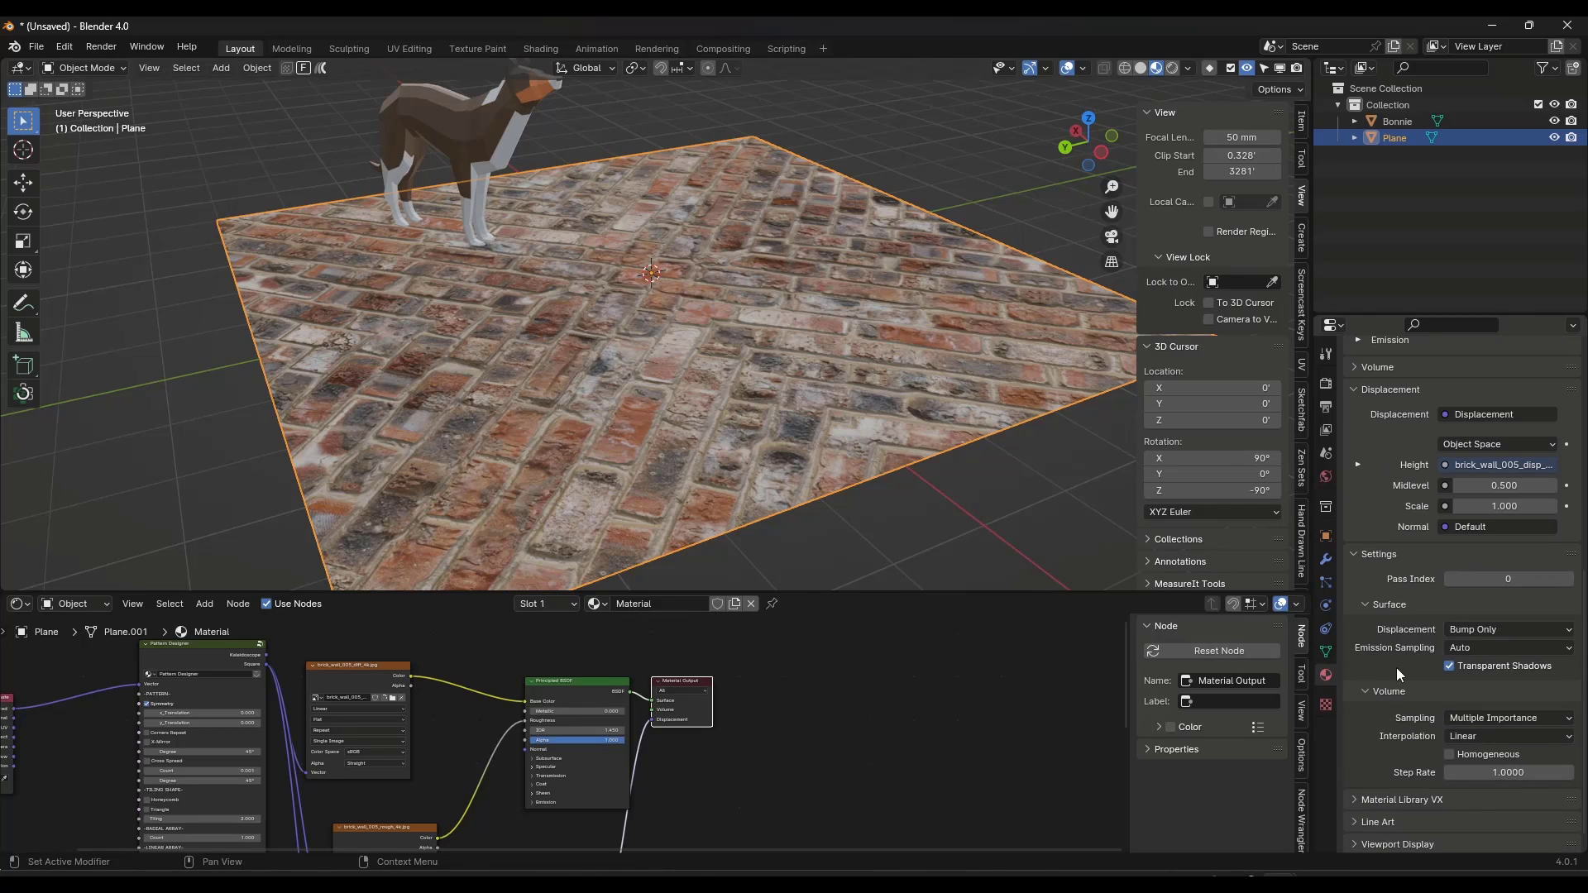
click(1480, 630)
click(1484, 688)
click(1496, 632)
click(1484, 665)
Step: Switch the viewport to Rendered shading and inspect the displaced brick plane
scroll(791, 332, down, 2)
scroll(786, 331, up, 1)
key(z)
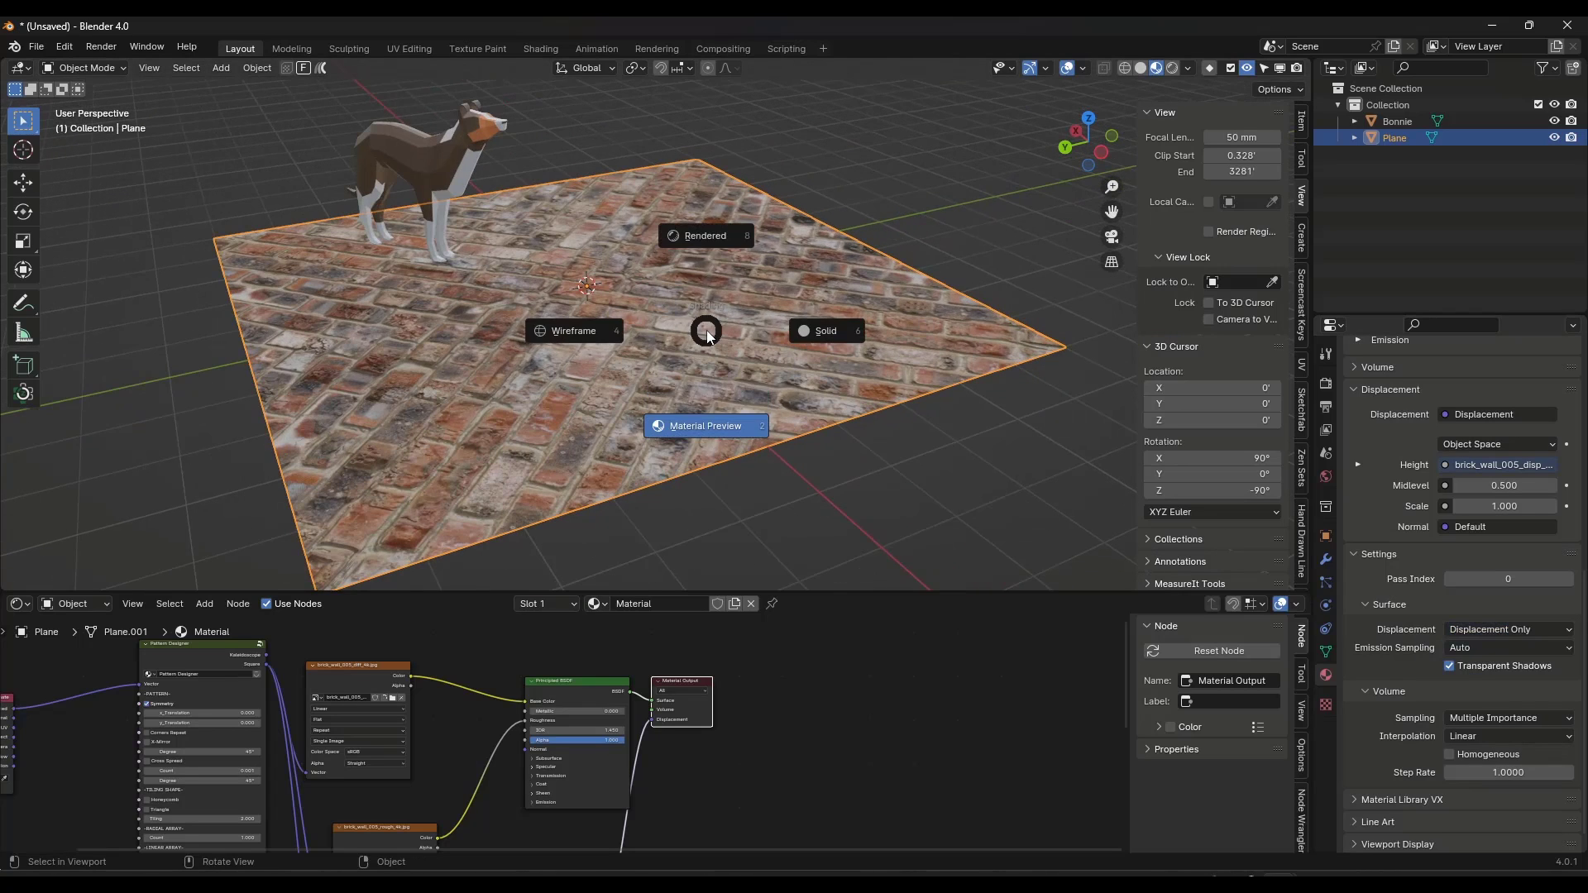
click(697, 247)
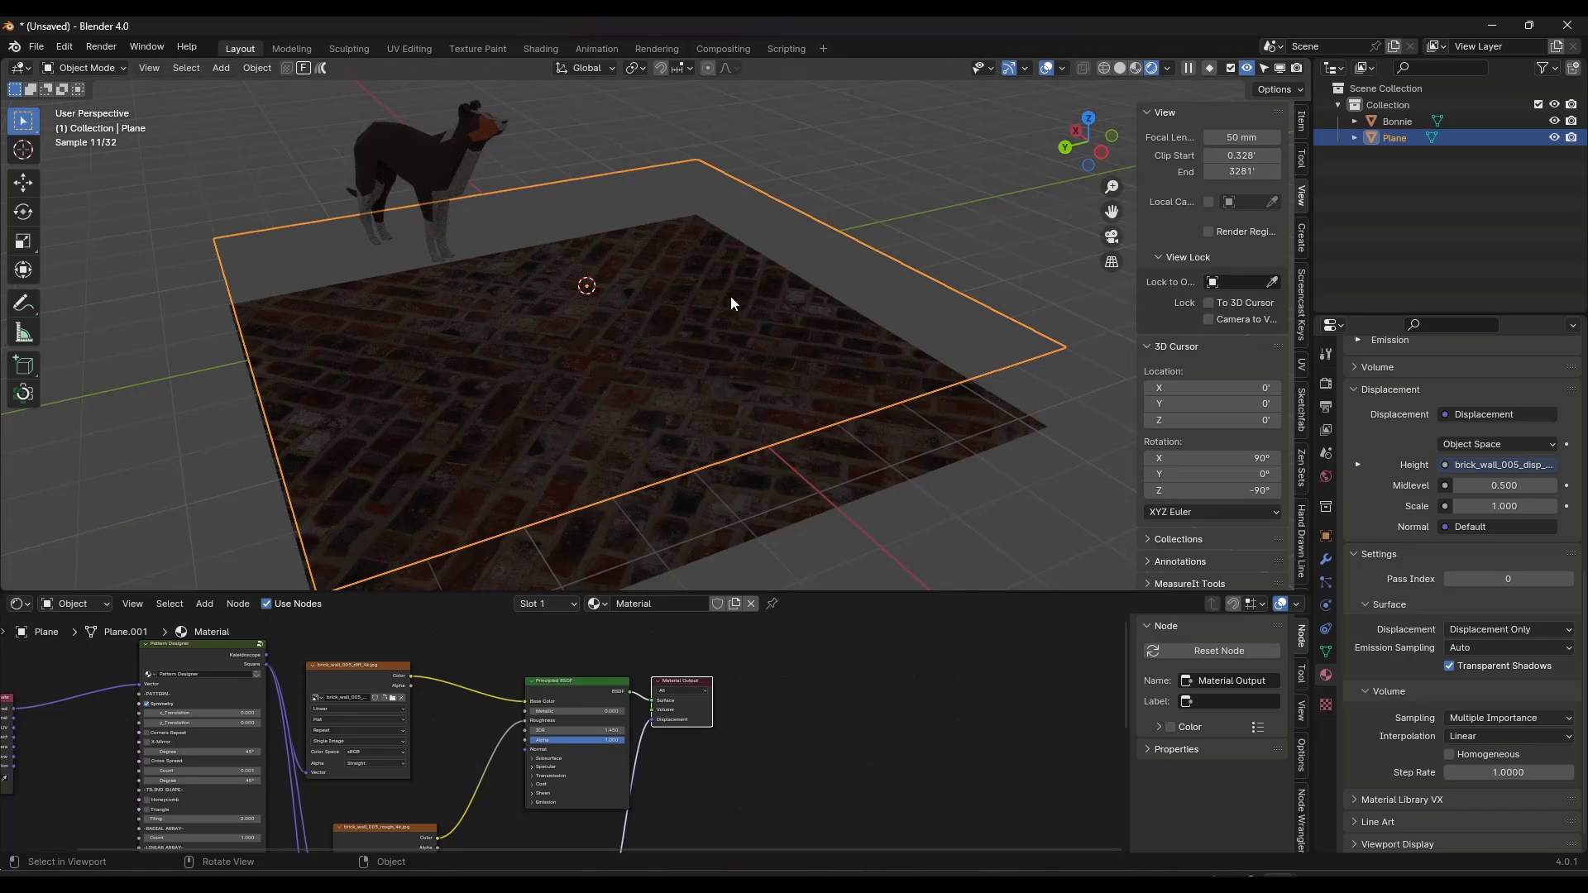
scroll(747, 299, down, 1)
scroll(643, 402, up, 2)
mouse_move(647, 400)
middle_down()
mouse_move(658, 364)
mouse_move(659, 390)
middle_up()
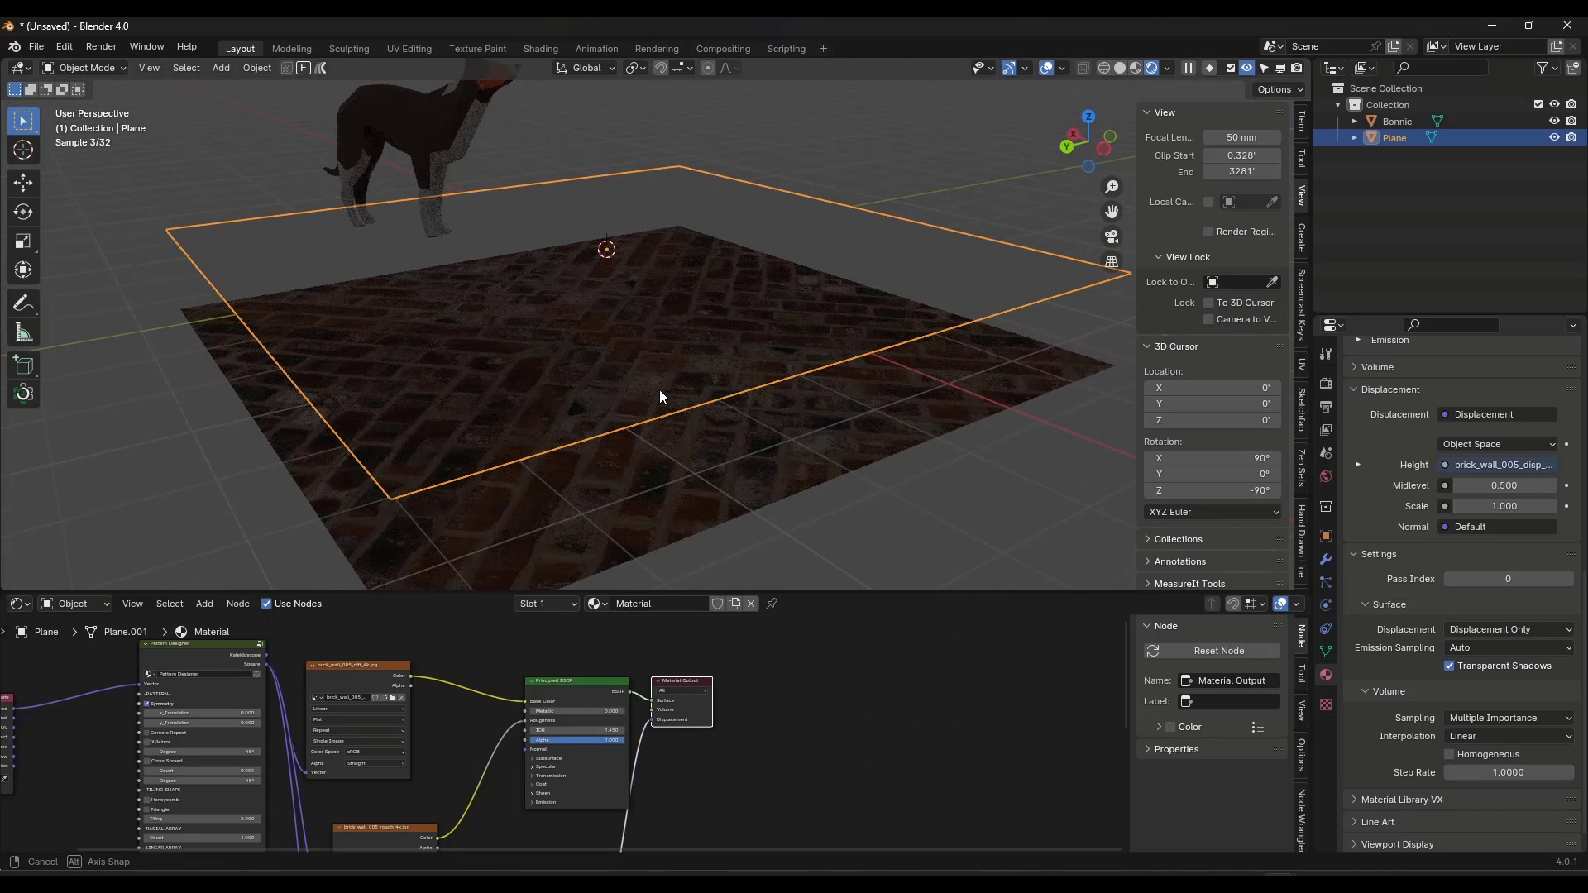
Step: Add a Sun light, raise it about 3.33' along the Z axis and angle it toward the brick plane
key(shift+a)
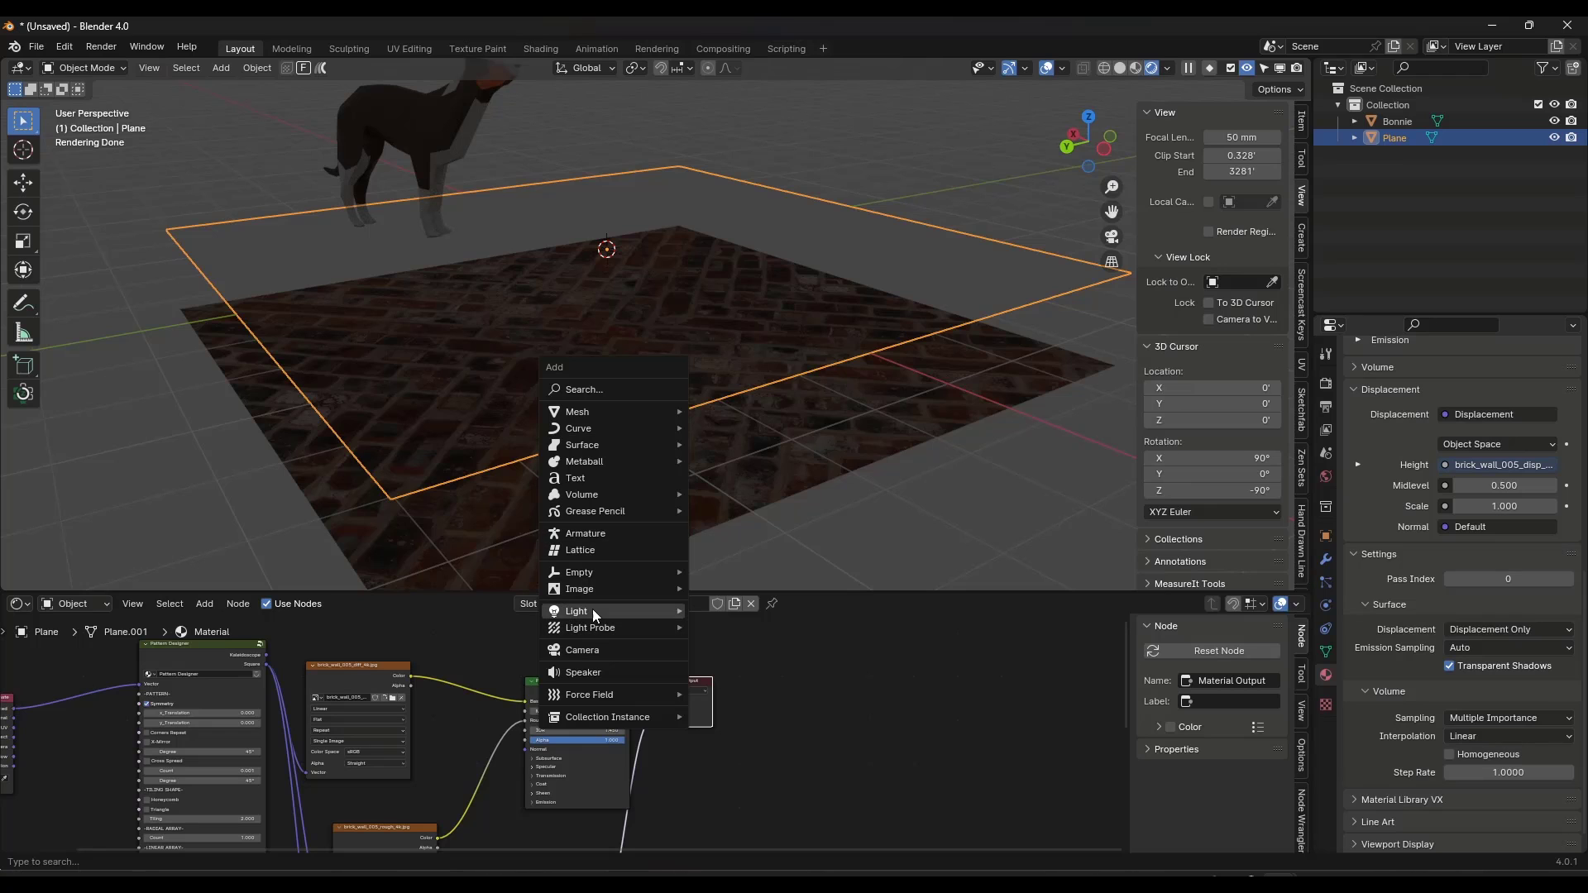
mouse_move(592, 612)
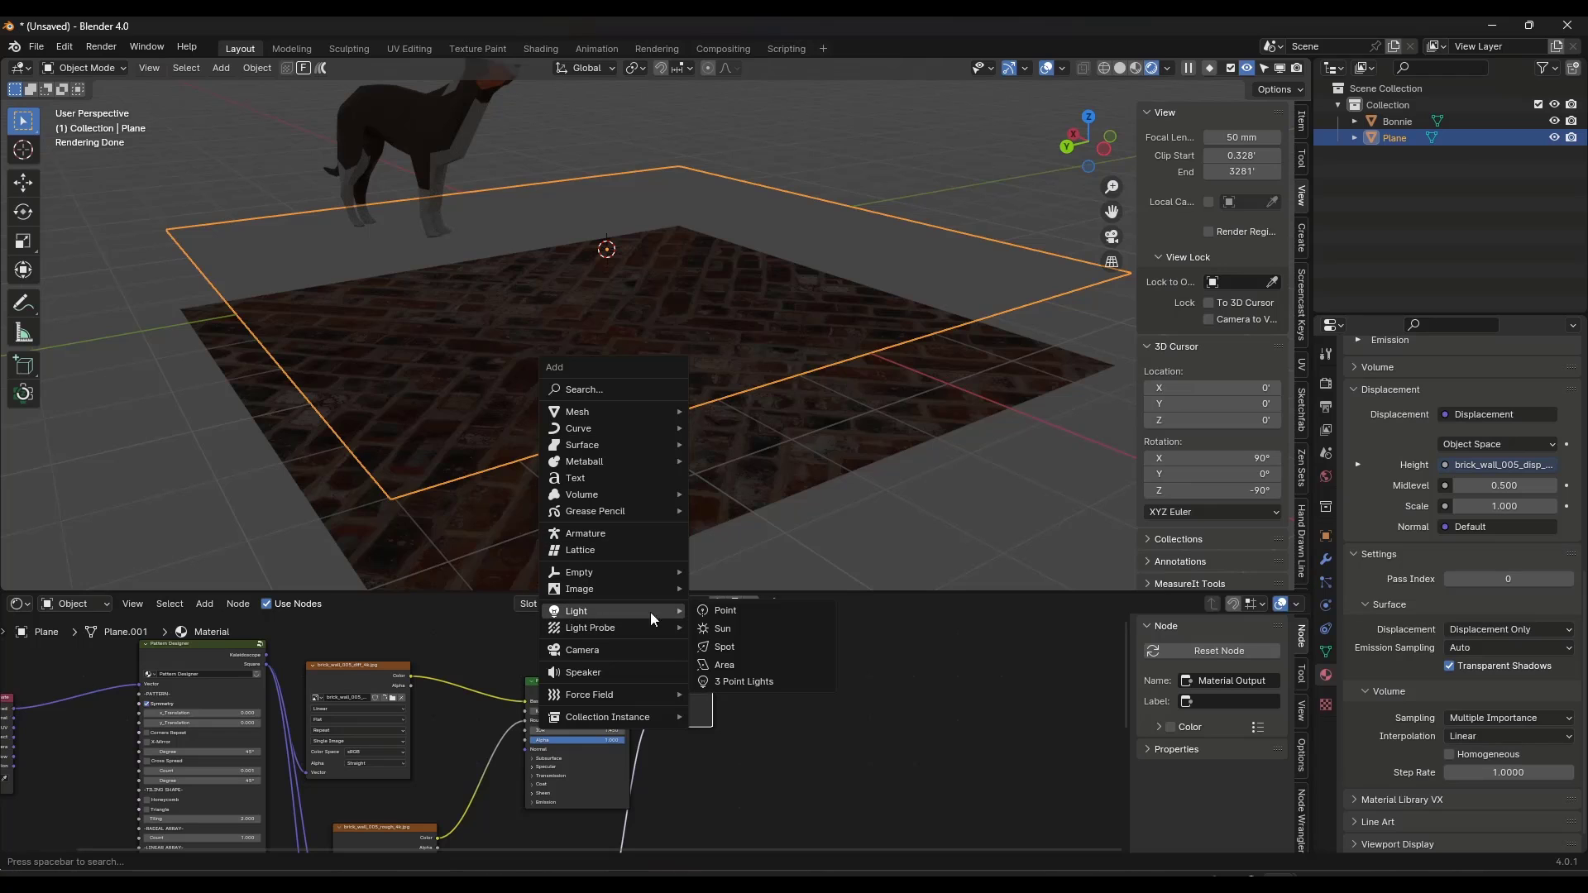
click(736, 627)
scroll(677, 390, down, 3)
key(g)
key(z)
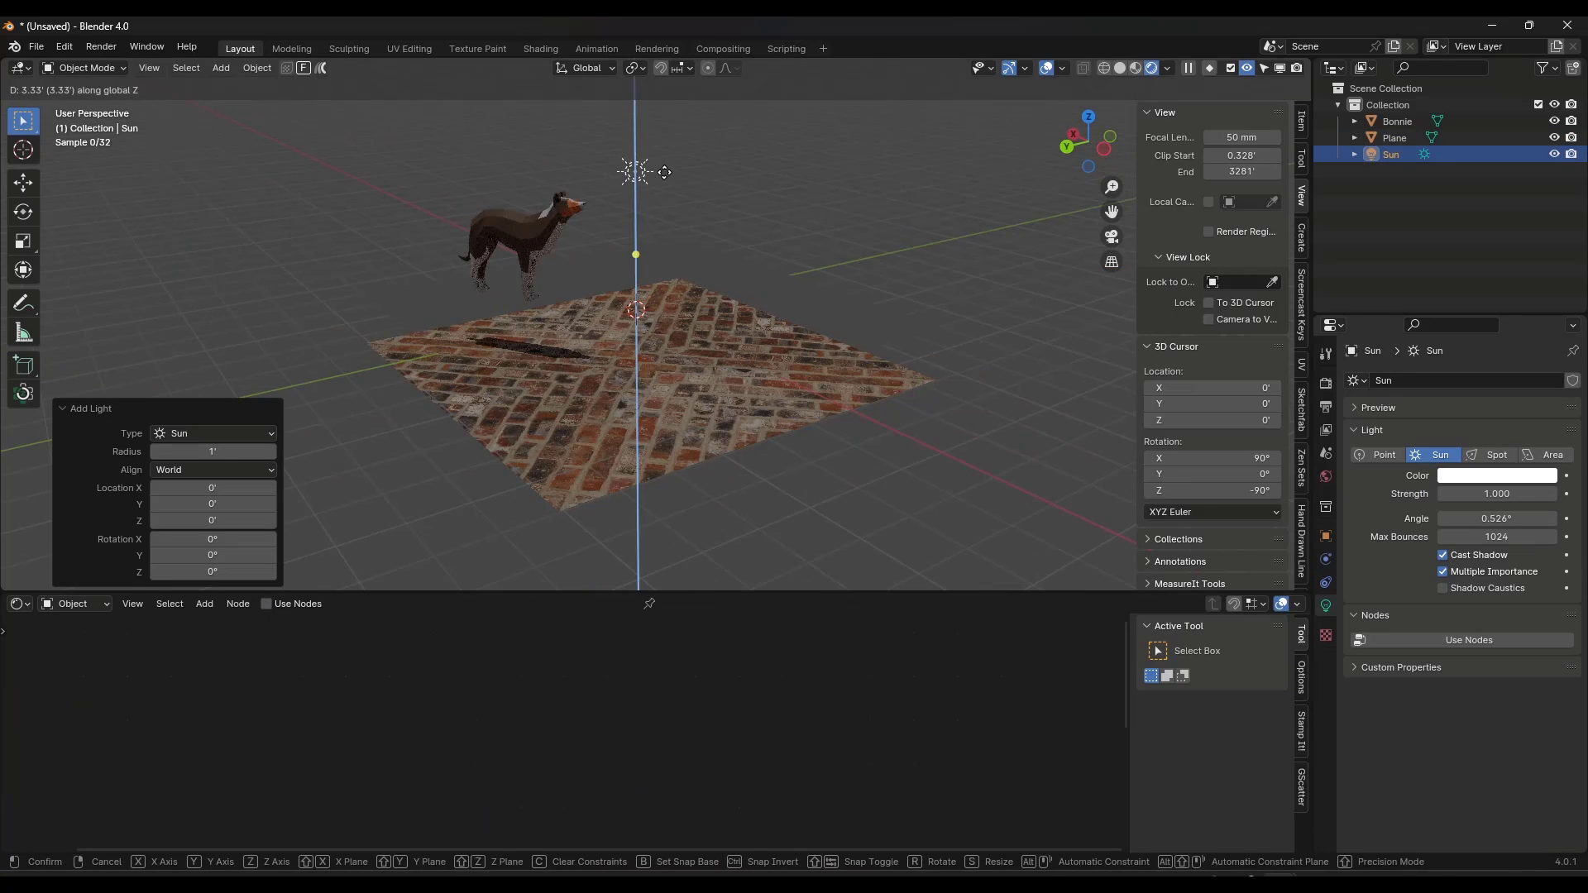
click(665, 172)
drag(636, 254, 688, 301)
Step: Select the brick plane and set the Cycles feature set to Experimental
click(698, 409)
scroll(637, 449, up, 3)
middle_drag(637, 448, 652, 362)
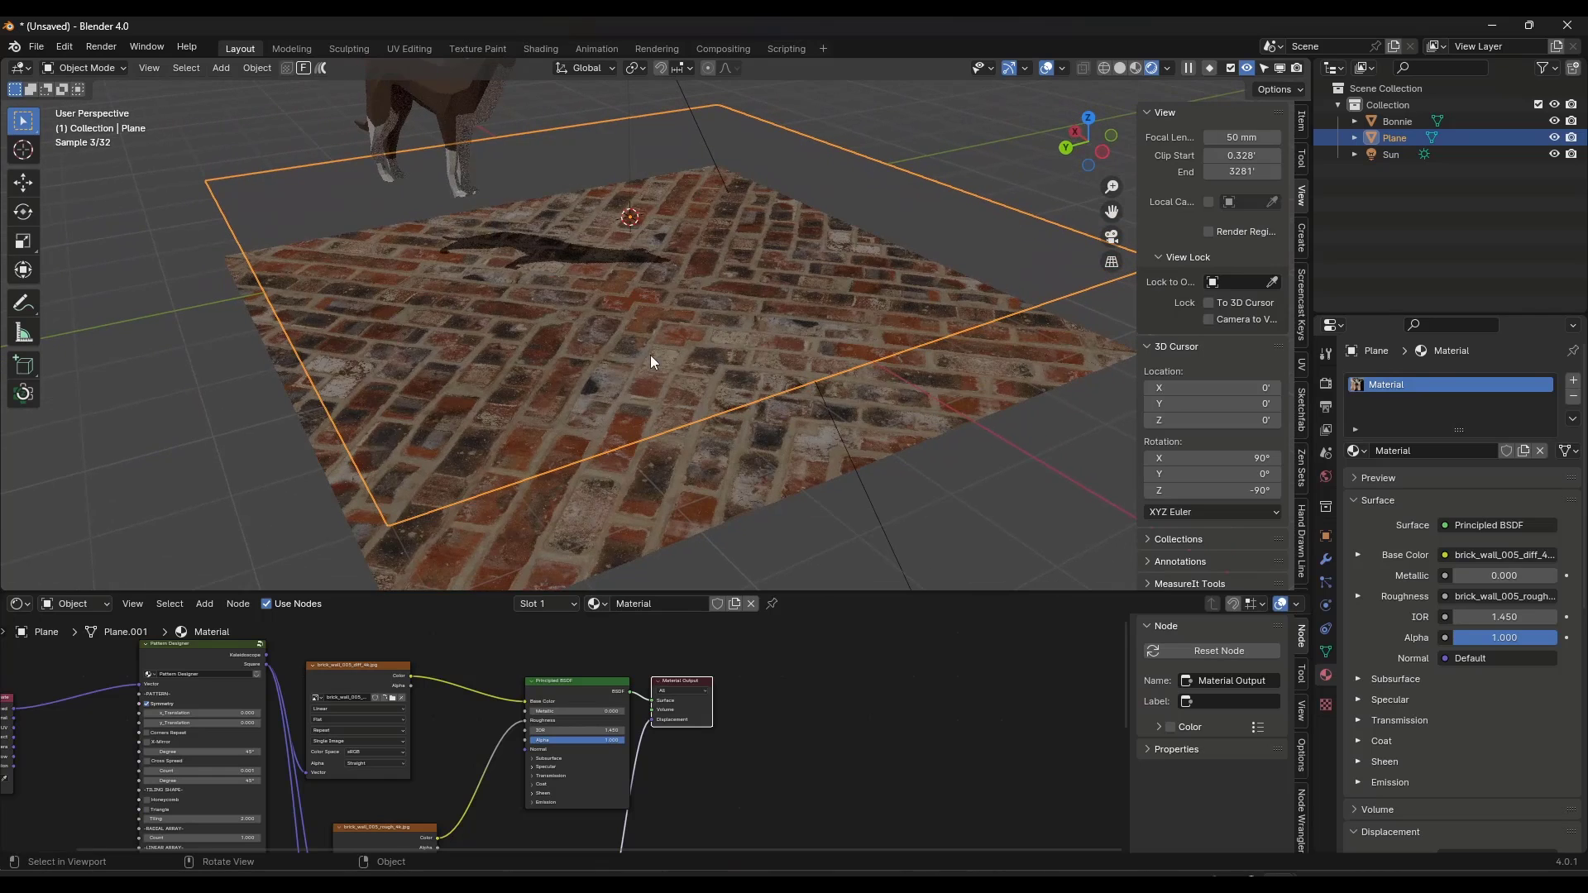
click(1327, 384)
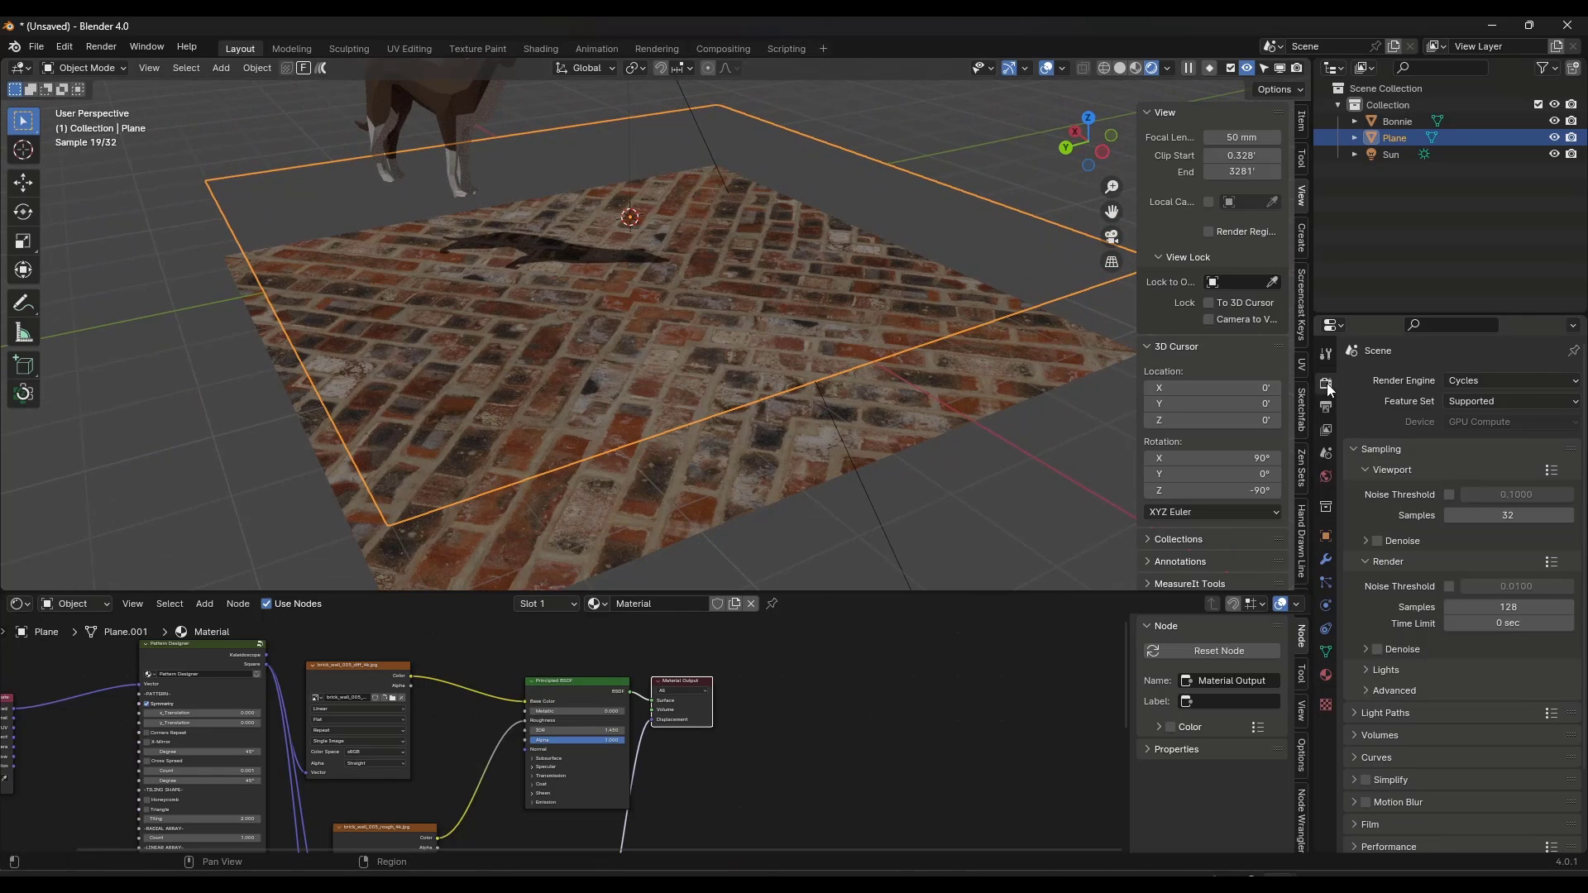
click(1495, 400)
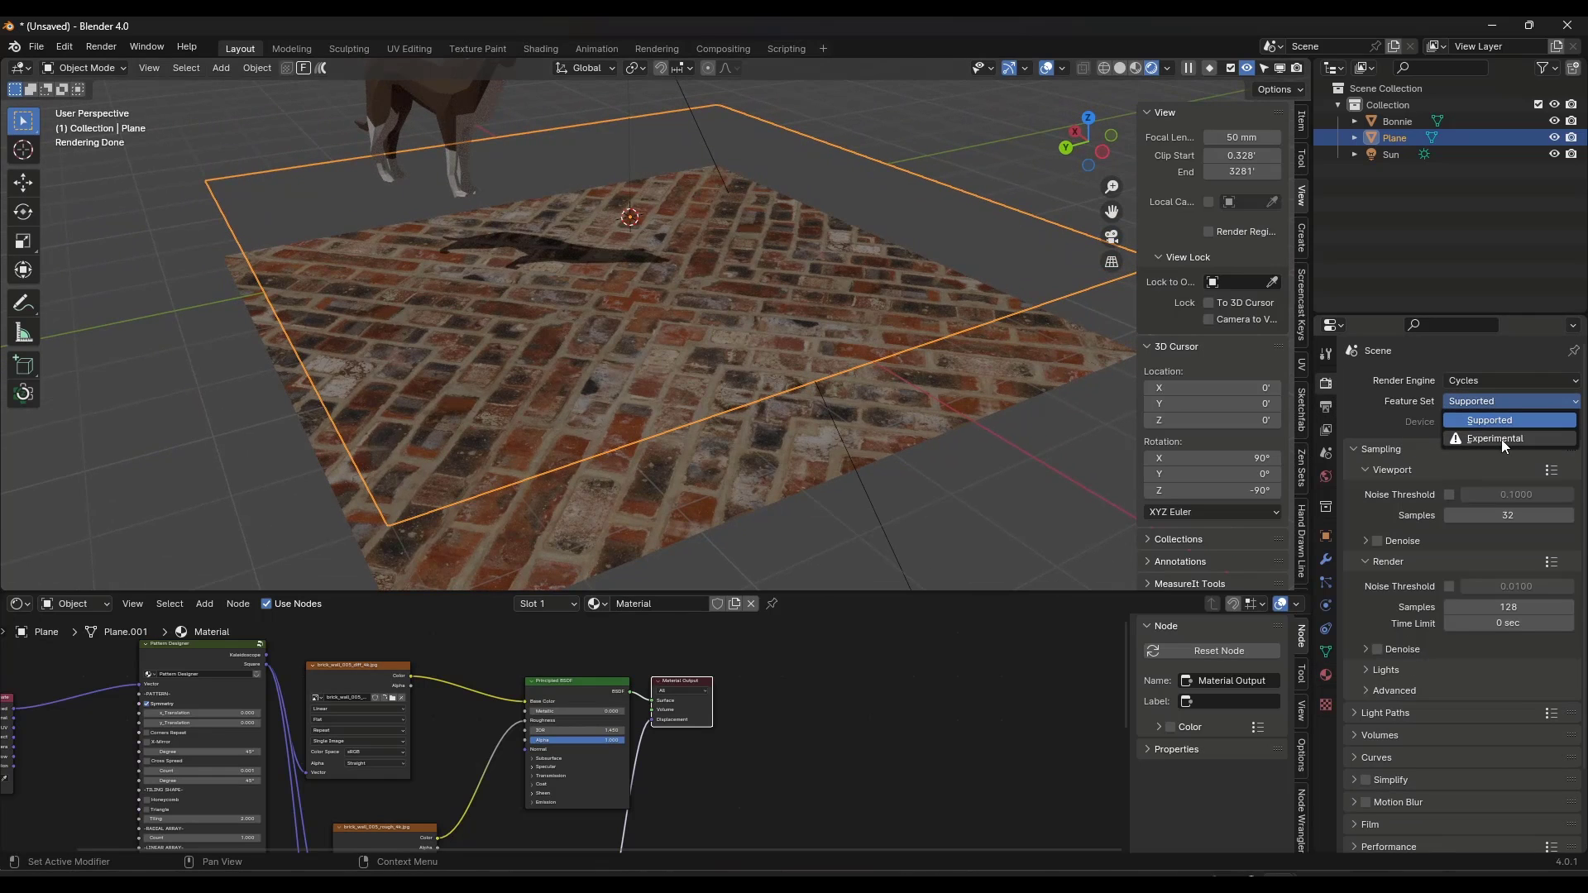
click(1501, 439)
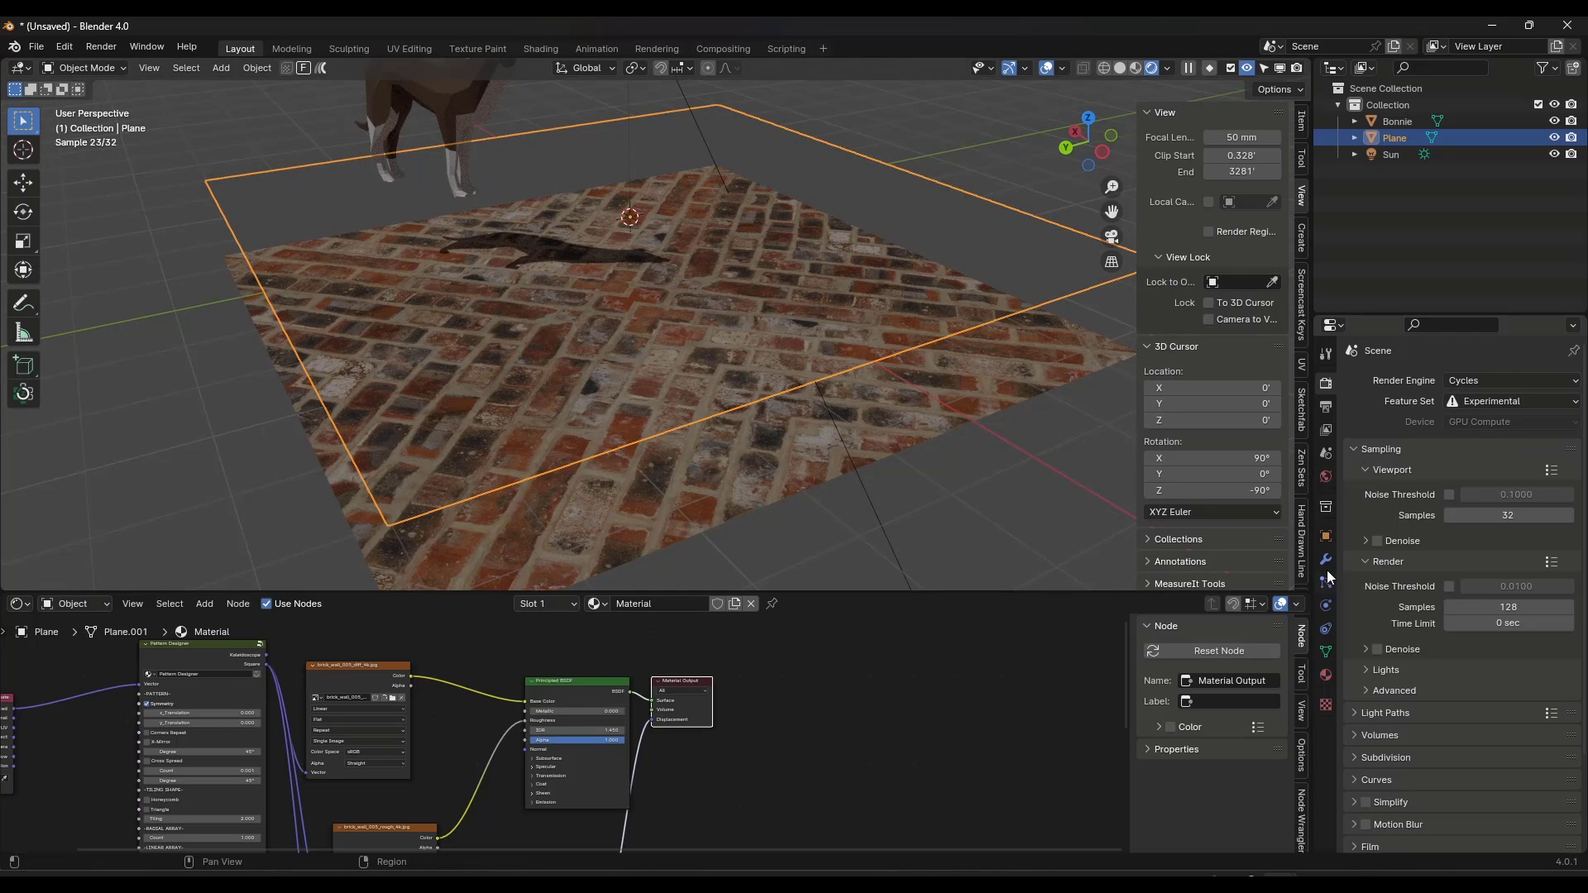
Step: Add a Subdivision modifier to the plane, set it to Simple with Adaptive Subdivision enabled, and inspect the displacement
click(1326, 561)
click(1472, 379)
mouse_move(1411, 454)
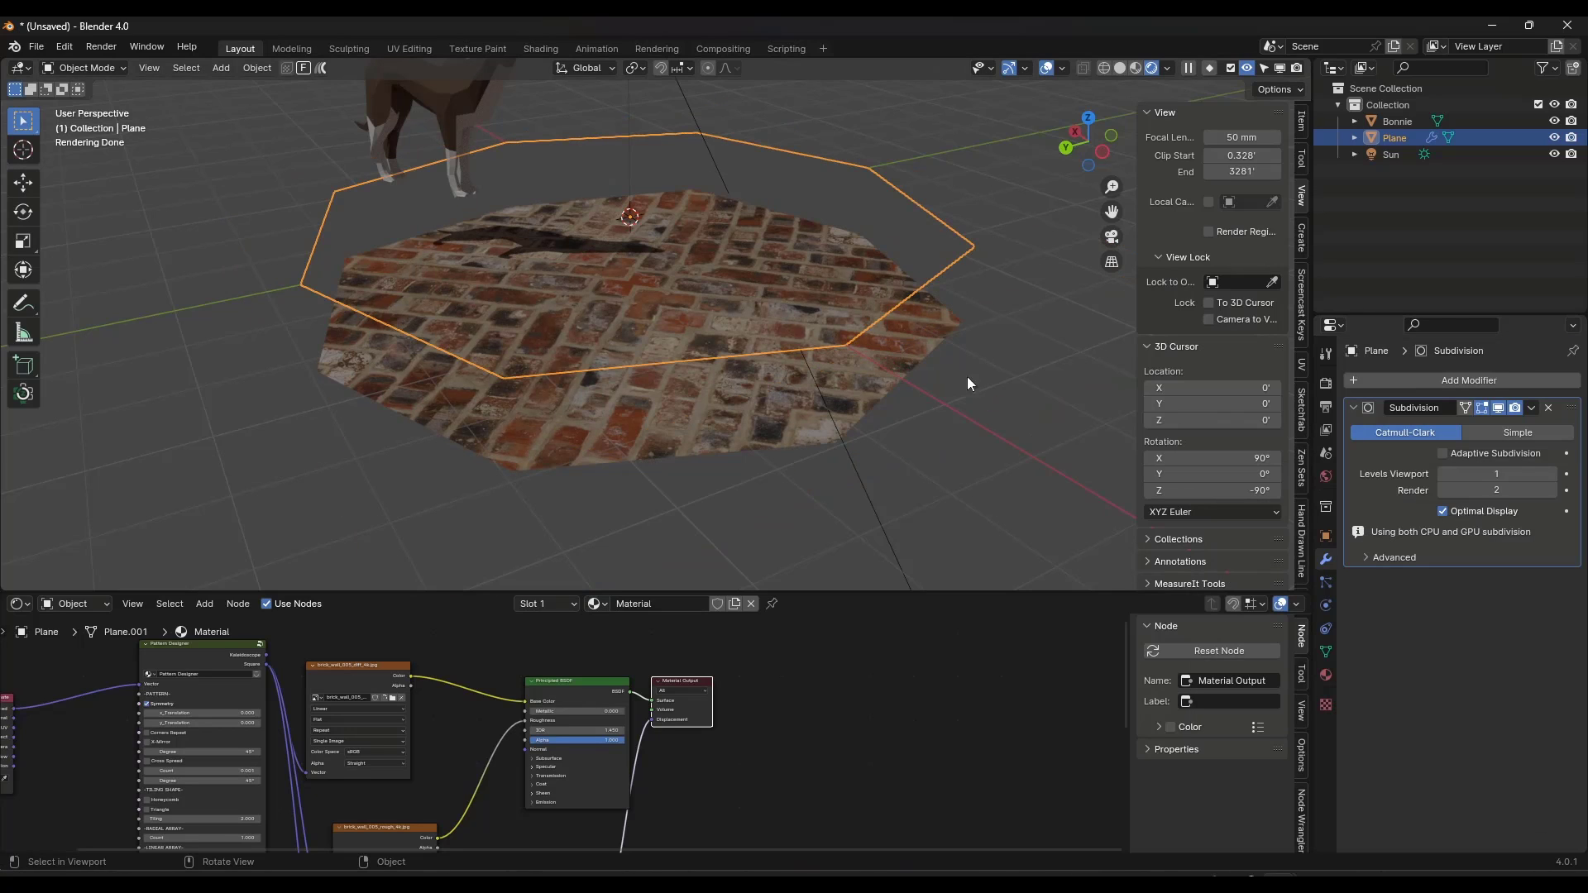
click(1520, 433)
click(1463, 453)
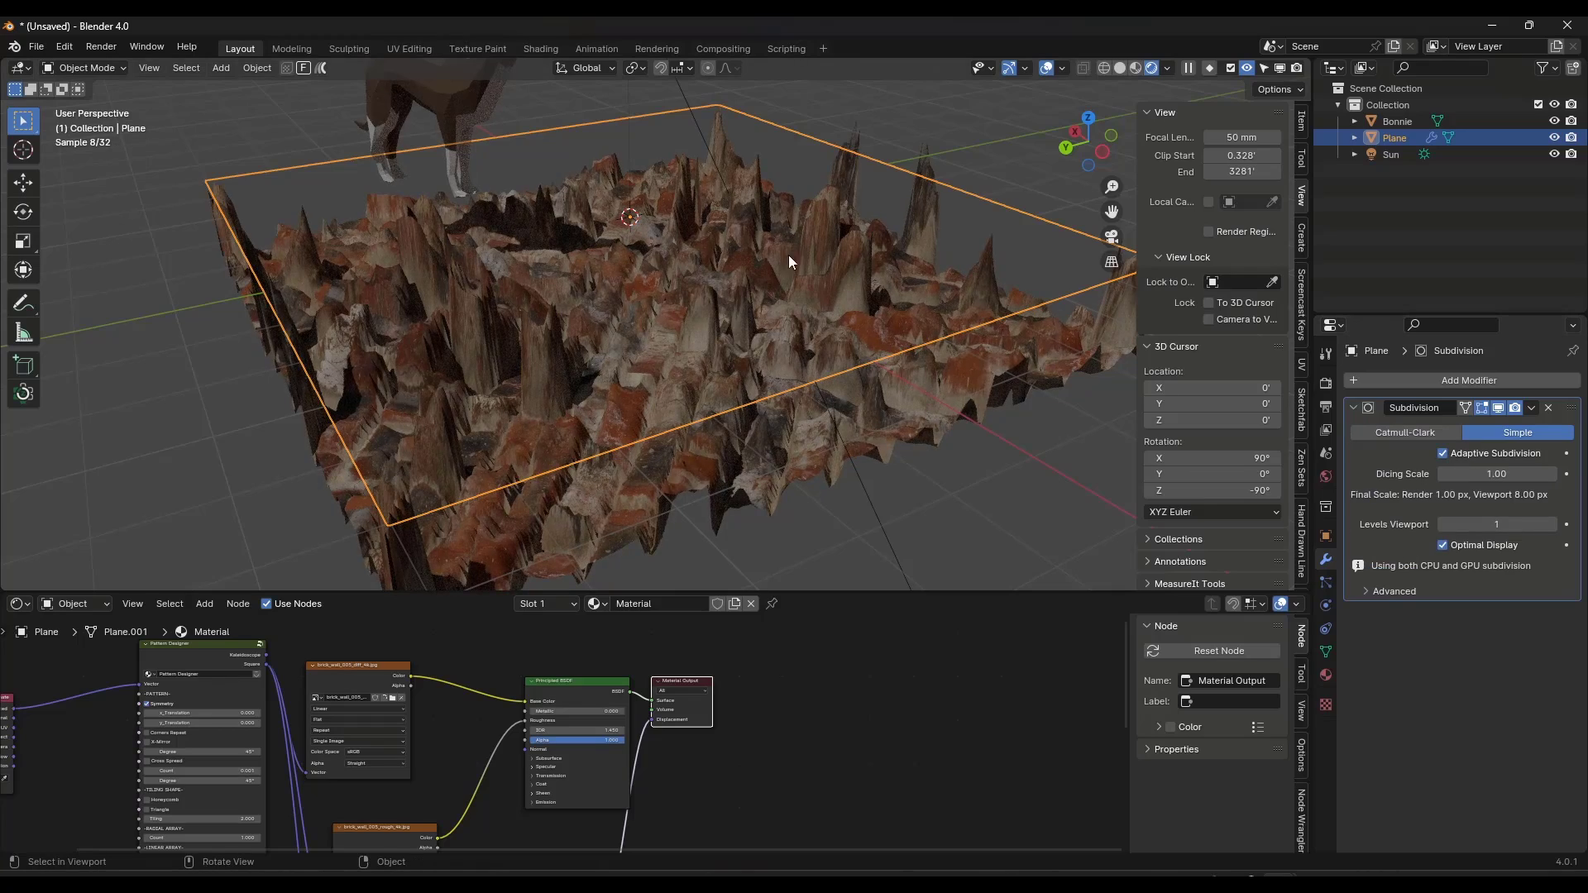
scroll(852, 247, down, 4)
scroll(830, 271, up, 2)
middle_drag(829, 268, 830, 270)
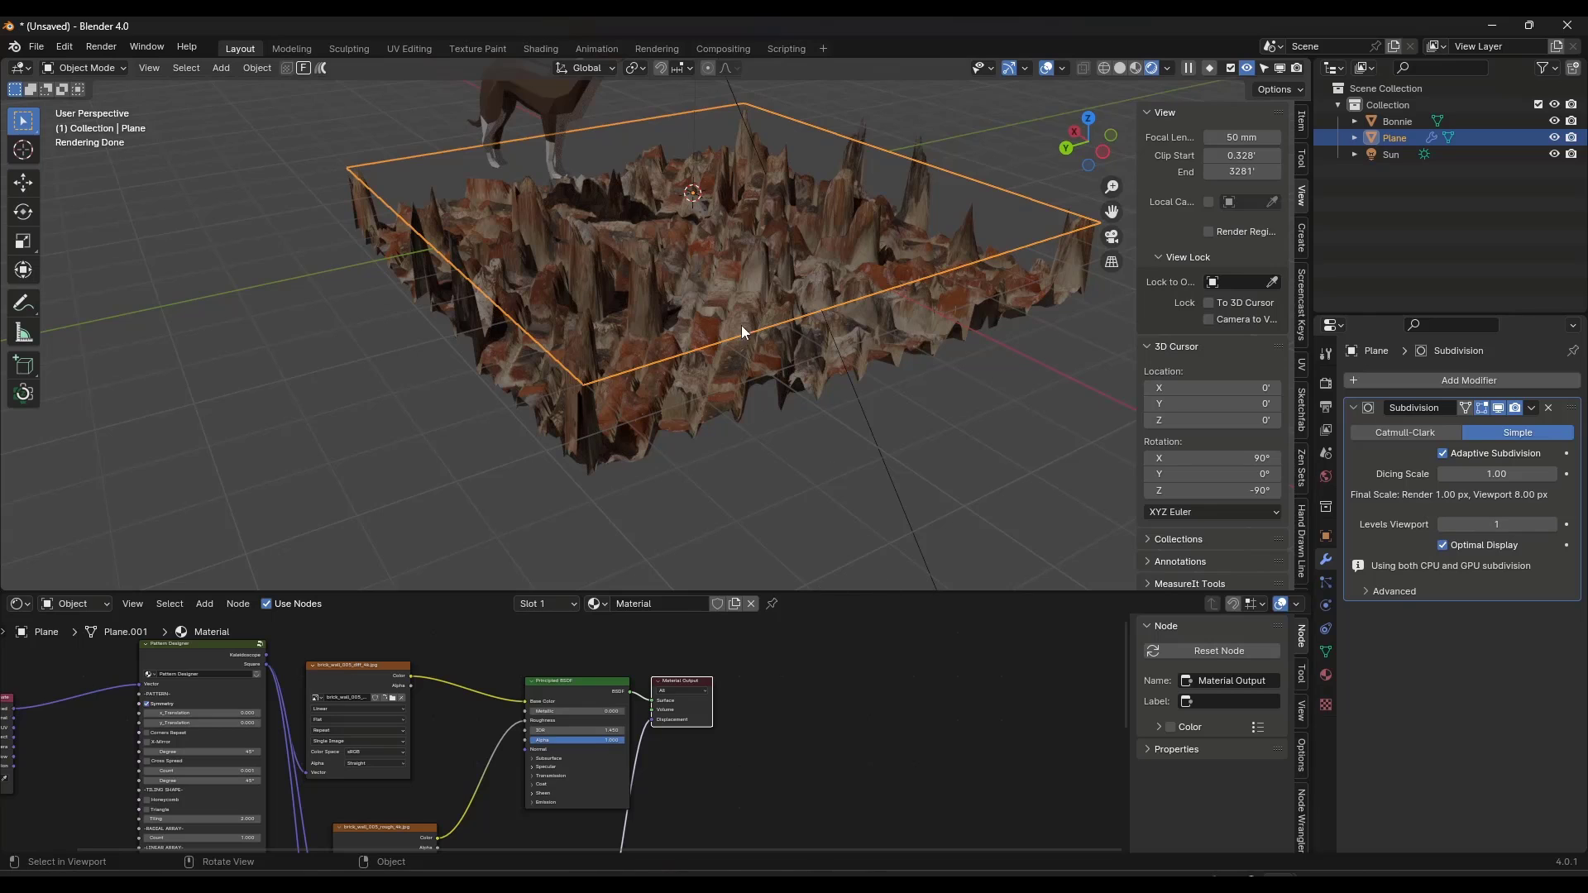
middle_drag(742, 328, 723, 301)
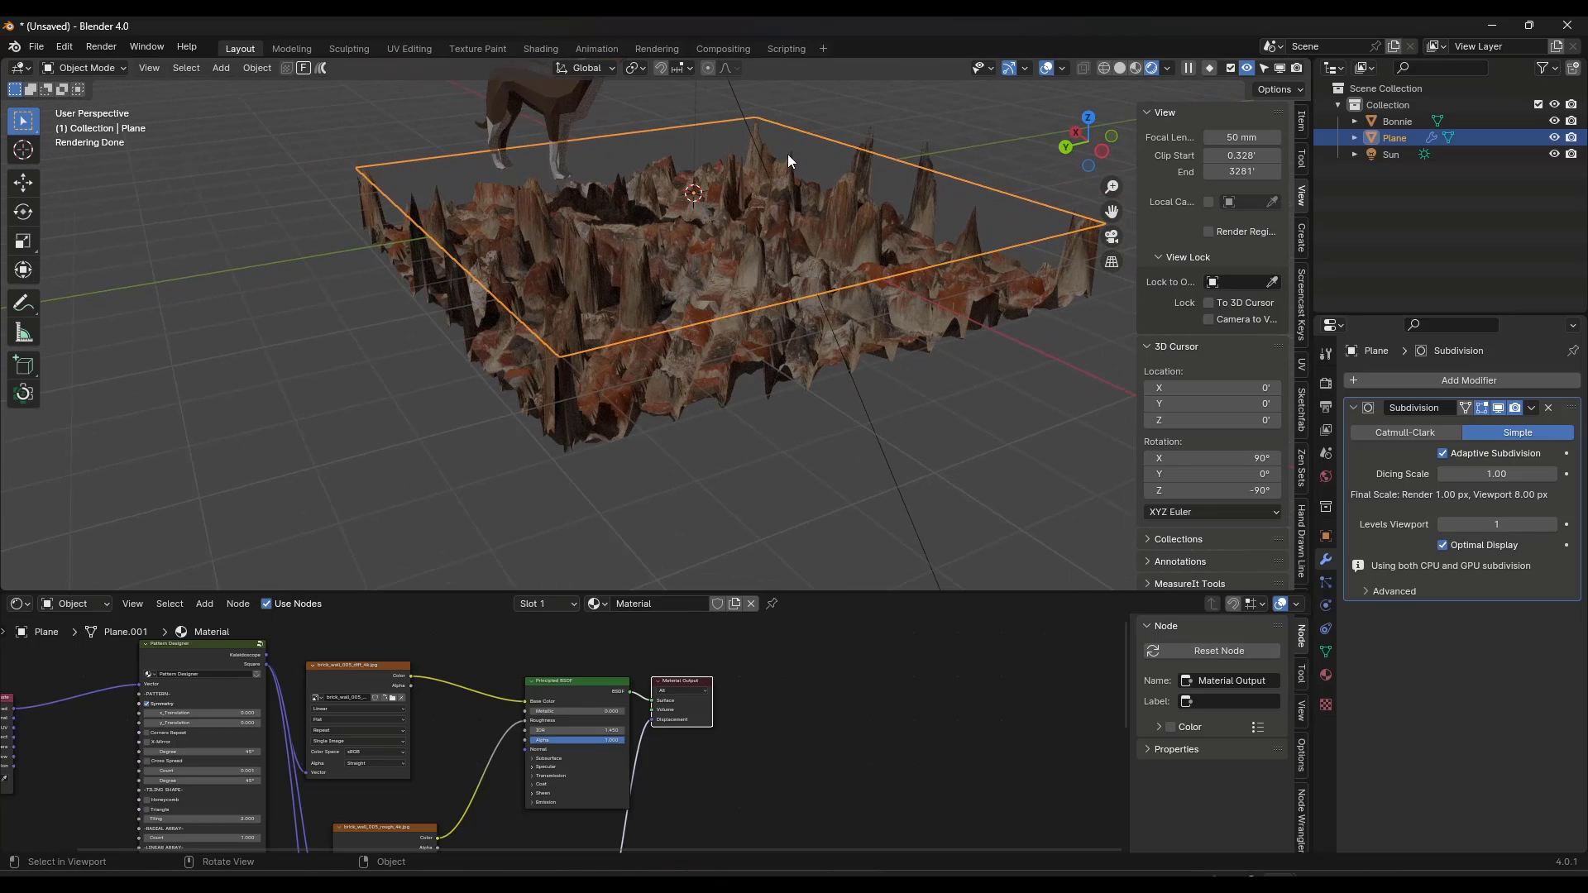
Step: Subdivide the brick plane's mesh with 4 cuts in Edit Mode and return to Object Mode
key(Tab)
scroll(761, 177, up, 2)
right_click(730, 194)
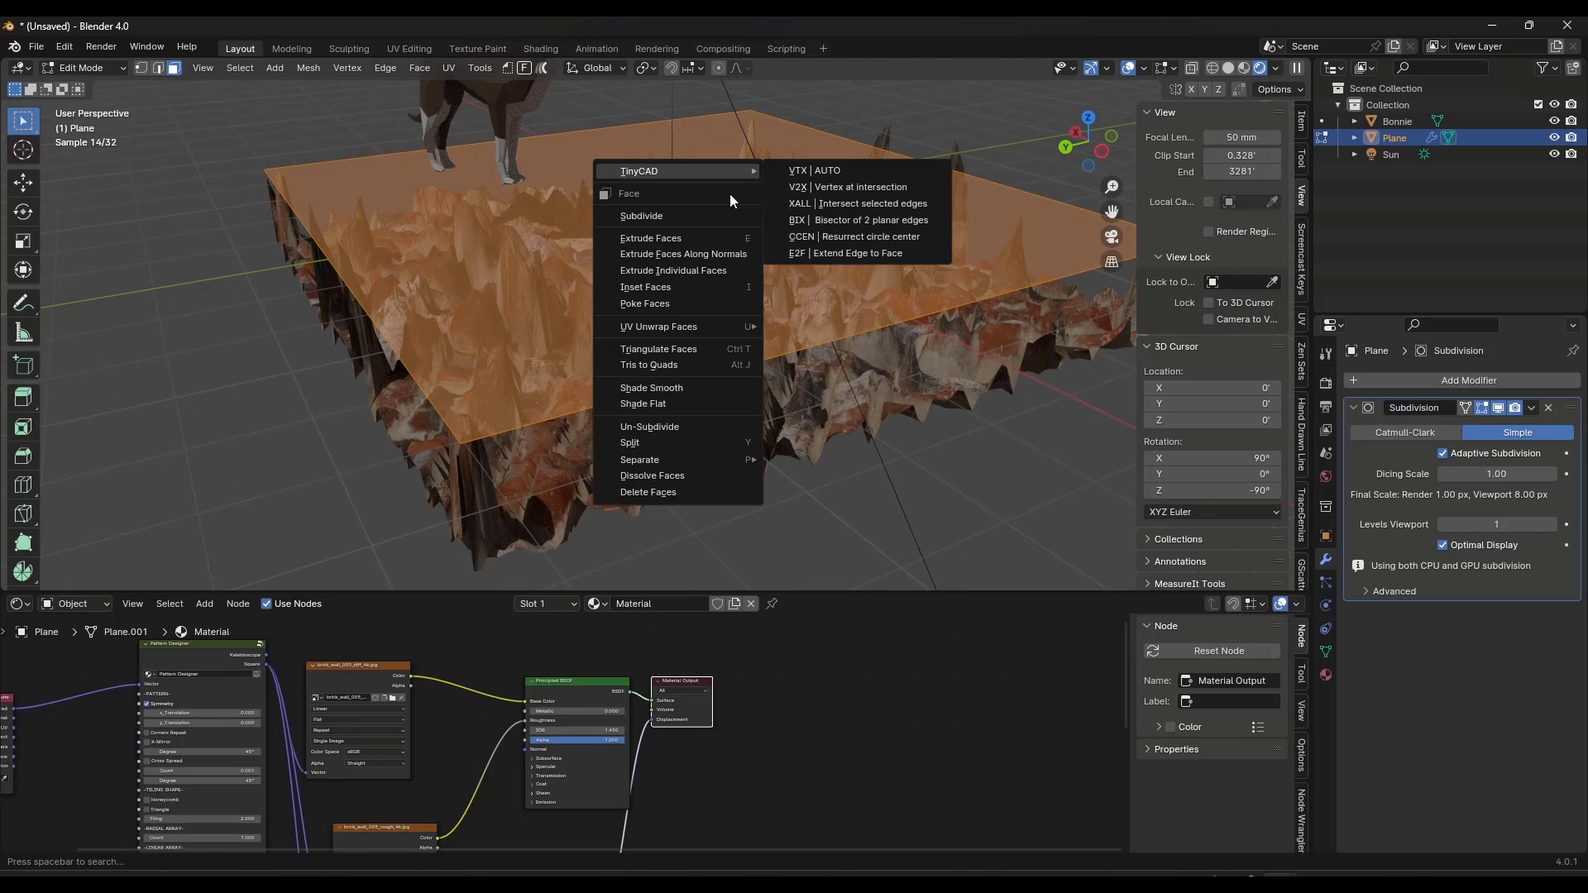
click(676, 208)
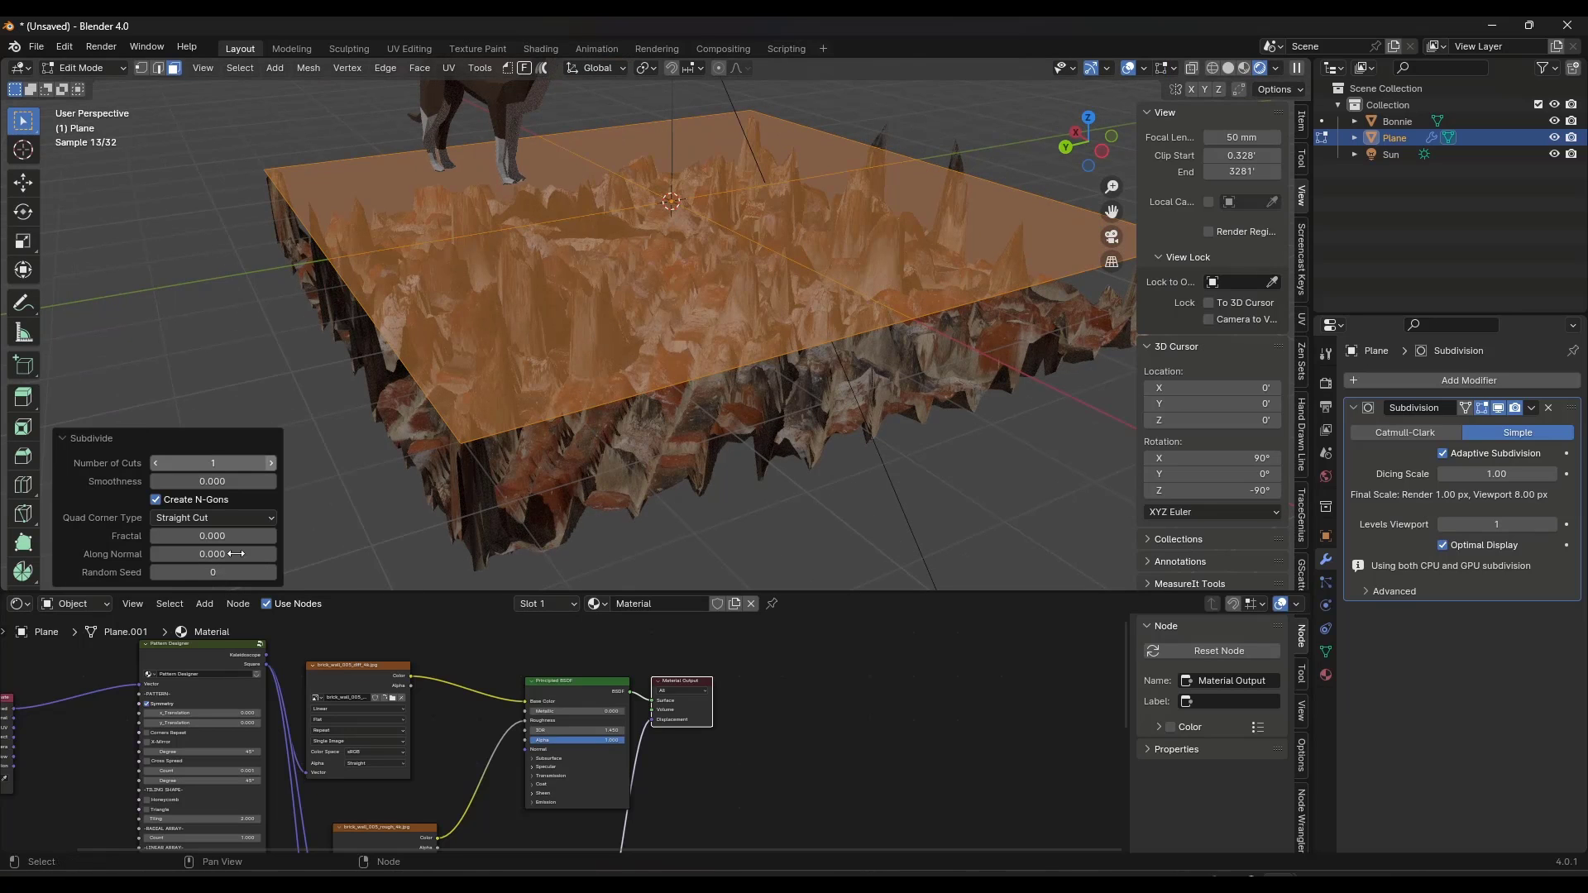
click(271, 463)
click(271, 462)
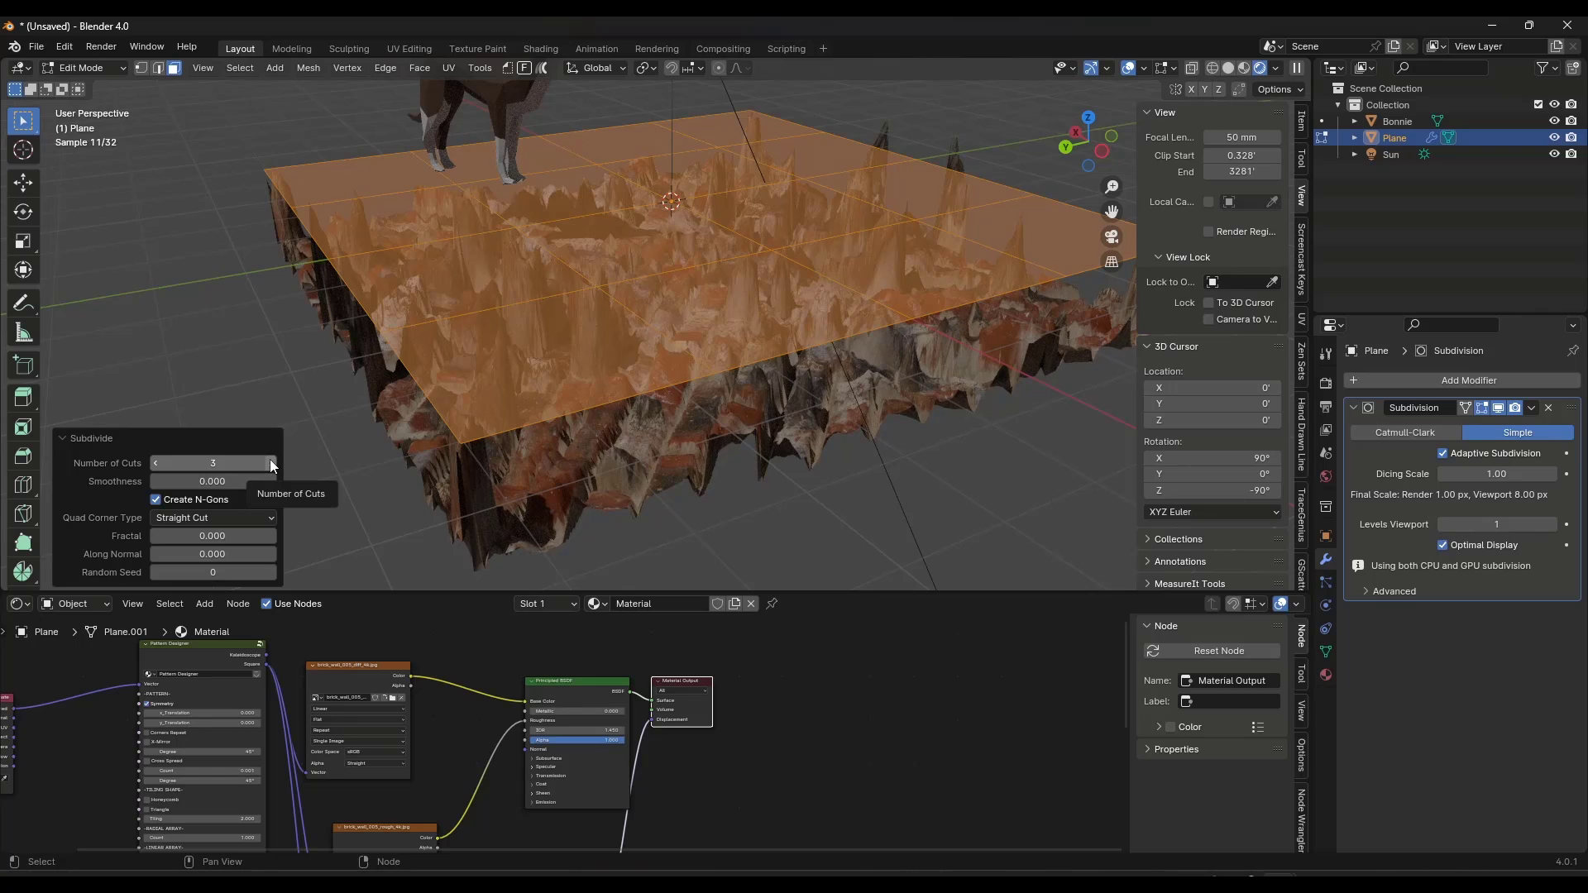
click(271, 463)
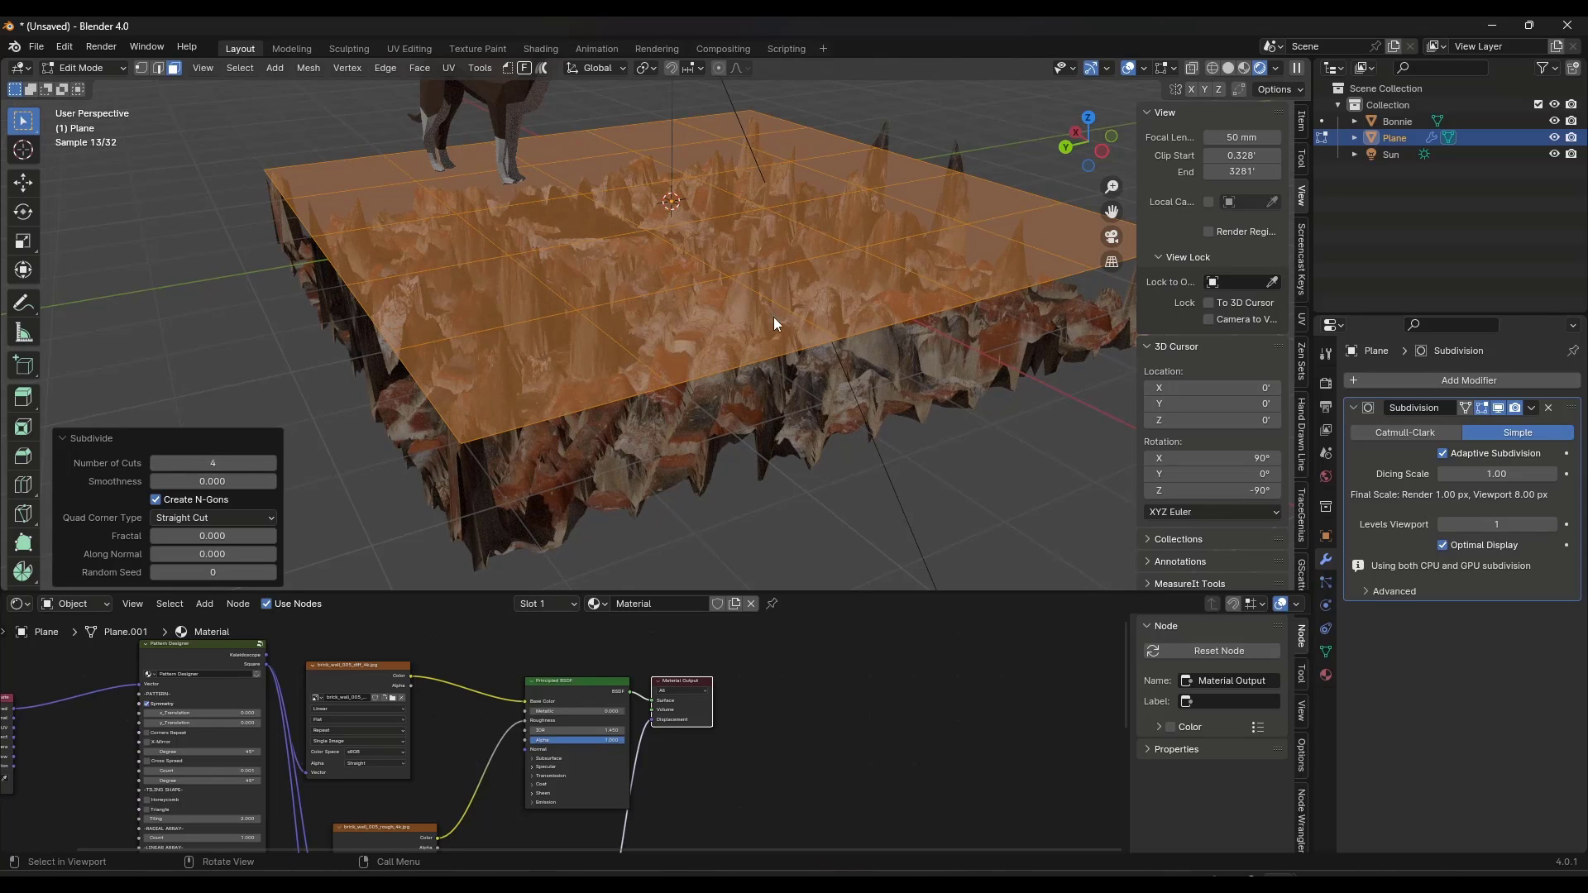
key(Tab)
Step: Set the Displacement node's Midlevel to 0.400 and Scale to 0.150
middle_drag(643, 836, 678, 638)
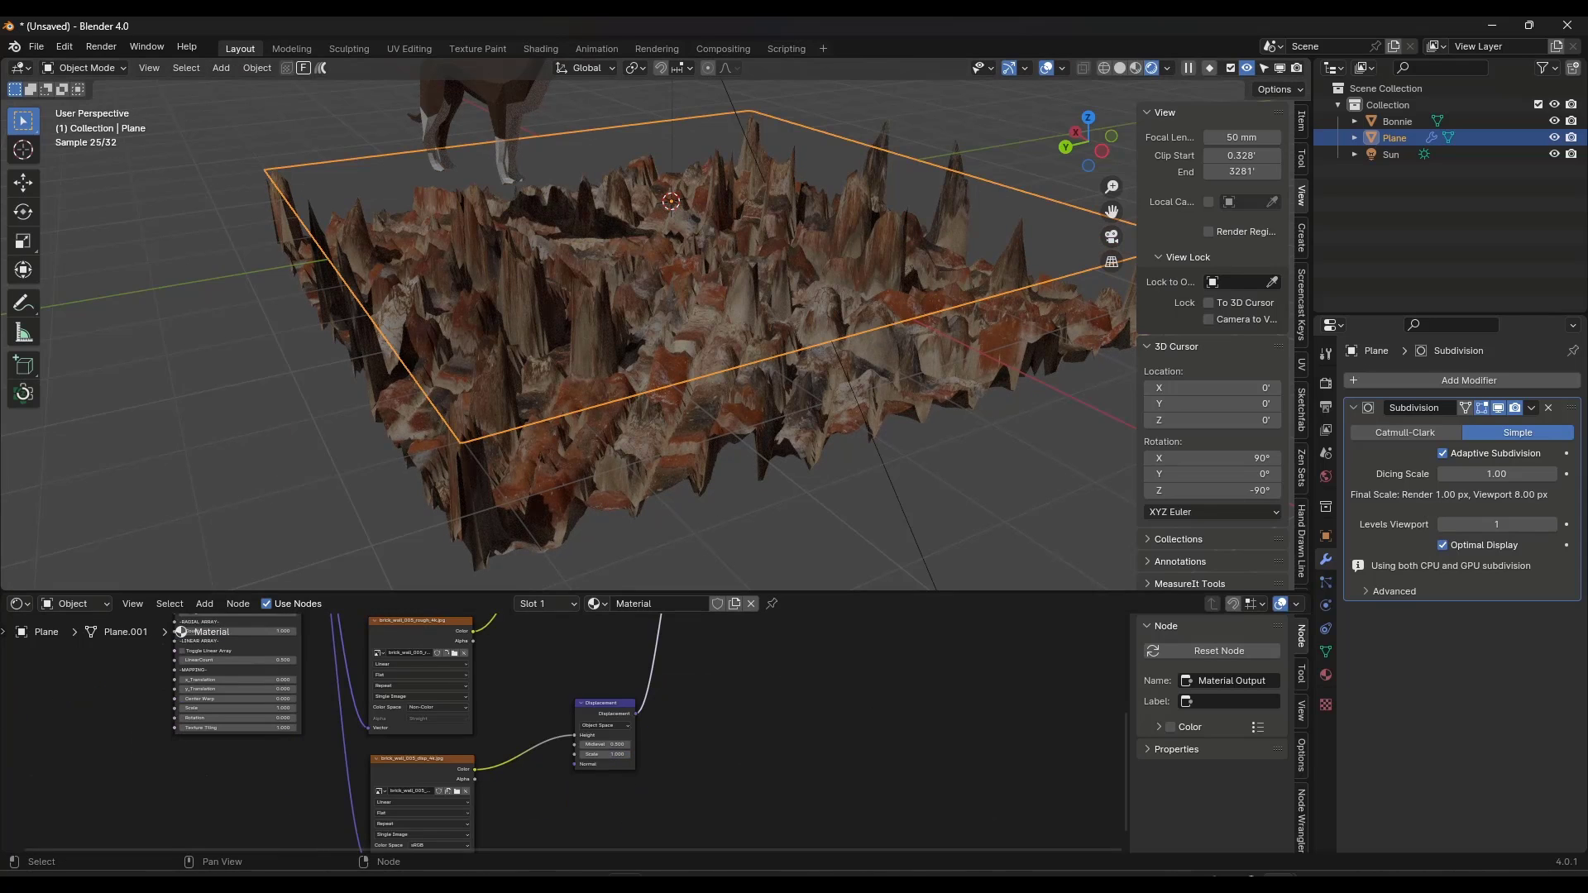
scroll(631, 753, up, 12)
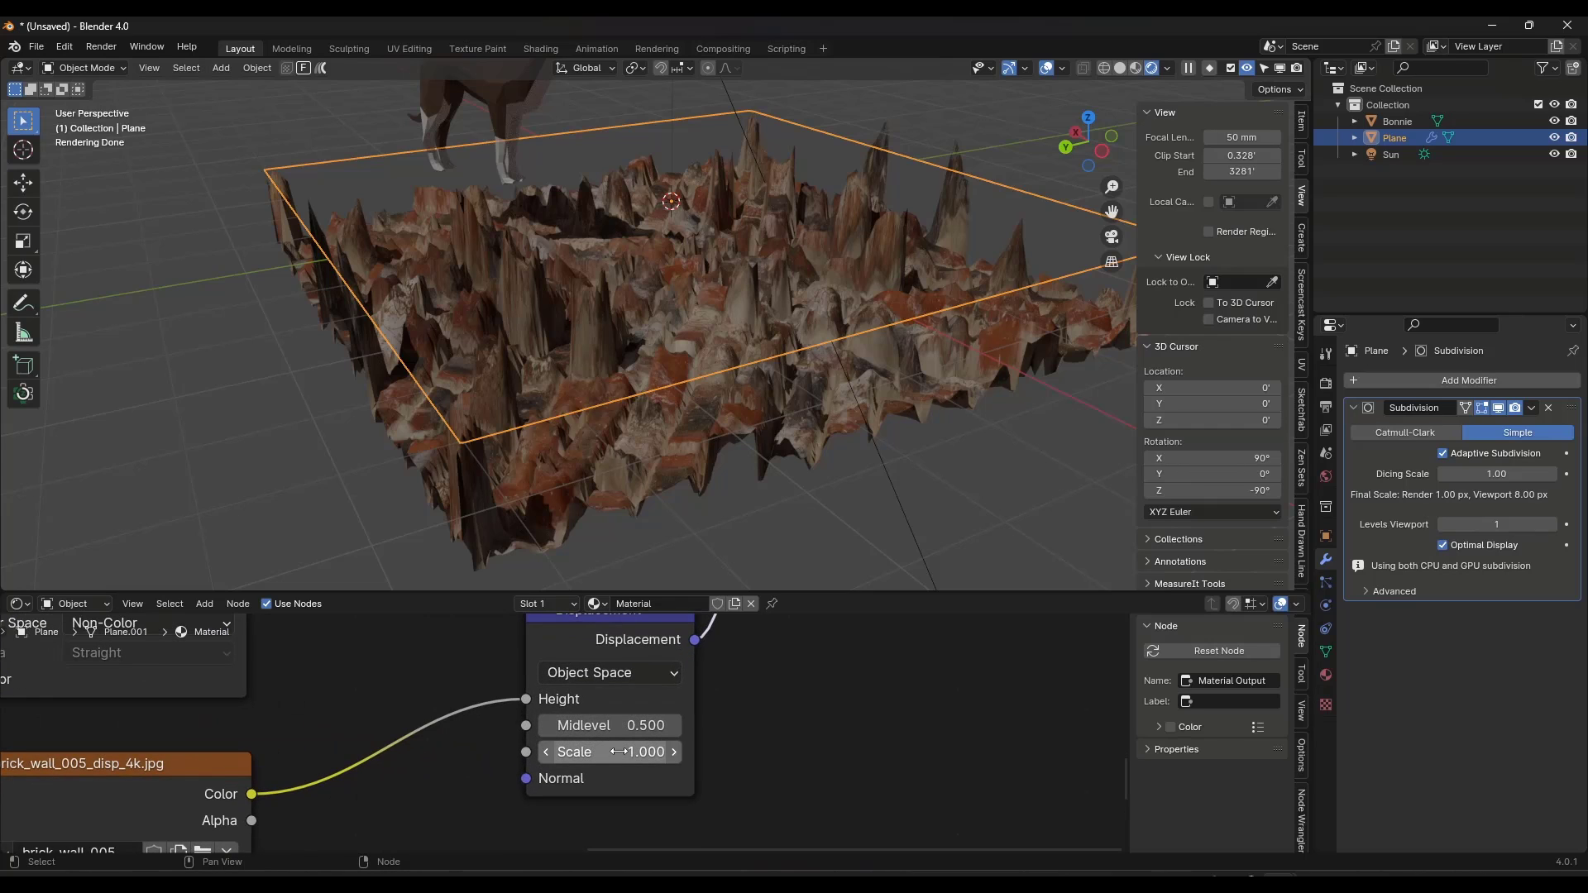
mouse_move(631, 752)
mouse_down()
mouse_move(553, 751)
mouse_move(617, 726)
mouse_up()
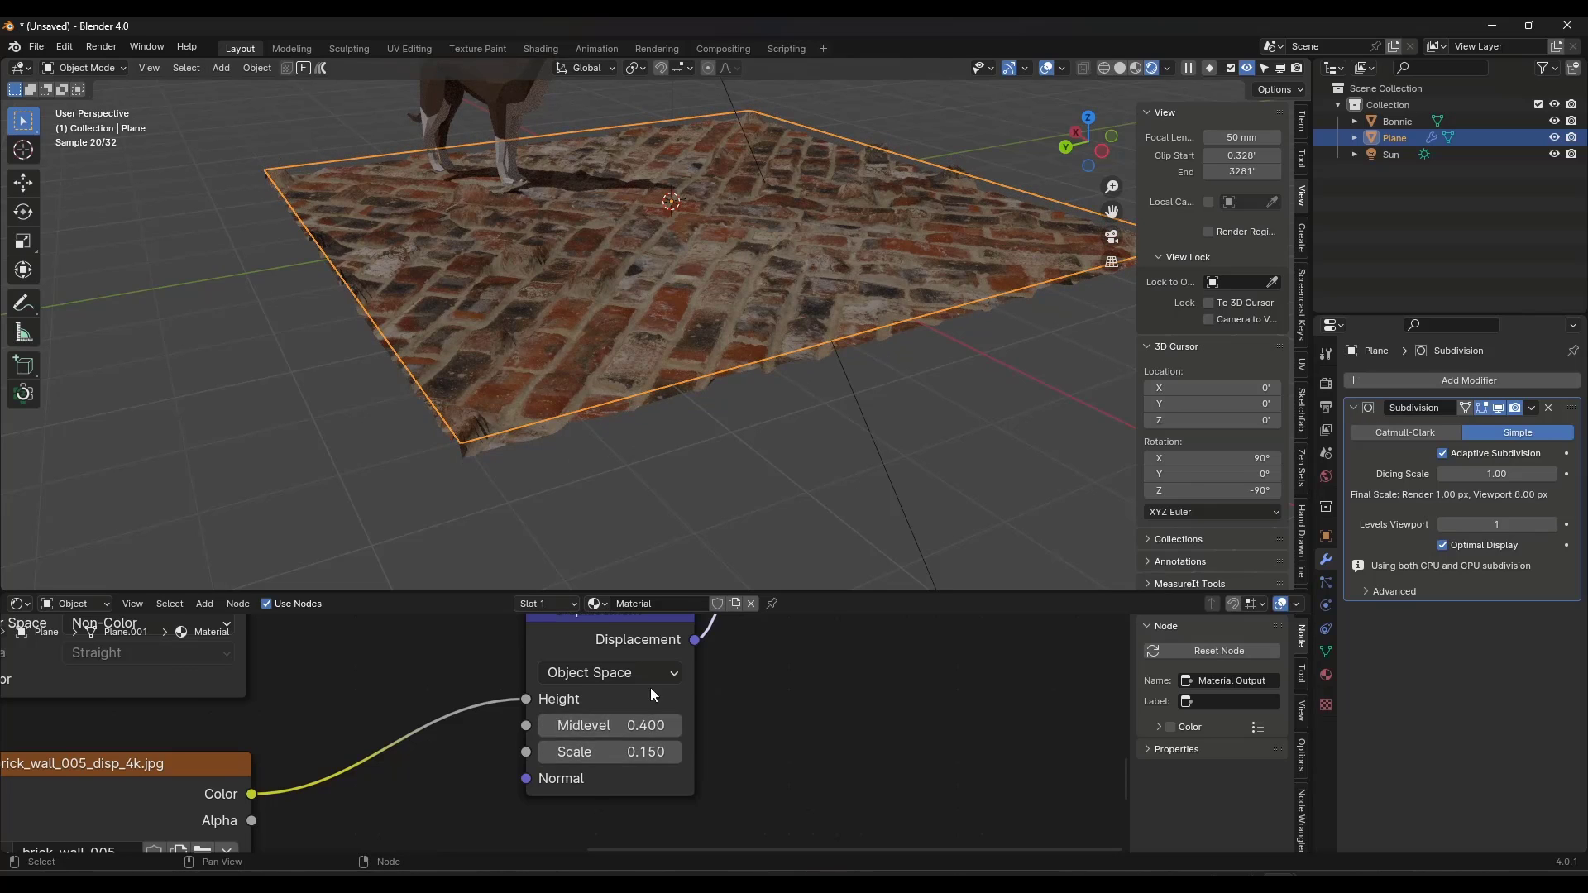
Step: Set the Pattern Designer's Symmetry x_Translation to 5.700 and y_Translation to -0.100
scroll(802, 700, down, 9)
middle_drag(439, 733, 783, 835)
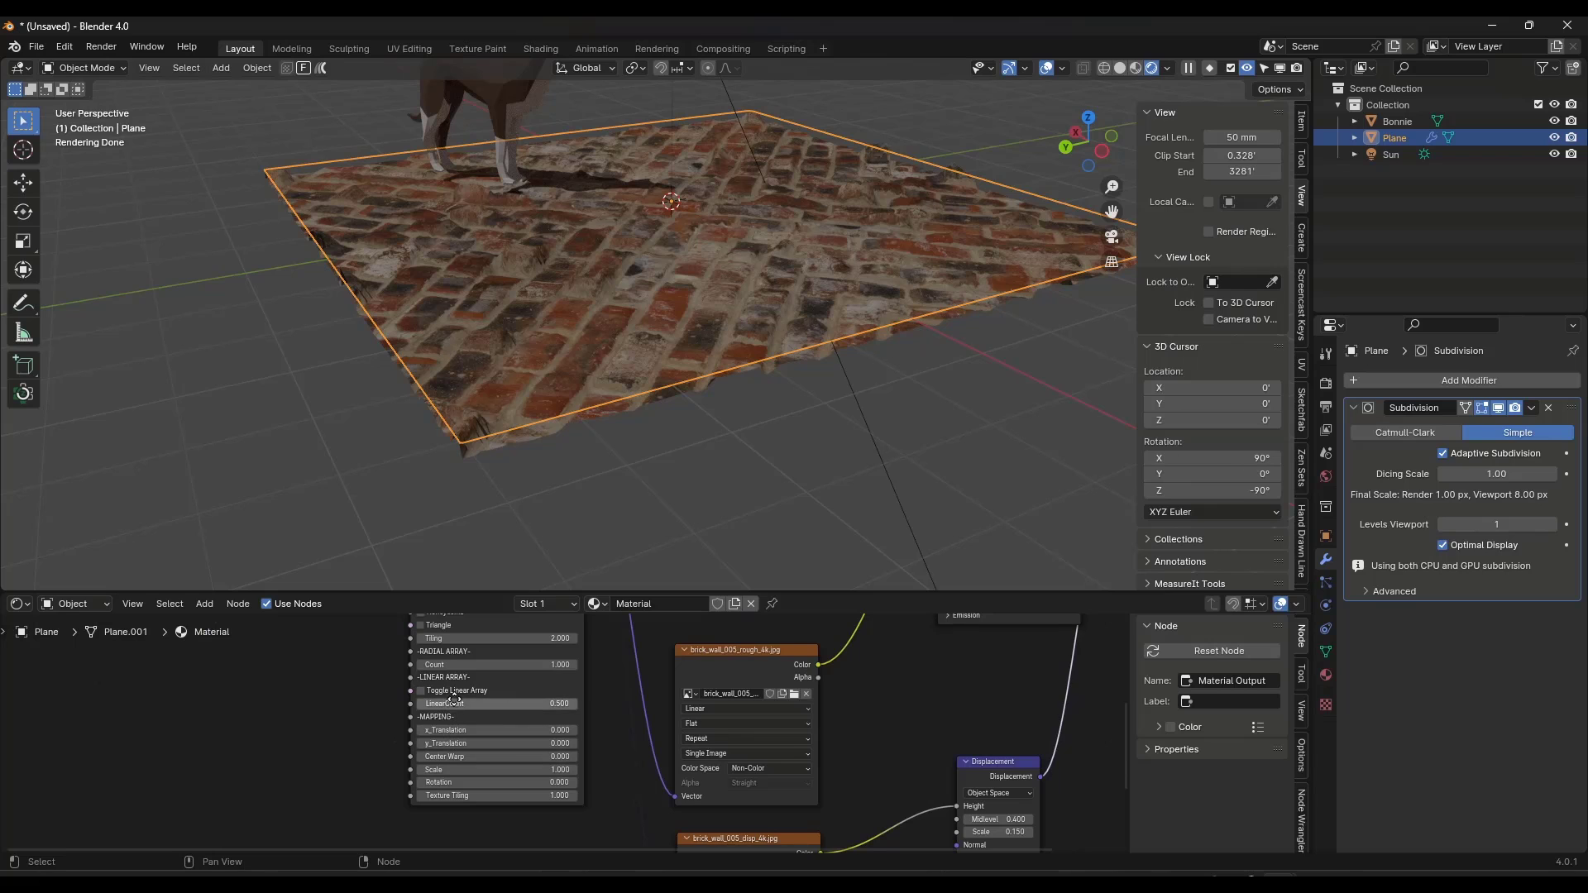
scroll(504, 737, up, 3)
middle_drag(454, 700, 533, 844)
middle_drag(537, 714, 513, 809)
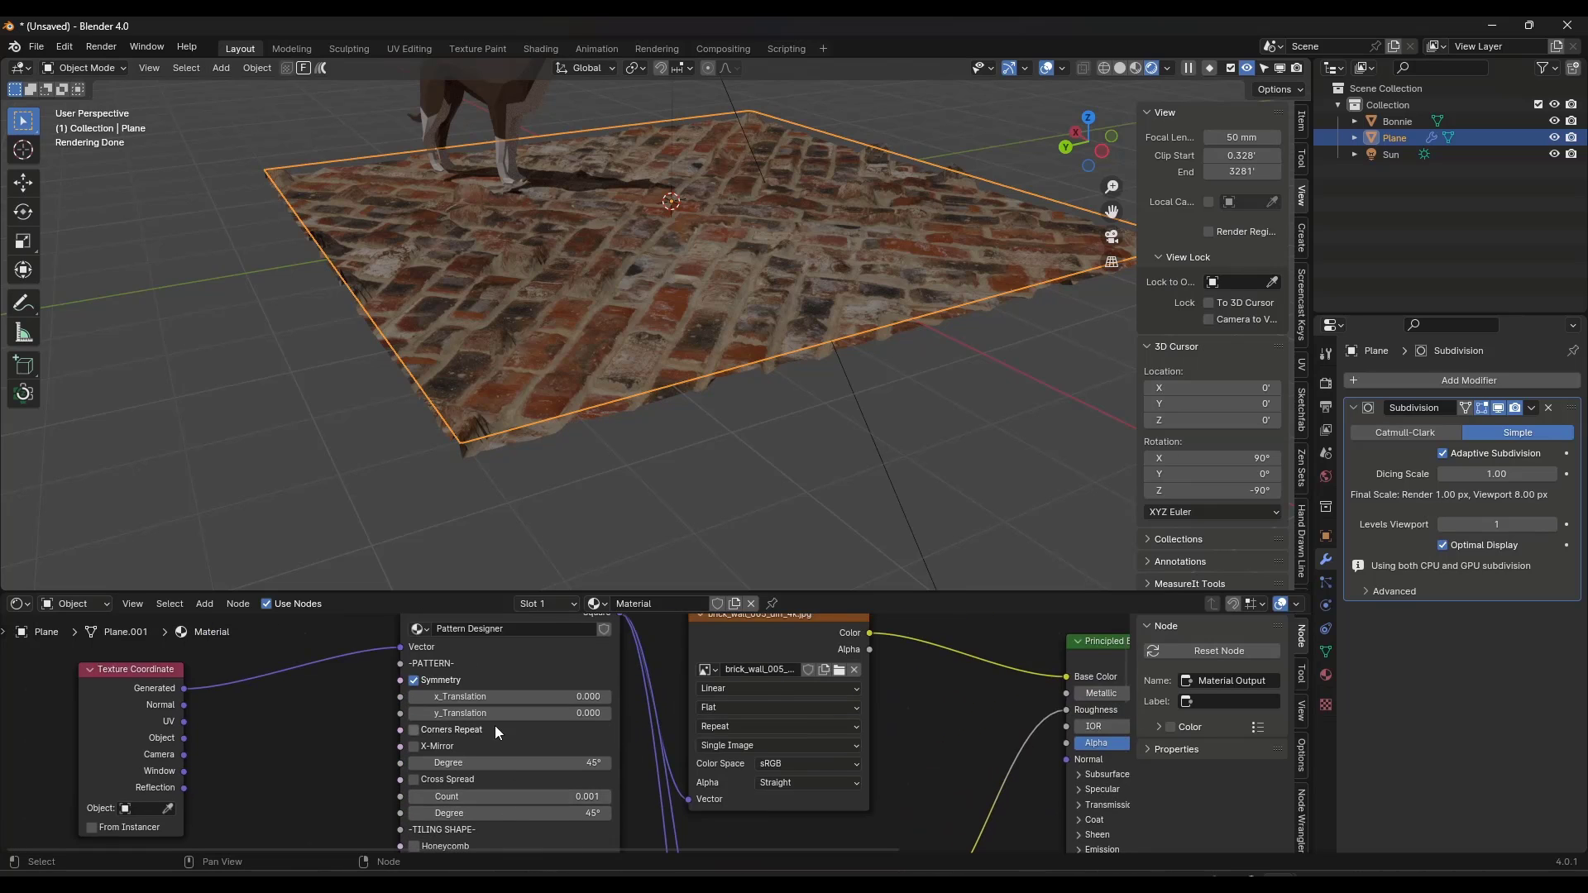
scroll(496, 699, up, 2)
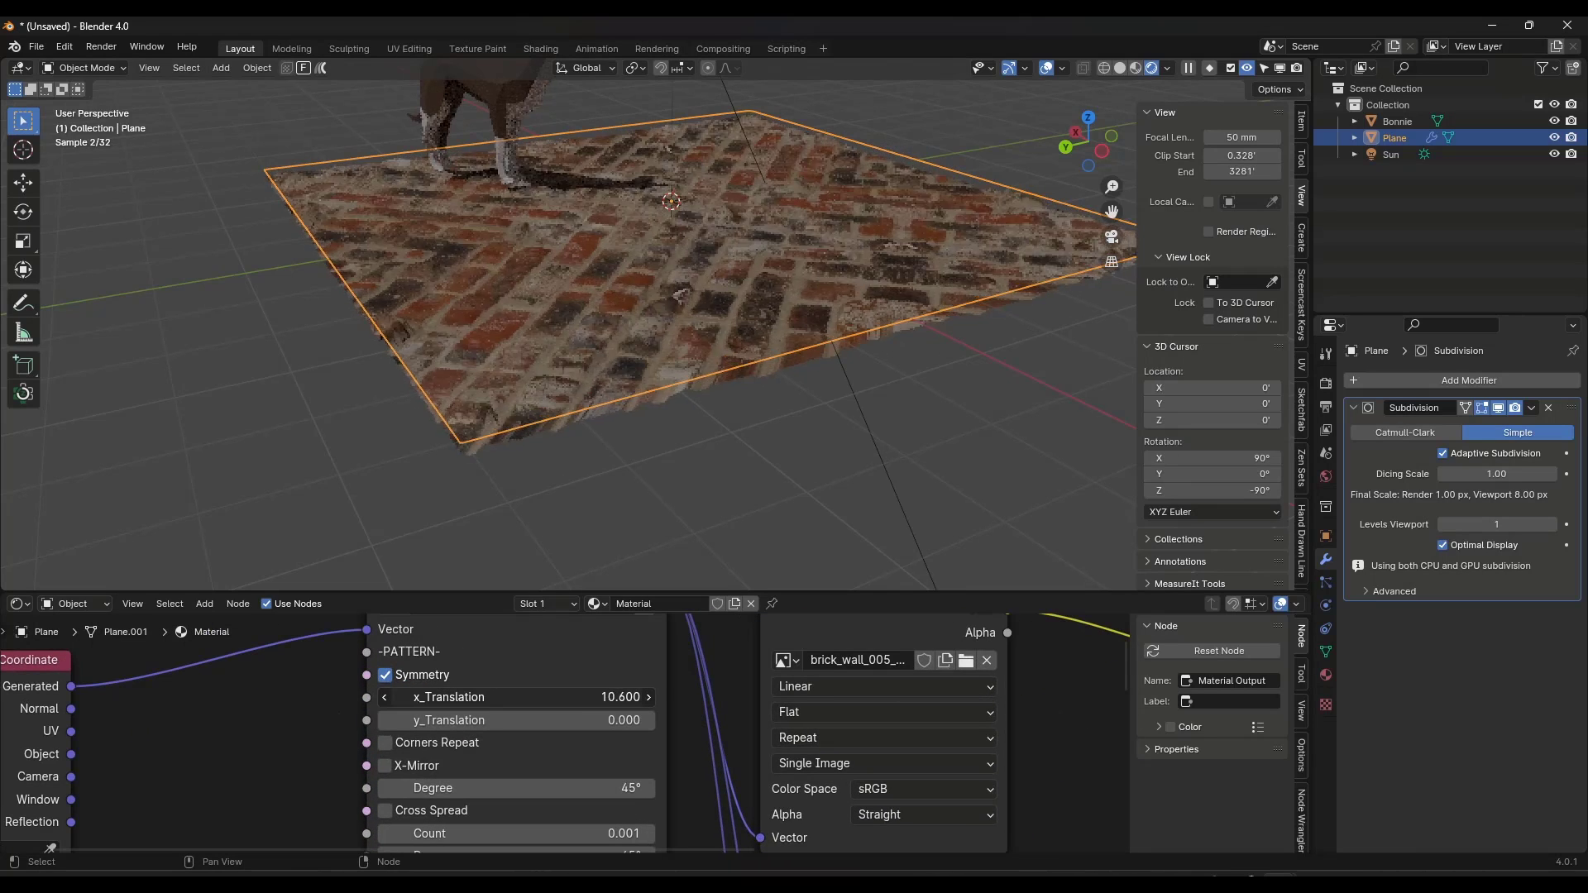
mouse_move(584, 697)
mouse_down()
mouse_move(327, 725)
mouse_move(473, 724)
mouse_up()
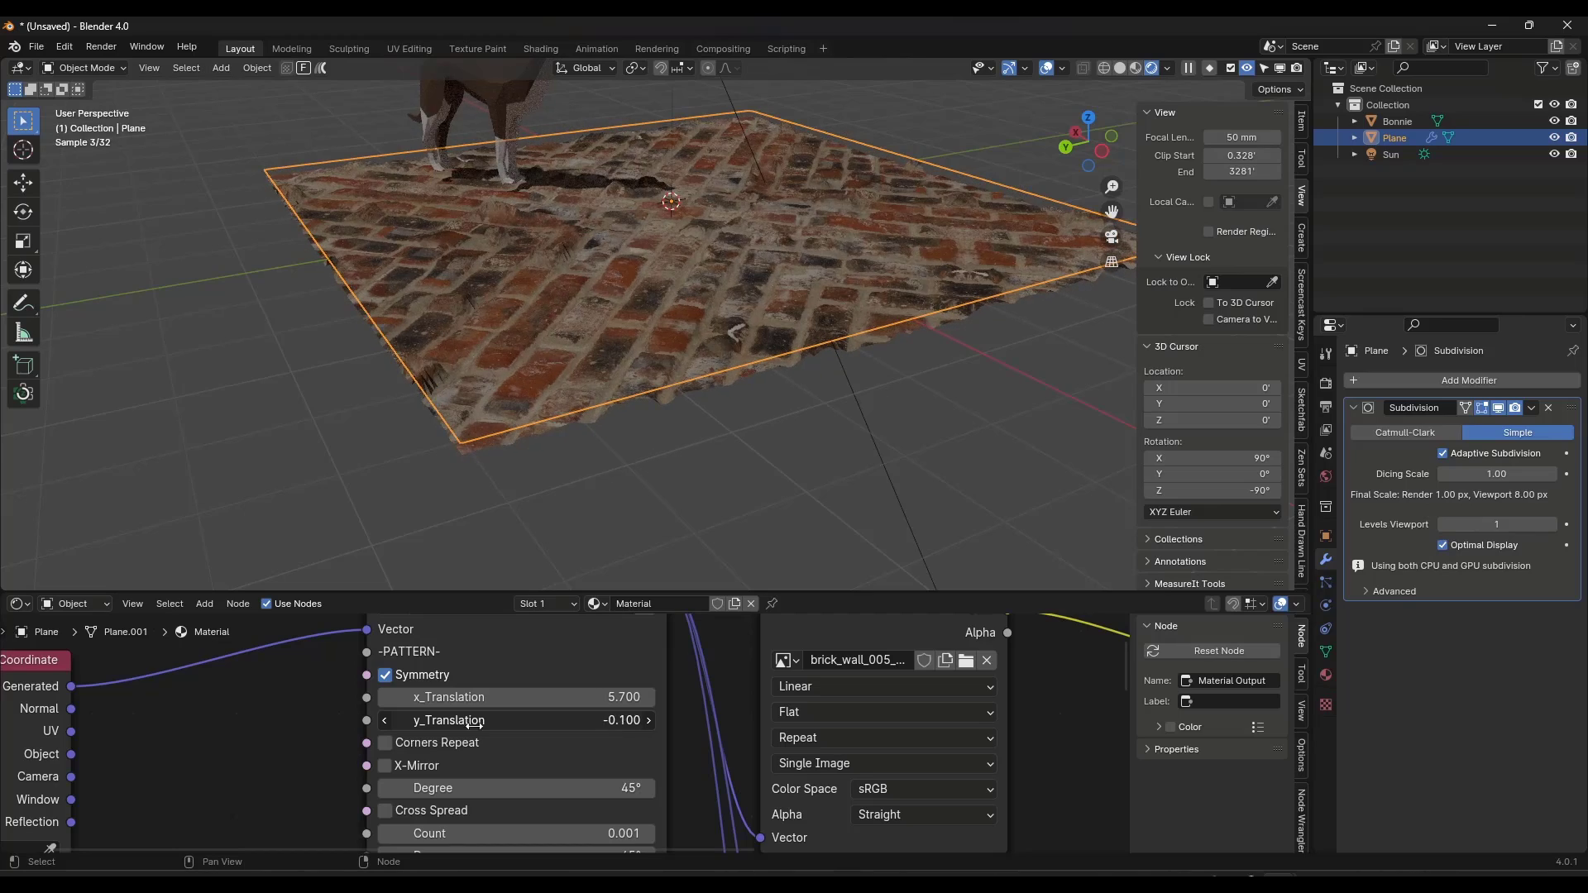
Step: Try Corners Repeat on the brick pattern, switch it off and enable the Honeycomb tiling shape
click(386, 742)
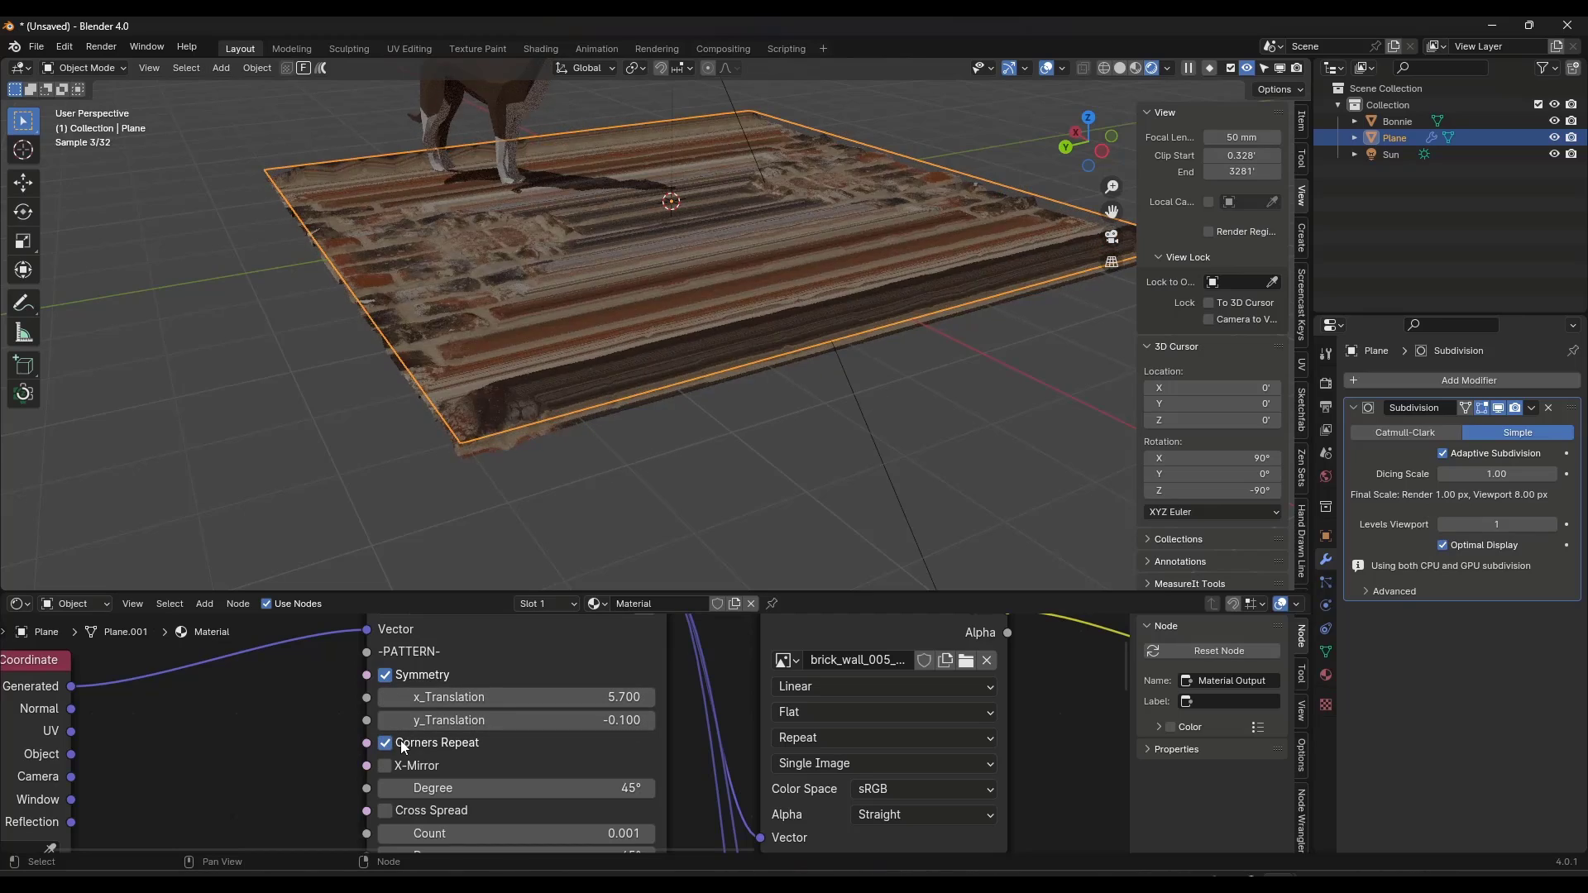
click(400, 741)
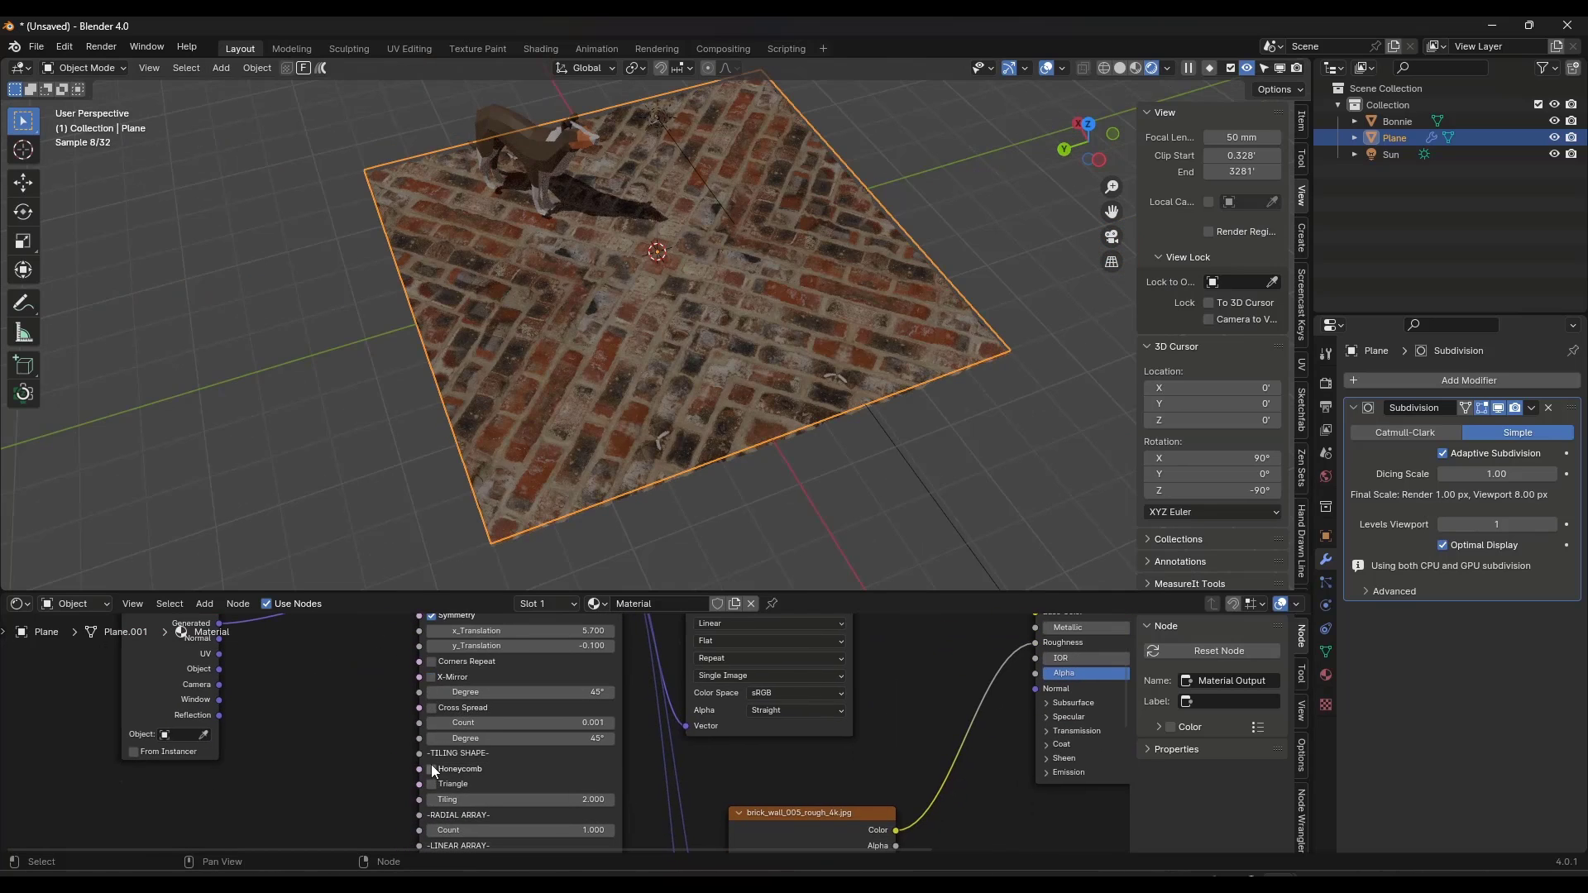
click(430, 767)
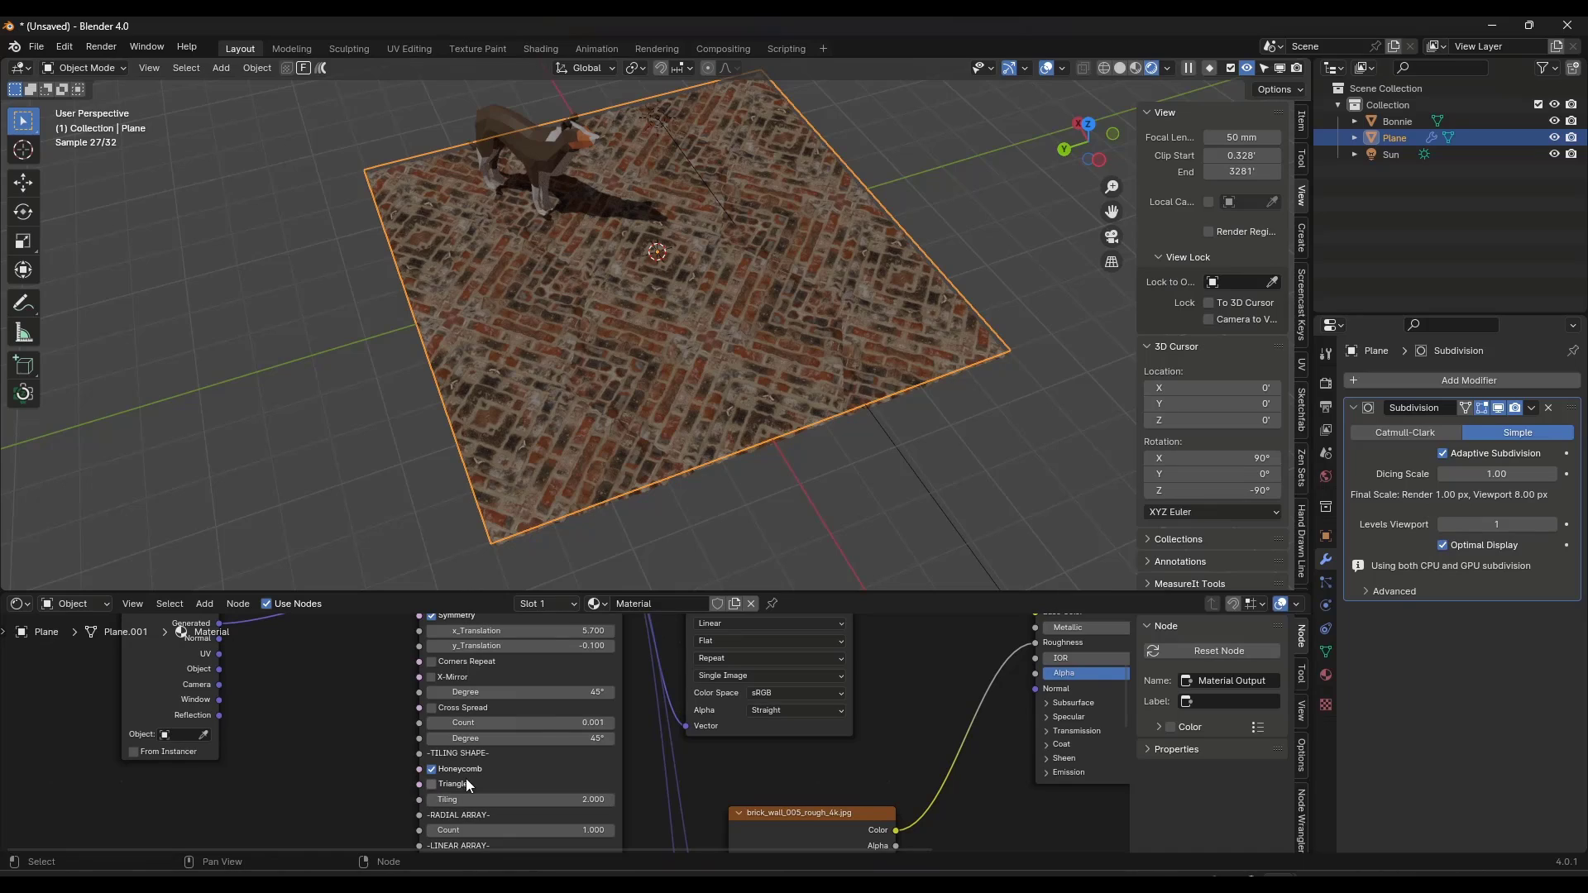
Step: Set the Pattern Designer's mapping Rotation to 1.600 and inspect the displaced bricks
scroll(518, 737, down, 5)
scroll(507, 799, up, 5)
middle_drag(507, 799, 565, 861)
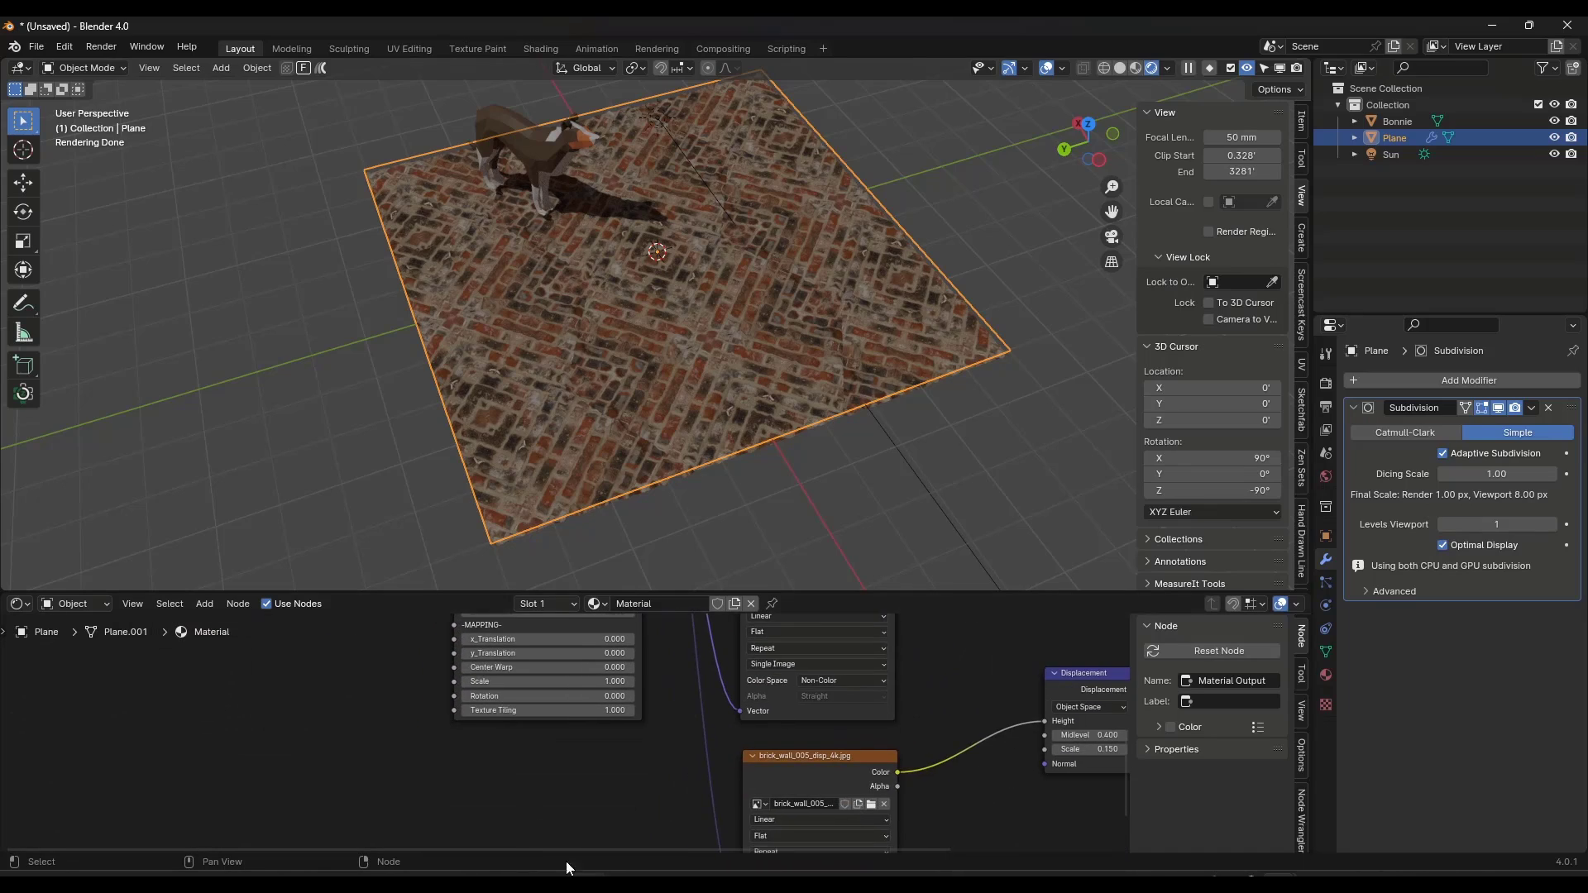
scroll(533, 676, up, 3)
scroll(532, 677, up, 4)
mouse_move(518, 691)
mouse_down()
mouse_move(591, 691)
mouse_move(518, 690)
mouse_up()
scroll(546, 362, up, 6)
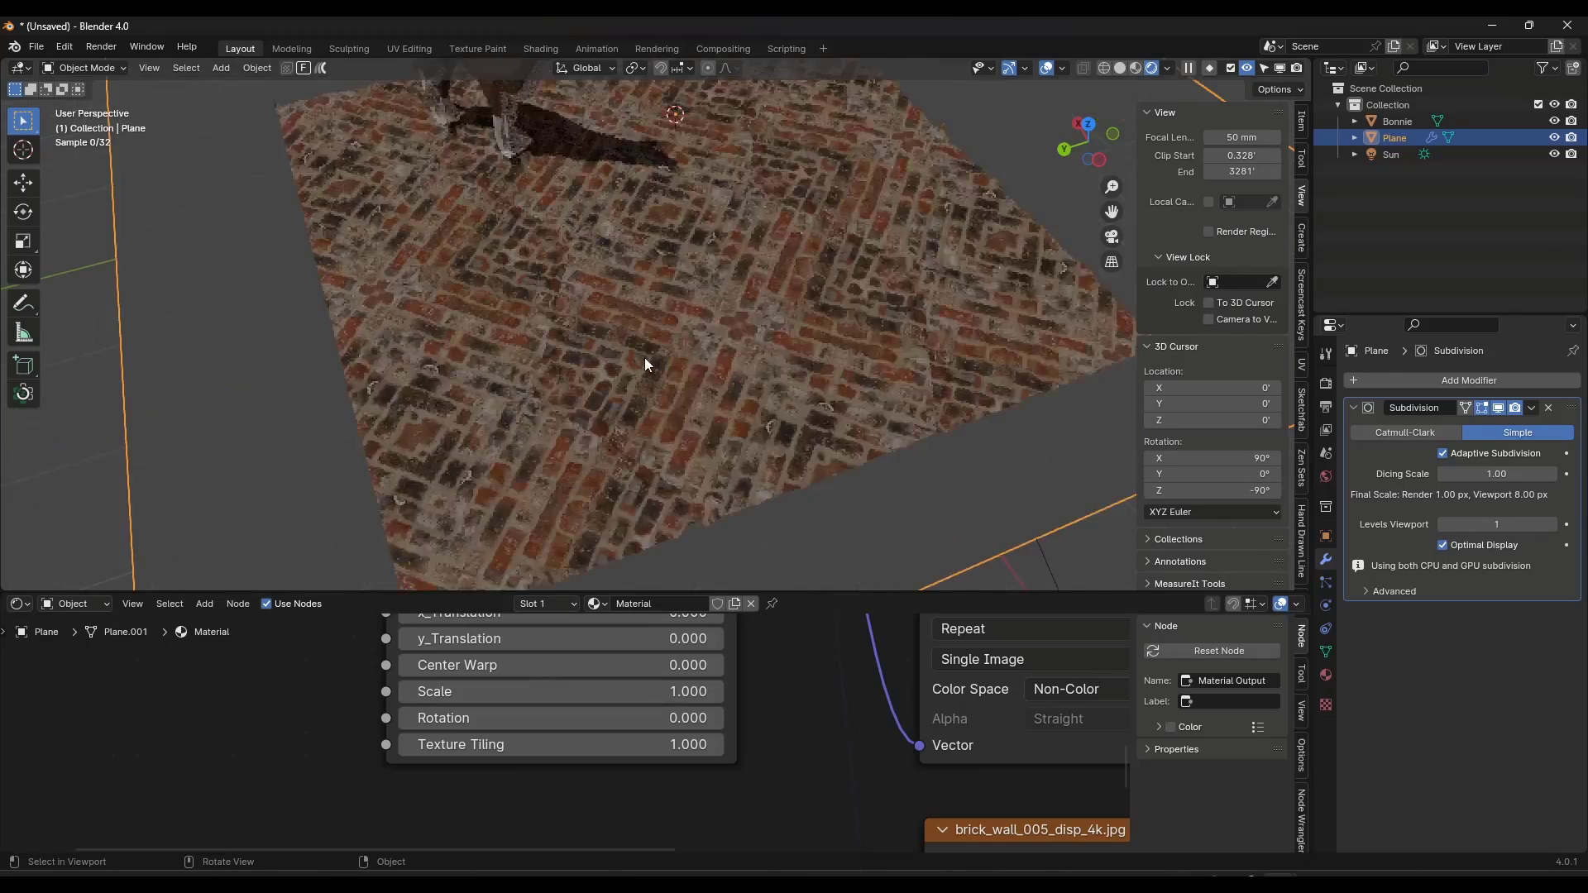
middle_drag(630, 365, 583, 581)
drag(561, 718, 598, 718)
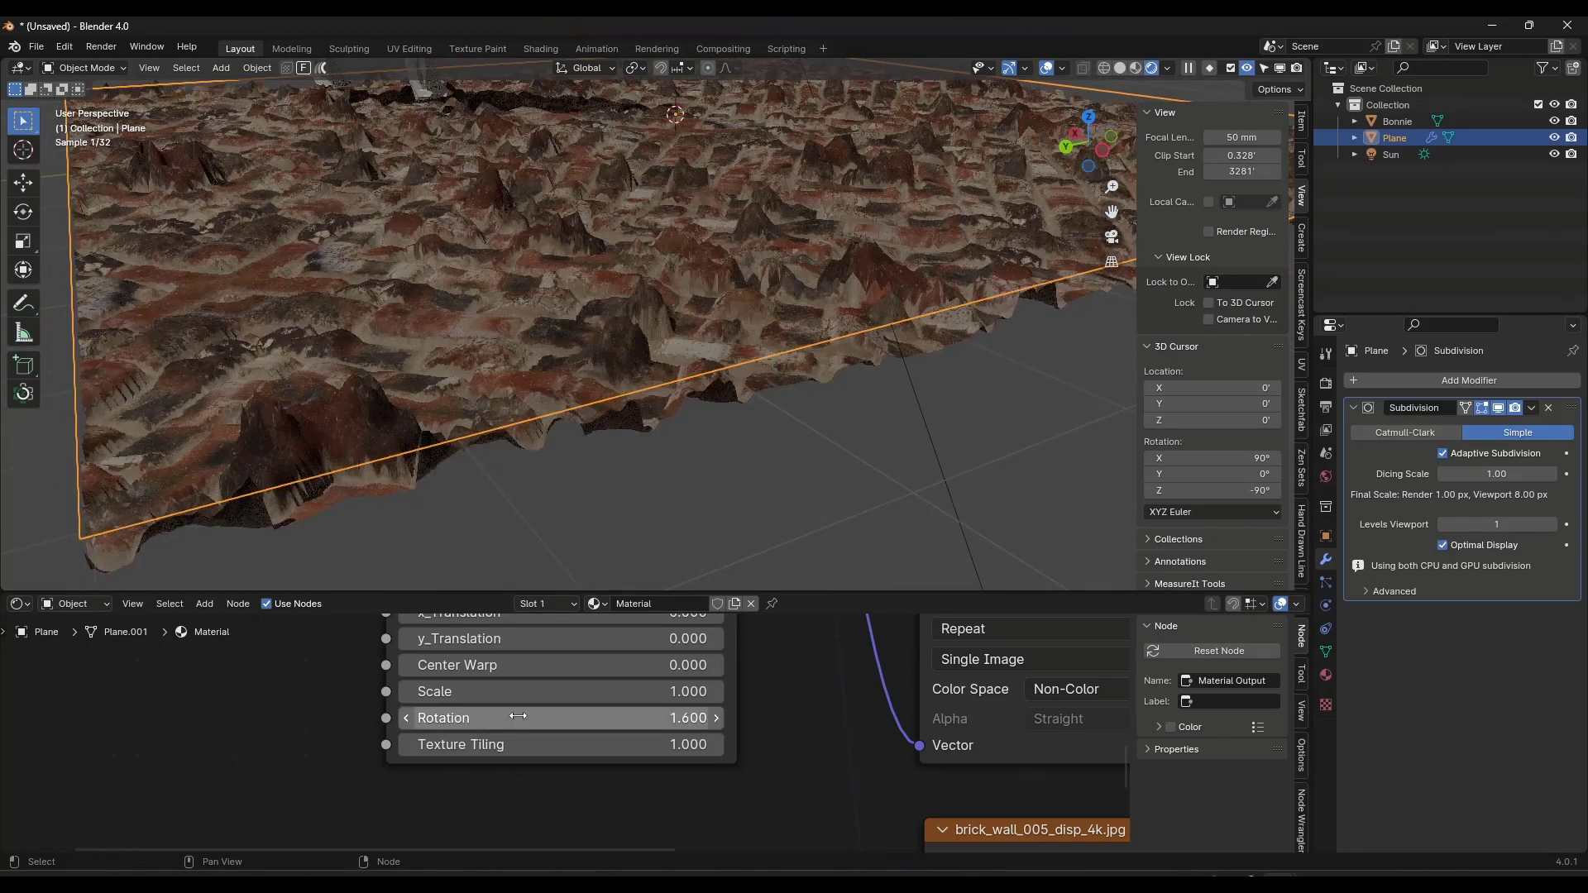
scroll(633, 351, down, 4)
middle_drag(633, 350, 626, 379)
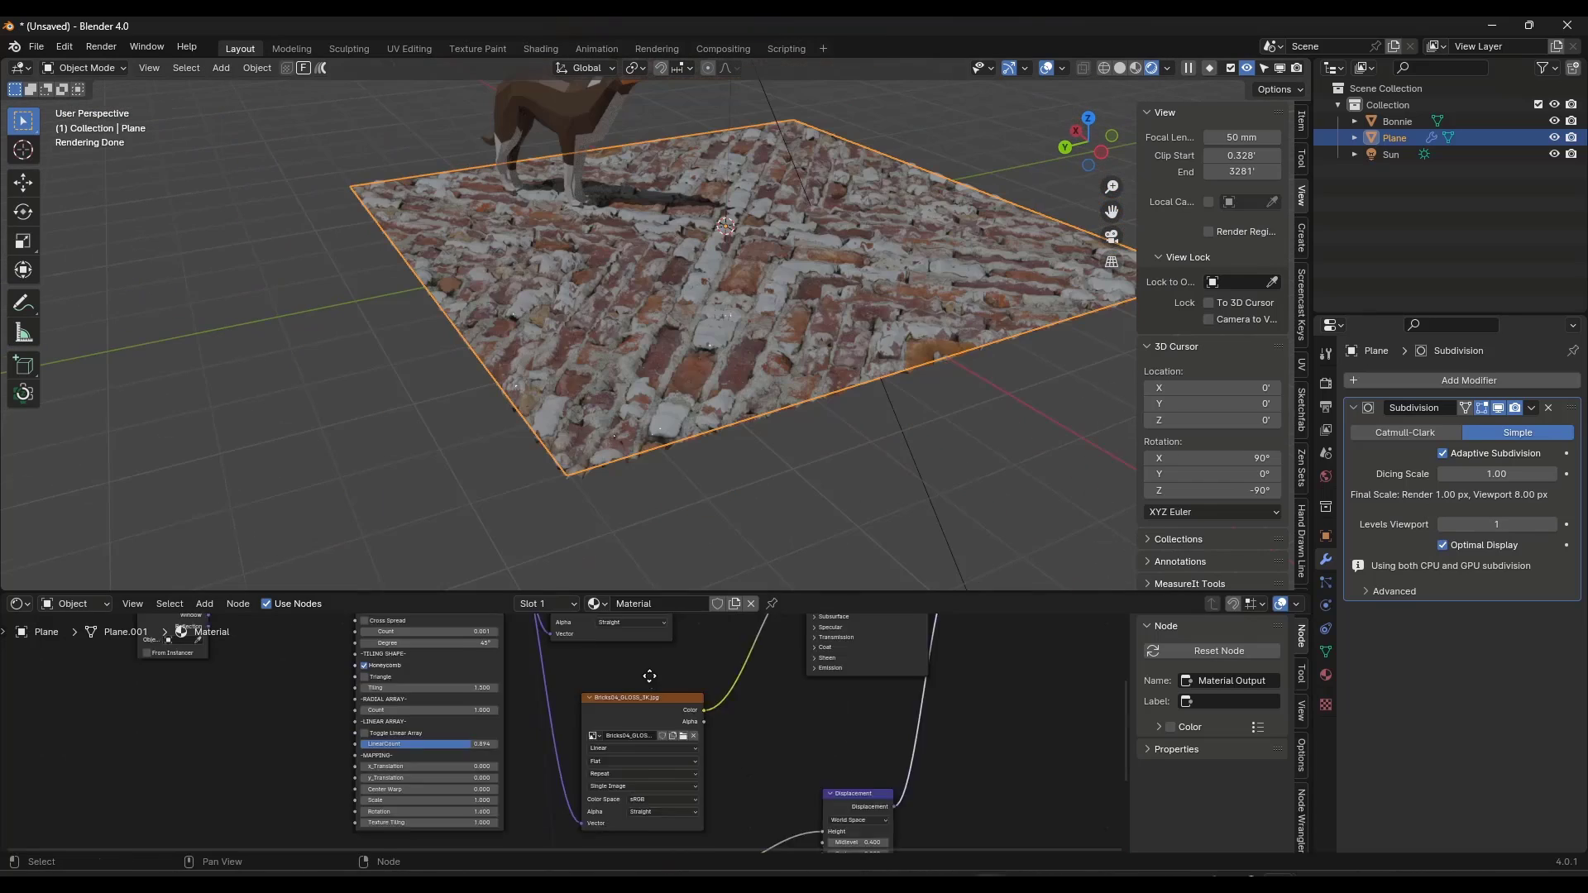
Step: Enable X-Mirror in the Pattern Designer and set x_Translation to 11.100 and y_Translation to -12.400
middle_drag(649, 677, 705, 735)
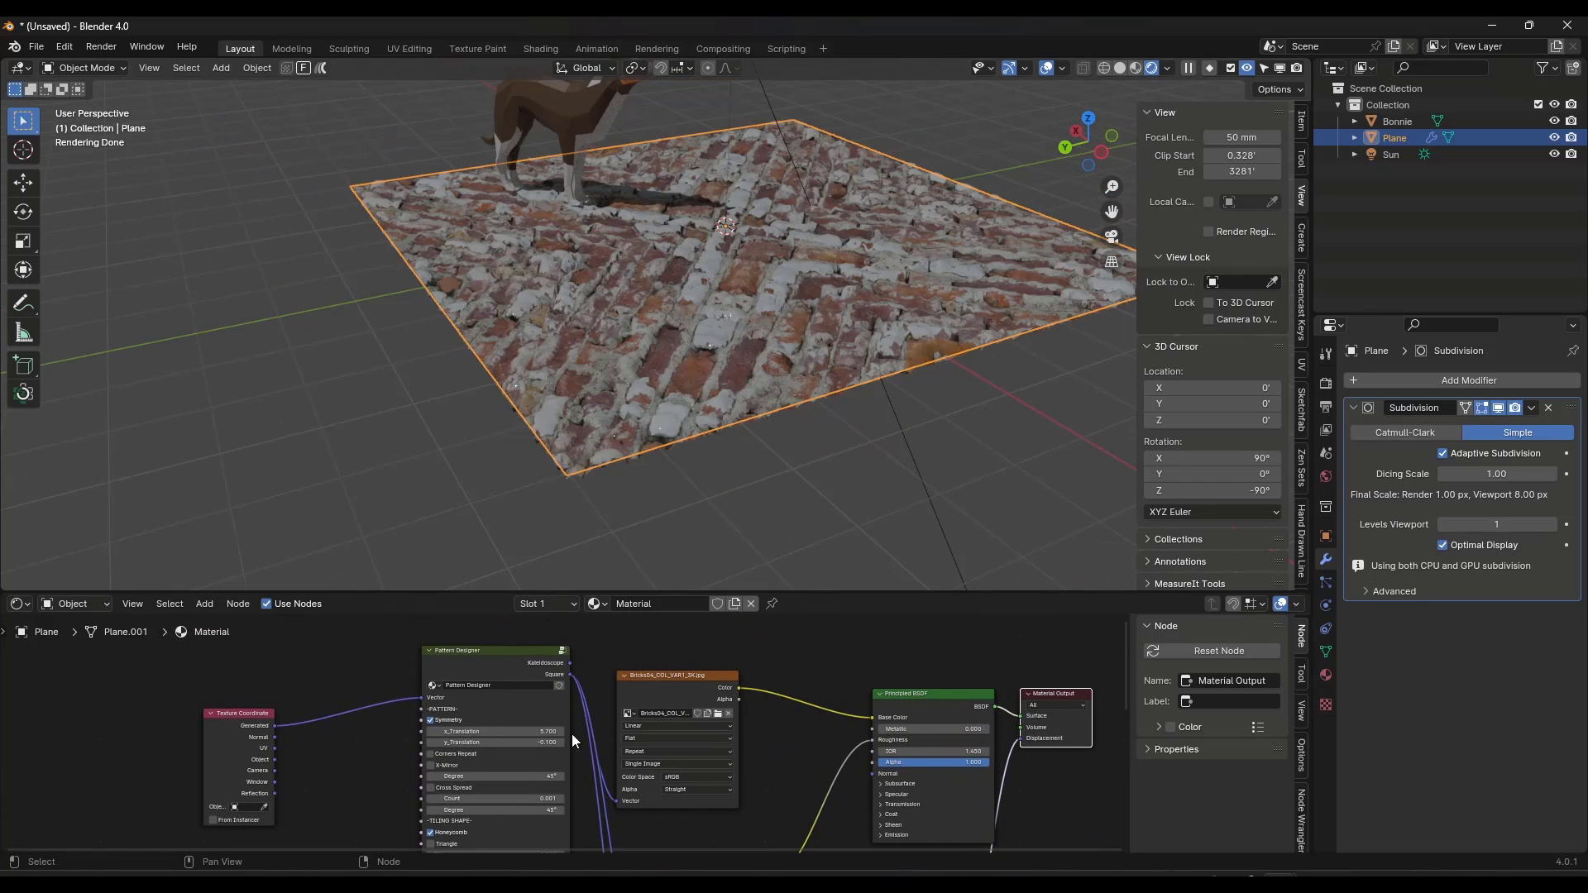
scroll(466, 742, up, 9)
mouse_move(480, 720)
mouse_down()
mouse_move(557, 720)
mouse_move(494, 720)
mouse_up()
scroll(500, 722, down, 4)
scroll(488, 758, up, 4)
click(460, 743)
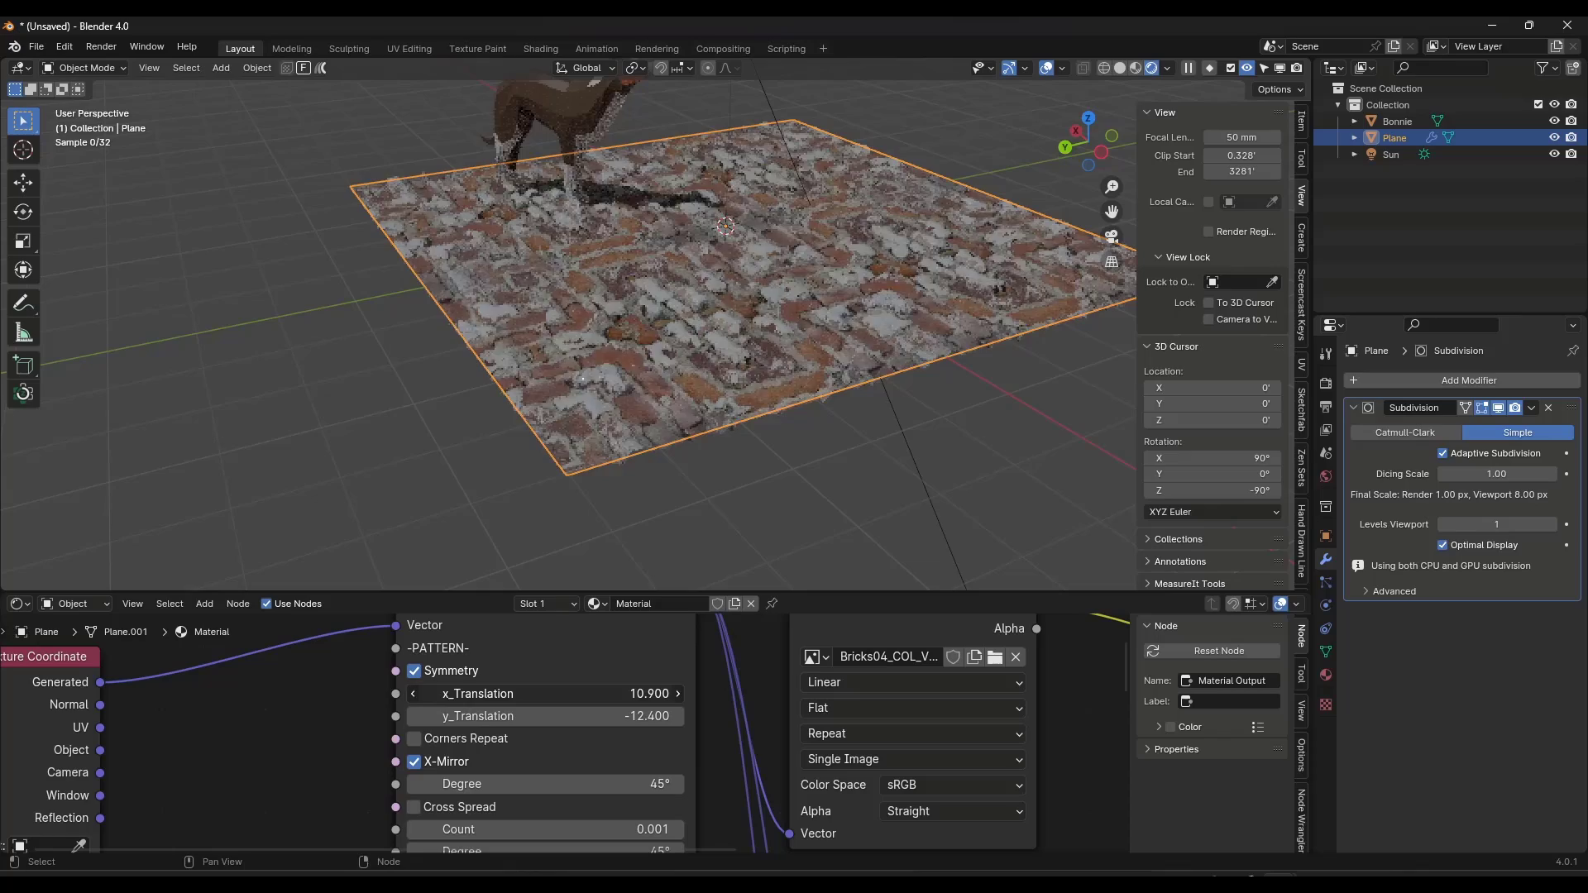
drag(563, 693, 537, 693)
middle_drag(833, 441, 777, 338)
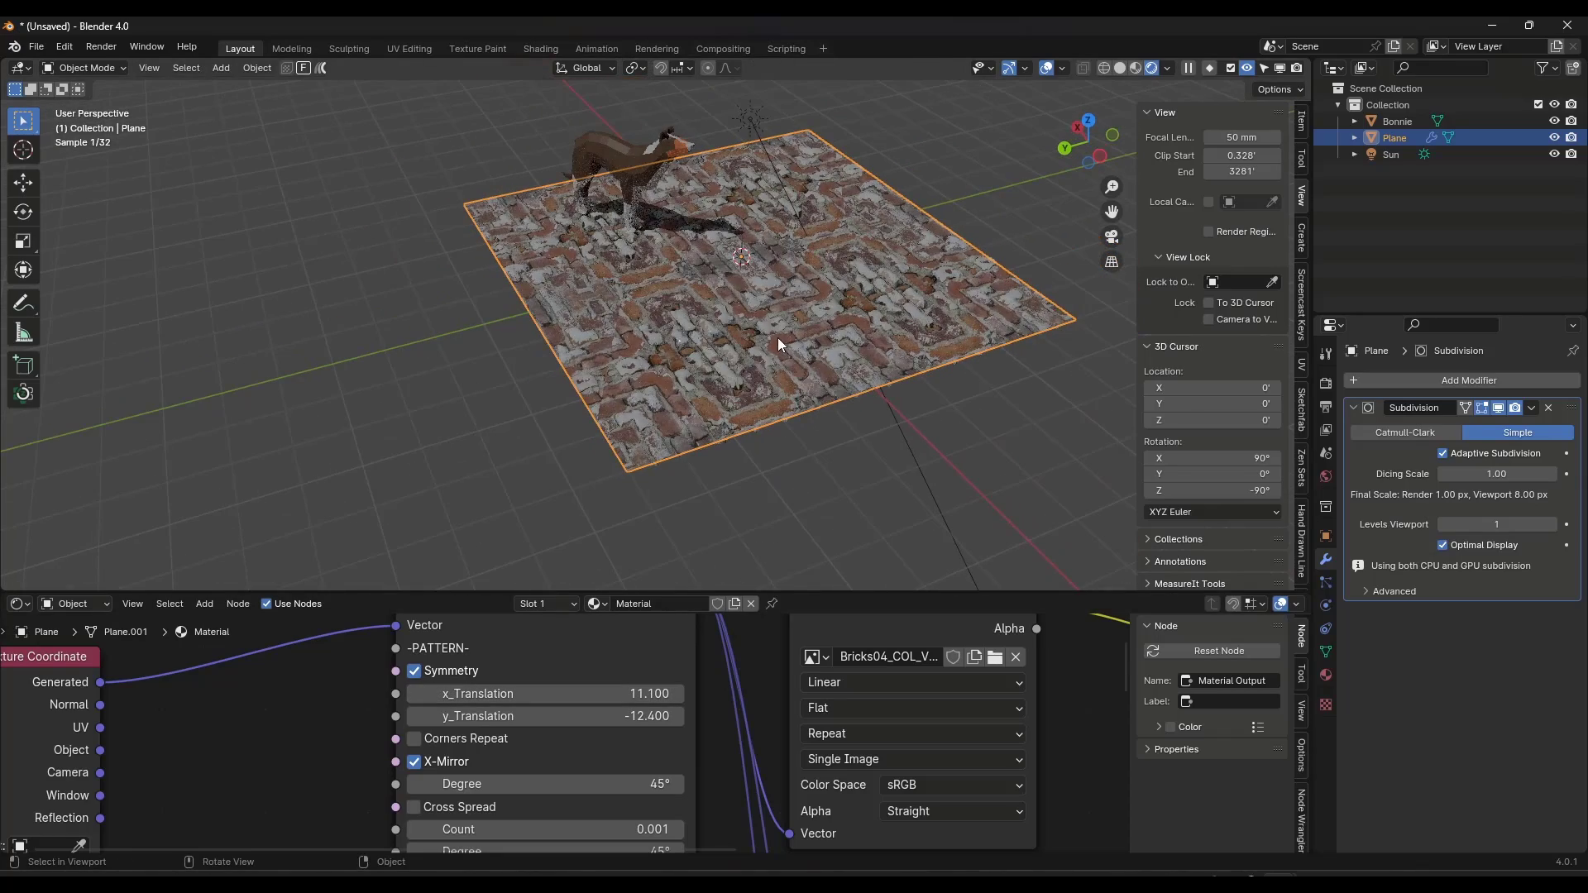
Step: Switch Cross Spread on and back off, and inspect the white-and-red brick plane
scroll(509, 711, down, 4)
scroll(471, 791, up, 7)
click(448, 761)
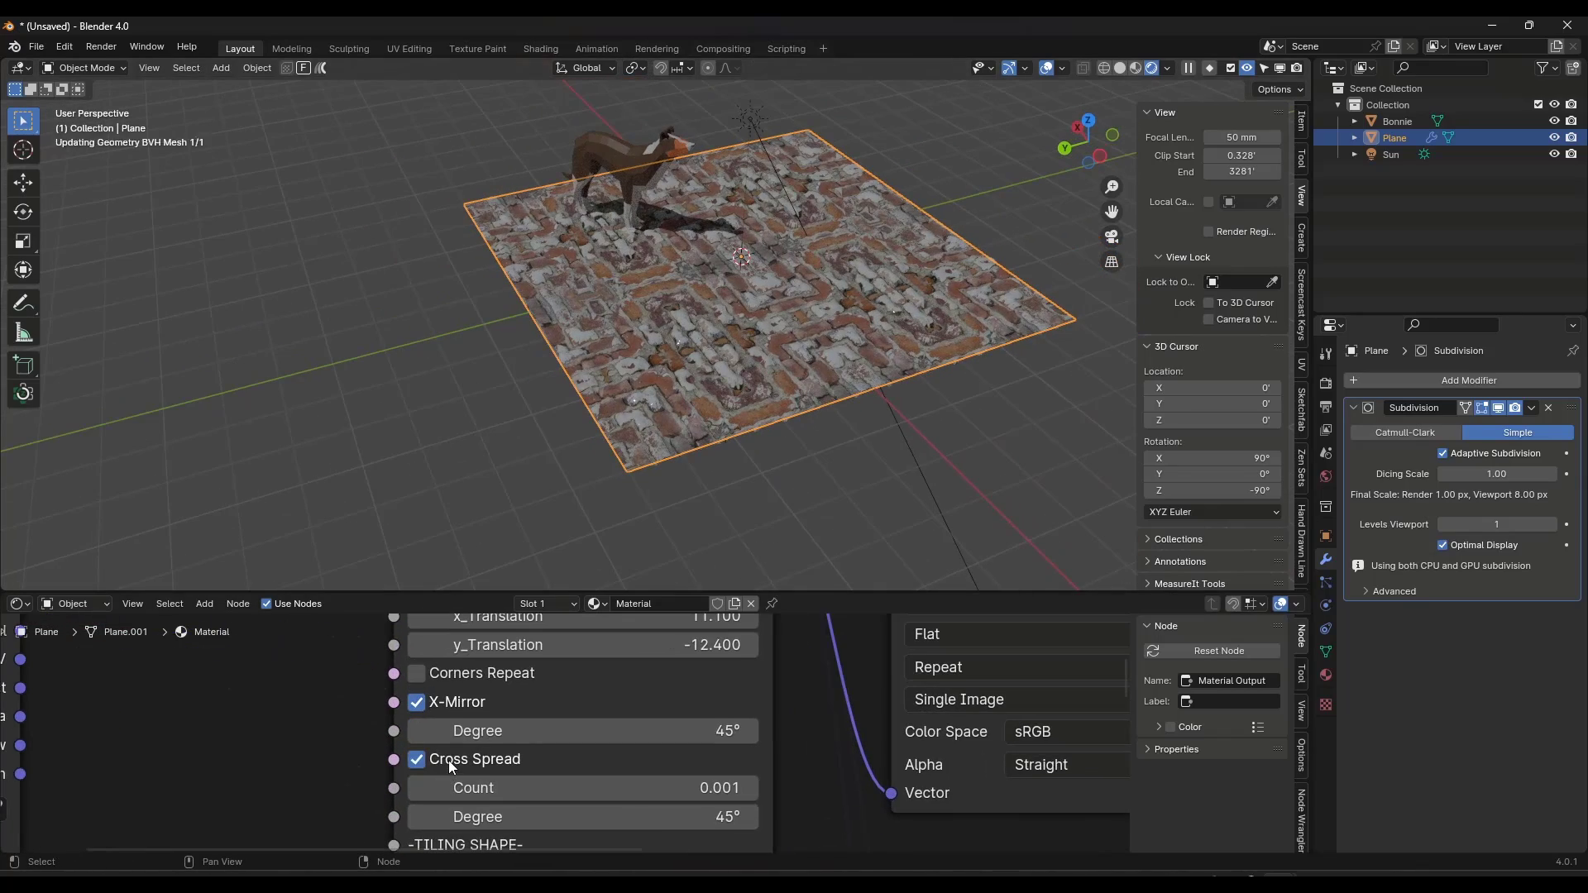
click(416, 759)
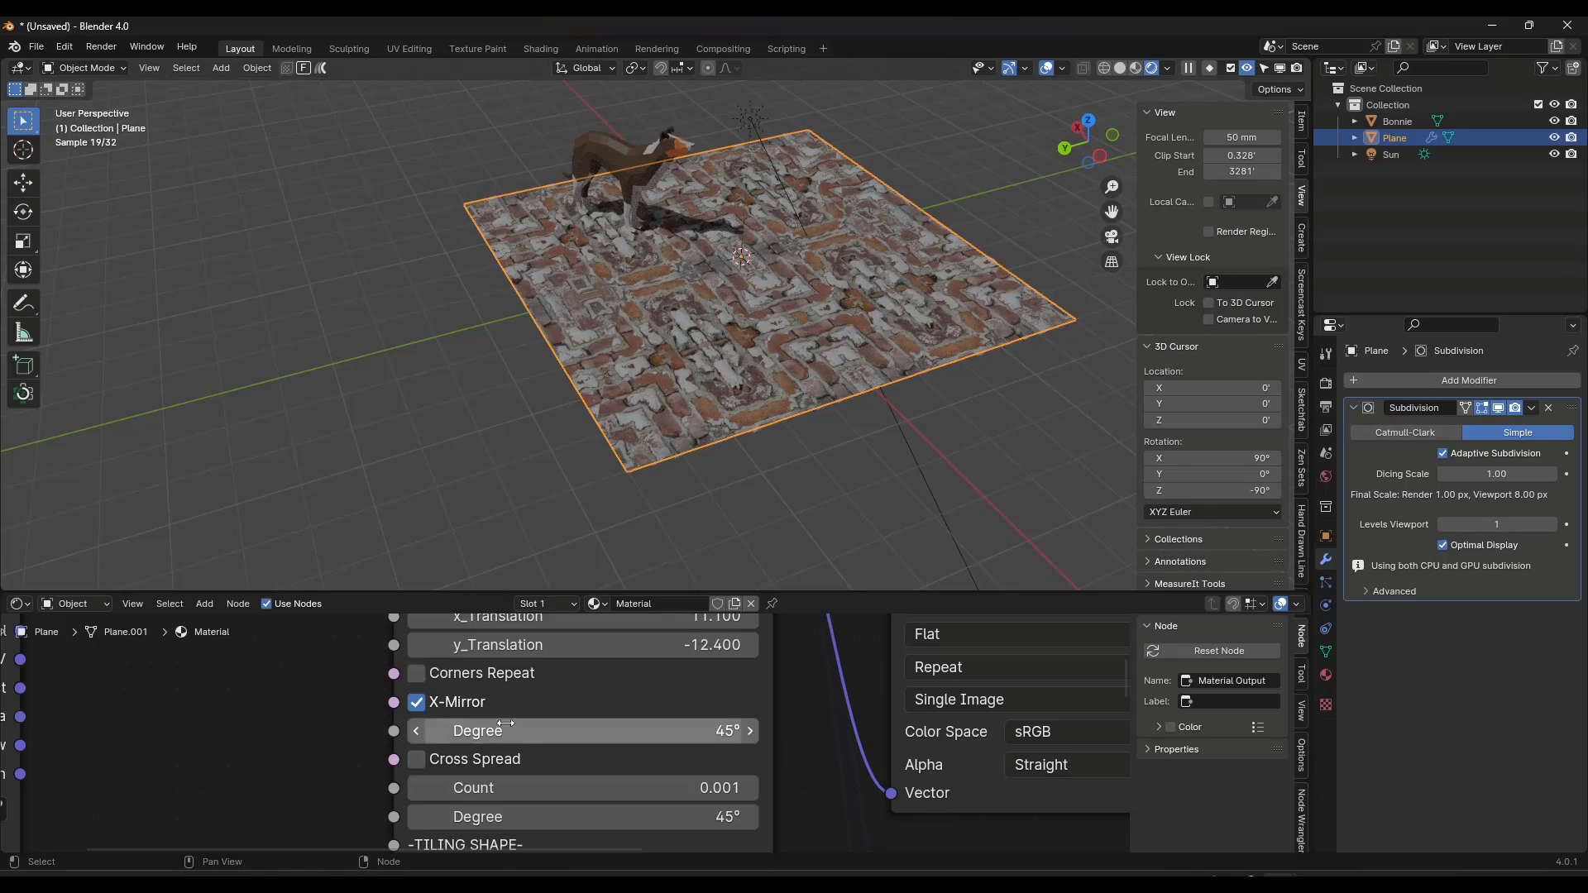
middle_drag(640, 499, 737, 286)
scroll(747, 294, up, 6)
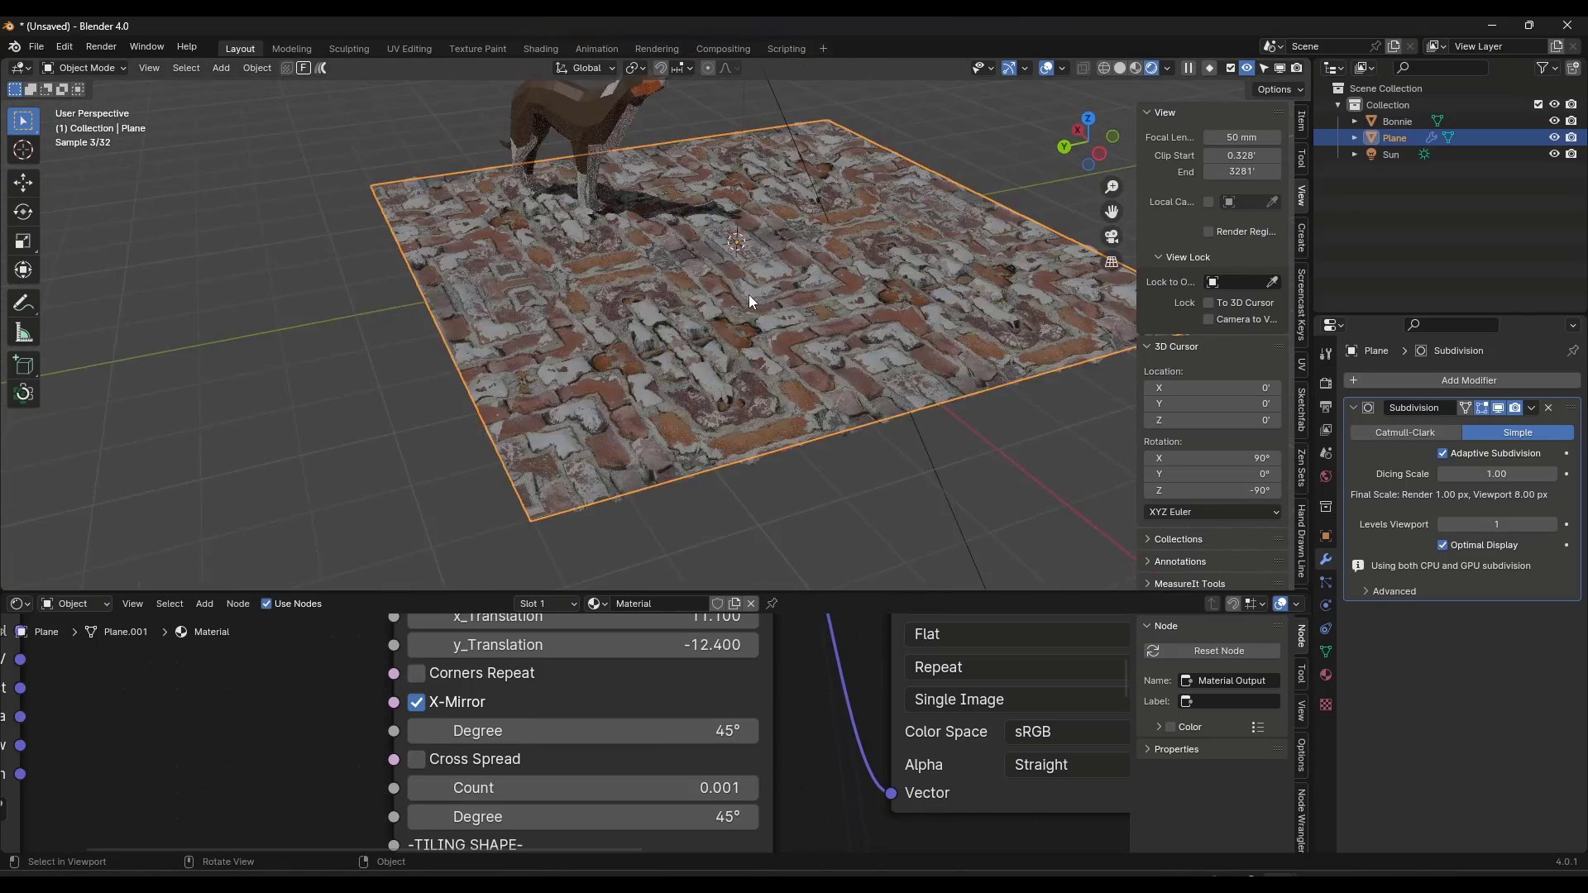
scroll(766, 283, down, 5)
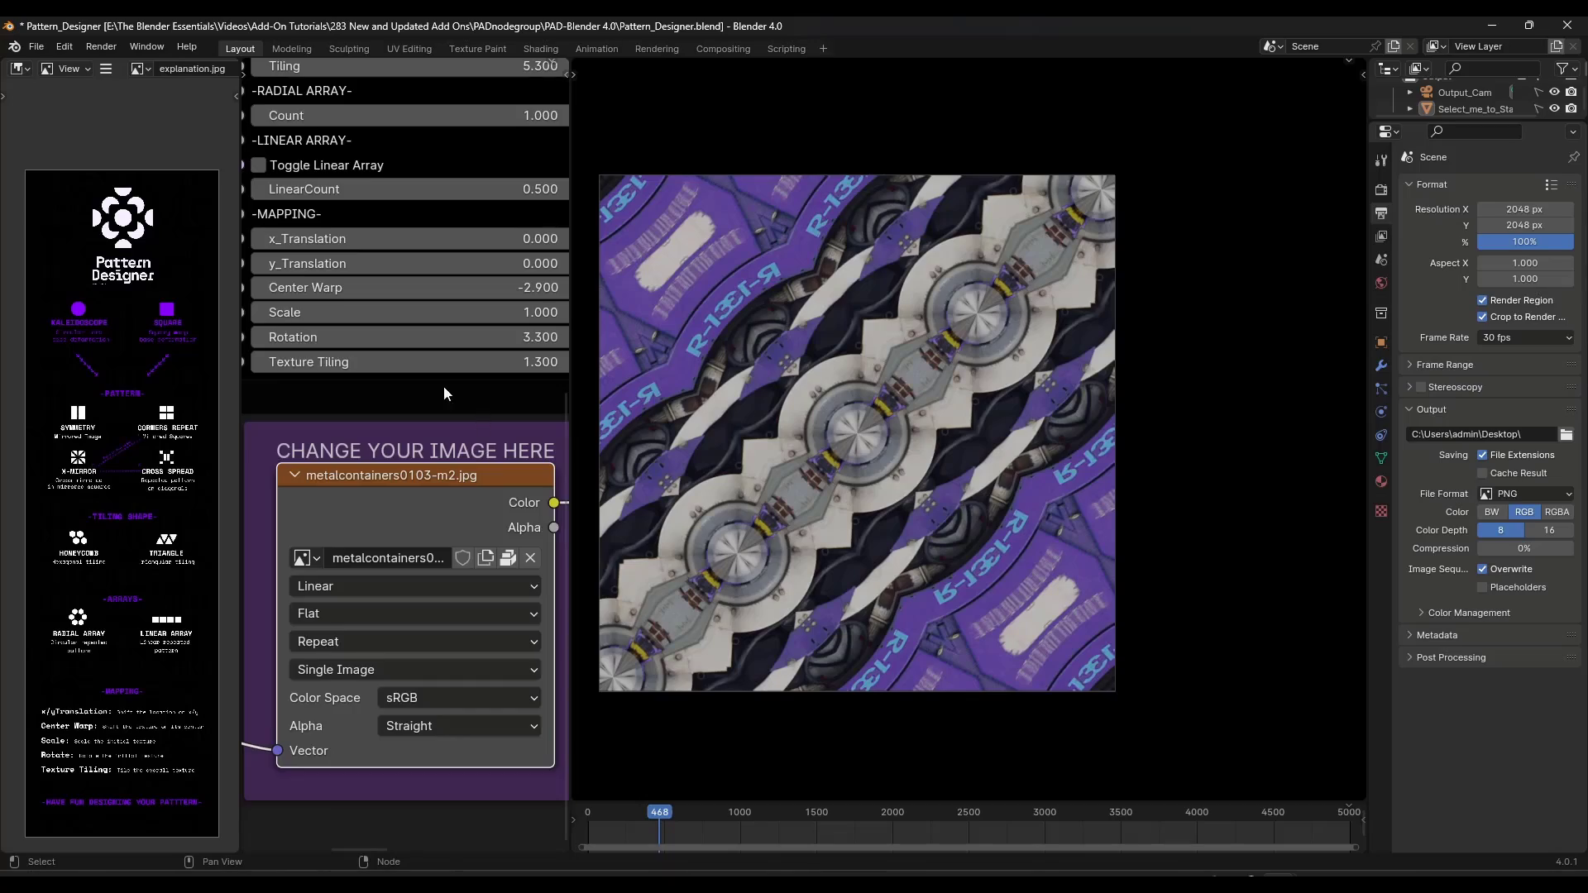
Step: In the Pattern_Designer.blend file, connect the AnimationDrivers LINEAR output to the Pattern Designer's mapping Scale input
scroll(413, 426, down, 3)
scroll(355, 236, up, 2)
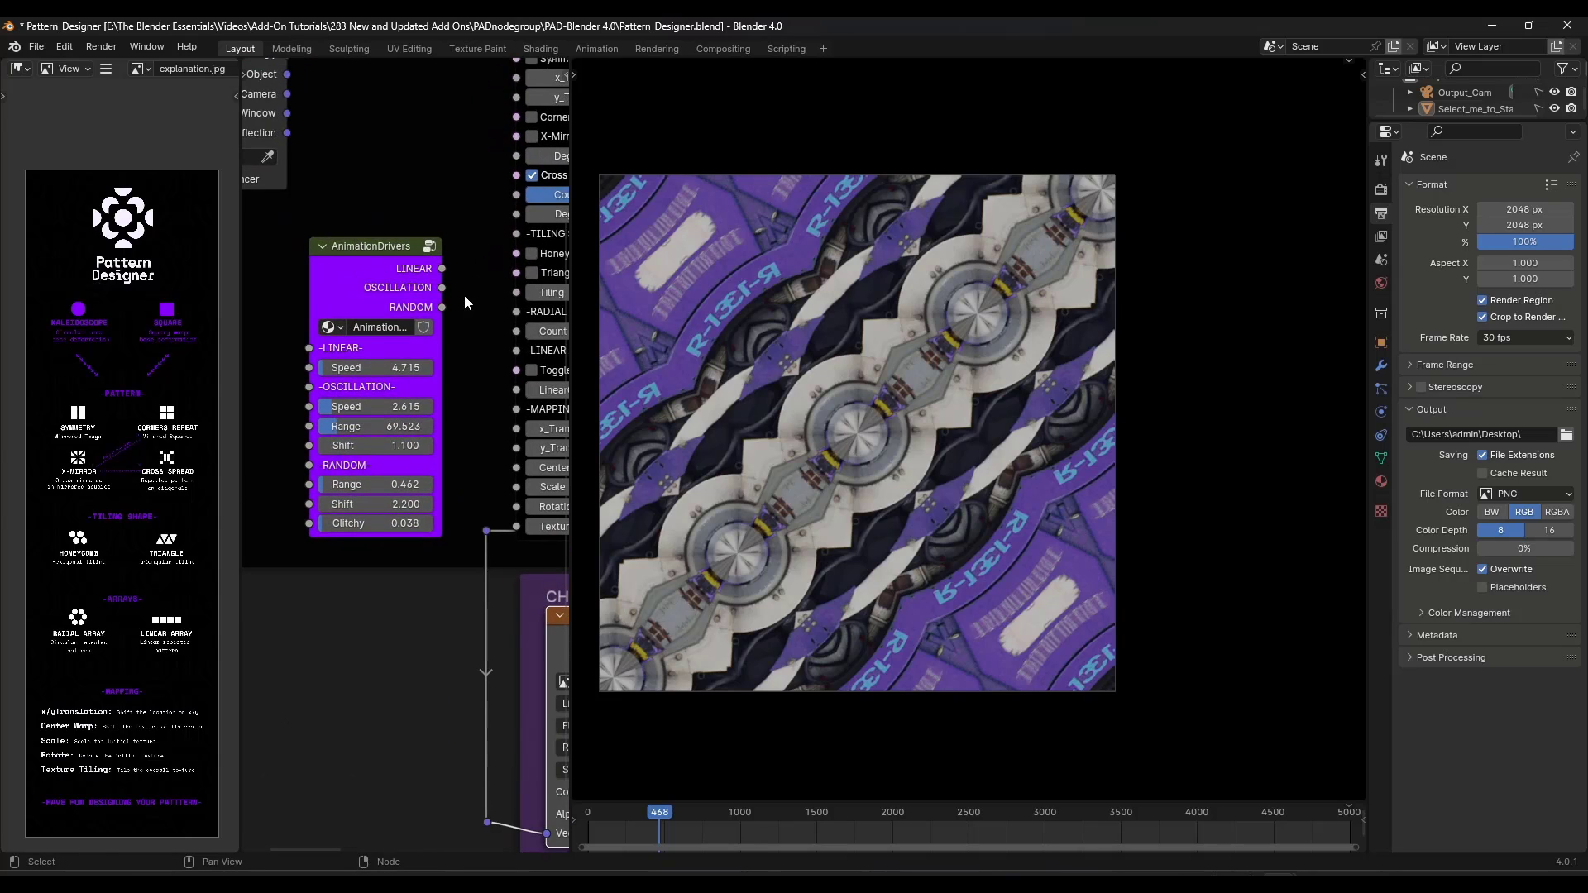
middle_drag(463, 296, 397, 328)
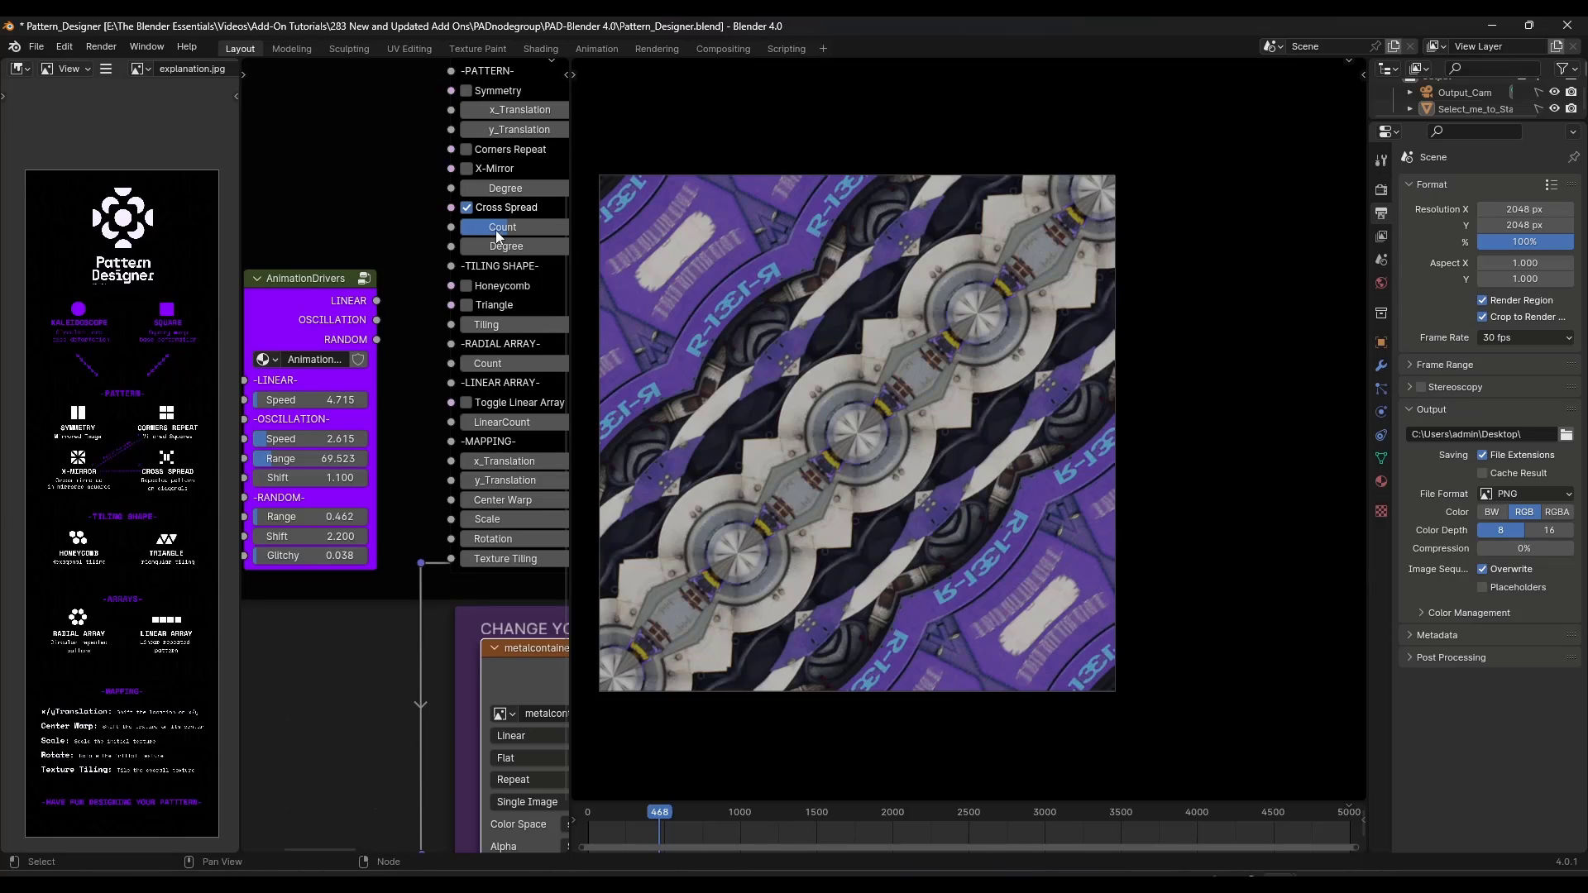
scroll(414, 231, down, 2)
scroll(496, 237, up, 1)
mouse_move(493, 245)
middle_down()
mouse_move(427, 258)
mouse_move(491, 235)
middle_up()
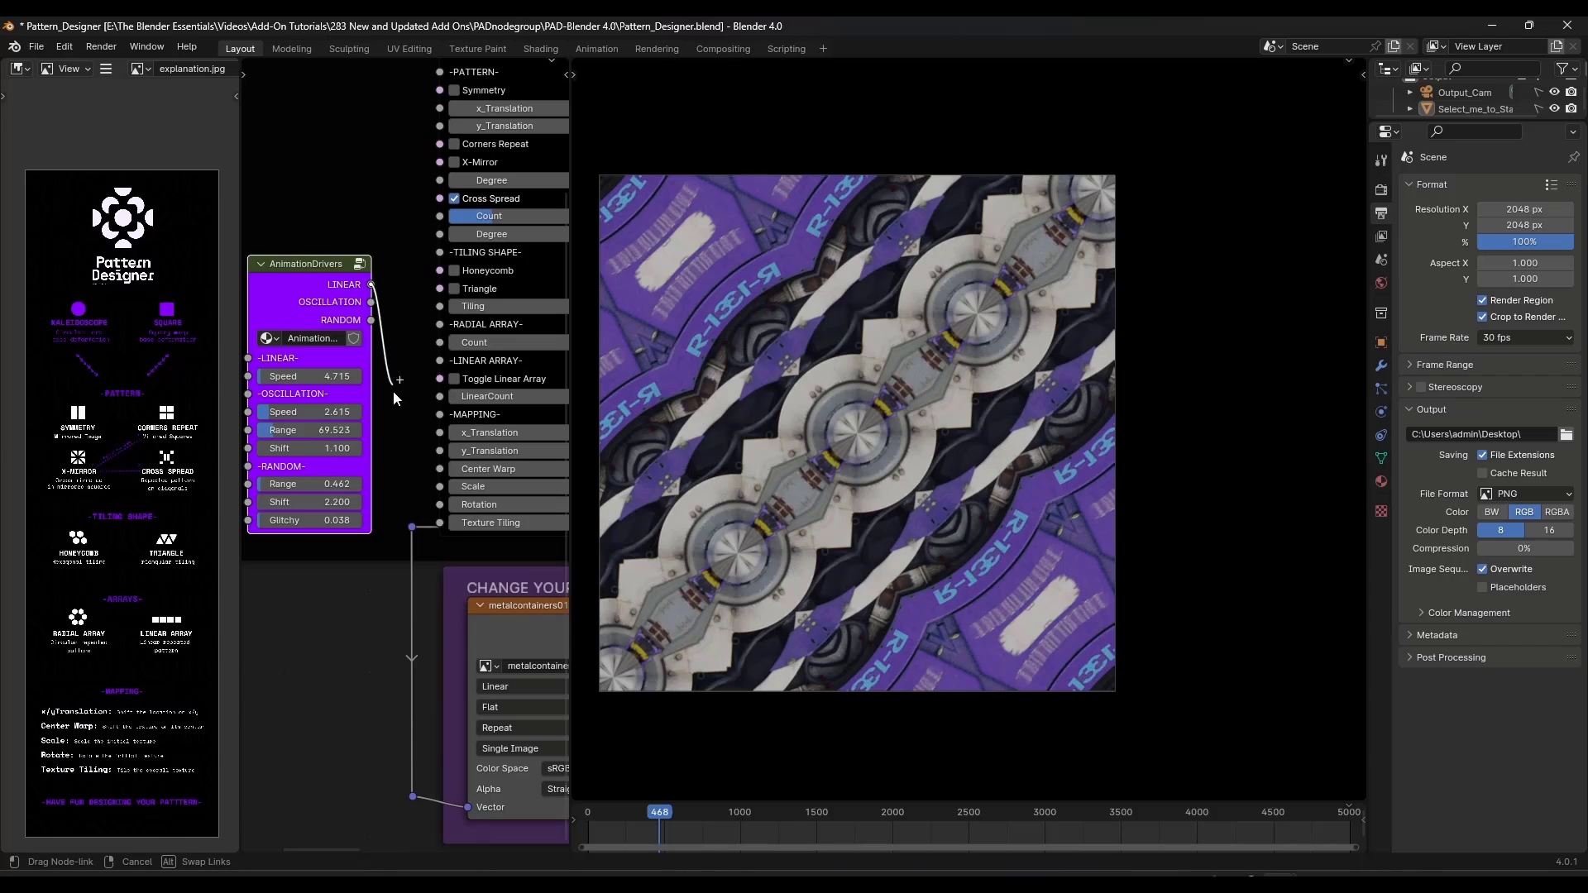
drag(420, 475, 439, 486)
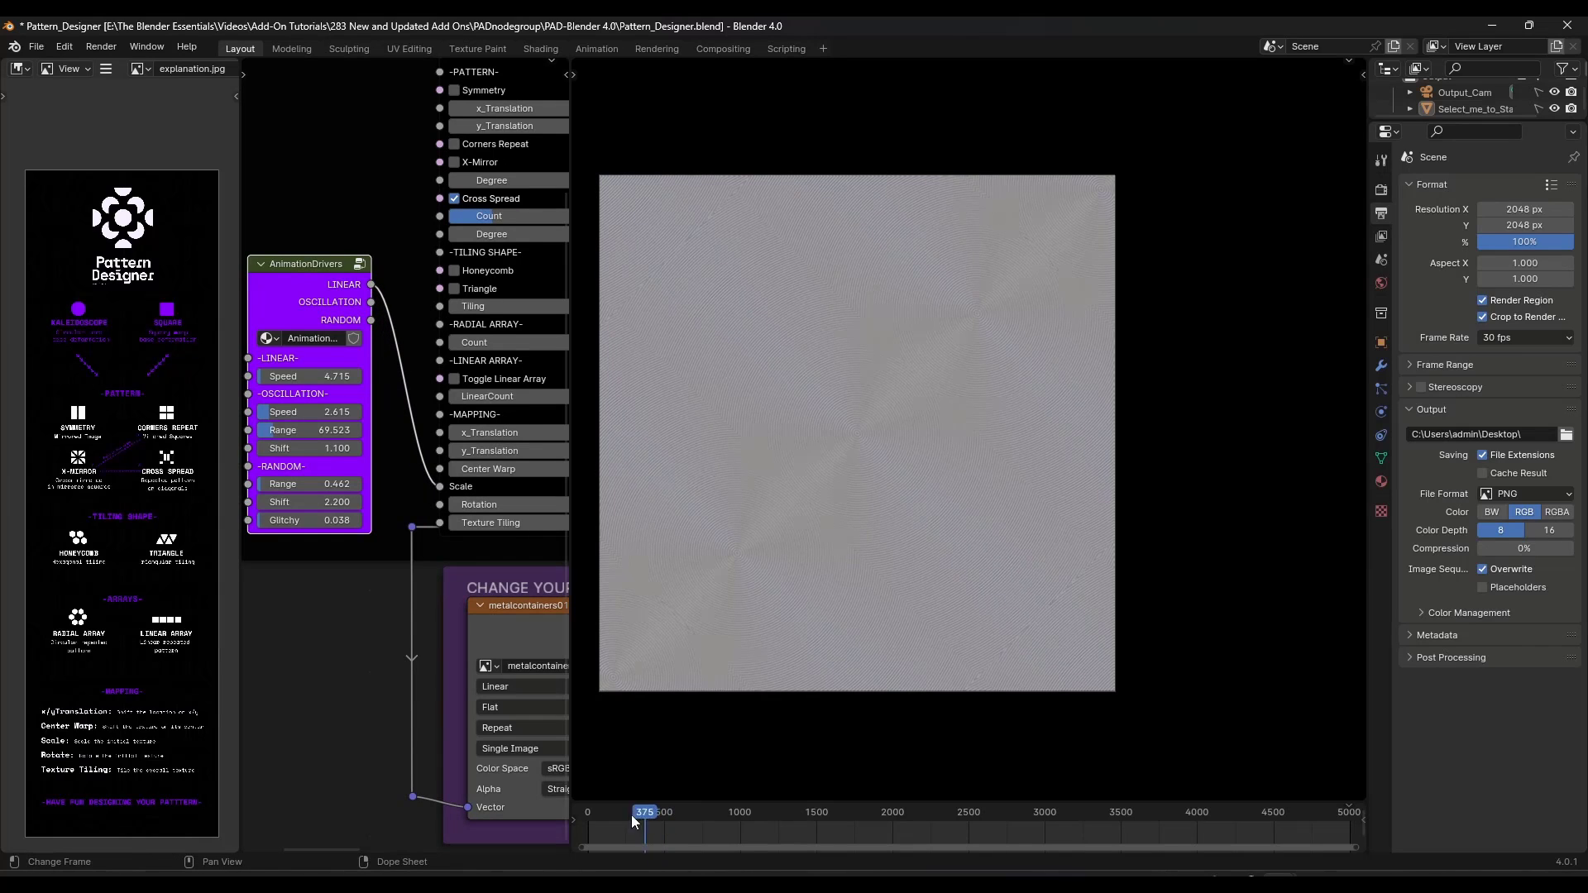
Step: Play the pattern animation from frame 0, set the Linear Speed to 0.100 and replay it from the start
drag(633, 820, 589, 815)
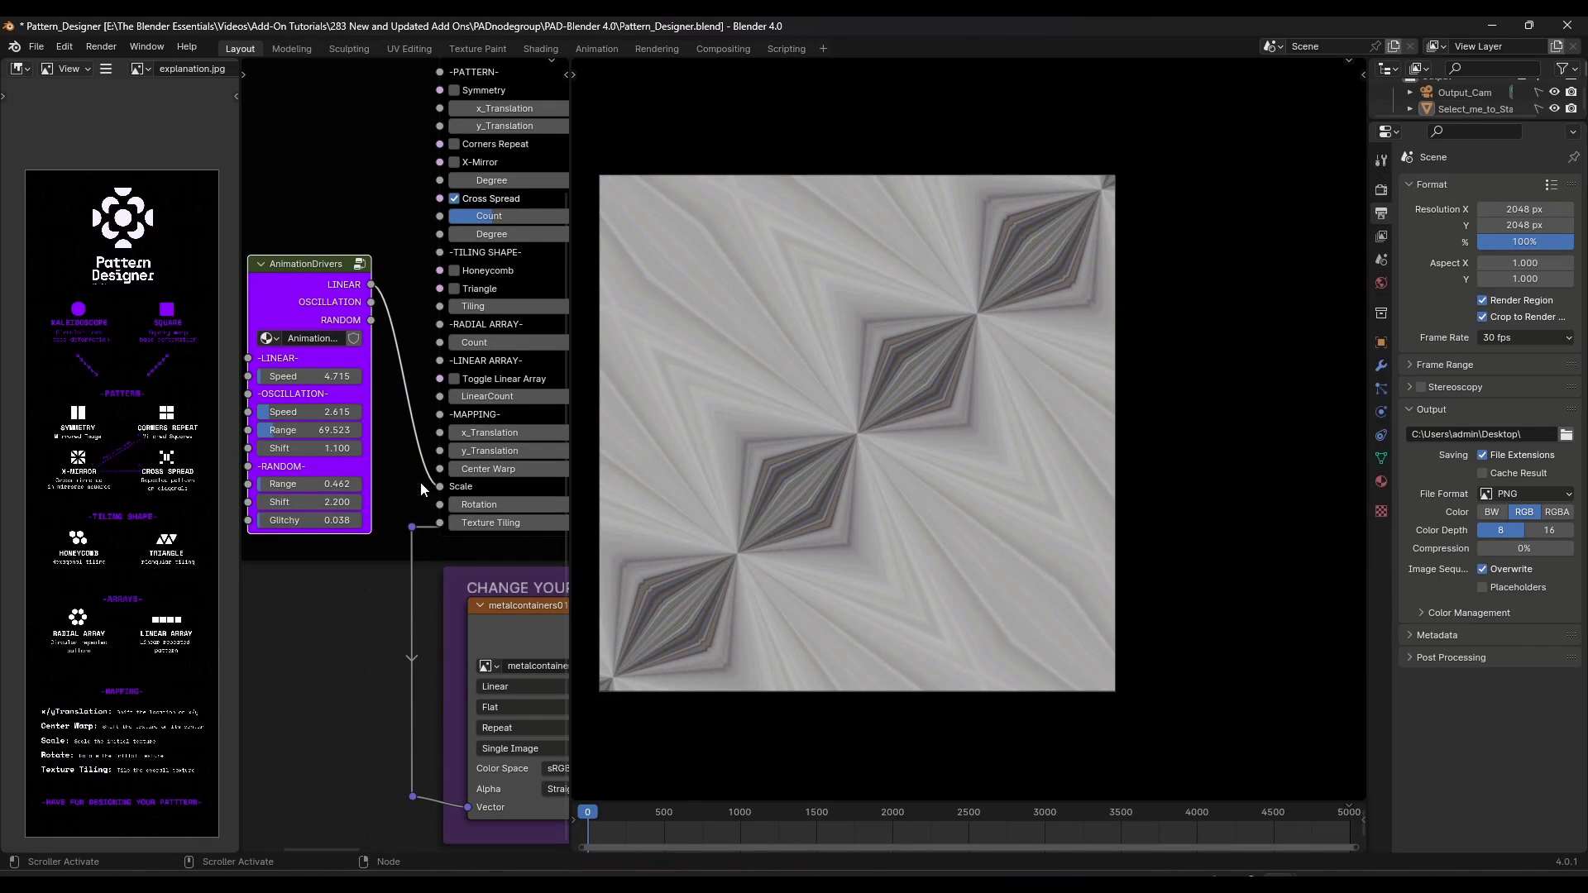
key(space)
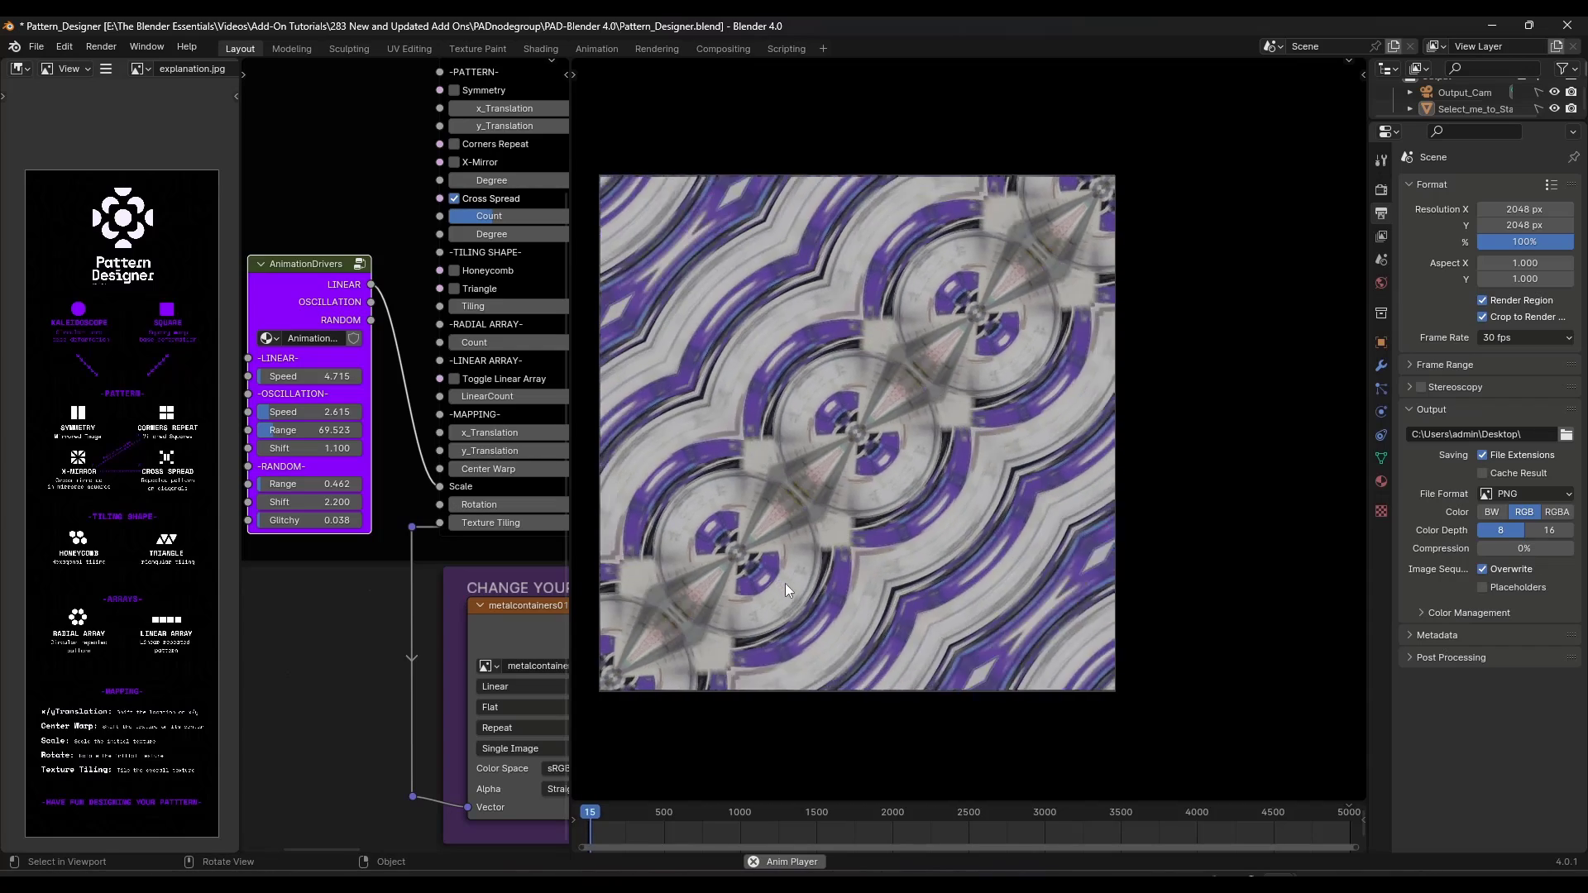
drag(303, 378, 285, 379)
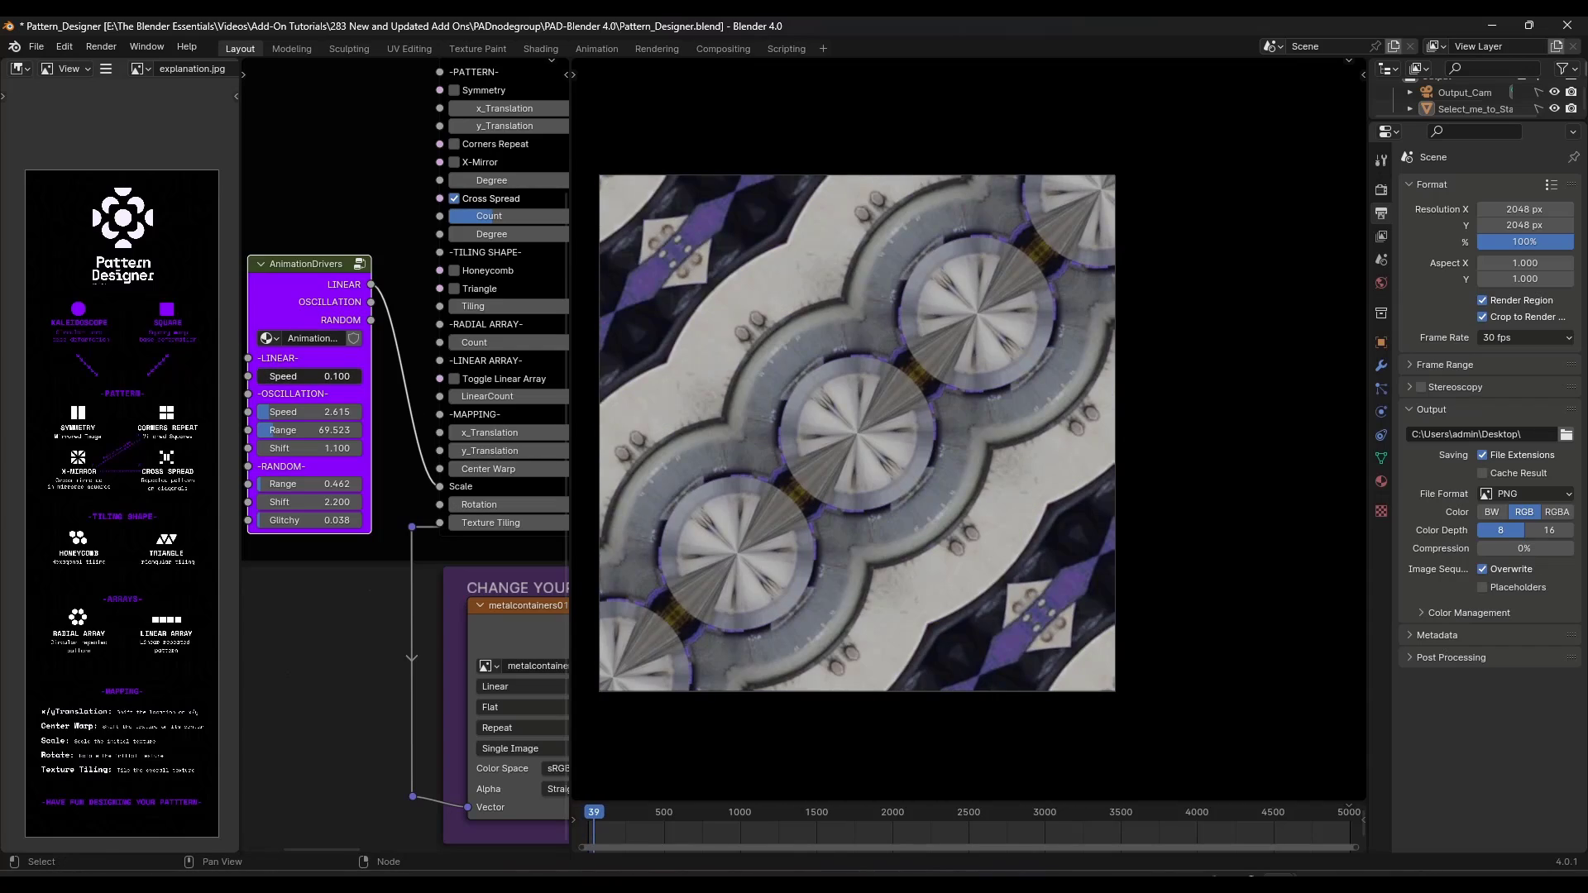
key(space)
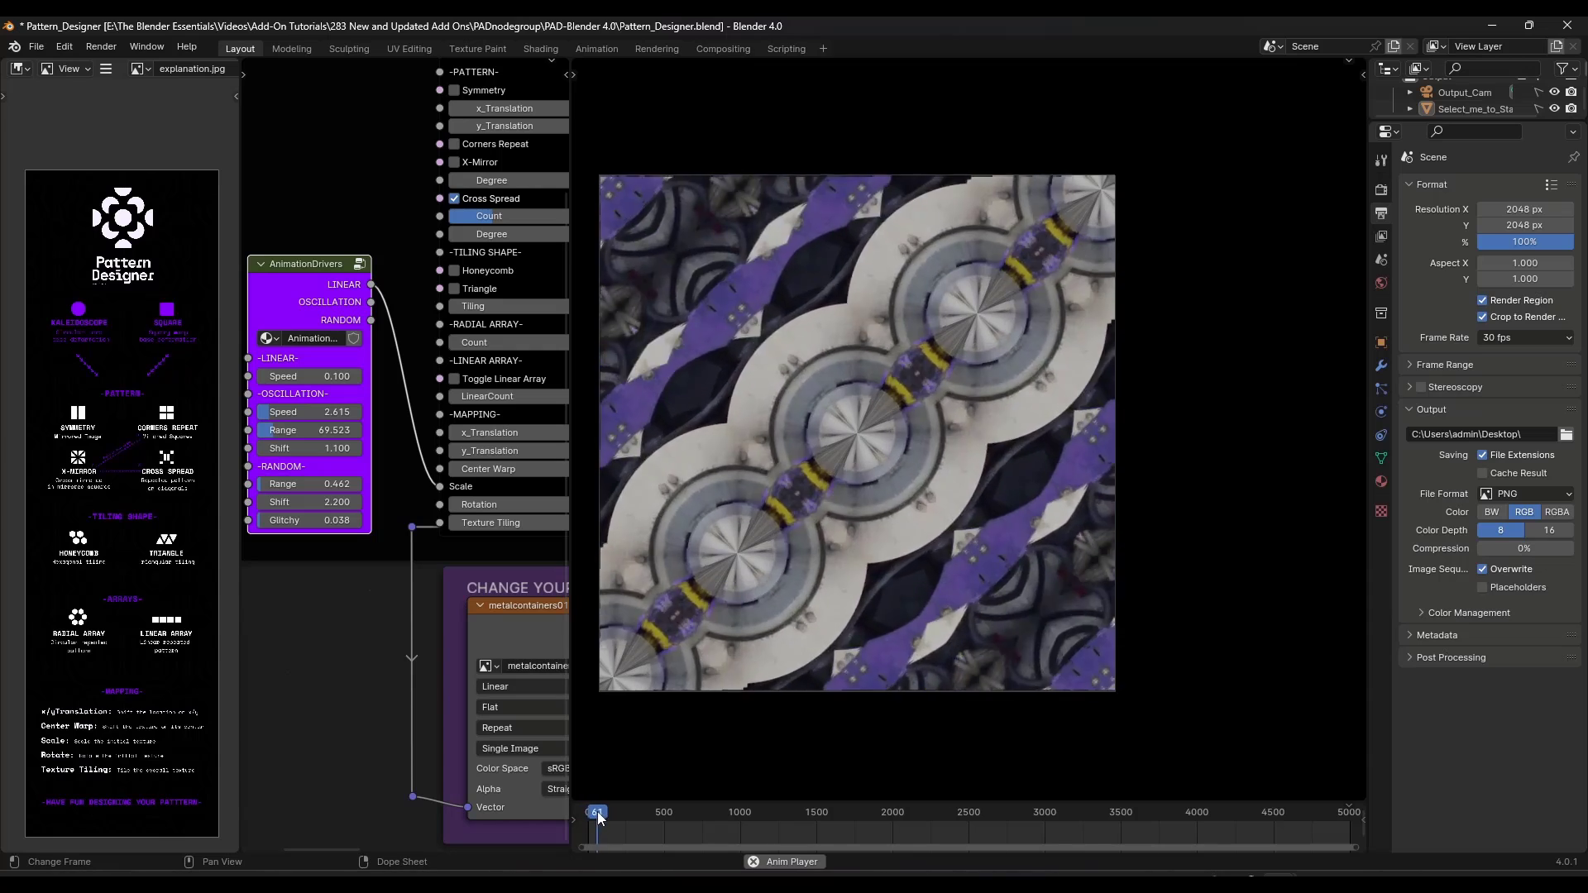
drag(597, 814, 588, 813)
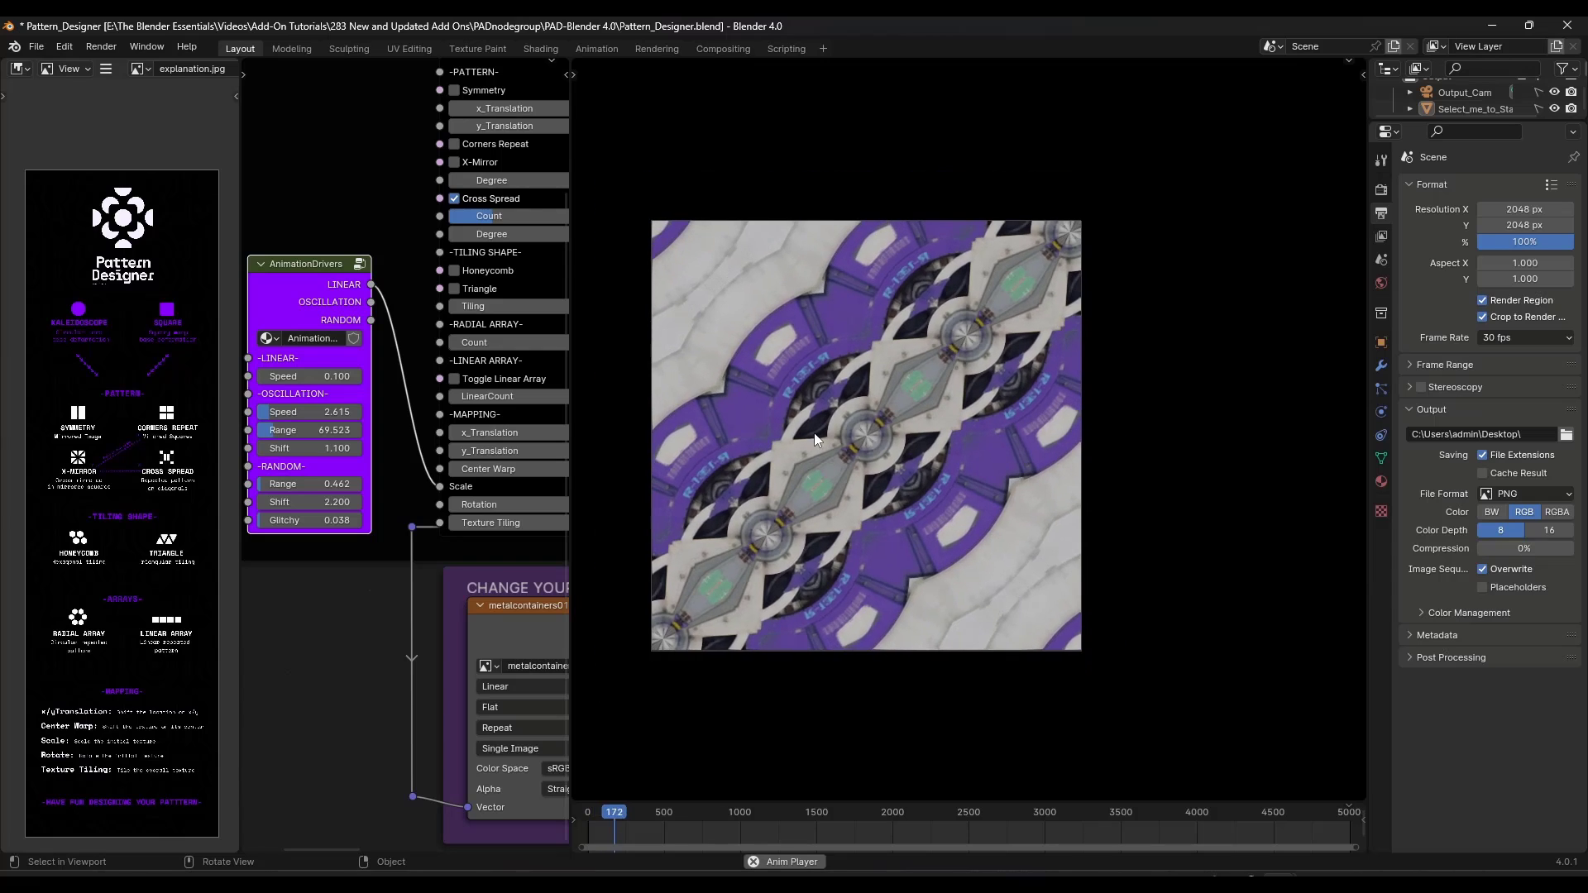
scroll(737, 425, up, 1)
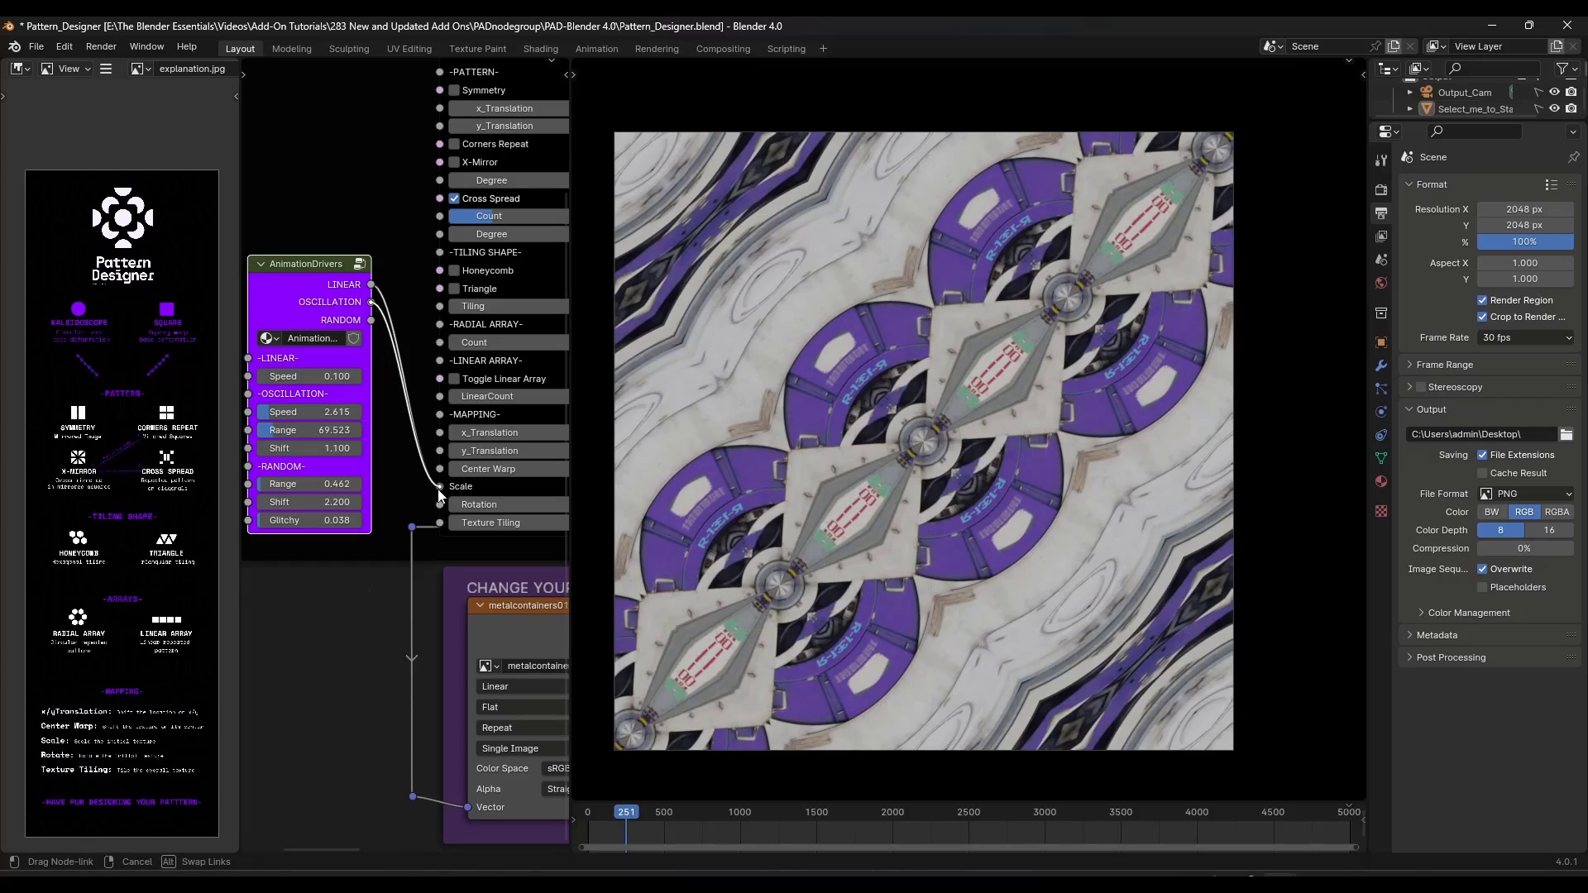
Step: Connect the AnimationDrivers OSCILLATION output to the mapping Scale input and set oscillation Speed 1.077, Range 5.069 and Shift -0.100
drag(438, 494, 439, 487)
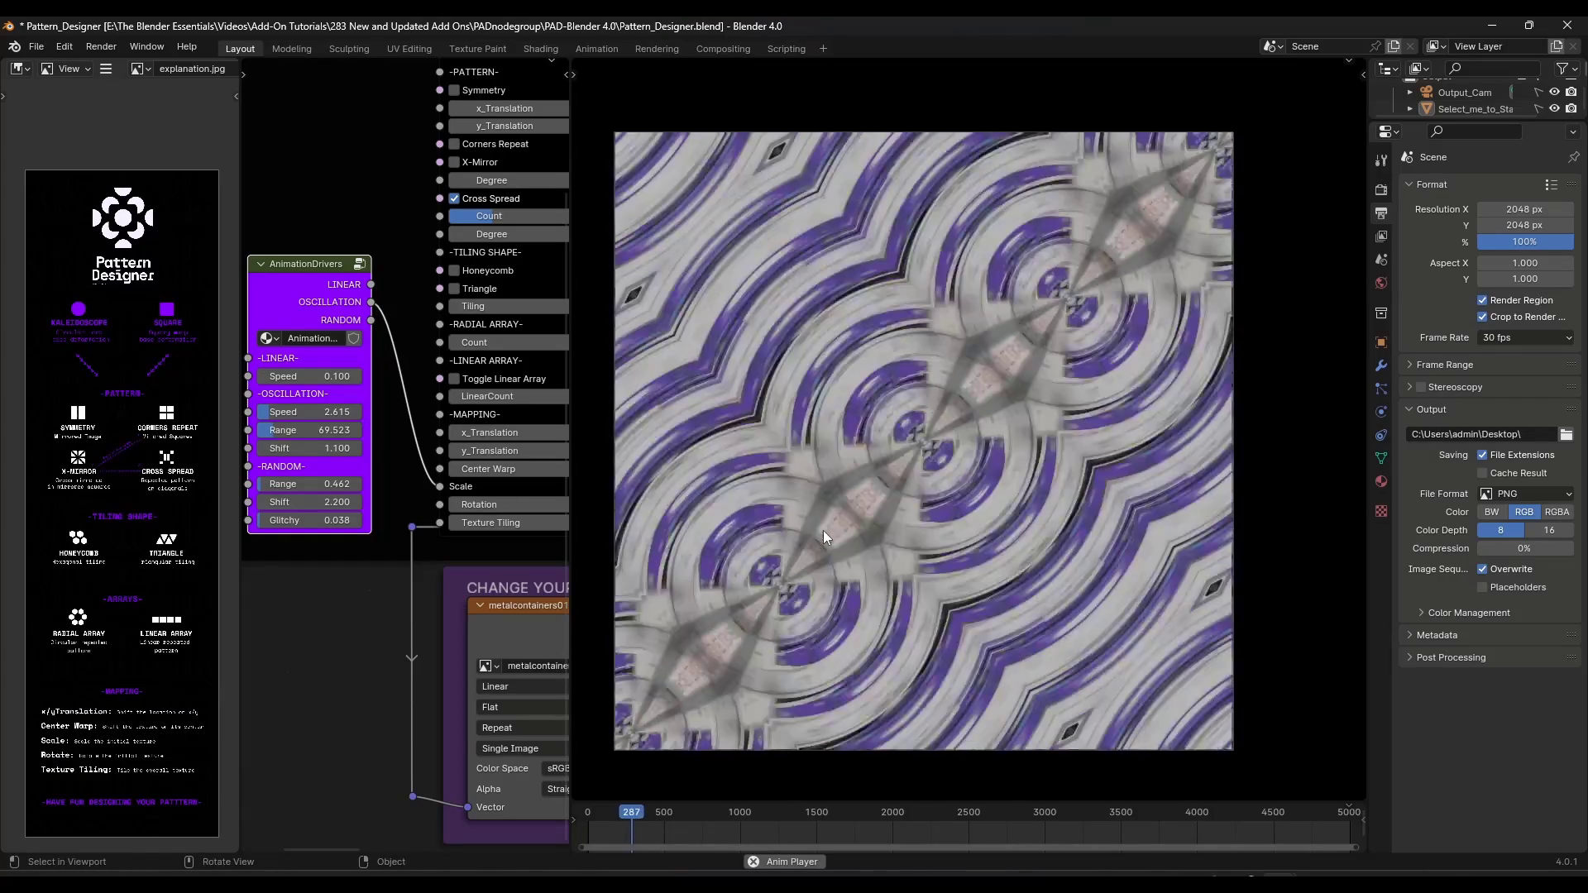
drag(285, 415, 283, 433)
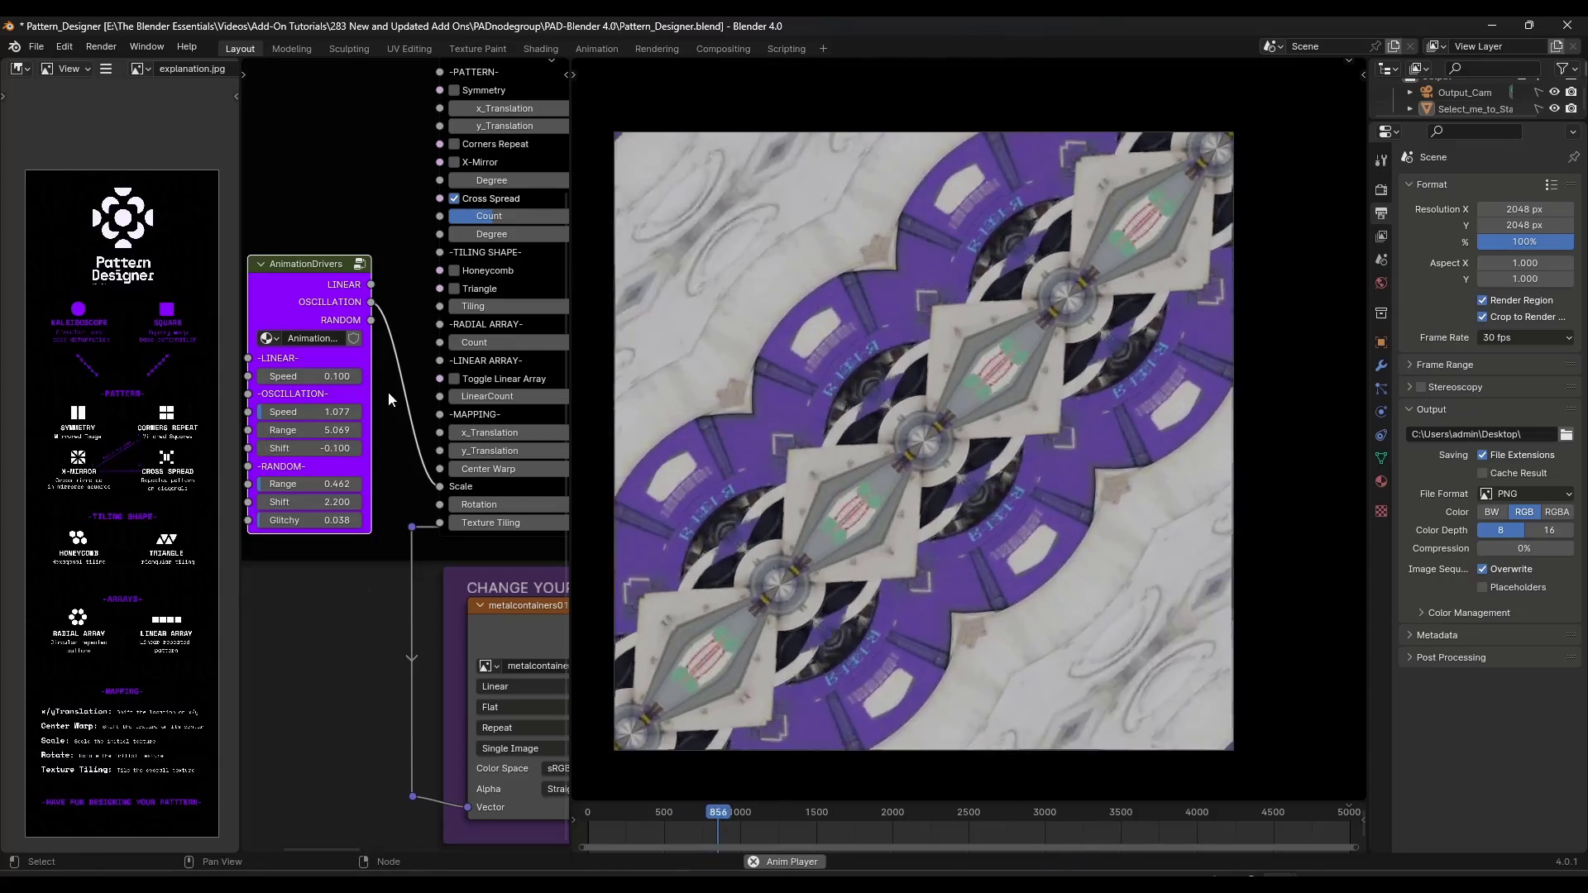
Step: Connect the AnimationDrivers RANDOM output to the mapping Scale input and set random Range 0.231, Shift 0.600 and Glitchy 0.031
drag(407, 459, 440, 487)
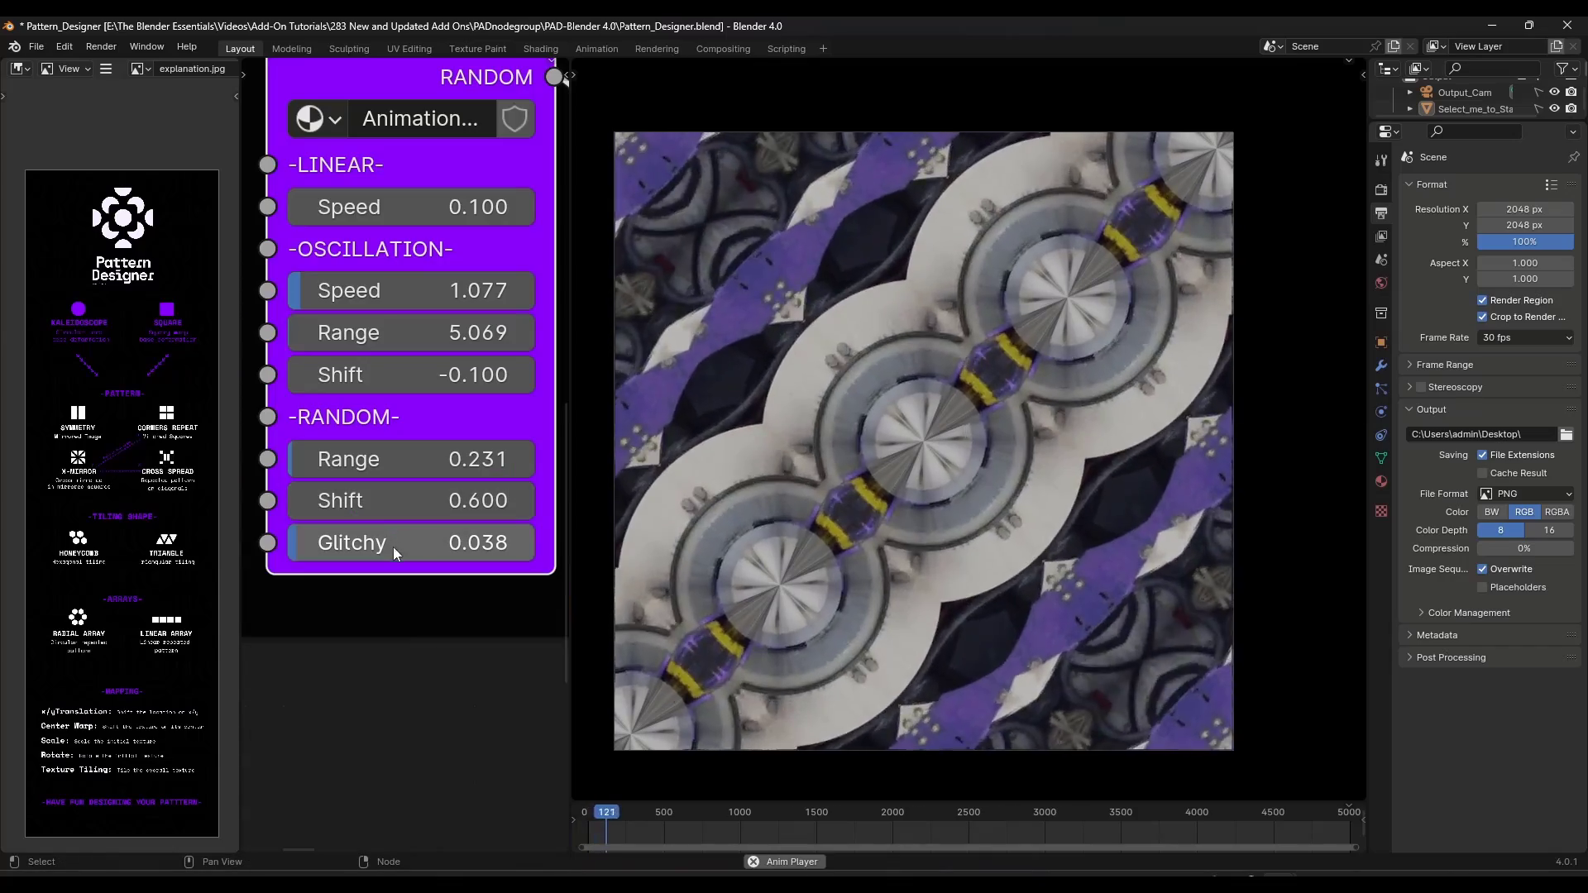
mouse_move(394, 549)
mouse_down()
mouse_move(461, 549)
mouse_move(392, 549)
mouse_up()
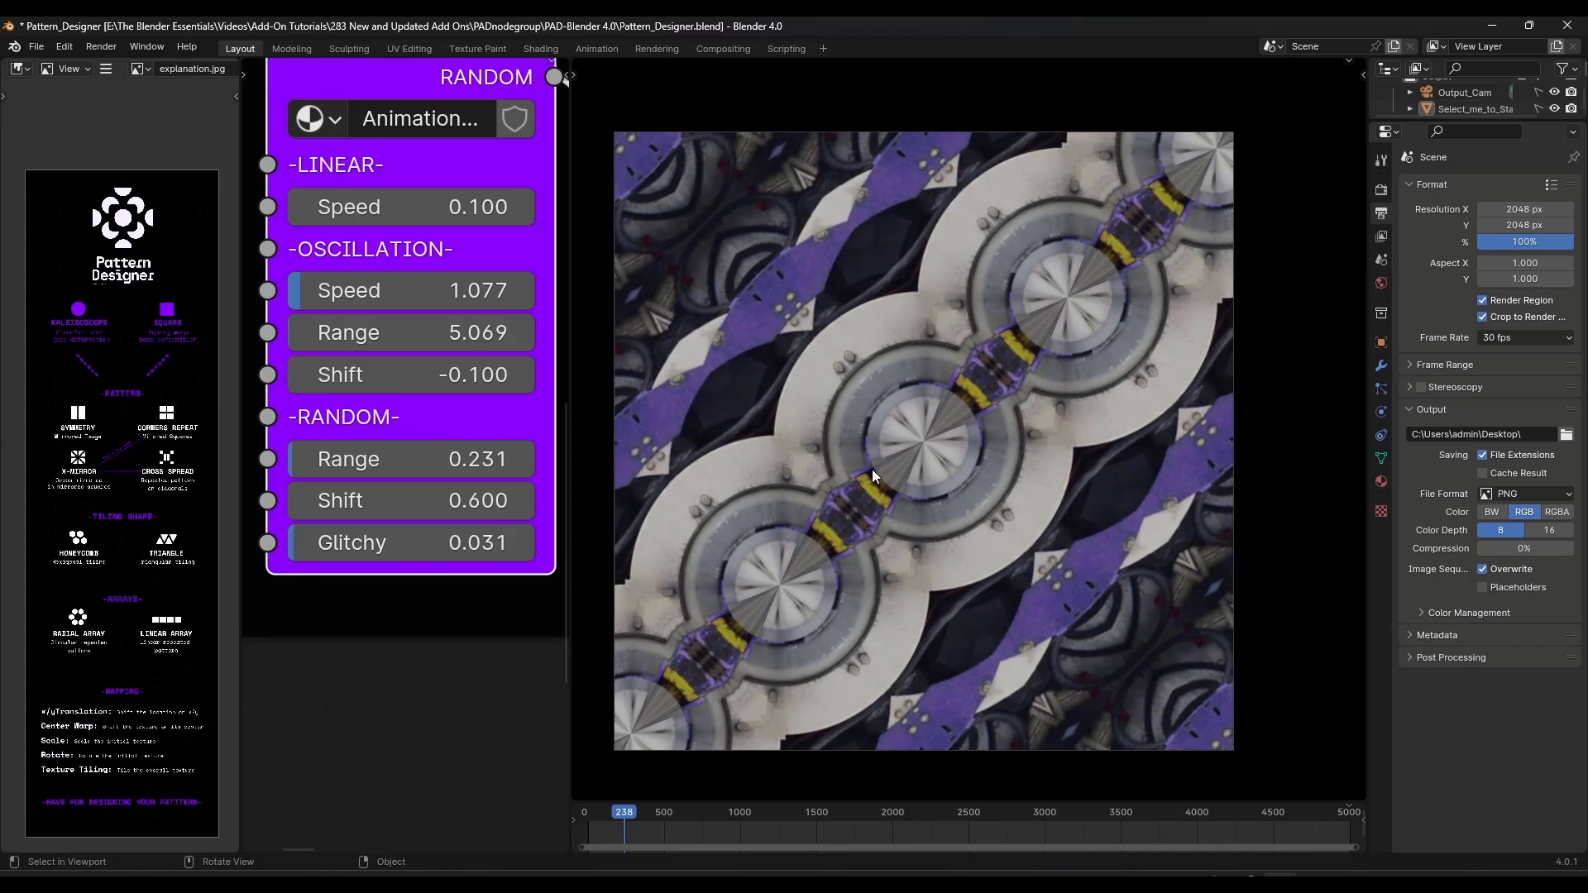
scroll(504, 440, down, 6)
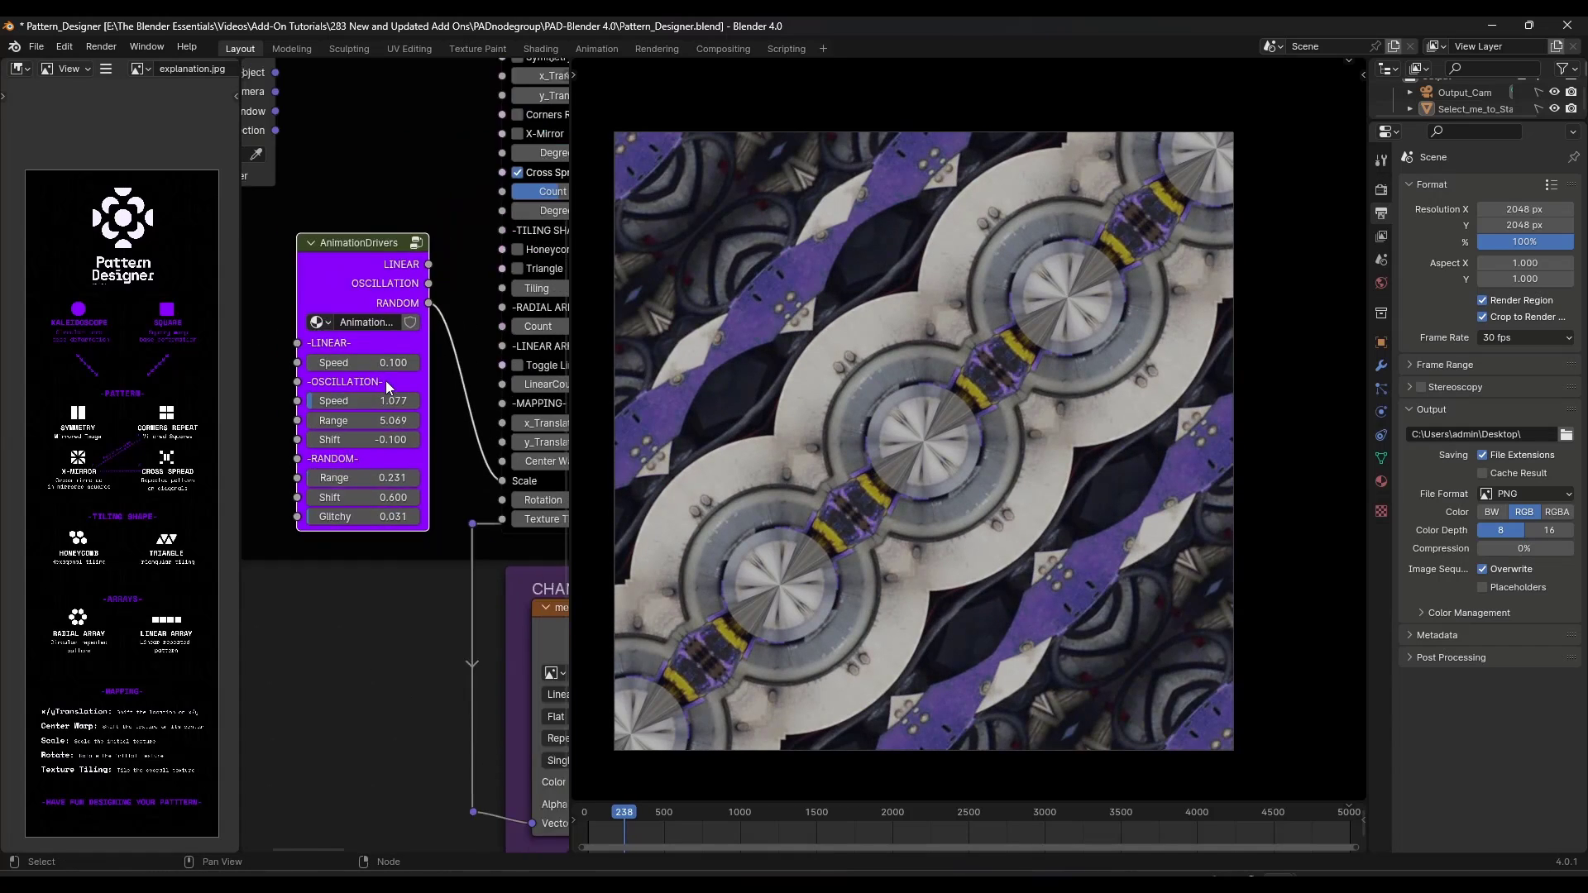
scroll(394, 364, down, 3)
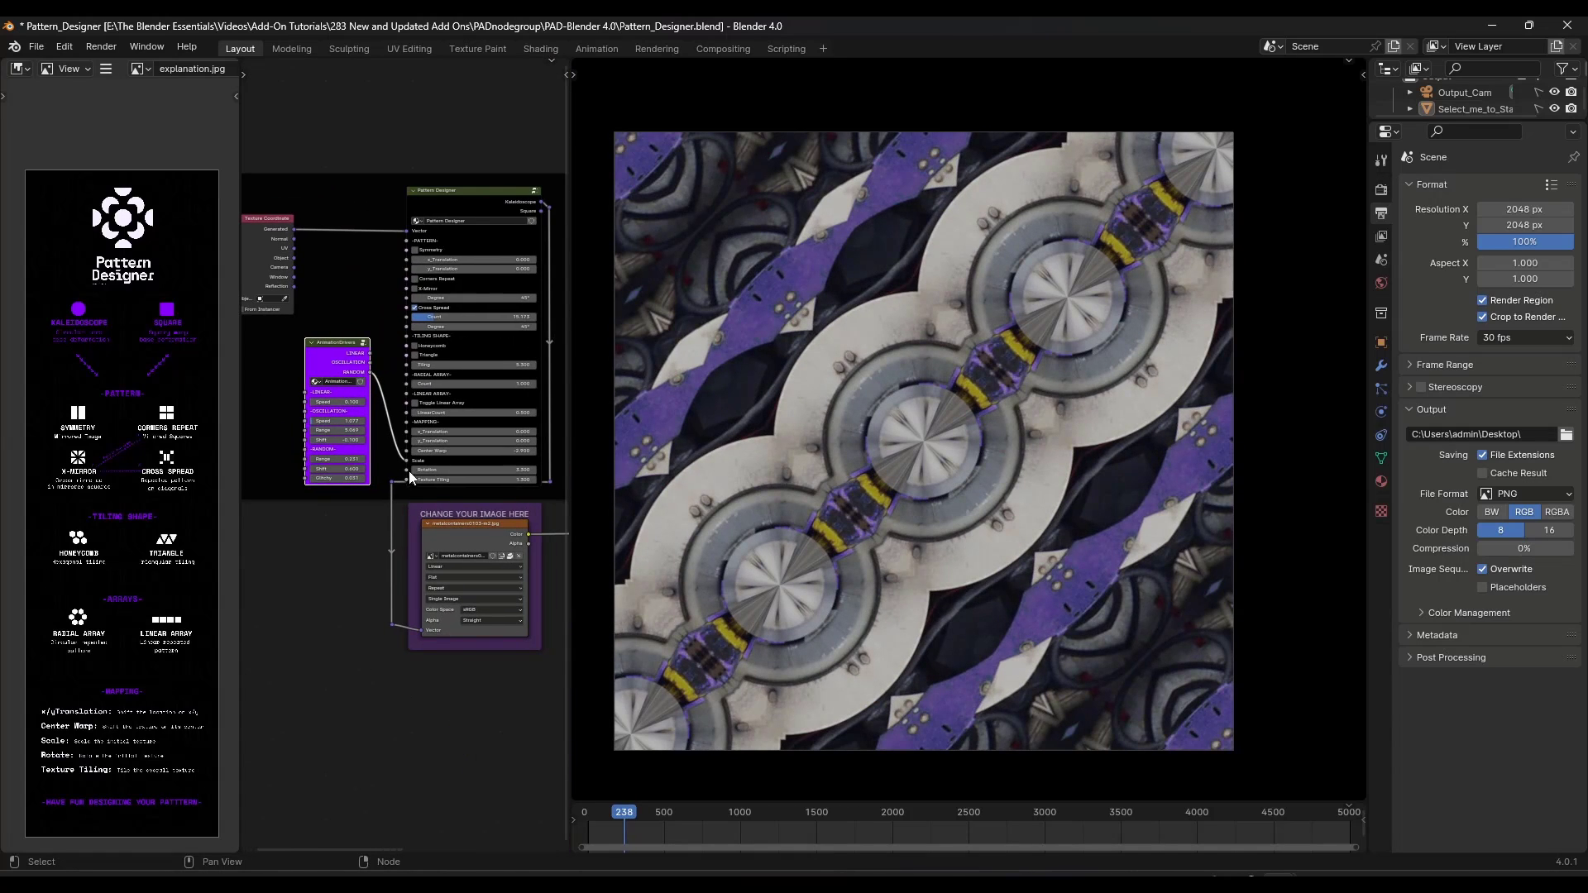